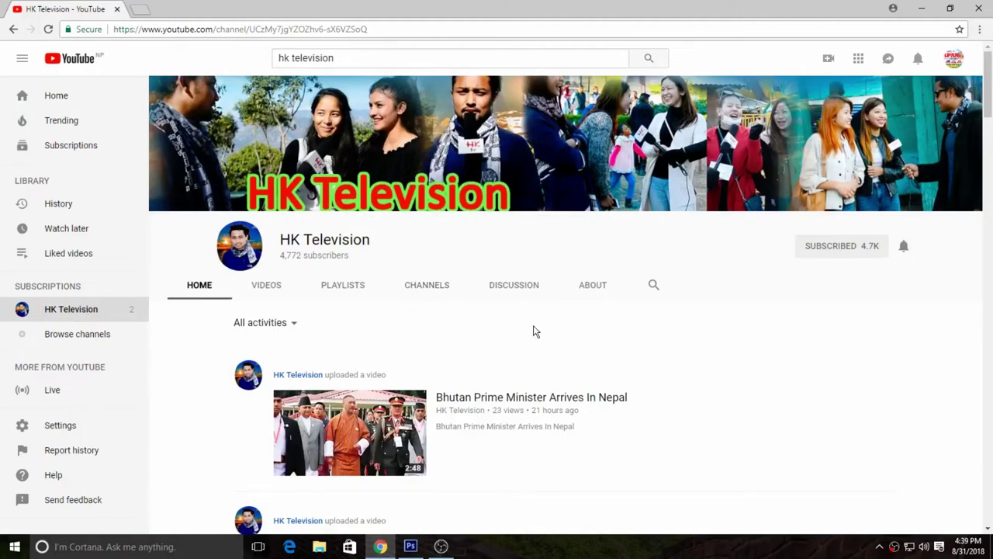
Create the new blank document for the photo sheet.
{"action": "scroll", "coordinate": [535, 331], "scroll_direction": "down", "scroll_amount": 3}
{"action": "scroll", "coordinate": [535, 331], "scroll_direction": "down", "scroll_amount": 2}
{"action": "scroll", "coordinate": [535, 331], "scroll_direction": "down", "scroll_amount": 3}
{"action": "scroll", "coordinate": [535, 331], "scroll_direction": "down", "scroll_amount": 1}
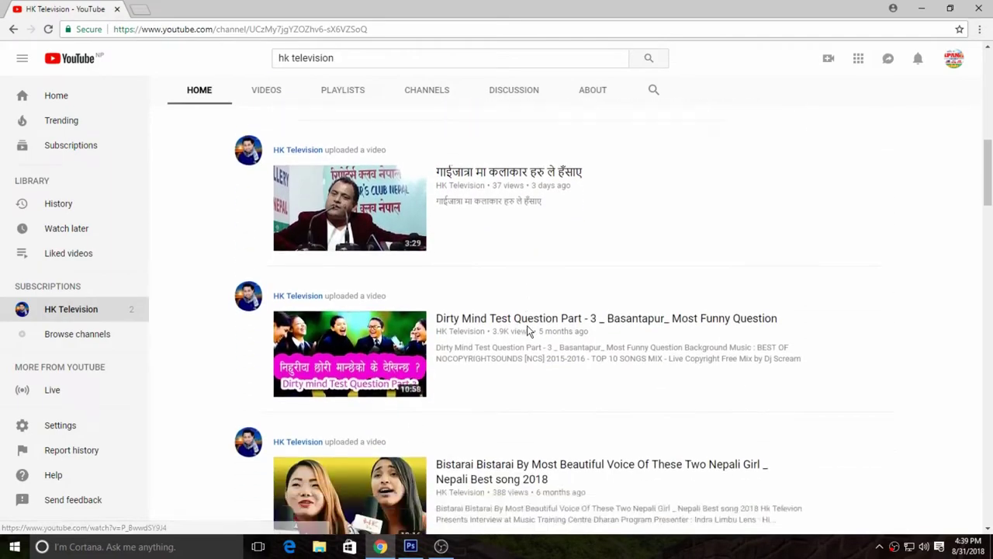
{"action": "scroll", "coordinate": [531, 331], "scroll_direction": "down", "scroll_amount": 2}
{"action": "scroll", "coordinate": [528, 331], "scroll_direction": "down", "scroll_amount": 3}
{"action": "scroll", "coordinate": [527, 331], "scroll_direction": "down", "scroll_amount": 2}
{"action": "scroll", "coordinate": [528, 331], "scroll_direction": "down", "scroll_amount": 3}
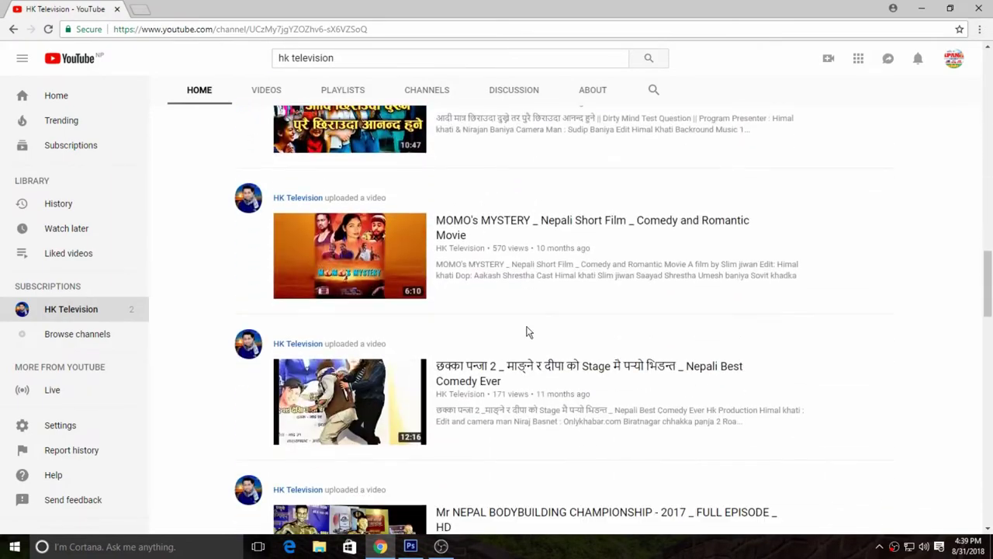
{"action": "scroll", "coordinate": [527, 331], "scroll_direction": "down", "scroll_amount": 4}
{"action": "scroll", "coordinate": [527, 332], "scroll_direction": "down", "scroll_amount": 4}
{"action": "scroll", "coordinate": [528, 331], "scroll_direction": "down", "scroll_amount": 4}
{"action": "scroll", "coordinate": [526, 332], "scroll_direction": "down", "scroll_amount": 4}
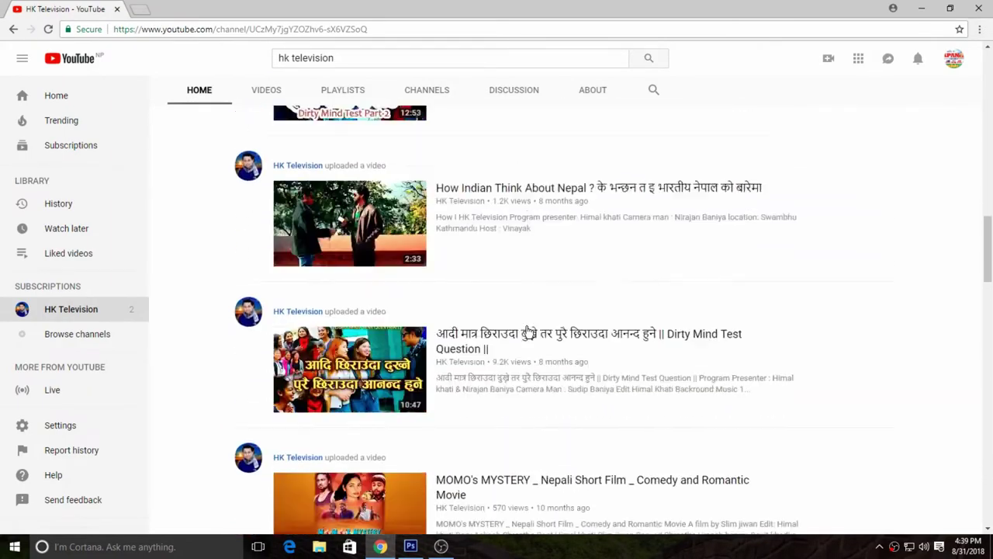
{"action": "scroll", "coordinate": [526, 332], "scroll_direction": "down", "scroll_amount": 4}
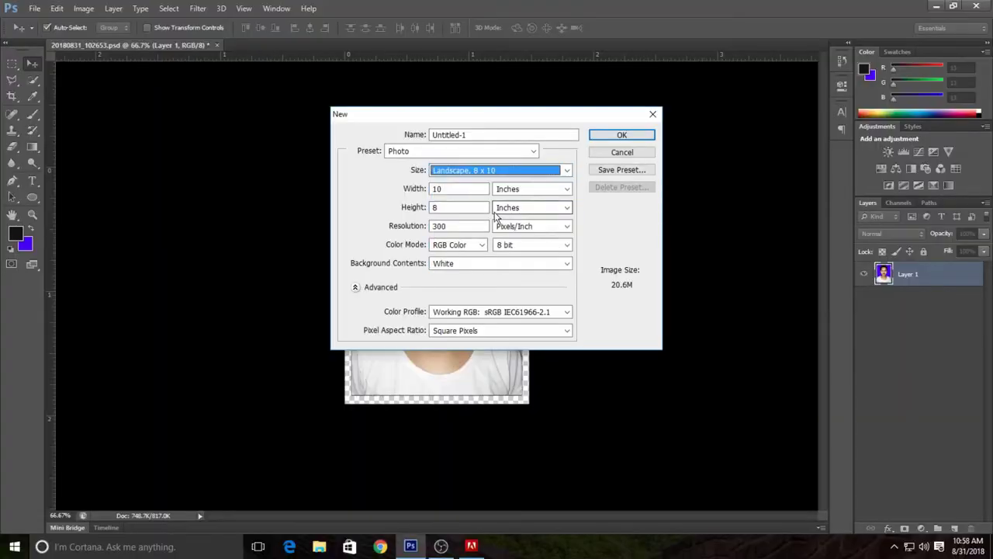
{"action": "key", "text": "Return"}
Place the woman's portrait at the top-left and duplicate it into a 6-by-4 grid.
{"action": "left_click", "coordinate": [132, 44]}
{"action": "mouse_move", "coordinate": [434, 310]}
{"action": "left_mouse_down"}
{"action": "mouse_move", "coordinate": [287, 44]}
{"action": "mouse_move", "coordinate": [248, 151]}
{"action": "mouse_move", "coordinate": [386, 159]}
{"action": "left_mouse_up"}
{"action": "left_click_drag", "start_coordinate": [385, 159], "coordinate": [524, 159]}
{"action": "left_click_drag", "start_coordinate": [523, 159], "coordinate": [593, 159]}
{"action": "left_click", "coordinate": [923, 333], "text": "shift"}
{"action": "left_click", "coordinate": [916, 374], "text": "shift"}
{"action": "left_click_drag", "start_coordinate": [530, 137], "coordinate": [543, 138]}
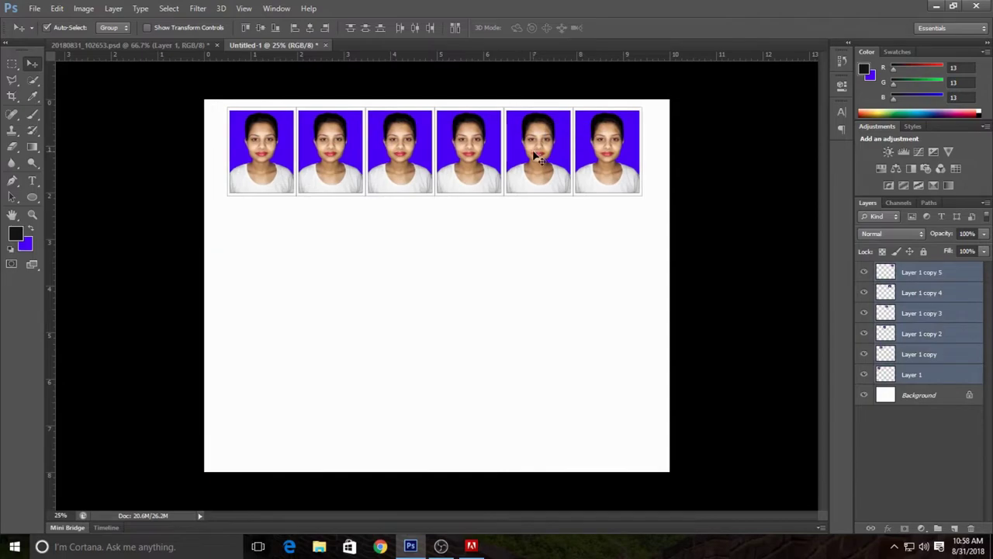
{"action": "left_click_drag", "start_coordinate": [543, 176], "coordinate": [533, 443]}
Flatten the photo layers and brighten them with Curves (input 117 to output 143).
{"action": "scroll", "coordinate": [416, 223], "scroll_direction": "down", "scroll_amount": 3}
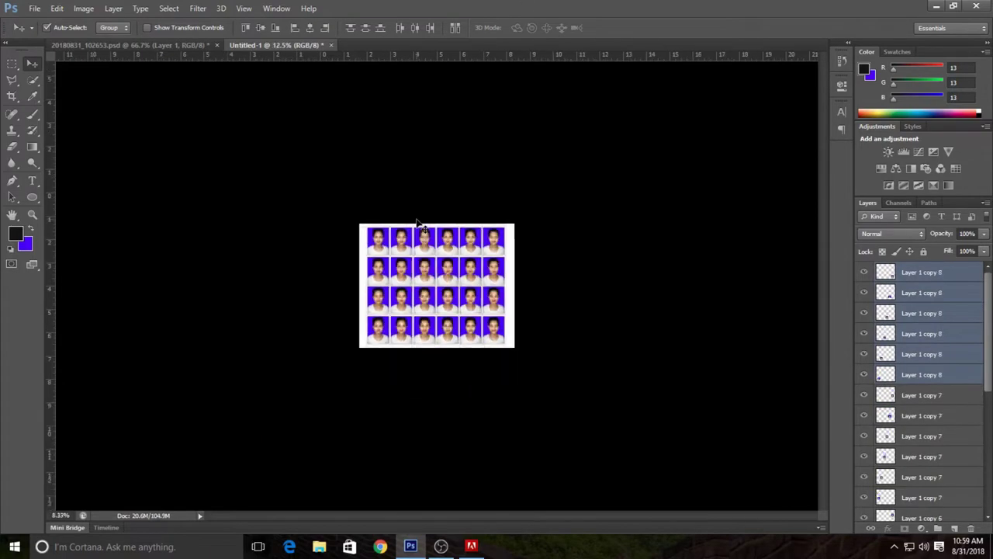
{"action": "scroll", "coordinate": [416, 223], "scroll_direction": "up", "scroll_amount": 4}
{"action": "scroll", "coordinate": [416, 223], "scroll_direction": "down", "scroll_amount": 3}
{"action": "scroll", "coordinate": [414, 218], "scroll_direction": "up", "scroll_amount": 2}
{"action": "scroll", "coordinate": [414, 218], "scroll_direction": "down", "scroll_amount": 1}
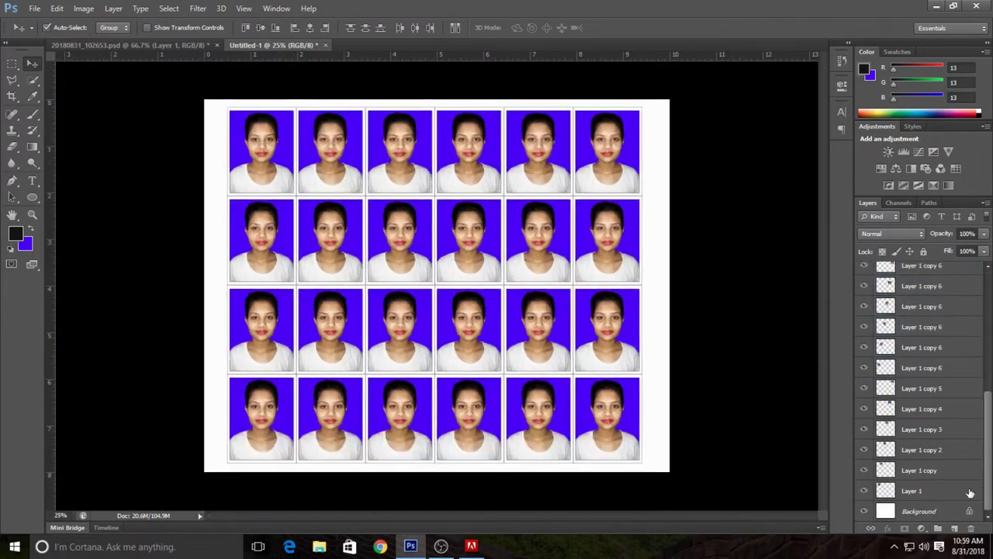
{"action": "key", "text": "ctrl+shift+e"}
{"action": "scroll", "coordinate": [536, 230], "scroll_direction": "up", "scroll_amount": 1}
{"action": "key", "text": "ctrl+m"}
{"action": "left_click_drag", "start_coordinate": [782, 252], "coordinate": [782, 238]}
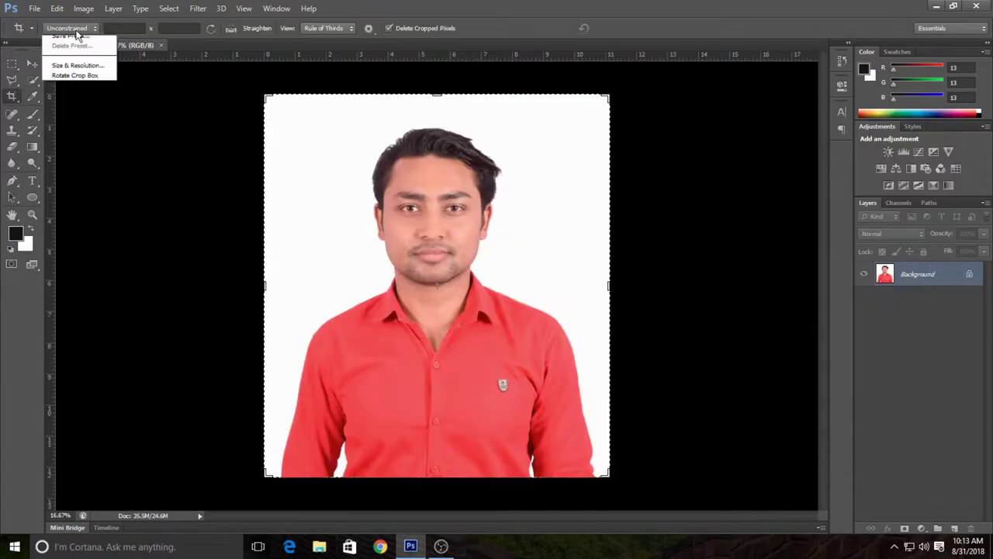
Crop the man's head and shoulders to 3.5 × 4.5 cm at 300 ppi.
{"action": "left_click", "coordinate": [77, 62]}
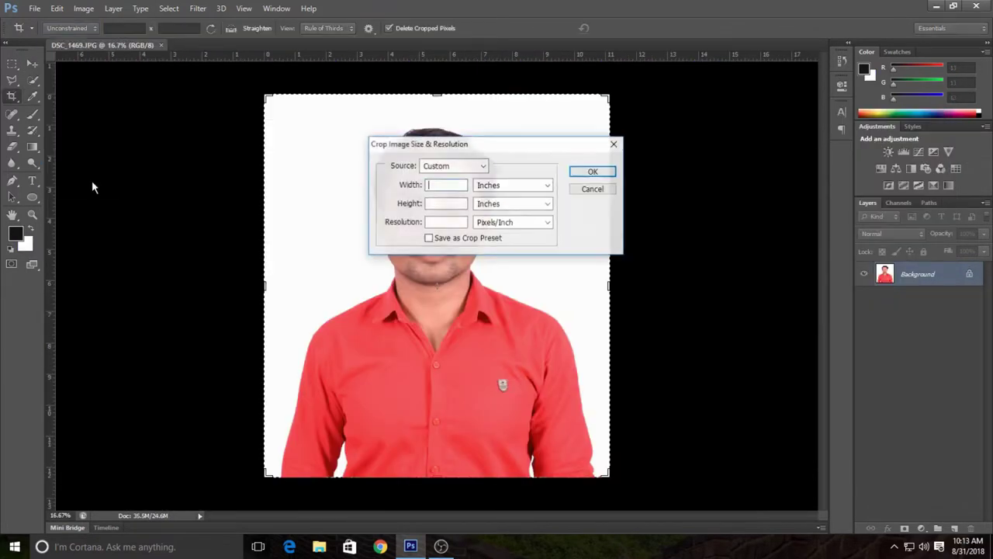
{"action": "left_click", "coordinate": [508, 186]}
{"action": "left_click", "coordinate": [477, 215]}
{"action": "left_click", "coordinate": [445, 204]}
{"action": "type", "text": "4.5"}
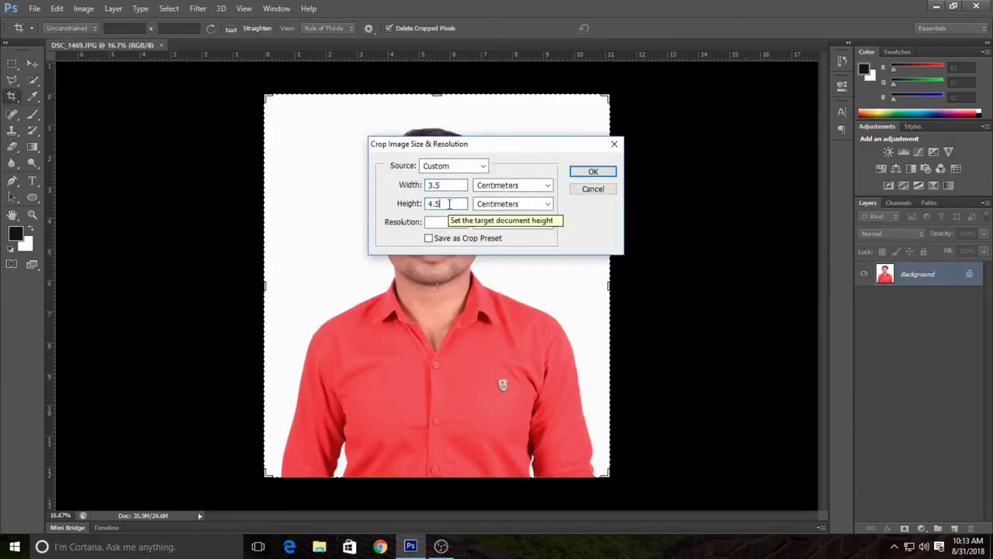
{"action": "left_click", "coordinate": [446, 222]}
{"action": "type", "text": "300"}
{"action": "left_click", "coordinate": [593, 171]}
{"action": "left_click_drag", "start_coordinate": [533, 422], "coordinate": [490, 360]}
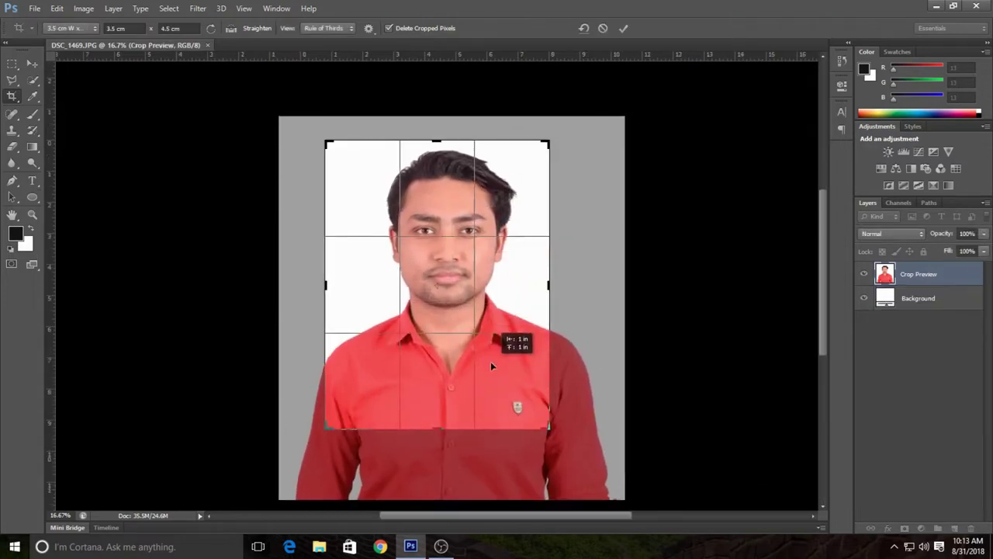
{"action": "key", "text": "Return"}
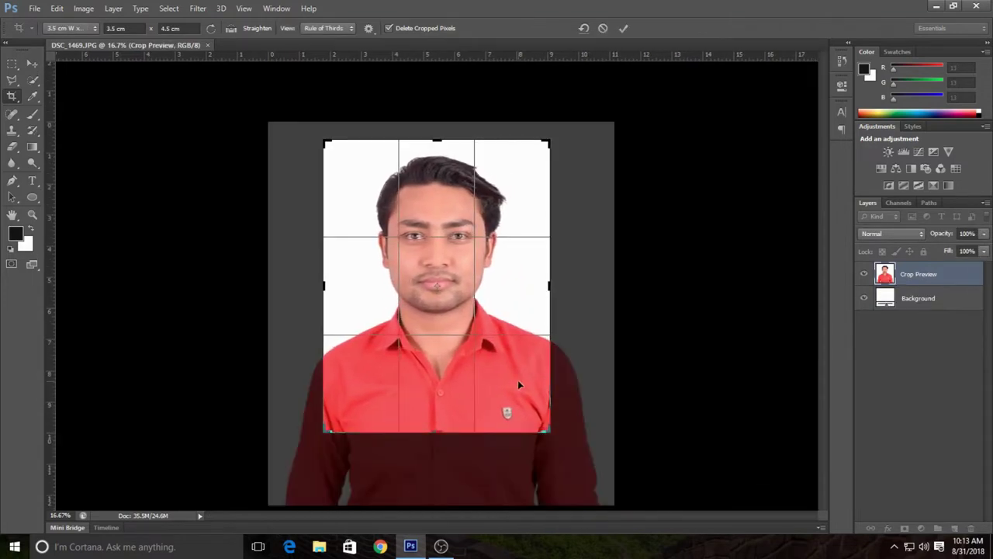
Select the whole cropped photo and apply a Stroke outline to the selection.
{"action": "left_click", "coordinate": [32, 63]}
{"action": "key", "text": "ctrl+plus"}
{"action": "key", "text": "ctrl+plus"}
{"action": "key", "text": "ctrl+plus"}
{"action": "key", "text": "ctrl+plus"}
{"action": "key", "text": "ctrl+a"}
{"action": "left_click", "coordinate": [57, 8]}
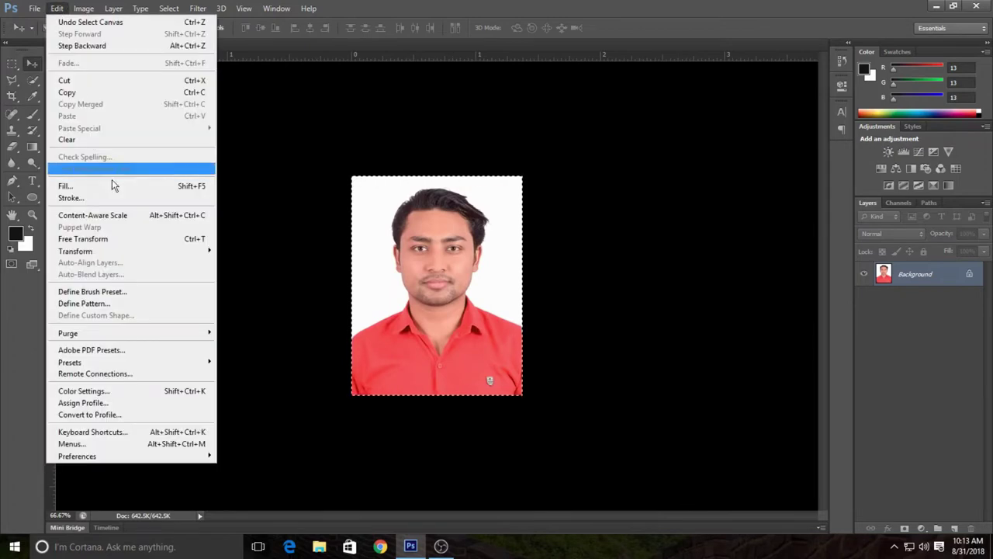
{"action": "left_click", "coordinate": [93, 197]}
{"action": "left_click", "coordinate": [570, 144]}
Extend the canvas to 108% for a white border, stroke it 2 px black, and start a new document.
{"action": "left_click", "coordinate": [83, 8]}
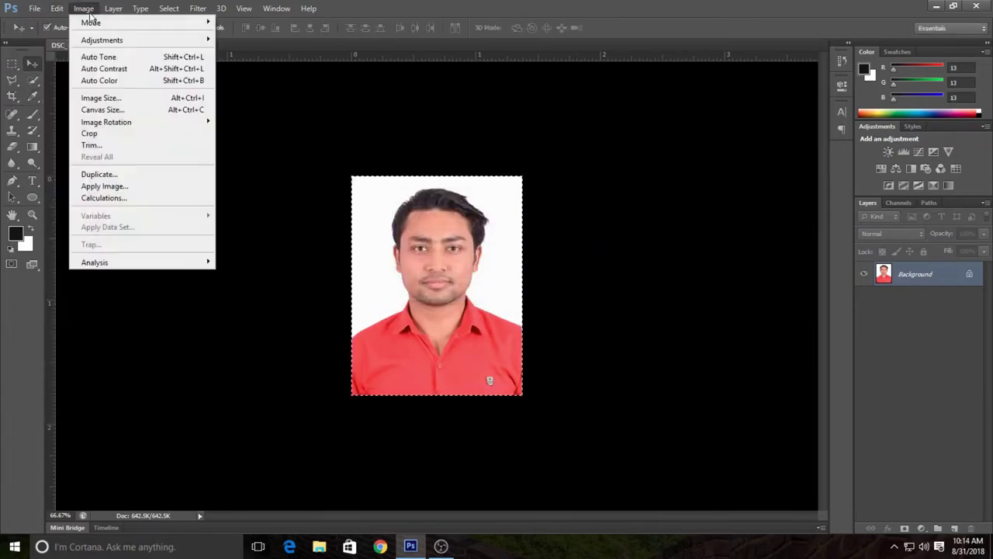
{"action": "left_click", "coordinate": [142, 106]}
{"action": "left_click", "coordinate": [532, 193]}
{"action": "type", "text": "108"}
{"action": "key", "text": "Tab"}
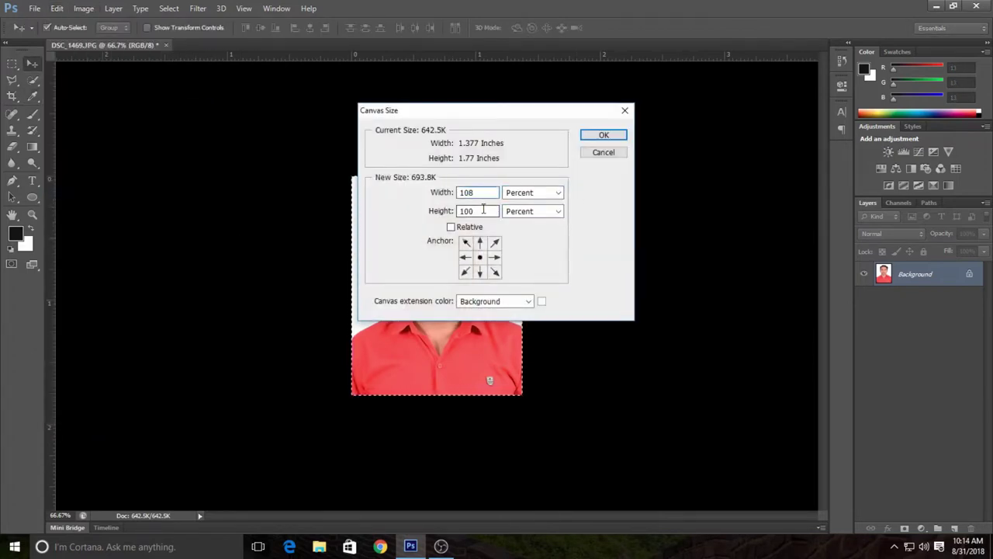
{"action": "type", "text": "108"}
{"action": "left_click", "coordinate": [604, 135]}
{"action": "left_click", "coordinate": [57, 8]}
{"action": "left_click", "coordinate": [72, 198]}
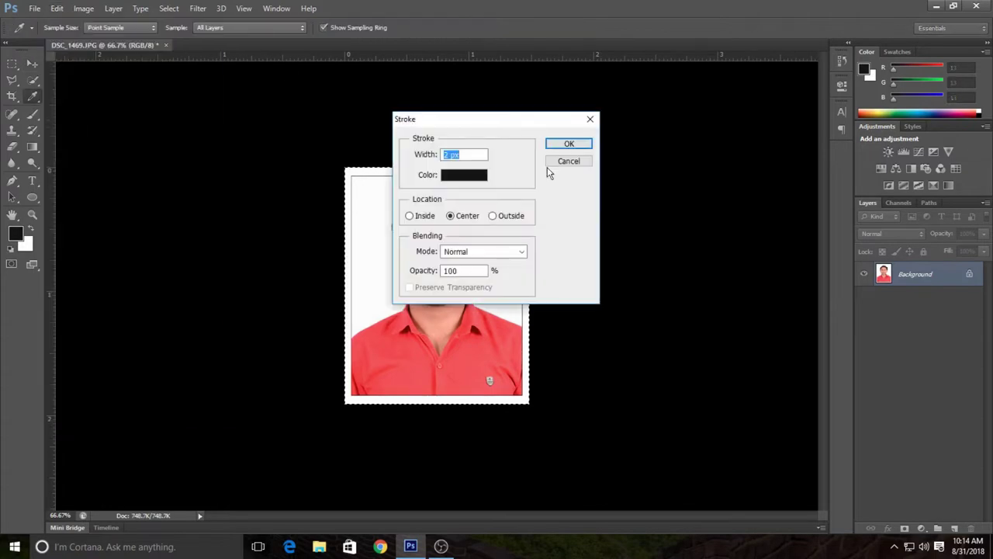
{"action": "left_click", "coordinate": [549, 164]}
{"action": "key", "text": "ctrl+n"}
Create a blank International Paper A4 document.
{"action": "left_click", "coordinate": [519, 170]}
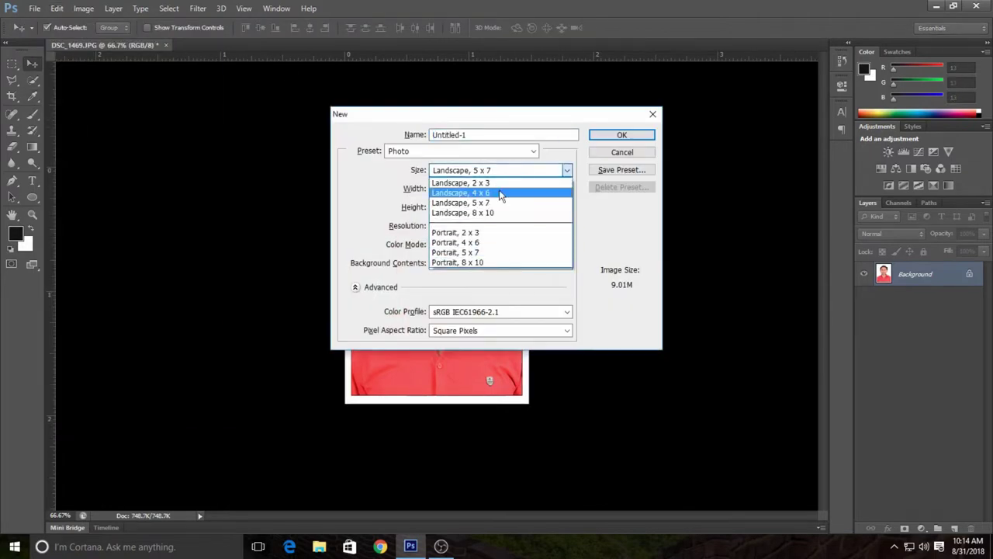
{"action": "left_click", "coordinate": [481, 151]}
{"action": "left_click", "coordinate": [466, 210]}
{"action": "key", "text": "Return"}
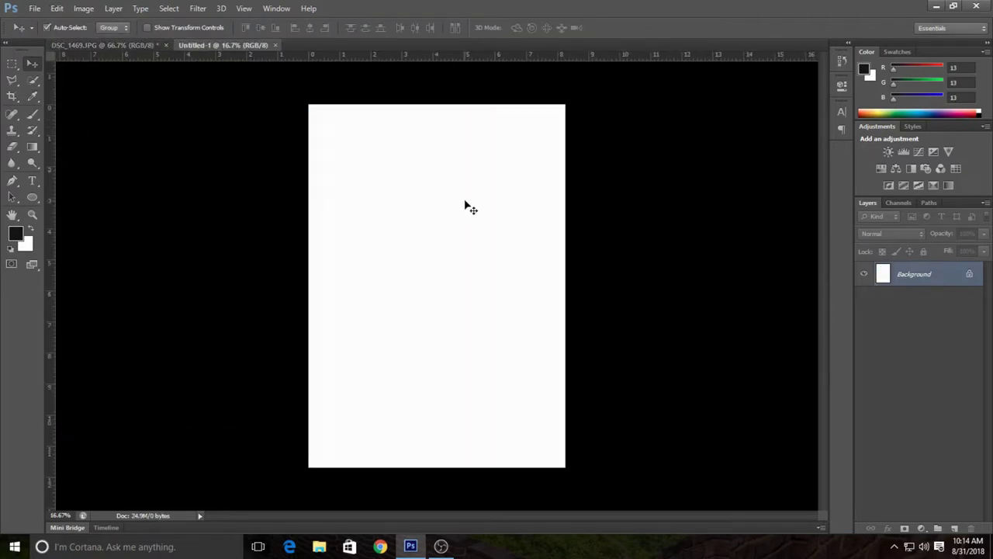
Bring the bordered photo onto the A4 page and duplicate it into rows of five.
{"action": "key", "text": "ctrl+Tab"}
{"action": "left_click_drag", "start_coordinate": [395, 194], "coordinate": [337, 137]}
{"action": "key", "text": "ctrl+plus"}
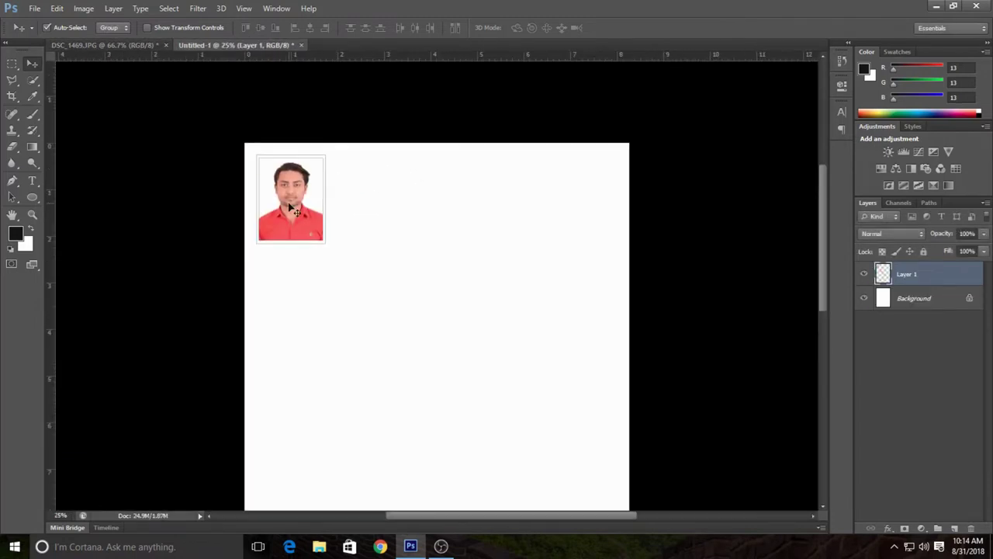
{"action": "left_click_drag", "start_coordinate": [295, 209], "coordinate": [364, 210]}
{"action": "left_click_drag", "start_coordinate": [364, 209], "coordinate": [572, 209]}
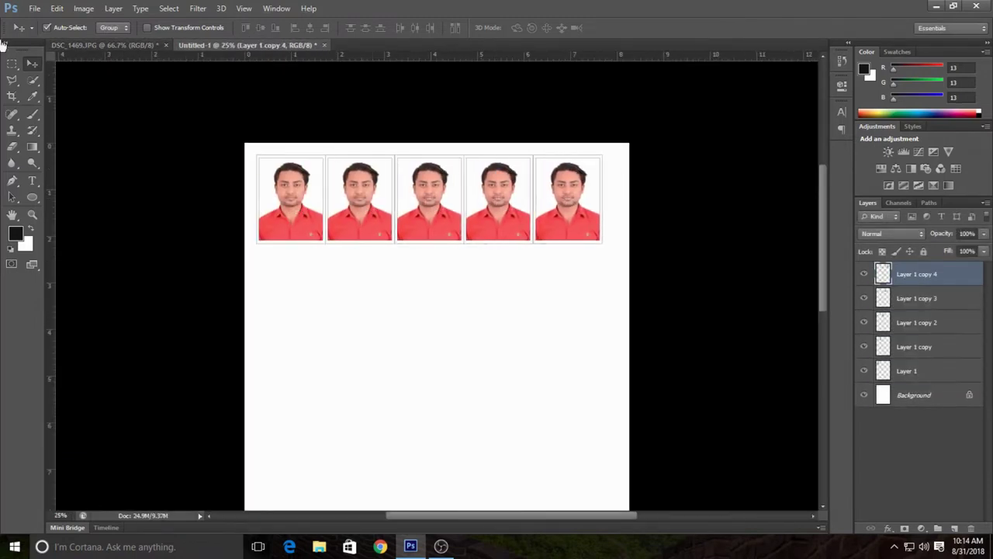
{"action": "left_click", "coordinate": [931, 331], "text": "shift"}
{"action": "left_click", "coordinate": [906, 371], "text": "shift"}
{"action": "mouse_move", "coordinate": [470, 155]}
{"action": "left_mouse_down"}
{"action": "mouse_move", "coordinate": [505, 261]}
{"action": "mouse_move", "coordinate": [446, 285]}
{"action": "mouse_move", "coordinate": [436, 273]}
{"action": "mouse_move", "coordinate": [438, 423]}
{"action": "left_mouse_up"}
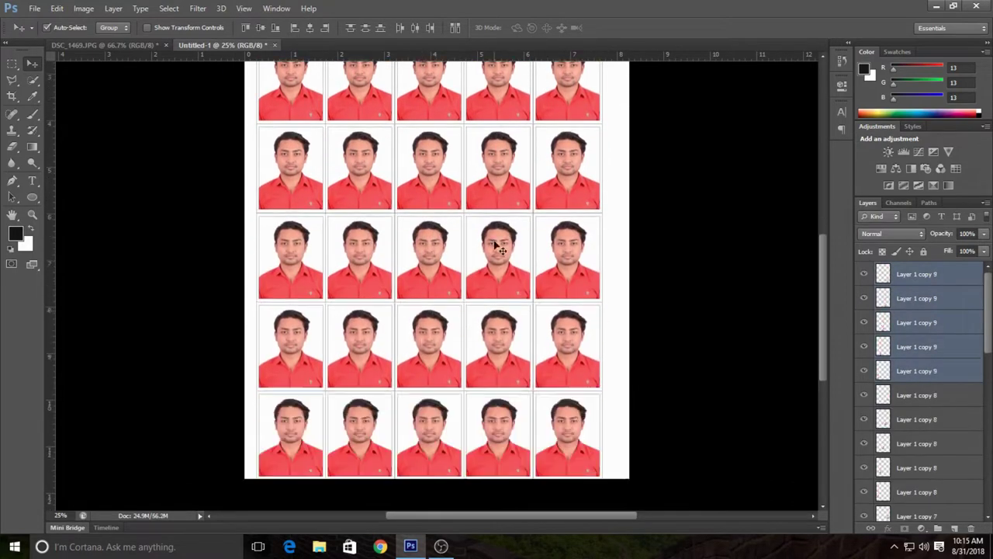
Try merging the photo layers, undo the merge, and deselect all layers.
{"action": "scroll", "coordinate": [499, 237], "scroll_direction": "up", "scroll_amount": 2}
{"action": "scroll", "coordinate": [904, 369], "scroll_direction": "down", "scroll_amount": 2}
{"action": "scroll", "coordinate": [904, 370], "scroll_direction": "down", "scroll_amount": 3}
{"action": "scroll", "coordinate": [534, 318], "scroll_direction": "down", "scroll_amount": 1}
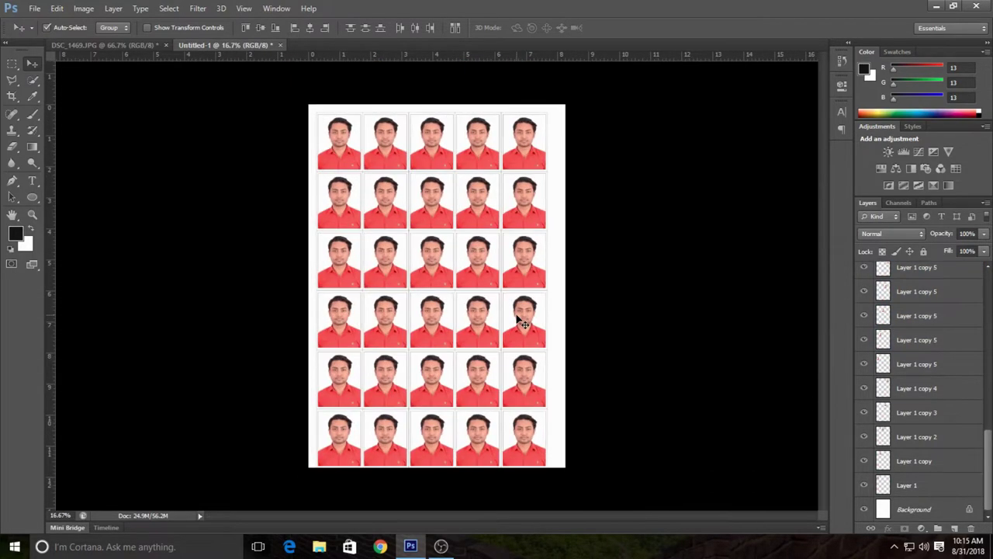
{"action": "key", "text": "ctrl+shift+e"}
{"action": "key", "text": "ctrl+z"}
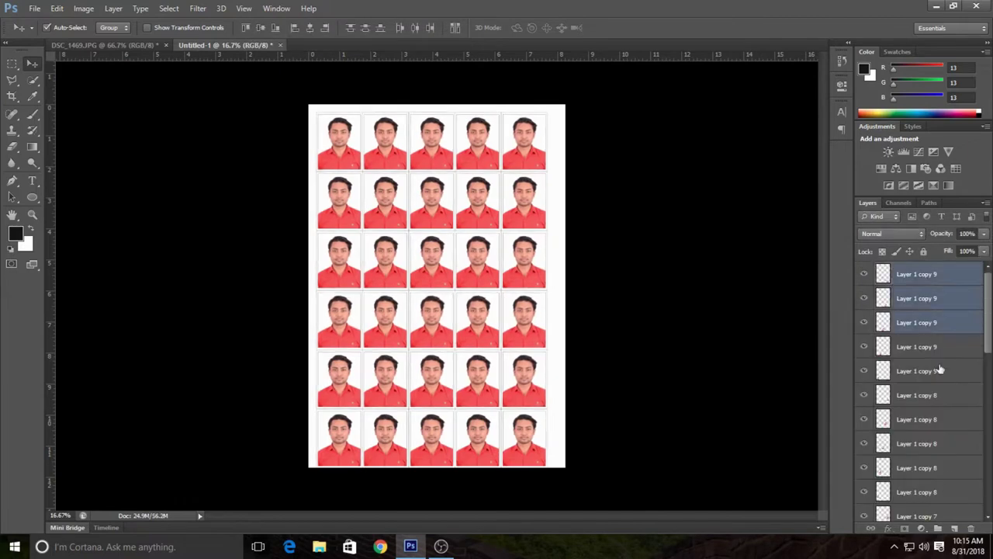
{"action": "left_click", "coordinate": [922, 484], "text": "ctrl"}
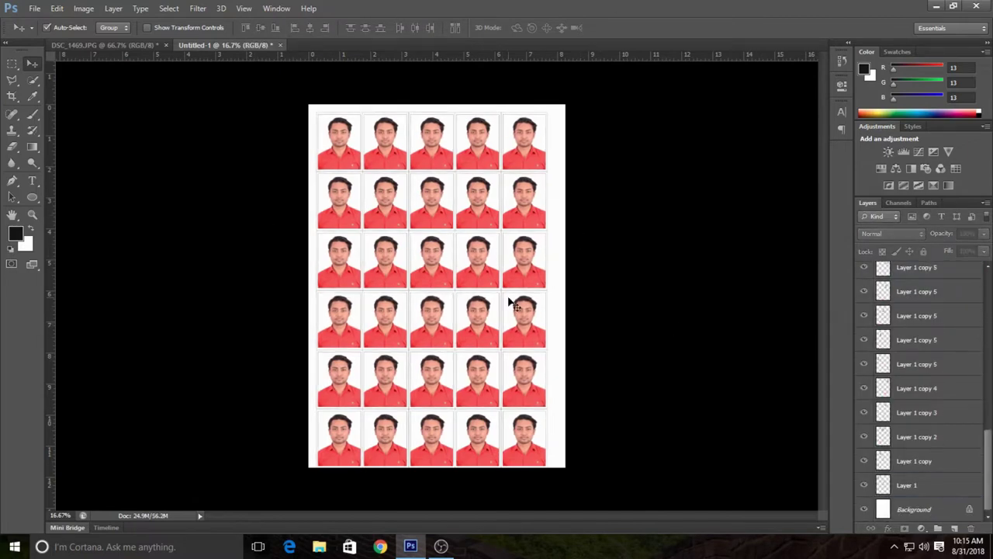
Save the sheet as JPEG 'PP Size Photo' at quality 12.
{"action": "key", "text": "ctrl+shift+s"}
{"action": "left_click", "coordinate": [440, 246]}
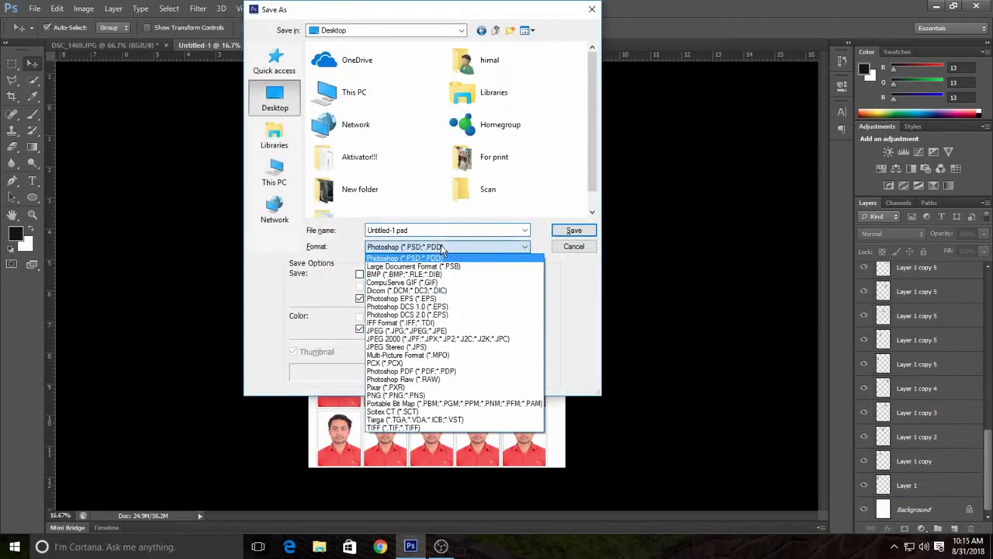
{"action": "left_click", "coordinate": [447, 330]}
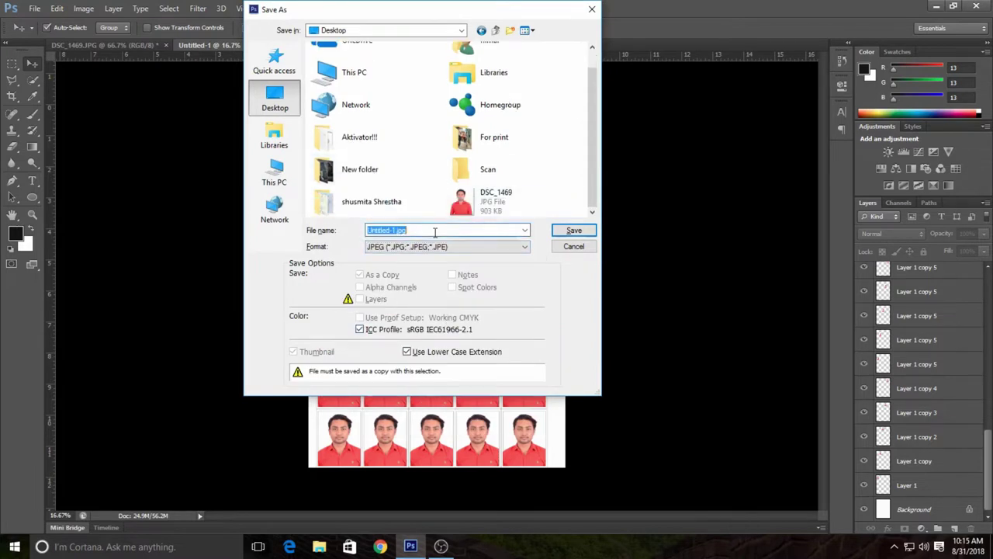
{"action": "type", "text": "P"}
{"action": "type", "text": "ot"}
{"action": "key", "text": "Return"}
{"action": "type", "text": "12"}
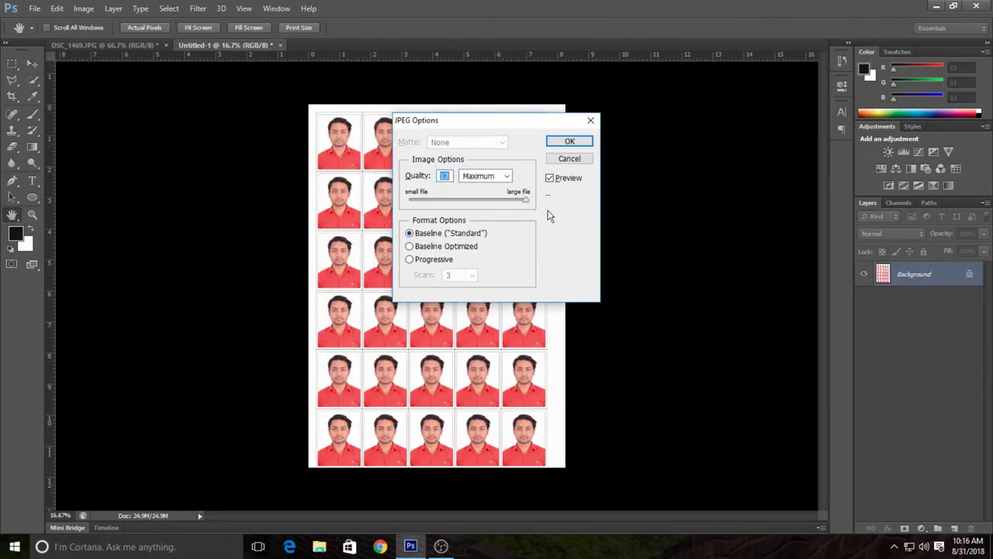
{"action": "left_click", "coordinate": [572, 141]}
{"action": "key", "text": "super+d"}
Open PP Size Photo from the desktop to preview it, then launch Photoshop.
{"action": "left_click_drag", "start_coordinate": [24, 419], "coordinate": [399, 87]}
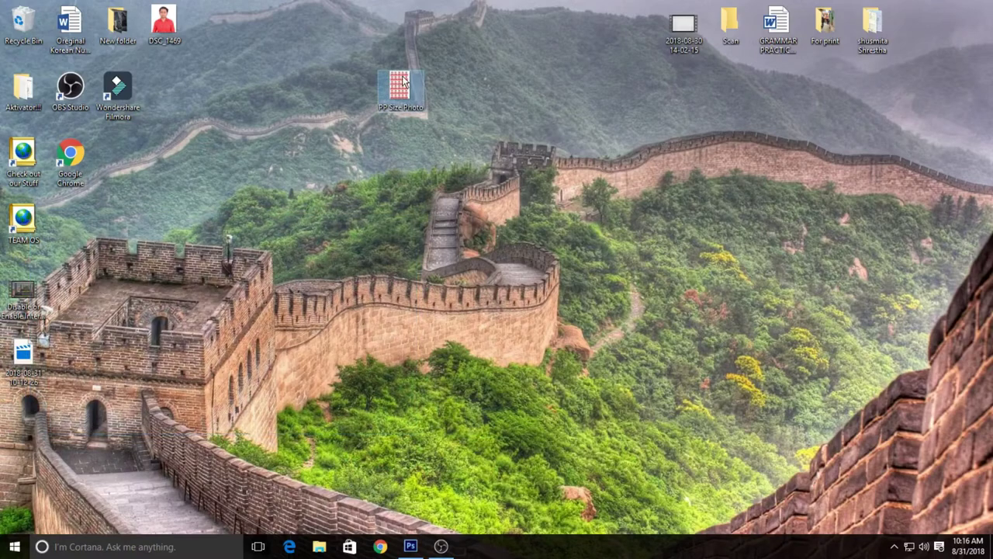
{"action": "double_click", "coordinate": [399, 87]}
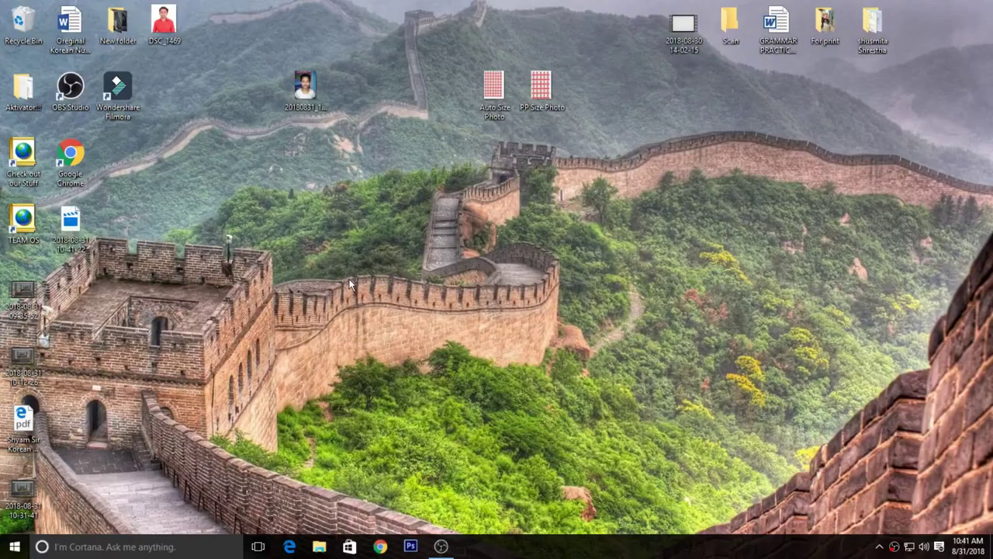
{"action": "left_click", "coordinate": [411, 546]}
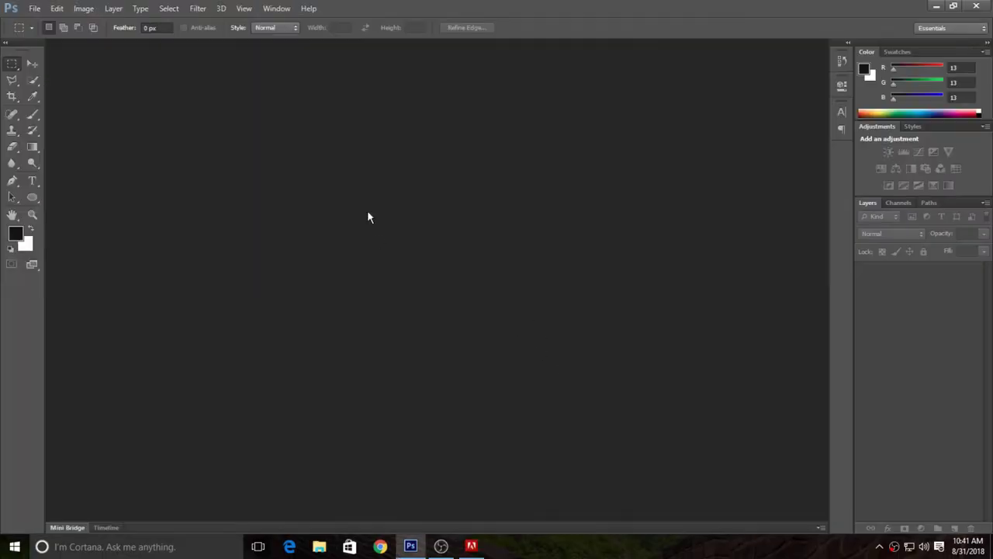
Open the woman's portrait 20180831_102653 from the desktop.
{"action": "double_click", "coordinate": [368, 217]}
{"action": "scroll", "coordinate": [396, 202], "scroll_direction": "down", "scroll_amount": 2}
{"action": "double_click", "coordinate": [405, 180]}
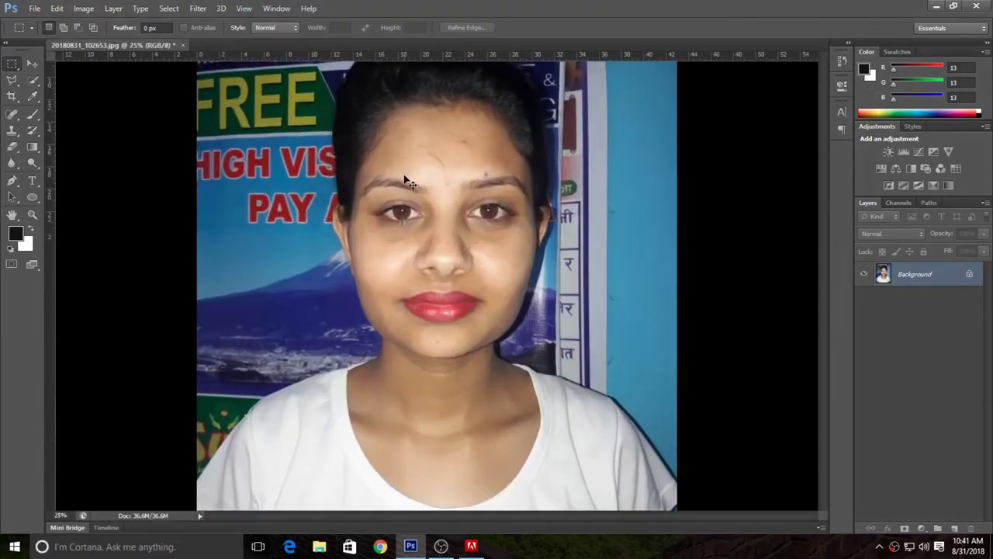
Zoom in and scroll down to show the lips, neck and white shirt.
{"action": "key", "text": "ctrl+plus"}
{"action": "scroll", "coordinate": [423, 186], "scroll_direction": "down", "scroll_amount": 2}
{"action": "scroll", "coordinate": [439, 194], "scroll_direction": "up", "scroll_amount": 4}
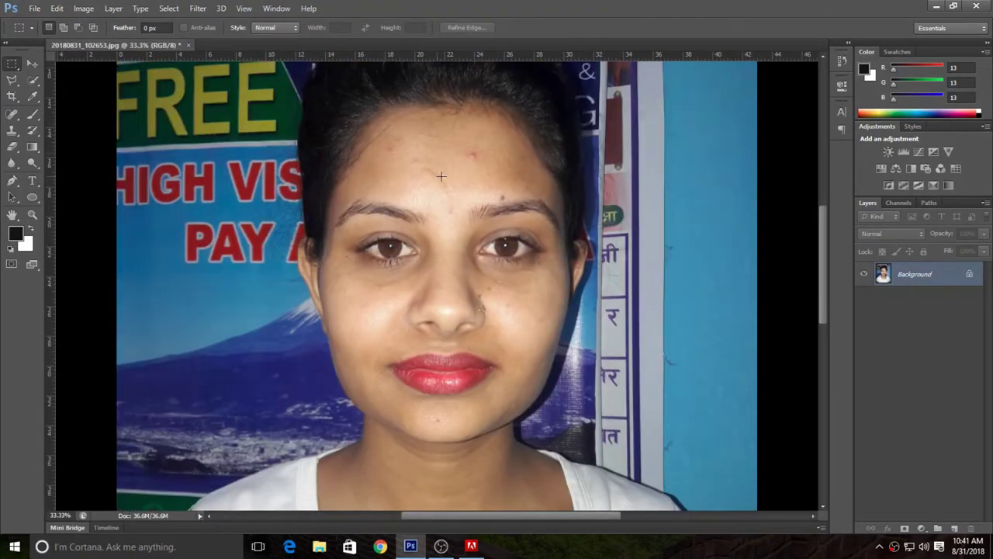
{"action": "scroll", "coordinate": [171, 311], "scroll_direction": "down", "scroll_amount": 1}
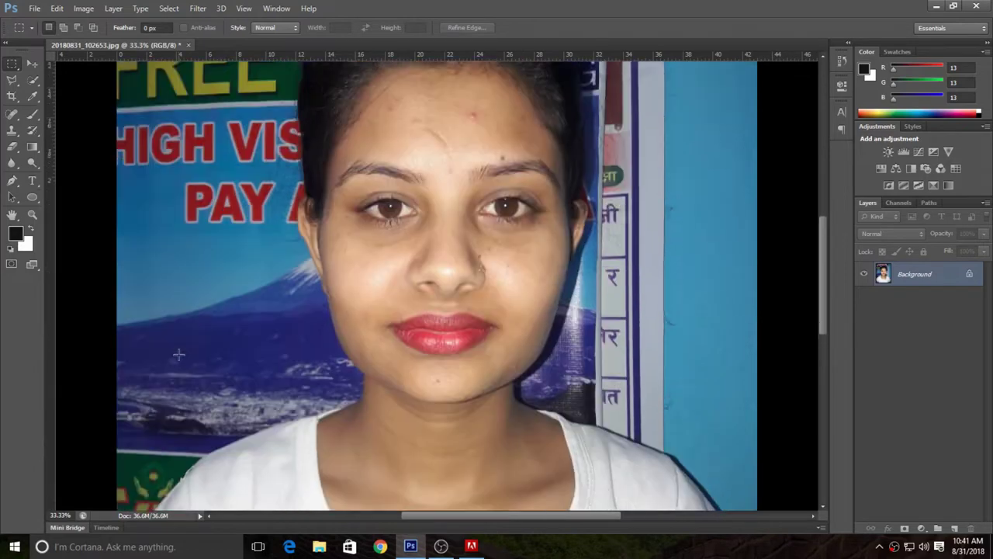
{"action": "scroll", "coordinate": [173, 218], "scroll_direction": "down", "scroll_amount": 1}
{"action": "scroll", "coordinate": [196, 258], "scroll_direction": "down", "scroll_amount": 2}
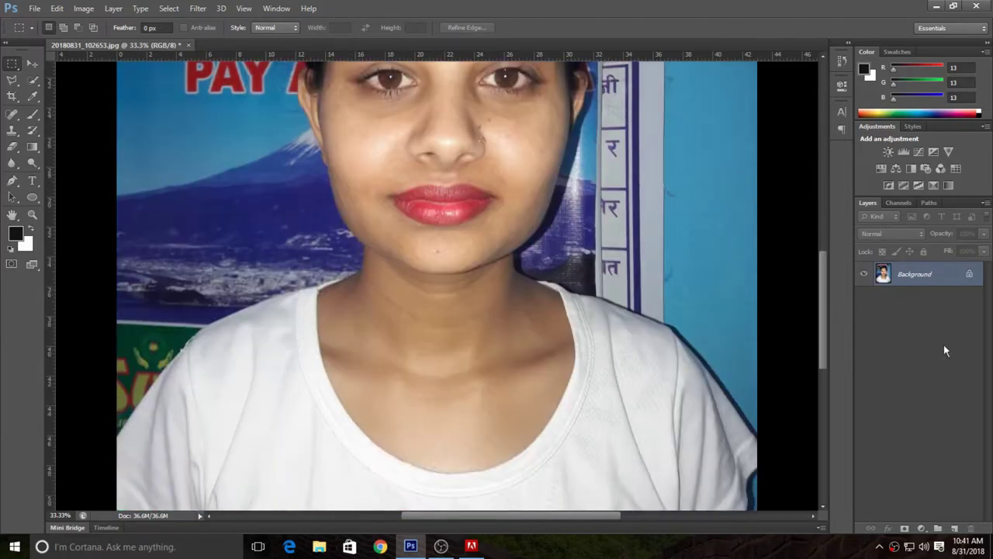
Convert the Background into Layer 0, then zoom to 100% on the left shoulder edge.
{"action": "double_click", "coordinate": [920, 275]}
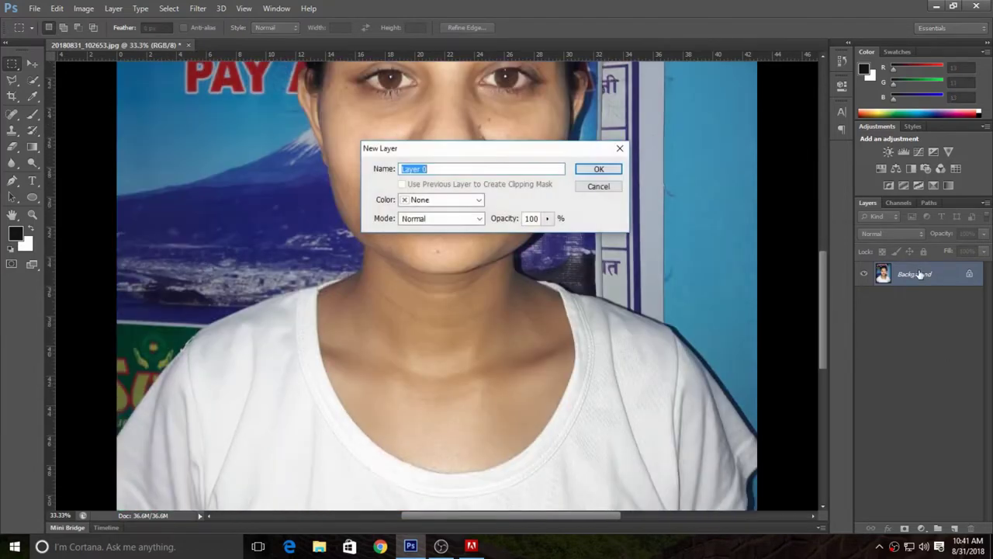
{"action": "left_click", "coordinate": [597, 168]}
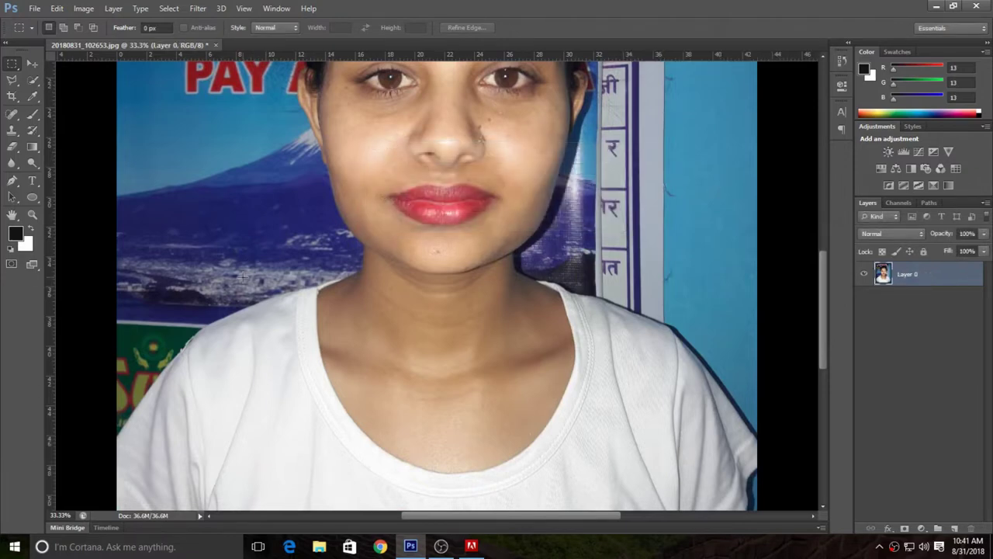
{"action": "key", "text": "ctrl+plus"}
{"action": "key", "text": "ctrl+plus"}
{"action": "left_click_drag", "start_coordinate": [570, 516], "coordinate": [468, 518]}
{"action": "scroll", "coordinate": [365, 388], "scroll_direction": "down", "scroll_amount": 2}
{"action": "scroll", "coordinate": [365, 388], "scroll_direction": "down", "scroll_amount": 2}
{"action": "scroll", "coordinate": [365, 388], "scroll_direction": "down", "scroll_amount": 2}
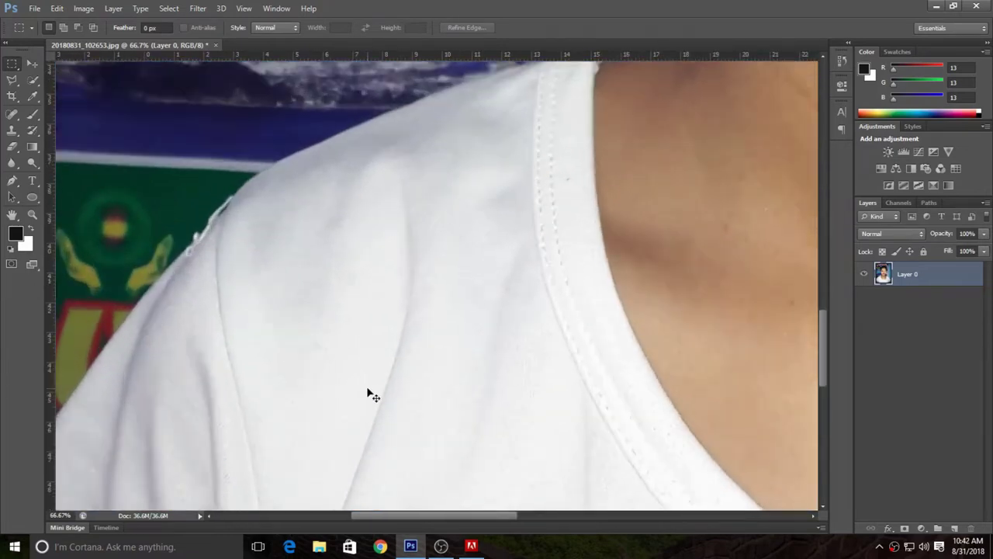
{"action": "key", "text": "ctrl+plus"}
{"action": "left_click_drag", "start_coordinate": [447, 512], "coordinate": [400, 513]}
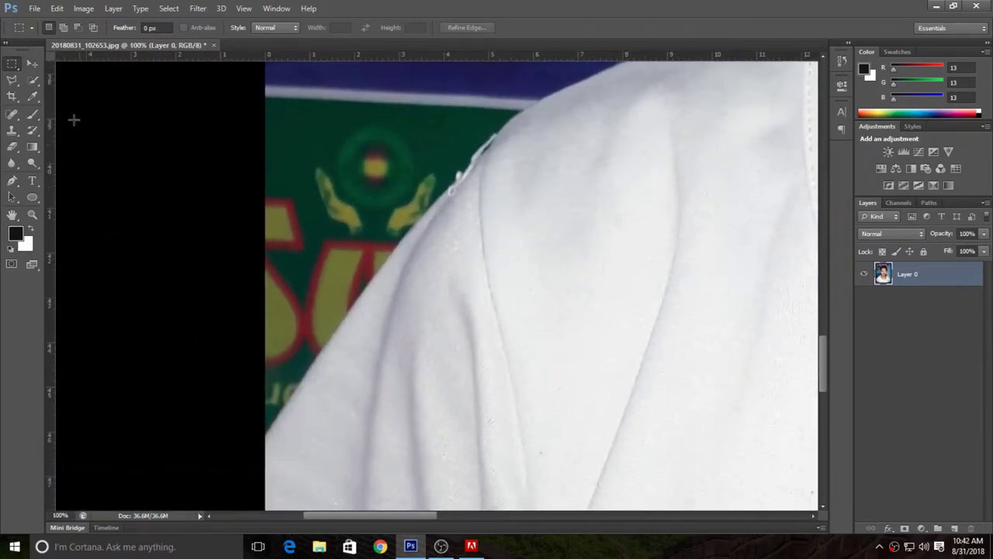
Trace a Polygonal Lasso outline along the shirt, shoulder, neck and cheek.
{"action": "left_click", "coordinate": [14, 84]}
{"action": "scroll", "coordinate": [149, 294], "scroll_direction": "down", "scroll_amount": 3}
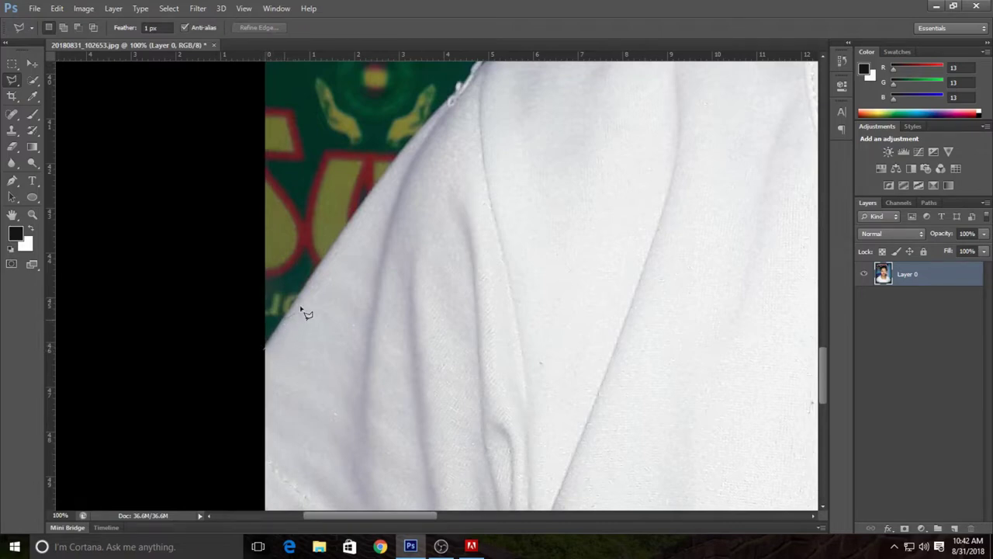
{"action": "left_click", "coordinate": [384, 178]}
{"action": "scroll", "coordinate": [457, 104], "scroll_direction": "up", "scroll_amount": 3}
{"action": "scroll", "coordinate": [466, 148], "scroll_direction": "up", "scroll_amount": 2}
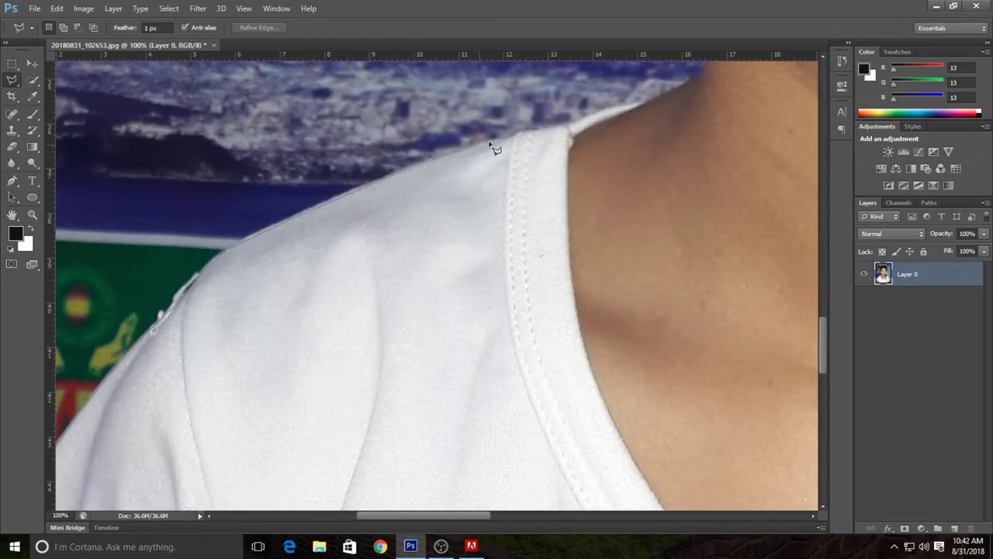
{"action": "left_click", "coordinate": [567, 131]}
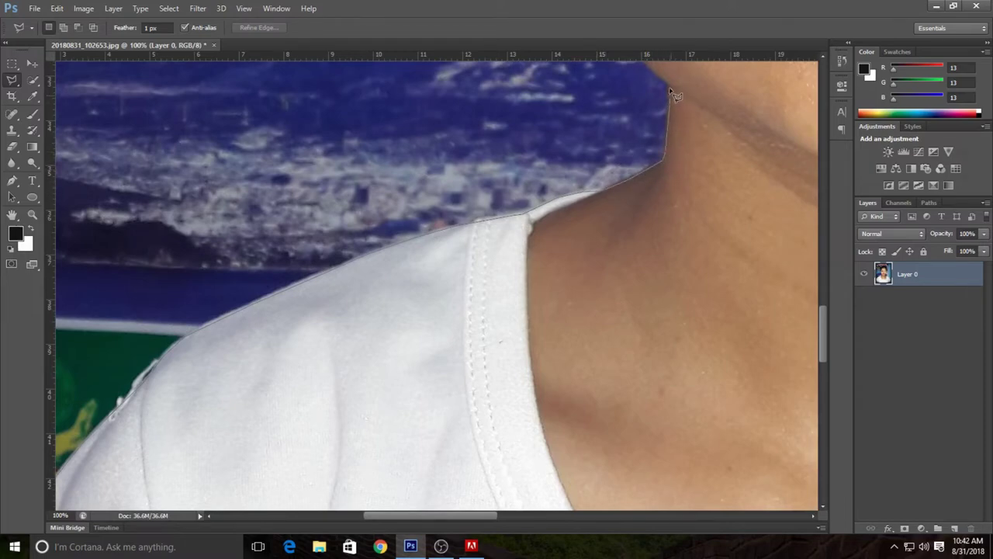
{"action": "left_click_drag", "start_coordinate": [673, 92], "coordinate": [675, 310]}
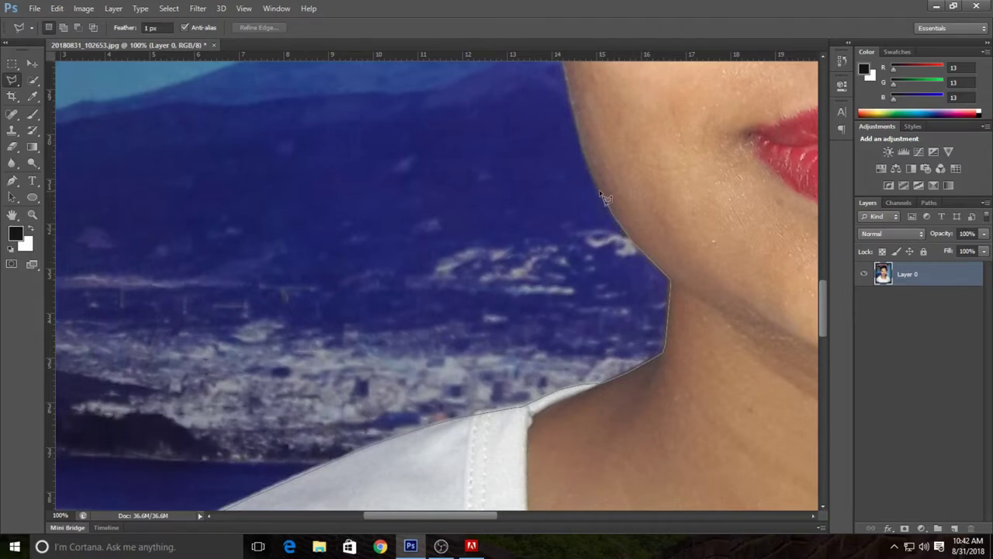
{"action": "left_click_drag", "start_coordinate": [575, 68], "coordinate": [578, 205]}
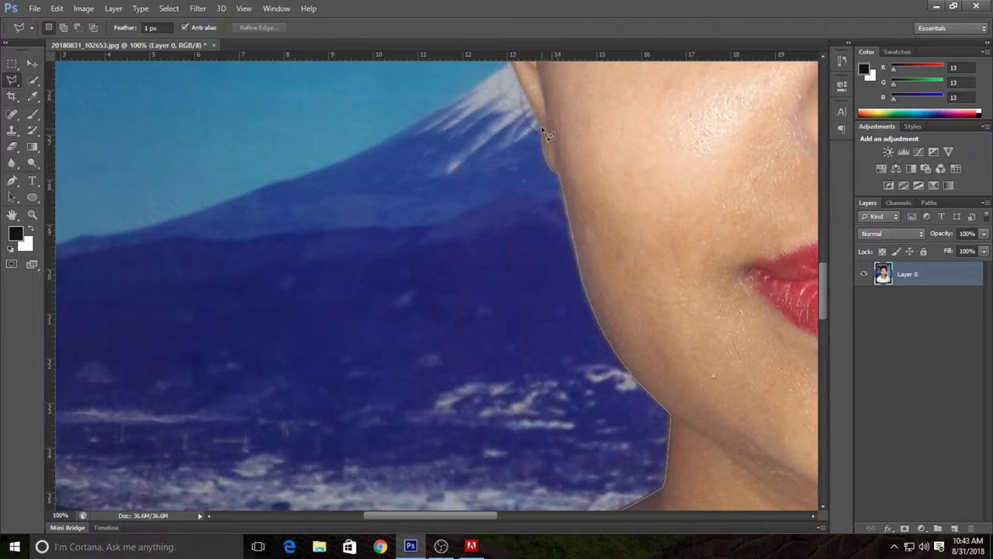
{"action": "scroll", "coordinate": [521, 66], "scroll_direction": "up", "scroll_amount": 1}
{"action": "scroll", "coordinate": [512, 70], "scroll_direction": "up", "scroll_amount": 3}
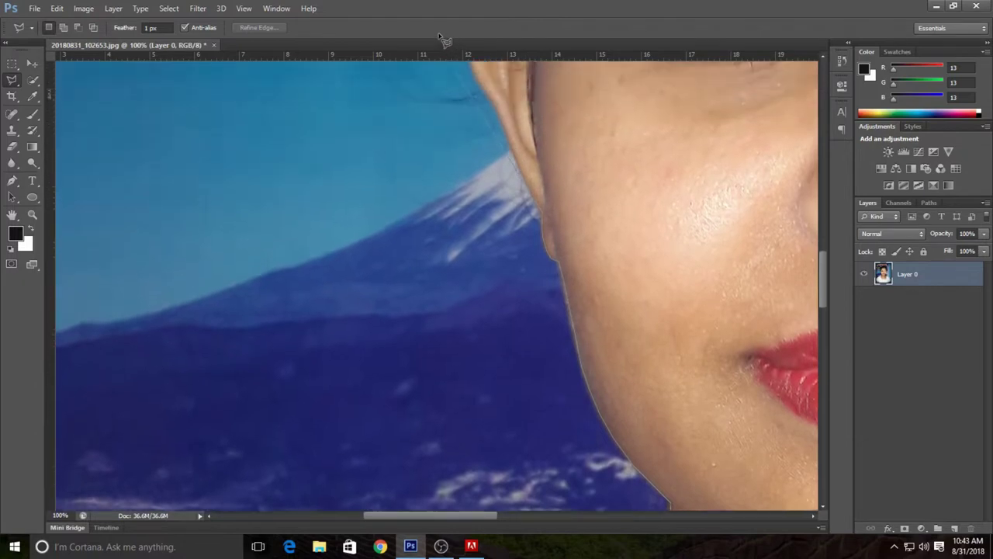
{"action": "scroll", "coordinate": [496, 78], "scroll_direction": "up", "scroll_amount": 1}
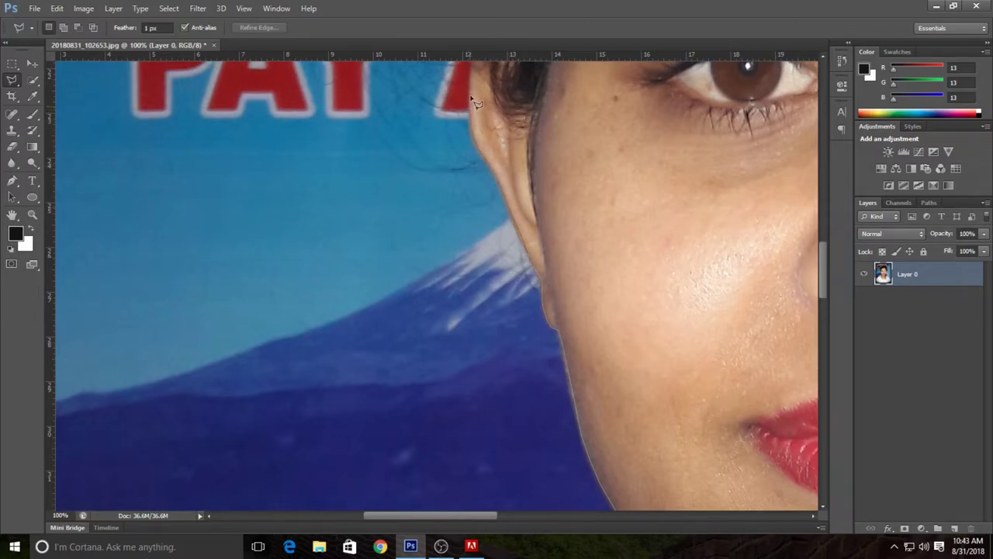
{"action": "scroll", "coordinate": [133, 499], "scroll_direction": "down", "scroll_amount": 2}
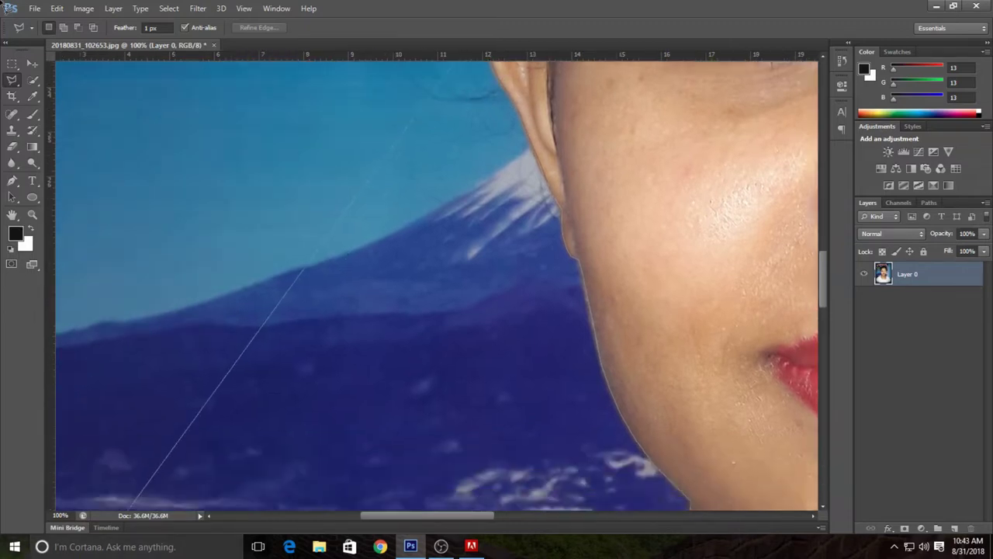
{"action": "scroll", "coordinate": [133, 498], "scroll_direction": "down", "scroll_amount": 3}
{"action": "scroll", "coordinate": [108, 177], "scroll_direction": "down", "scroll_amount": 2}
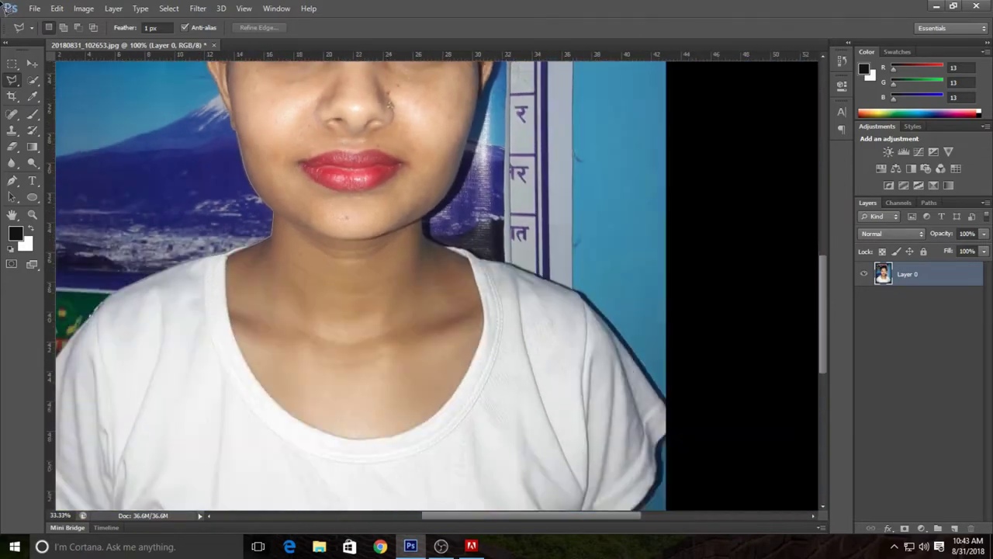
{"action": "scroll", "coordinate": [108, 177], "scroll_direction": "down", "scroll_amount": 2}
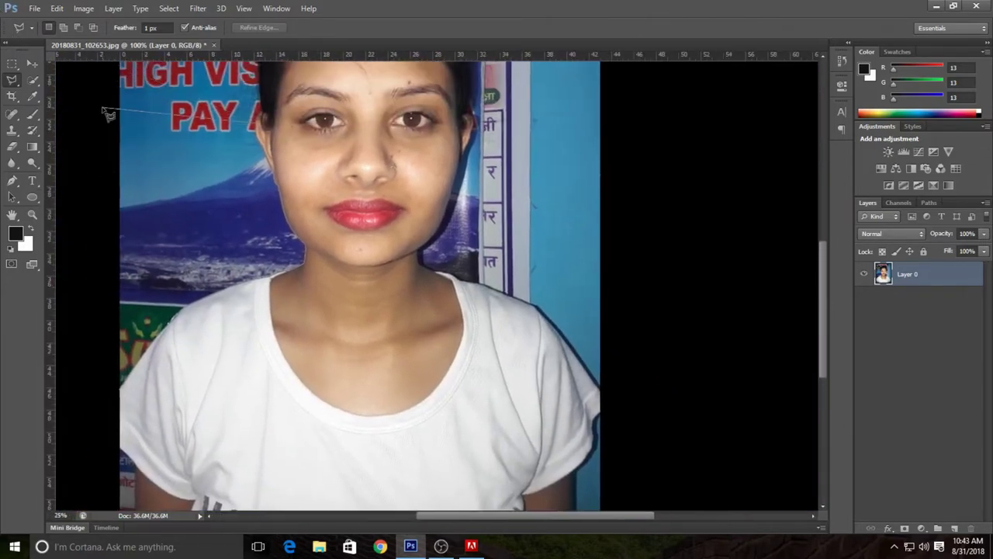
Close the outline around the left background, delete it to transparency, and deselect.
{"action": "left_click", "coordinate": [106, 109]}
{"action": "left_click", "coordinate": [56, 356]}
{"action": "double_click", "coordinate": [86, 415]}
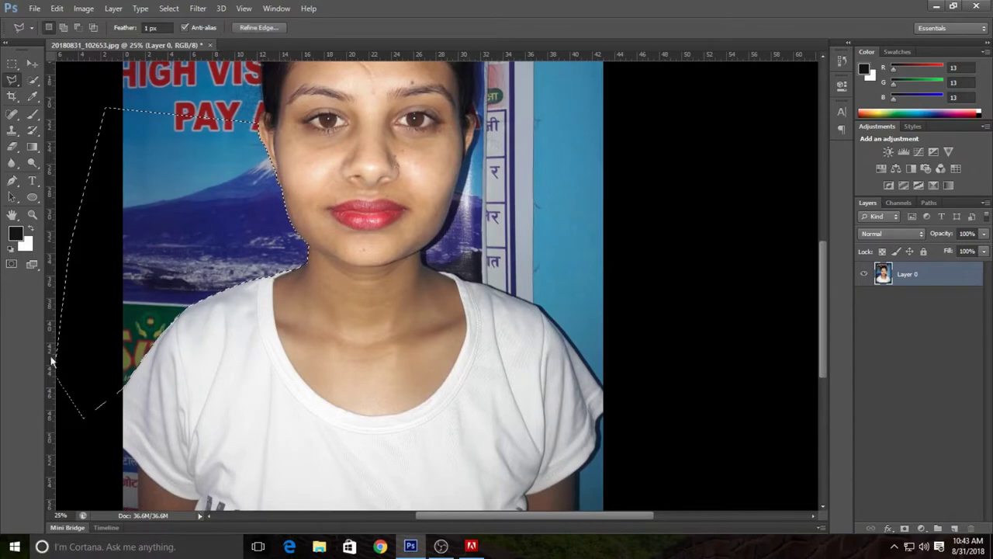
{"action": "key", "text": "Delete"}
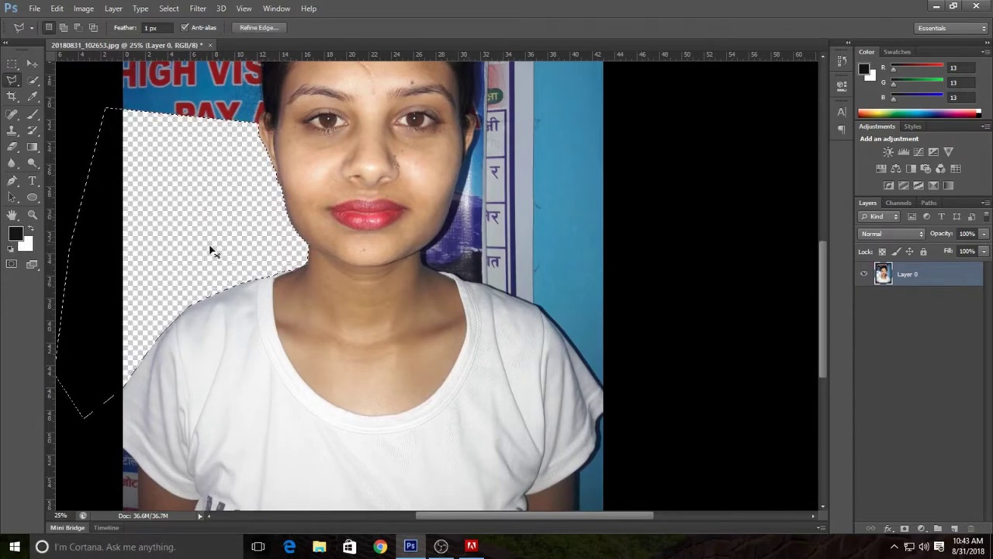
{"action": "key", "text": "ctrl+d"}
Zoom to about 300% on the ear and start a Polygonal Lasso outline along its edge.
{"action": "scroll", "coordinate": [242, 218], "scroll_direction": "up", "scroll_amount": 2}
{"action": "scroll", "coordinate": [82, 156], "scroll_direction": "up", "scroll_amount": 3}
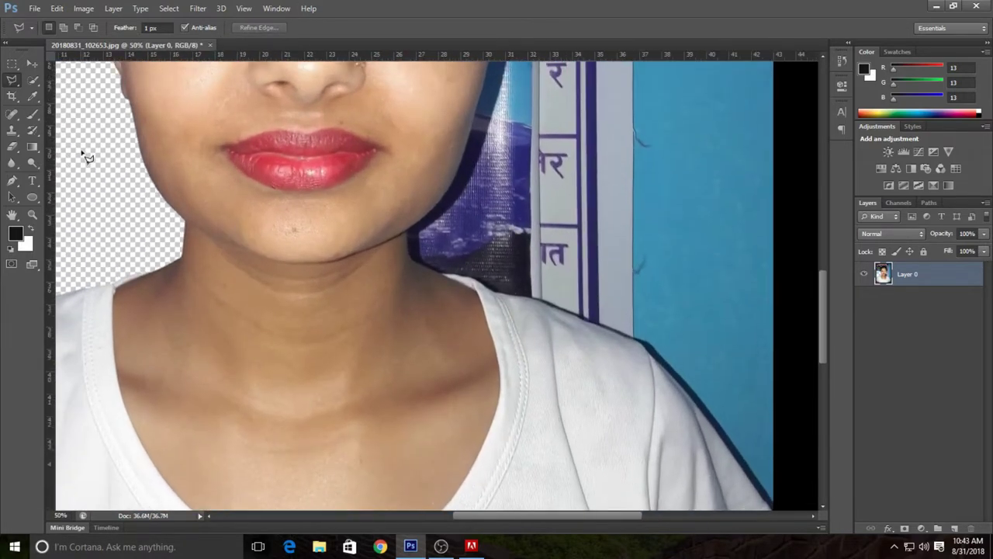
{"action": "left_click_drag", "start_coordinate": [547, 515], "coordinate": [486, 512]}
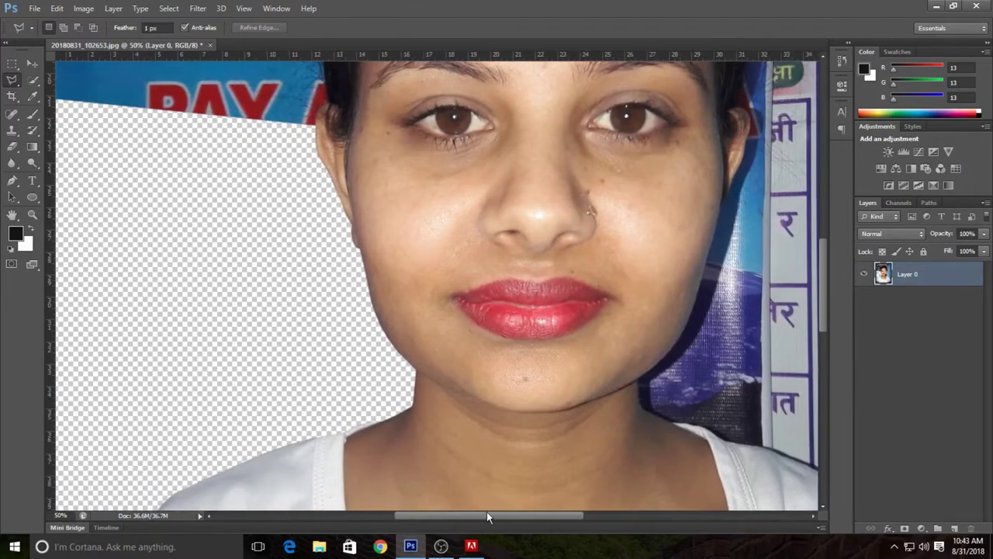
{"action": "scroll", "coordinate": [403, 261], "scroll_direction": "up", "scroll_amount": 3}
{"action": "scroll", "coordinate": [400, 260], "scroll_direction": "up", "scroll_amount": 1}
{"action": "scroll", "coordinate": [401, 259], "scroll_direction": "up", "scroll_amount": 1}
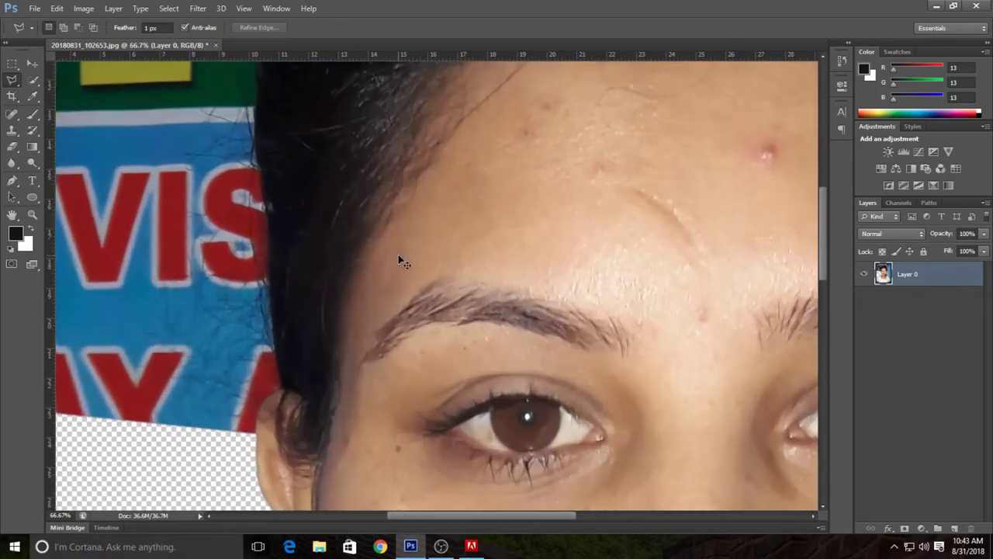
{"action": "scroll", "coordinate": [401, 259], "scroll_direction": "up", "scroll_amount": 1}
{"action": "left_click_drag", "start_coordinate": [467, 520], "coordinate": [443, 515]}
{"action": "scroll", "coordinate": [280, 341], "scroll_direction": "down", "scroll_amount": 5}
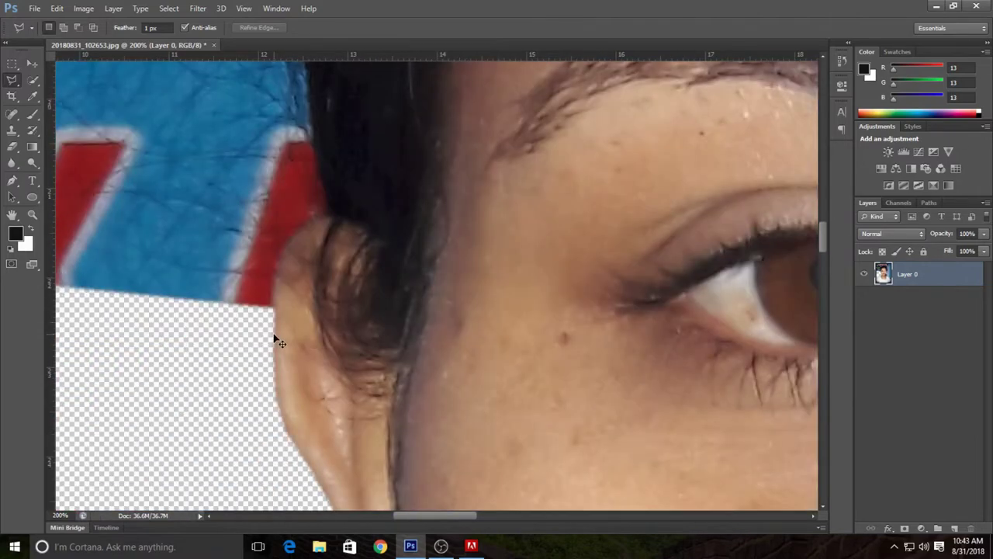
{"action": "scroll", "coordinate": [277, 340], "scroll_direction": "up", "scroll_amount": 1}
{"action": "left_click_drag", "start_coordinate": [416, 516], "coordinate": [403, 516]}
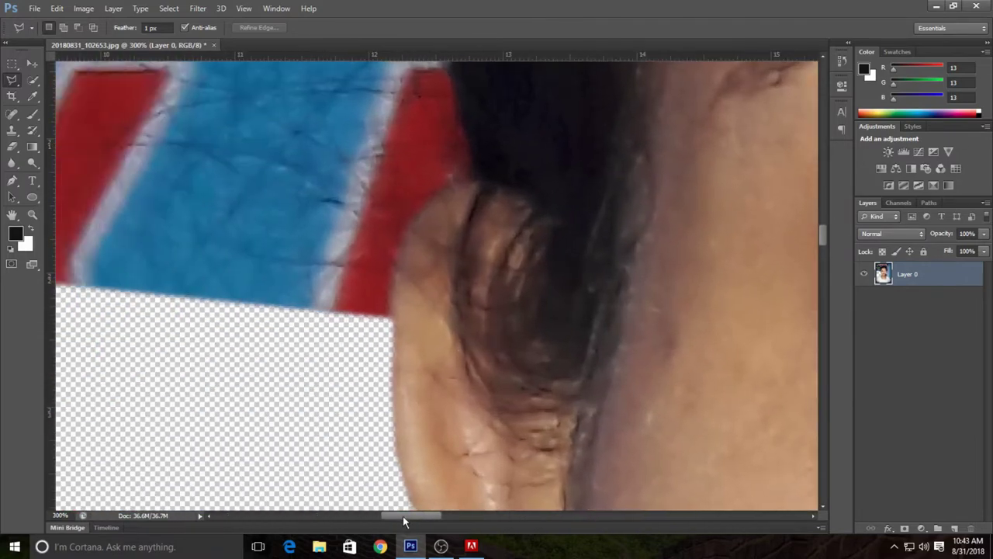
{"action": "scroll", "coordinate": [377, 403], "scroll_direction": "up", "scroll_amount": 1}
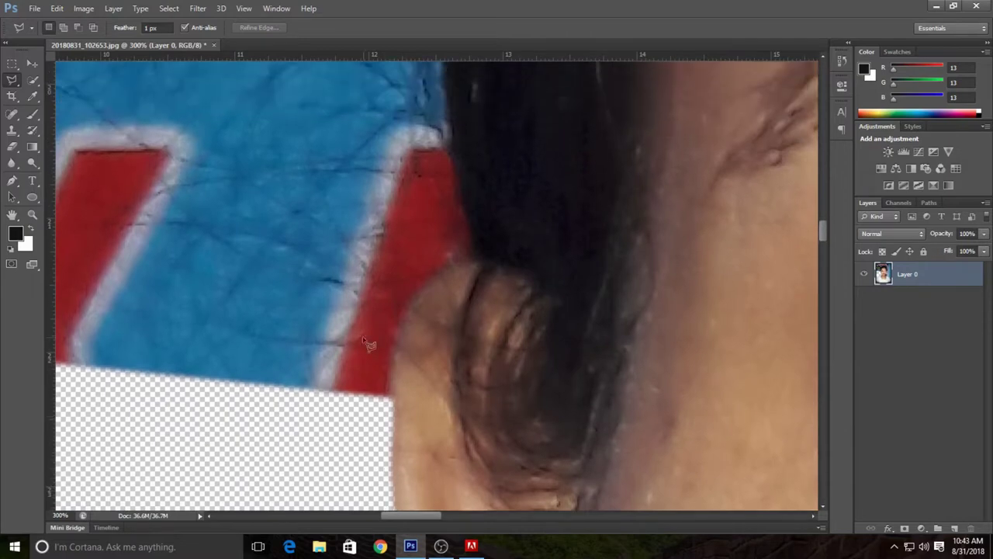
{"action": "scroll", "coordinate": [388, 388], "scroll_direction": "down", "scroll_amount": 1}
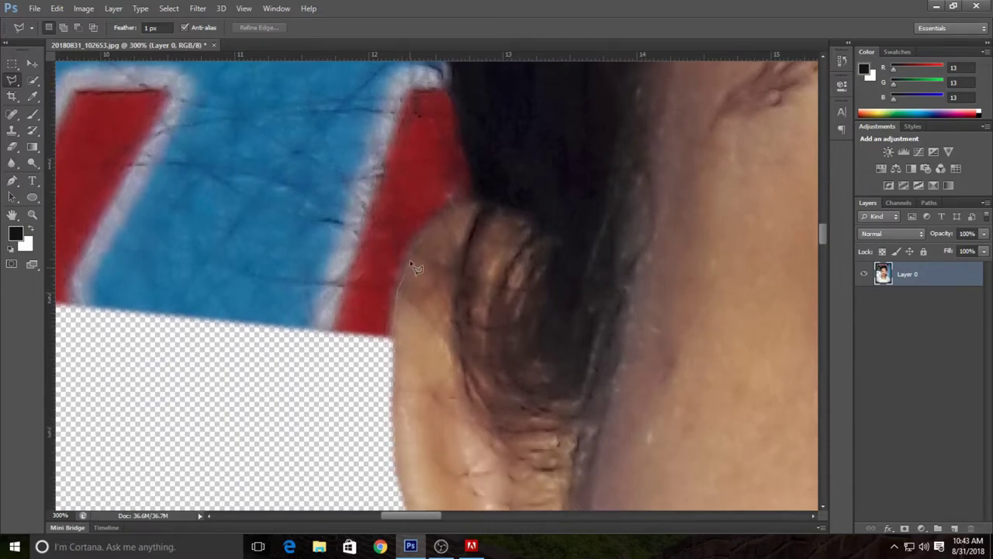
{"action": "left_click_drag", "start_coordinate": [423, 232], "coordinate": [445, 217]}
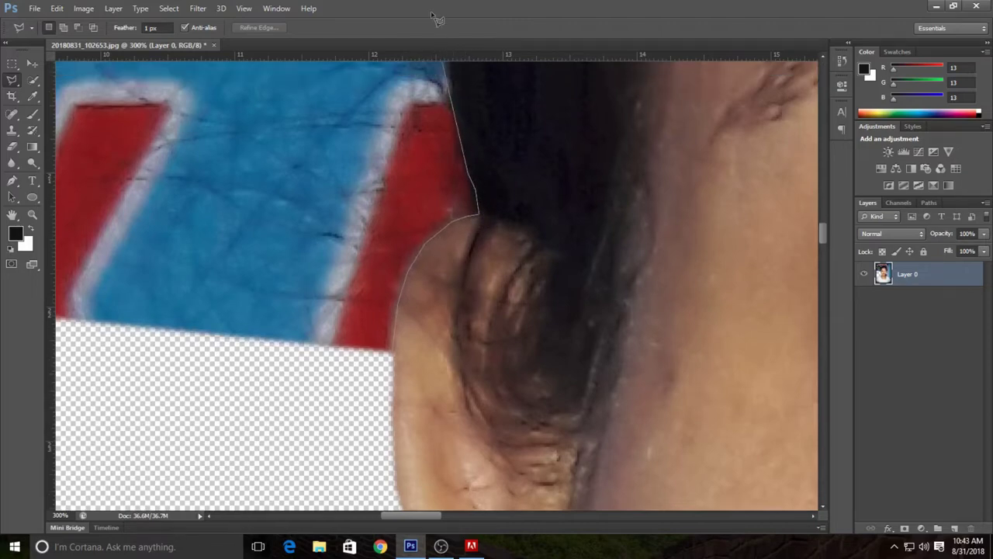
{"action": "scroll", "coordinate": [465, 248], "scroll_direction": "up", "scroll_amount": 5}
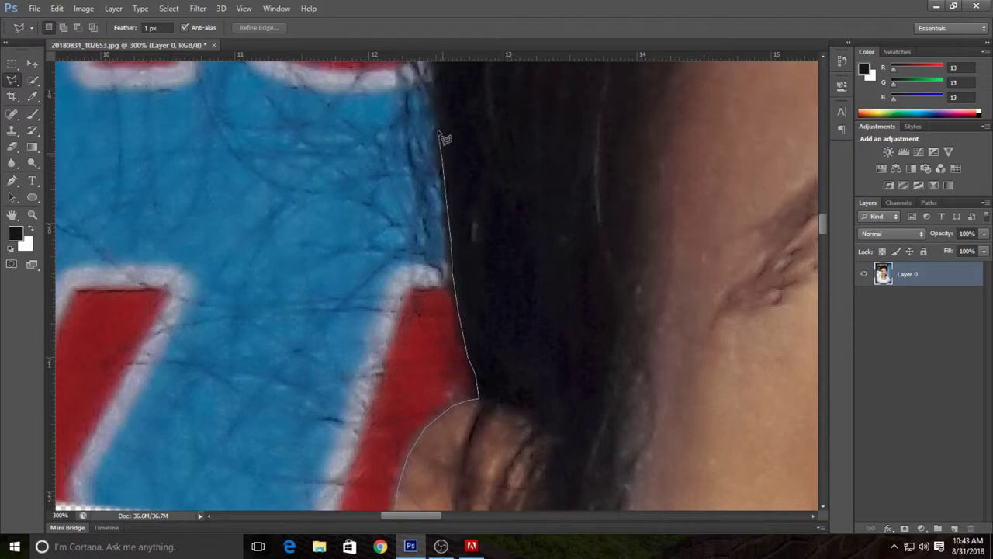
{"action": "scroll", "coordinate": [444, 138], "scroll_direction": "up", "scroll_amount": 3}
{"action": "scroll", "coordinate": [454, 233], "scroll_direction": "up", "scroll_amount": 3}
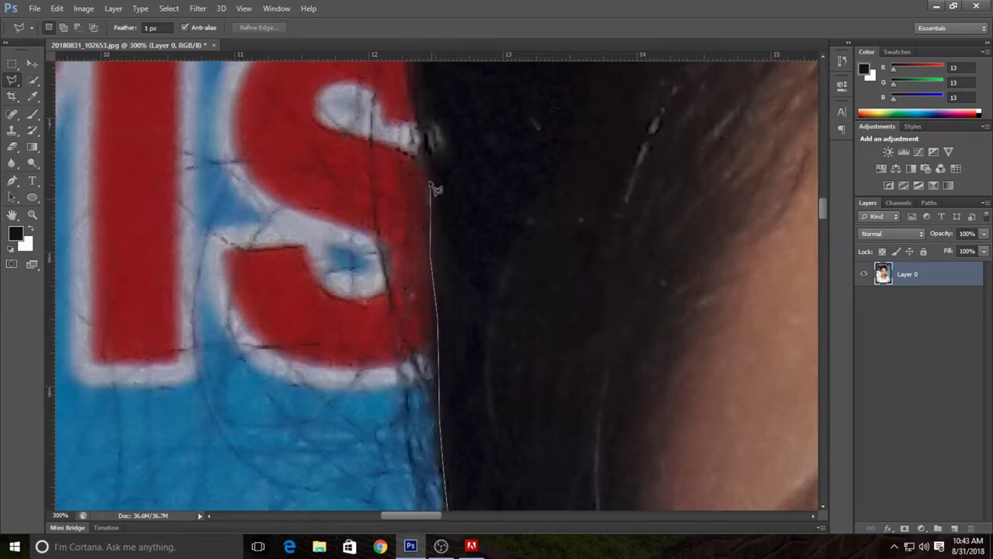
Trace the lasso outline up the hair's left edge to the top of the head.
{"action": "left_click_drag", "start_coordinate": [413, 102], "coordinate": [416, 366]}
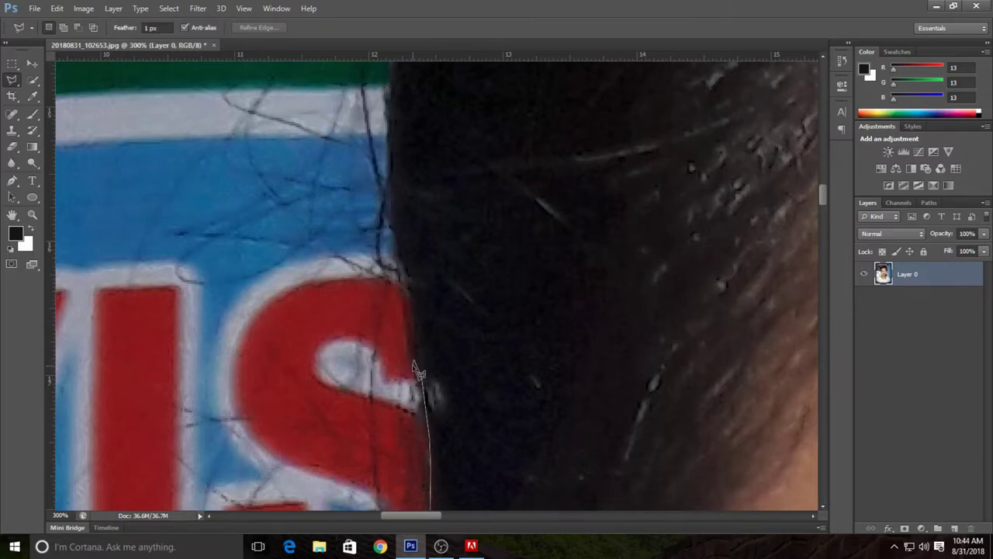
{"action": "mouse_move", "coordinate": [417, 371]}
{"action": "left_mouse_down"}
{"action": "mouse_move", "coordinate": [405, 235]}
{"action": "mouse_move", "coordinate": [422, 344]}
{"action": "mouse_move", "coordinate": [403, 274]}
{"action": "left_mouse_up"}
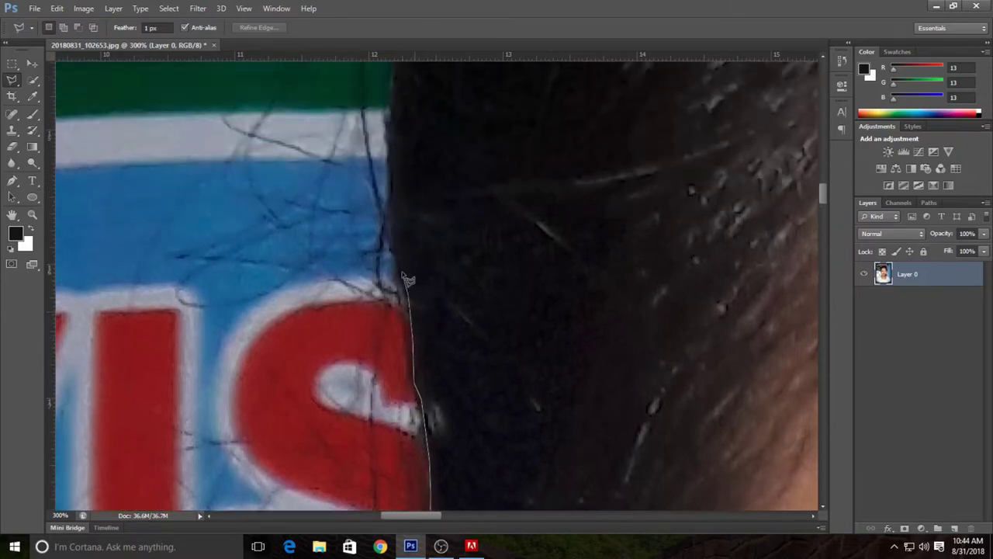
{"action": "left_click_drag", "start_coordinate": [398, 192], "coordinate": [394, 151]}
{"action": "left_click_drag", "start_coordinate": [398, 112], "coordinate": [401, 281]}
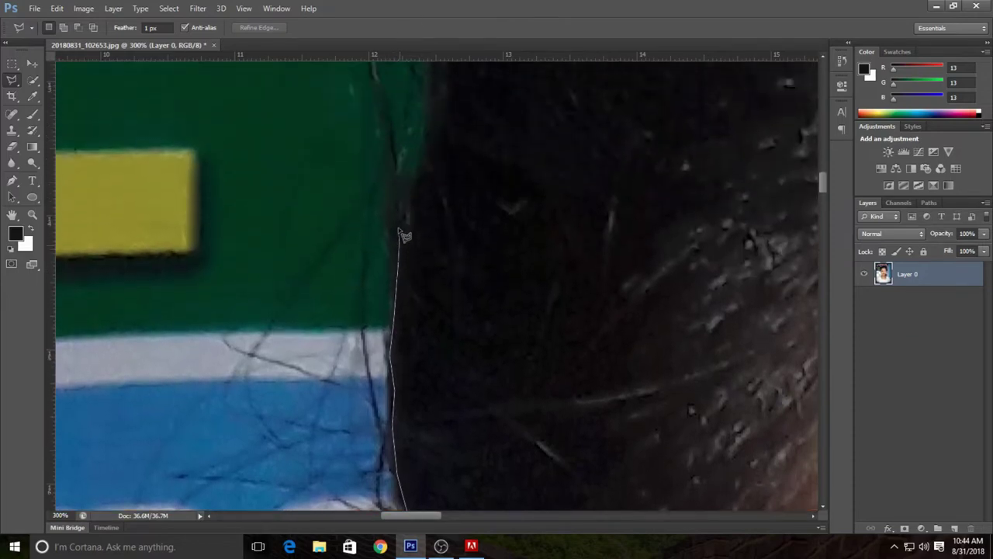
{"action": "left_click_drag", "start_coordinate": [397, 204], "coordinate": [419, 352]}
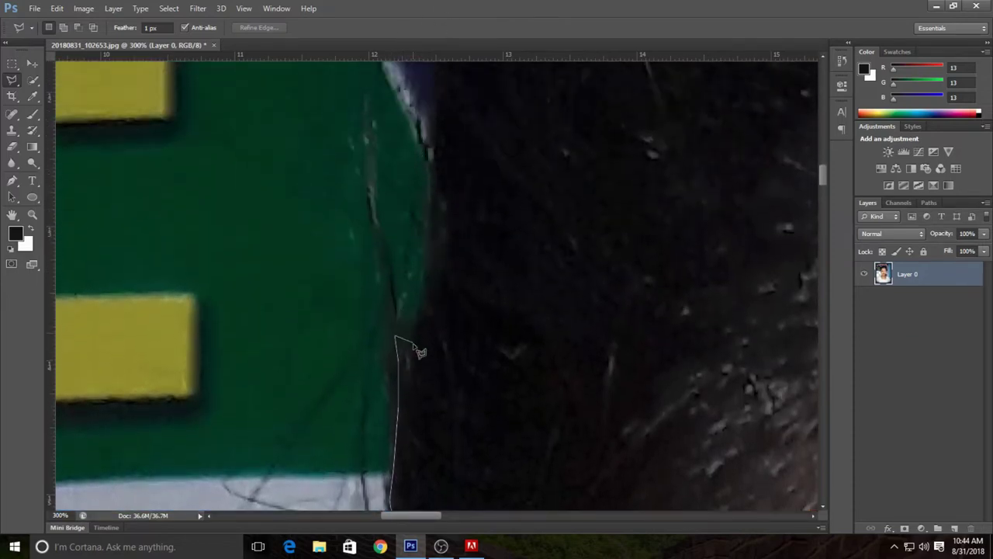
{"action": "left_click_drag", "start_coordinate": [413, 357], "coordinate": [415, 317]}
{"action": "mouse_move", "coordinate": [439, 248]}
{"action": "left_mouse_down"}
{"action": "mouse_move", "coordinate": [448, 359]}
{"action": "mouse_move", "coordinate": [440, 295]}
{"action": "left_mouse_up"}
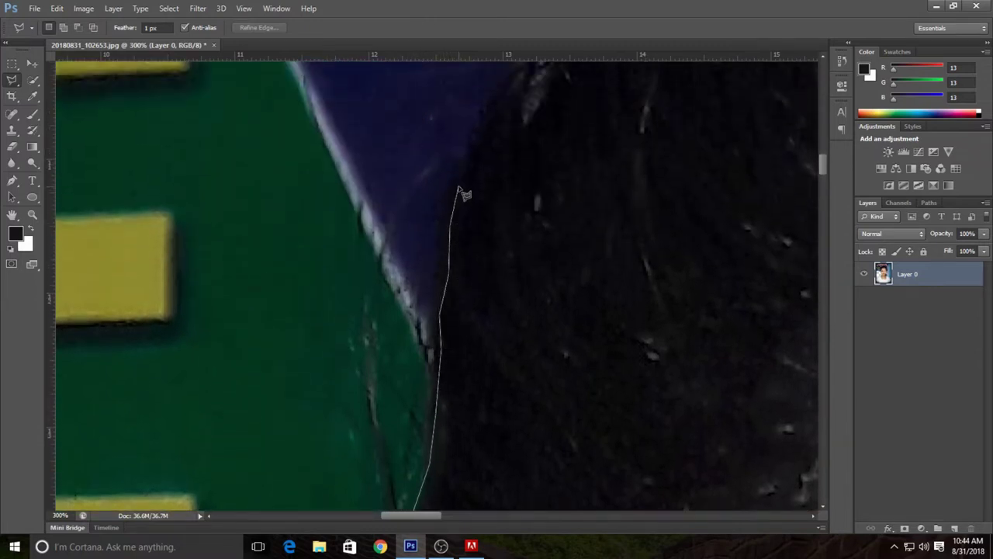
{"action": "left_click_drag", "start_coordinate": [461, 193], "coordinate": [481, 297]}
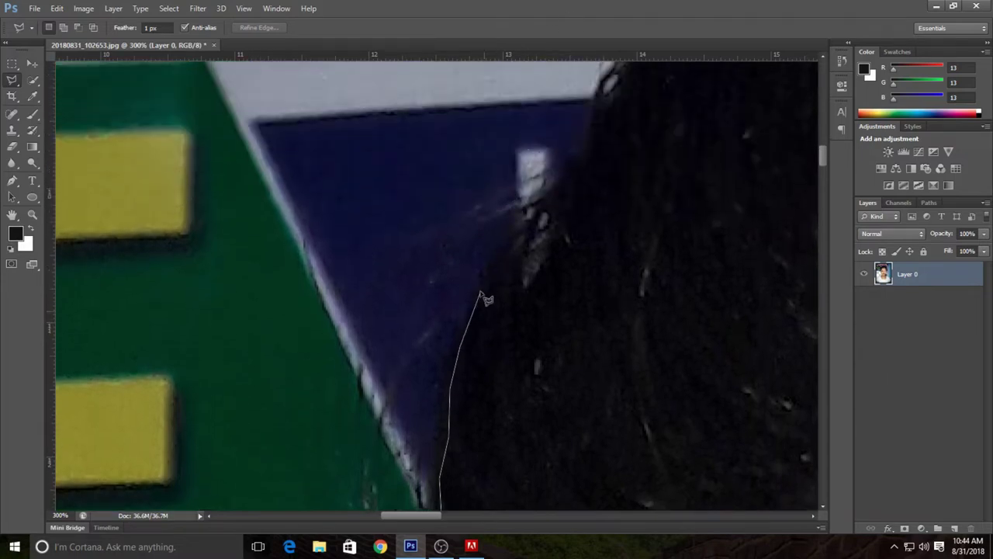
{"action": "left_click_drag", "start_coordinate": [521, 245], "coordinate": [283, 6]}
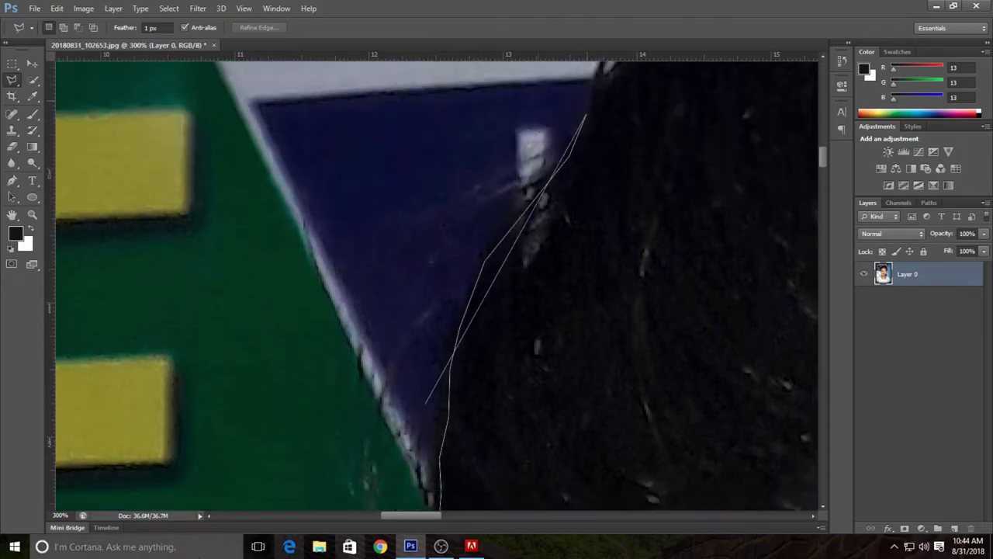
Zoom out, enclose the upper-left background, and delete it to transparency.
{"action": "key", "text": "ctrl+minus"}
{"action": "key", "text": "ctrl+minus"}
{"action": "key", "text": "ctrl+minus"}
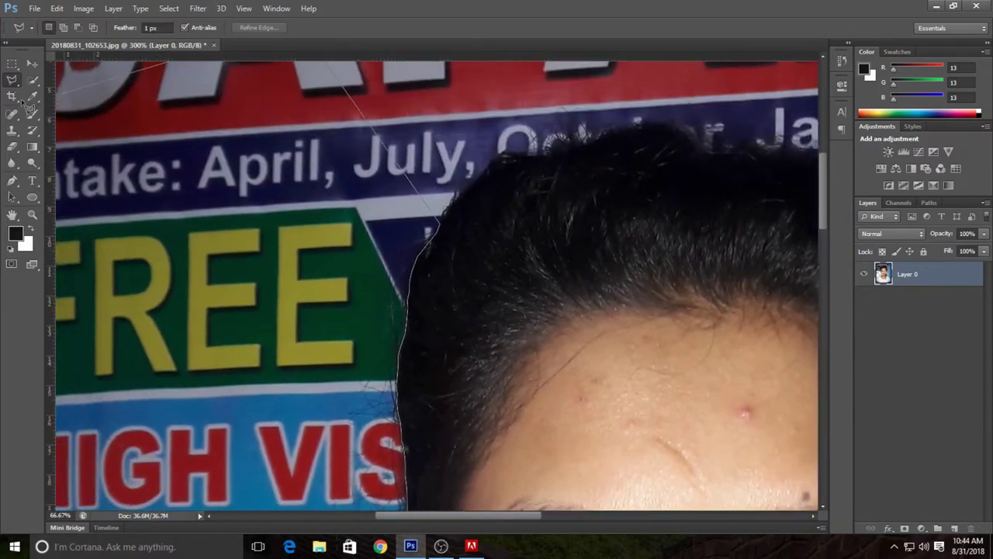
{"action": "mouse_move", "coordinate": [204, 17]}
{"action": "left_mouse_down"}
{"action": "mouse_move", "coordinate": [22, 98]}
{"action": "mouse_move", "coordinate": [318, 47]}
{"action": "left_mouse_up"}
{"action": "key", "text": "ctrl+minus"}
{"action": "key", "text": "ctrl+minus"}
{"action": "key", "text": "ctrl+minus"}
{"action": "left_click", "coordinate": [204, 134]}
{"action": "left_click", "coordinate": [192, 245]}
{"action": "left_click", "coordinate": [277, 278]}
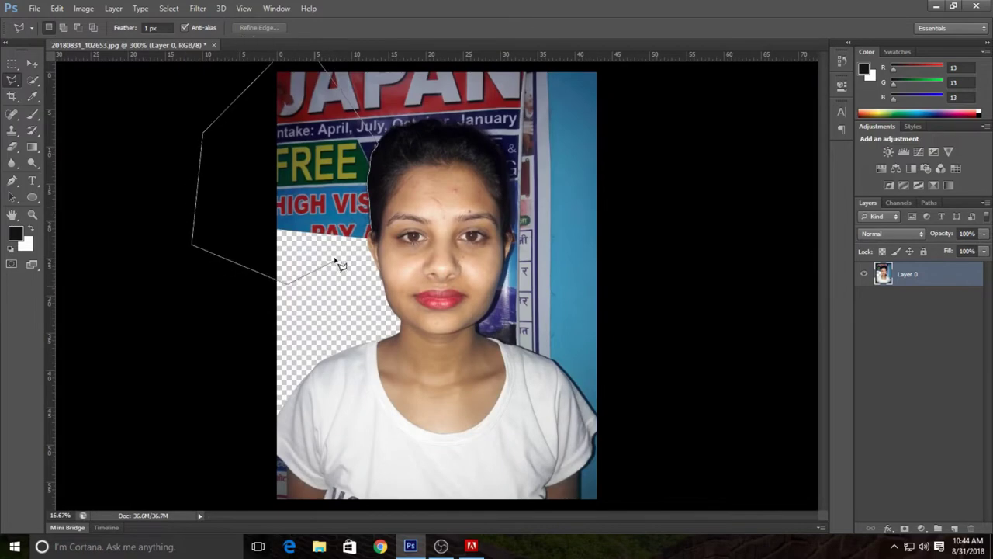
{"action": "double_click", "coordinate": [336, 262]}
{"action": "key", "text": "Delete"}
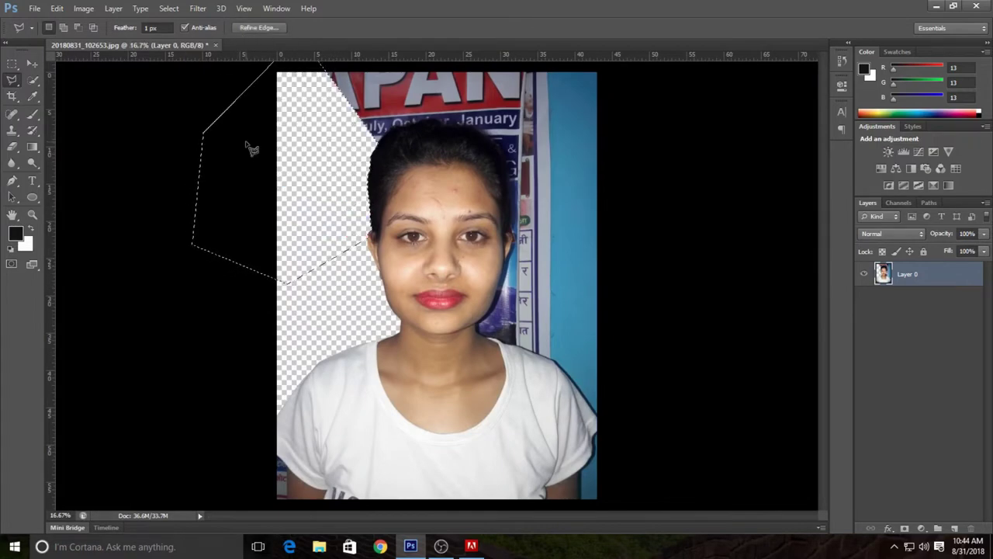
Deselect the previous cut and zoom in closely on the hairline at the top of her head.
{"action": "key", "text": "ctrl+d"}
{"action": "key", "text": "ctrl+plus"}
{"action": "key", "text": "ctrl+plus"}
{"action": "key", "text": "ctrl+plus"}
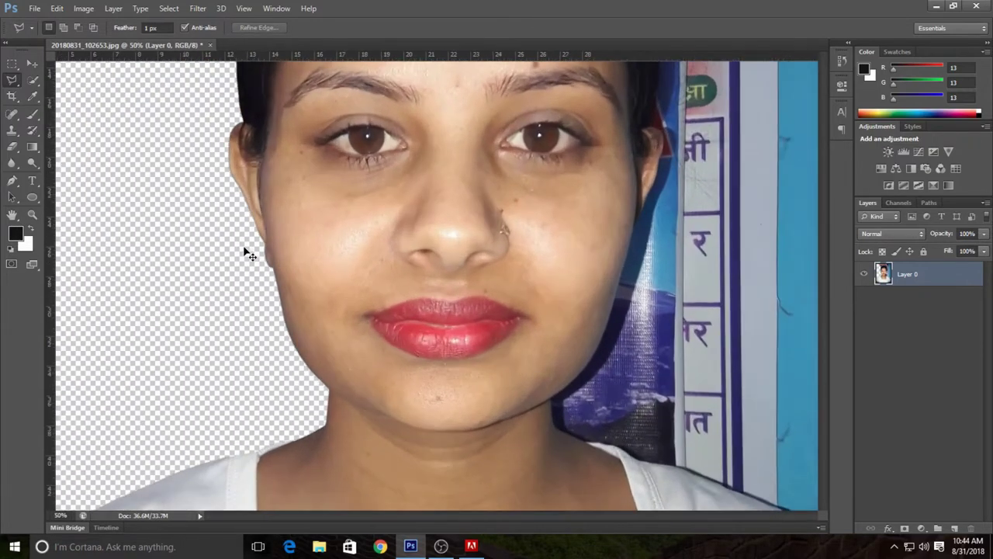
{"action": "scroll", "coordinate": [277, 470], "scroll_direction": "up", "scroll_amount": 3}
{"action": "scroll", "coordinate": [277, 470], "scroll_direction": "up", "scroll_amount": 5}
{"action": "scroll", "coordinate": [277, 471], "scroll_direction": "up", "scroll_amount": 3}
{"action": "key", "text": "ctrl+plus"}
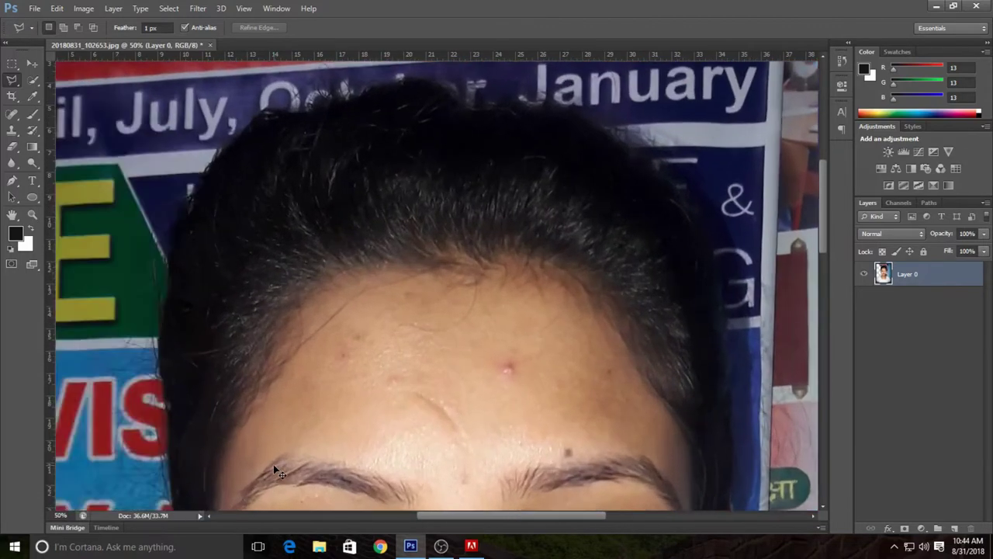
{"action": "scroll", "coordinate": [435, 287], "scroll_direction": "left", "scroll_amount": 2}
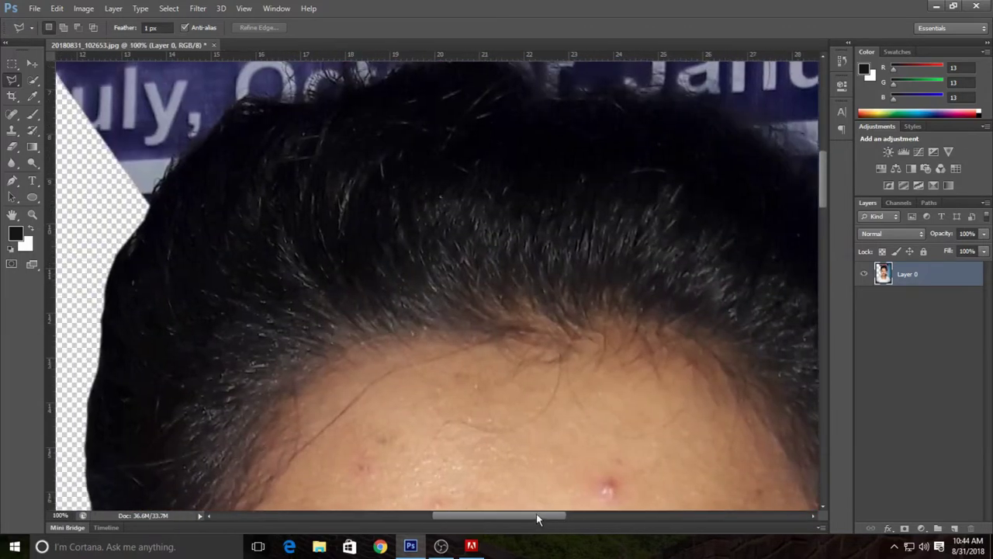
{"action": "scroll", "coordinate": [401, 447], "scroll_direction": "left", "scroll_amount": 6}
{"action": "scroll", "coordinate": [401, 447], "scroll_direction": "up", "scroll_amount": 5}
{"action": "key", "text": "ctrl+plus"}
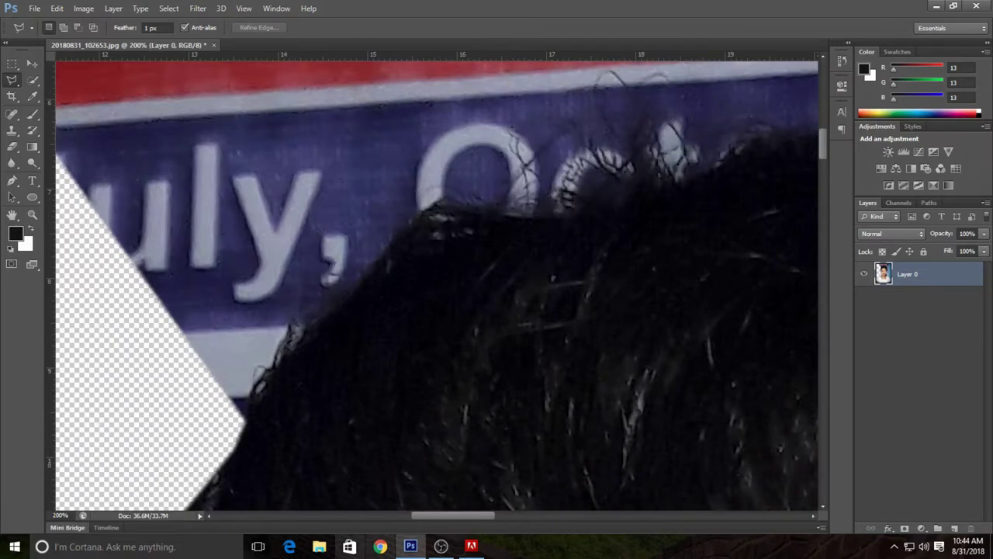
{"action": "scroll", "coordinate": [346, 246], "scroll_direction": "down", "scroll_amount": 2}
{"action": "key", "text": "ctrl+plus"}
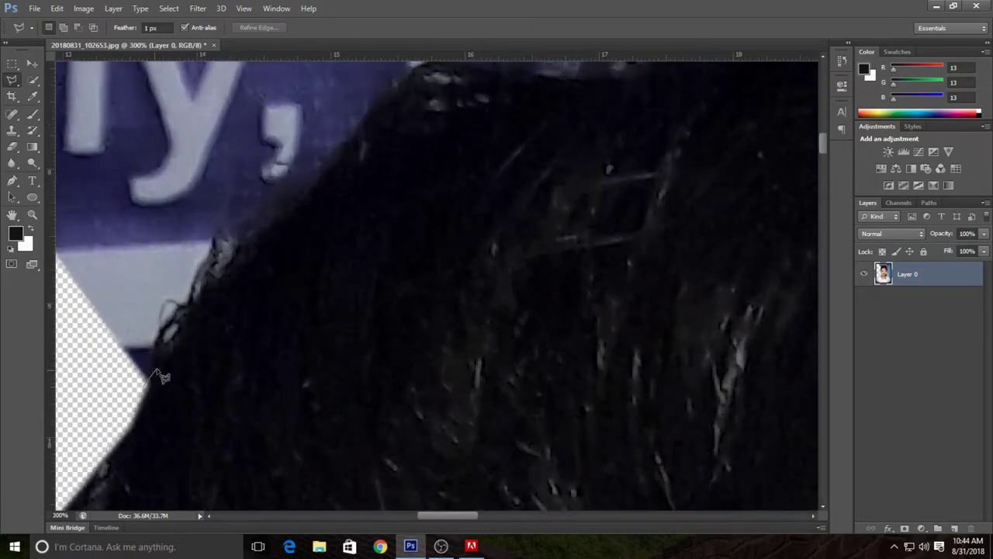
Place Polygonal Lasso points along the hair's crown, left to right past the word January.
{"action": "left_click", "coordinate": [246, 240]}
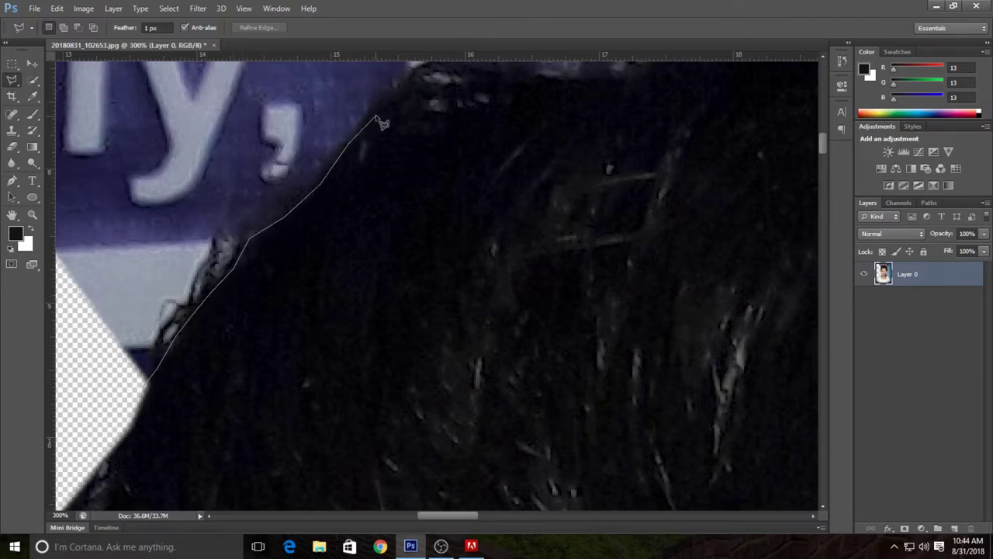
{"action": "left_click_drag", "start_coordinate": [375, 118], "coordinate": [260, 281]}
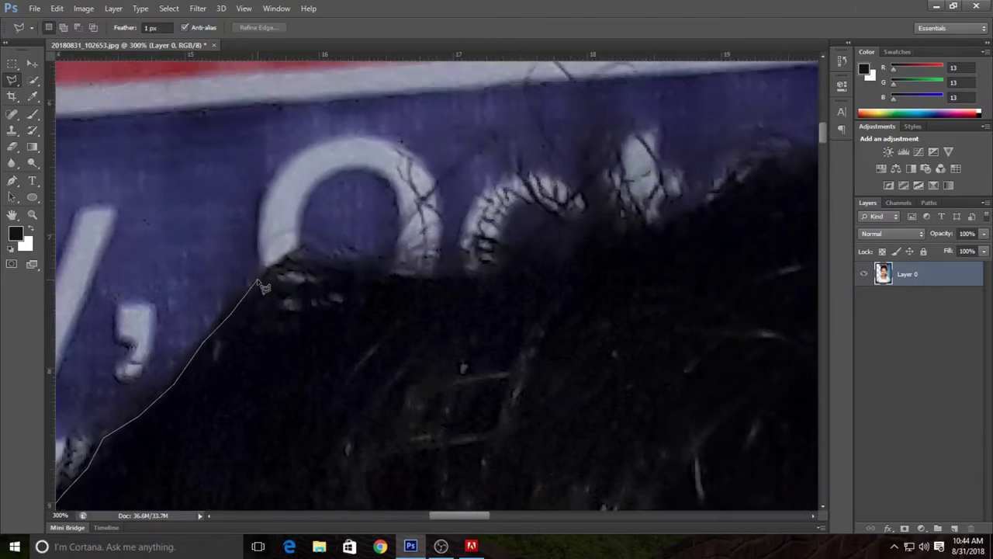
{"action": "left_click", "coordinate": [427, 281]}
{"action": "left_click", "coordinate": [515, 279]}
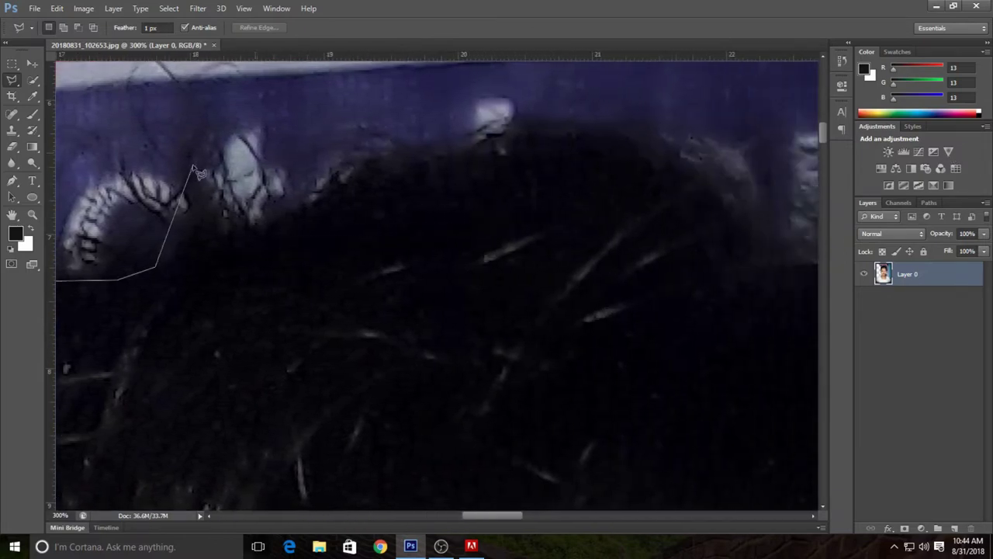
{"action": "left_click", "coordinate": [188, 231]}
{"action": "left_click", "coordinate": [390, 158]}
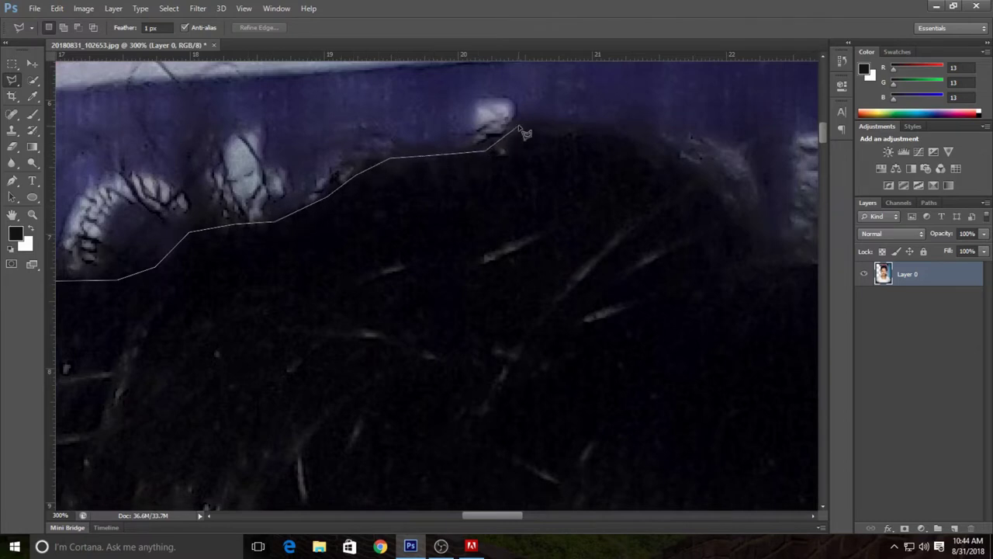
{"action": "left_click", "coordinate": [586, 128]}
{"action": "left_click", "coordinate": [643, 145]}
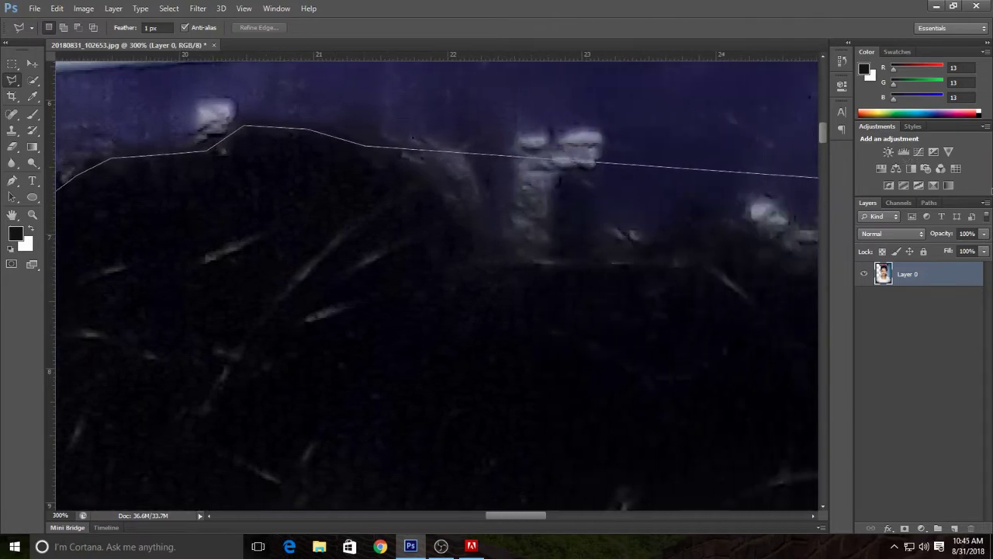
{"action": "left_click", "coordinate": [264, 233]}
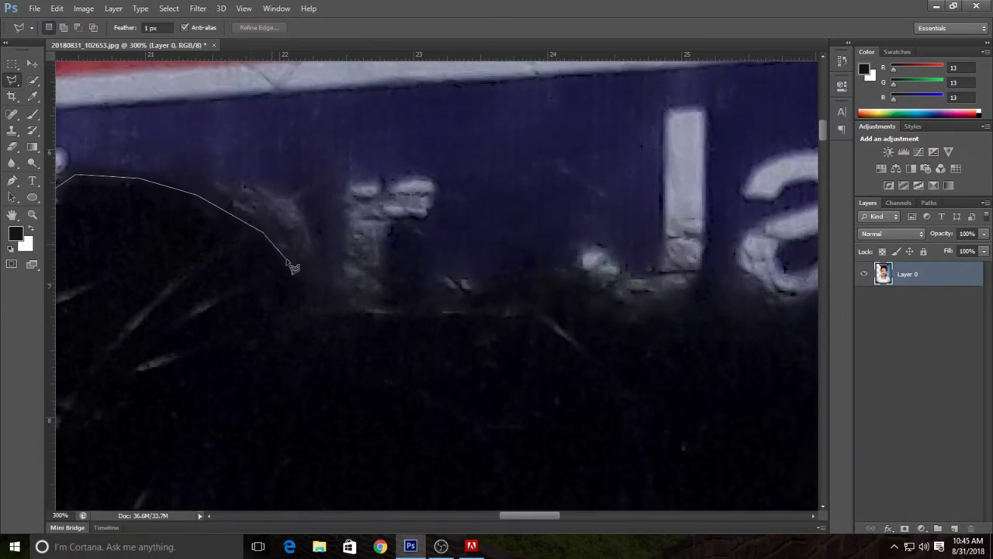
{"action": "left_click", "coordinate": [301, 268]}
{"action": "left_click", "coordinate": [351, 290]}
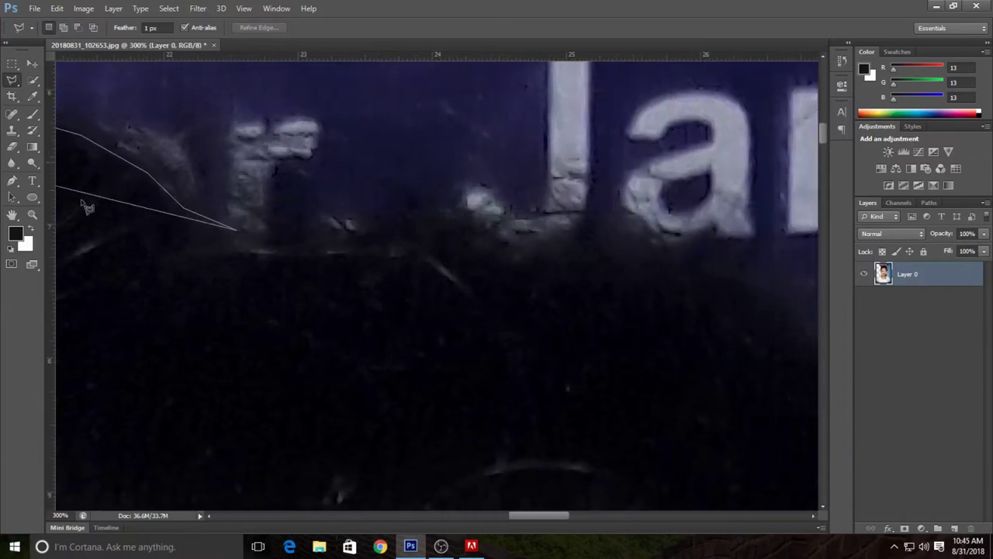
{"action": "left_click", "coordinate": [347, 229]}
{"action": "left_click", "coordinate": [447, 222]}
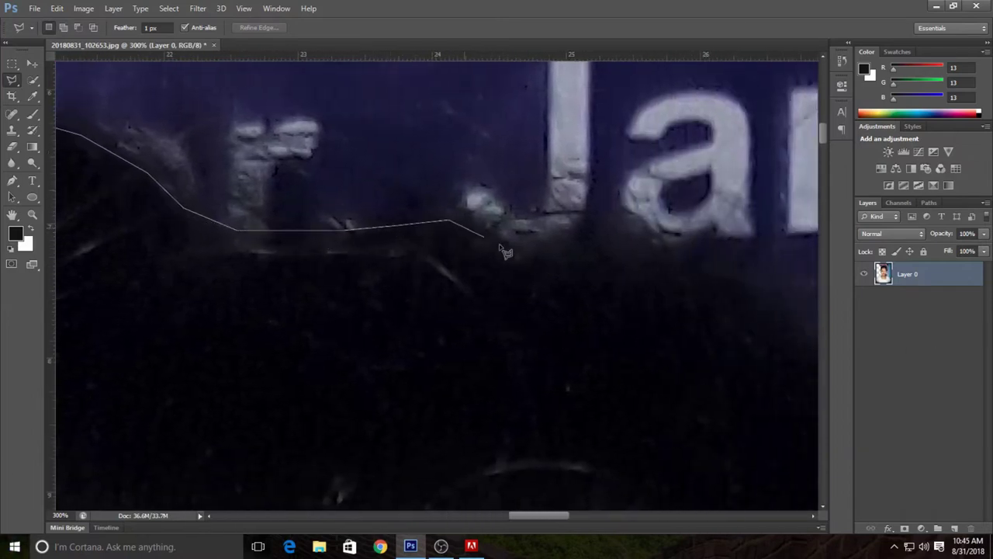
{"action": "left_click", "coordinate": [514, 250]}
{"action": "left_click", "coordinate": [621, 225]}
{"action": "left_click", "coordinate": [696, 270]}
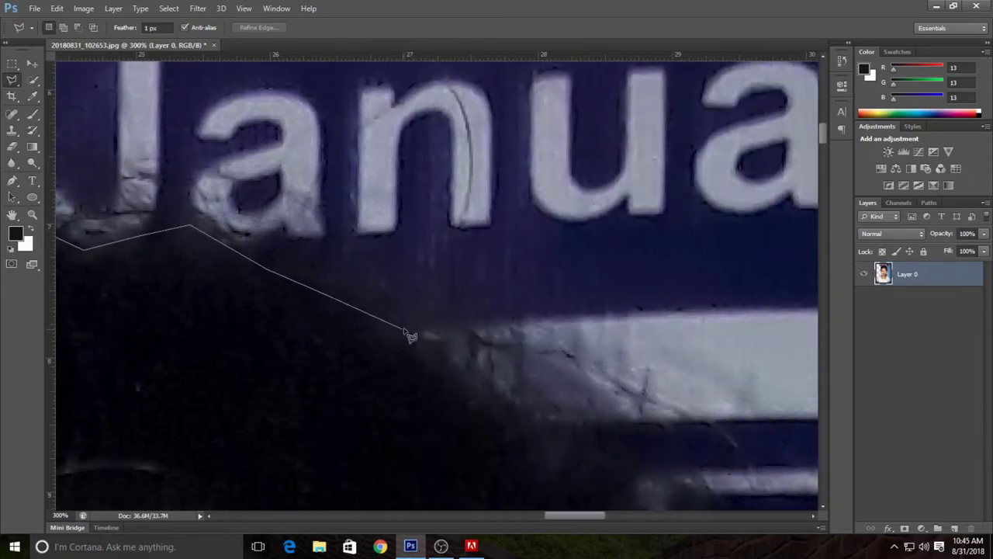
Continue the lasso outline down the hair's right edge toward the ear.
{"action": "left_click", "coordinate": [419, 337]}
{"action": "left_click", "coordinate": [473, 384]}
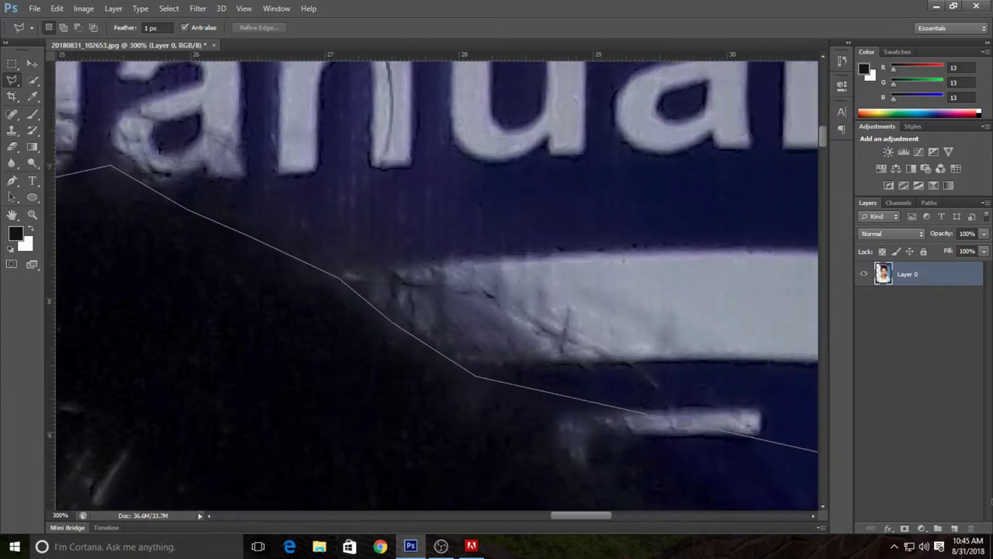
{"action": "left_click", "coordinate": [358, 261]}
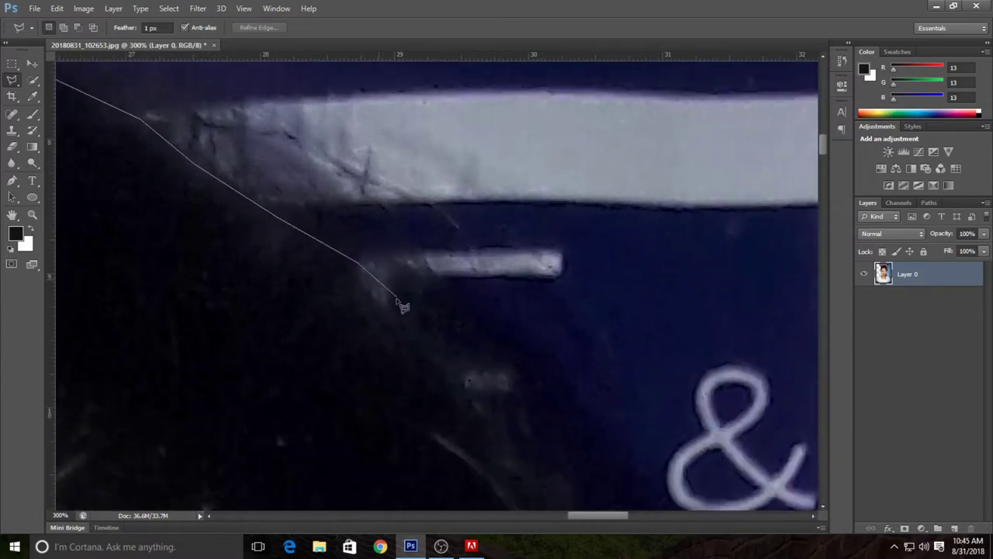
{"action": "left_click", "coordinate": [419, 341]}
{"action": "left_click", "coordinate": [472, 391]}
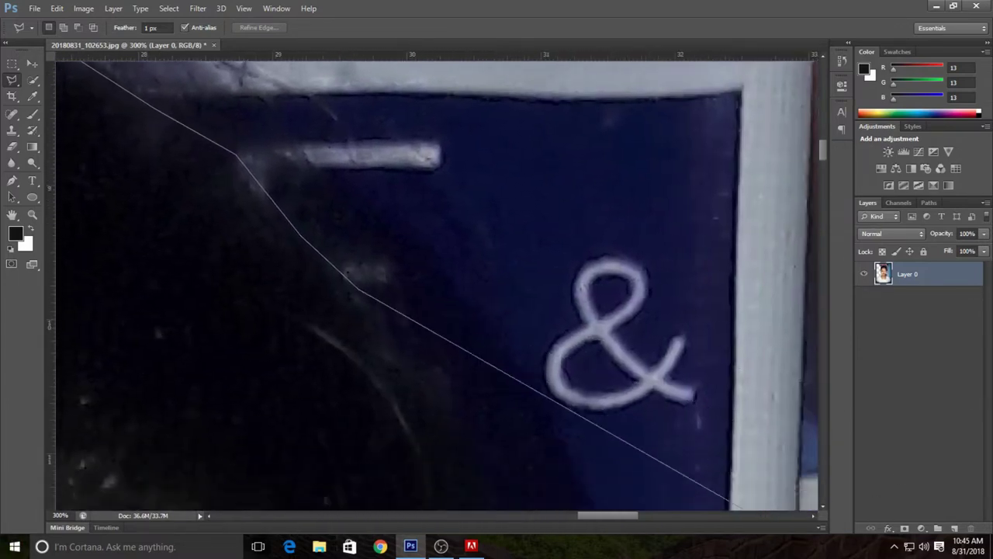
{"action": "left_click", "coordinate": [359, 118]}
{"action": "left_click", "coordinate": [439, 217]}
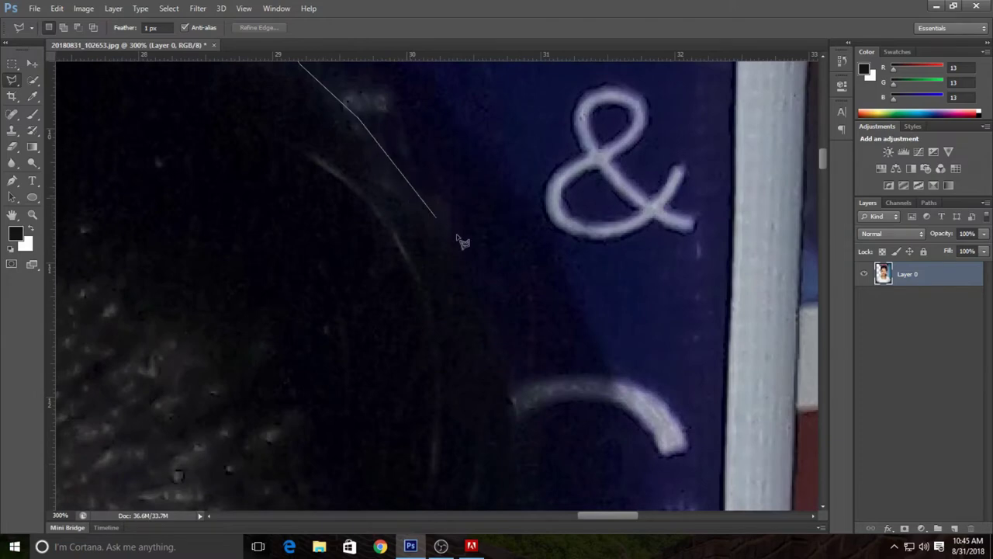
{"action": "left_click", "coordinate": [506, 413]}
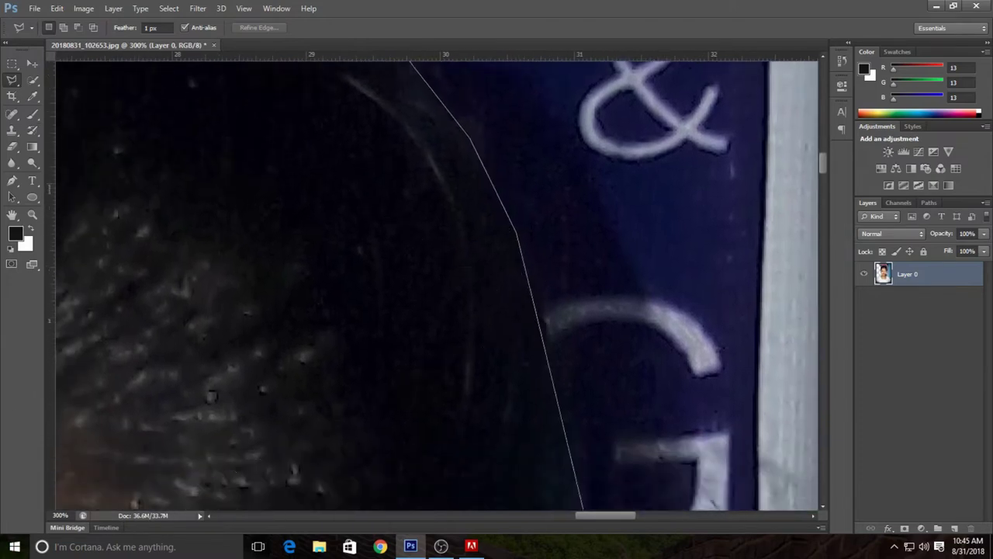
{"action": "left_click", "coordinate": [570, 152]}
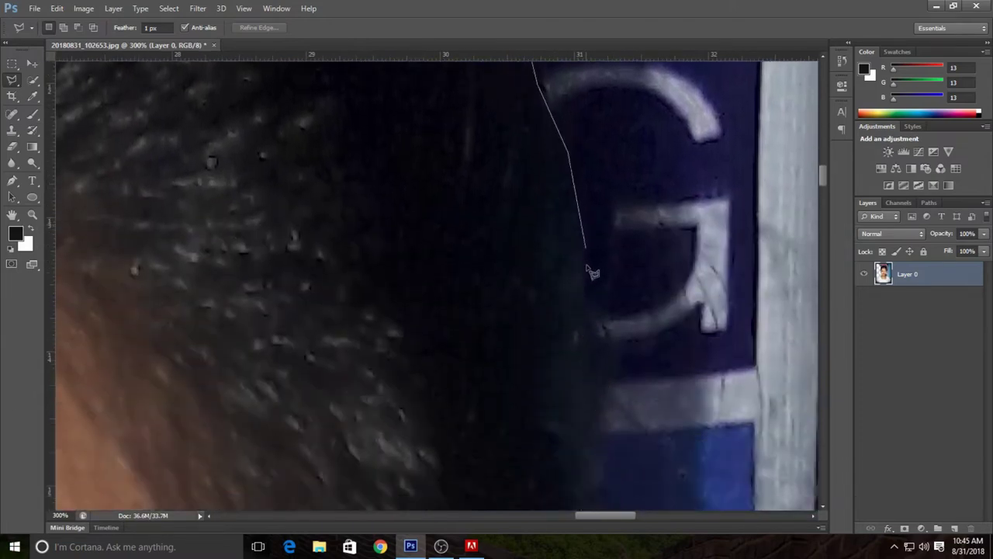
{"action": "left_click", "coordinate": [586, 264]}
{"action": "scroll", "coordinate": [603, 414], "scroll_direction": "down", "scroll_amount": 6}
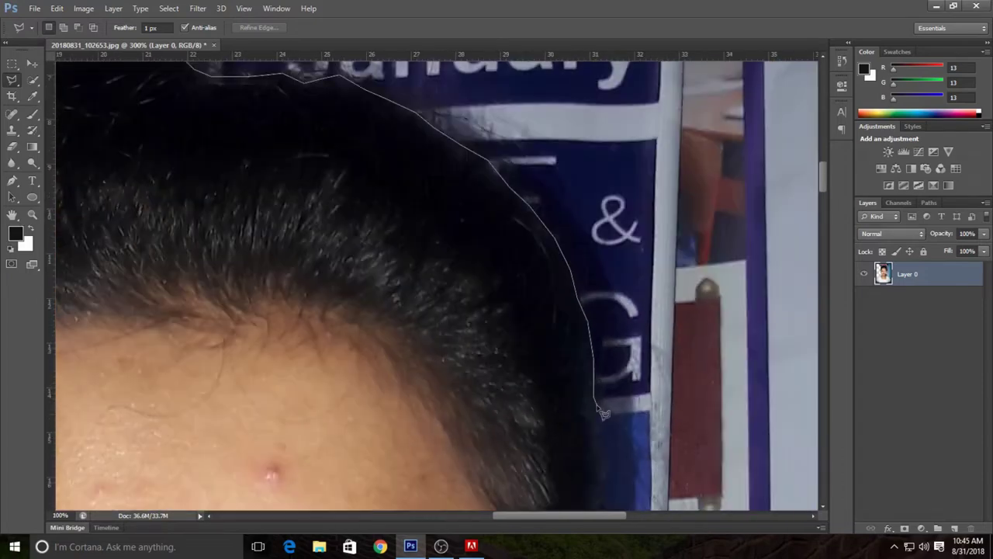
{"action": "scroll", "coordinate": [603, 413], "scroll_direction": "down", "scroll_amount": 1}
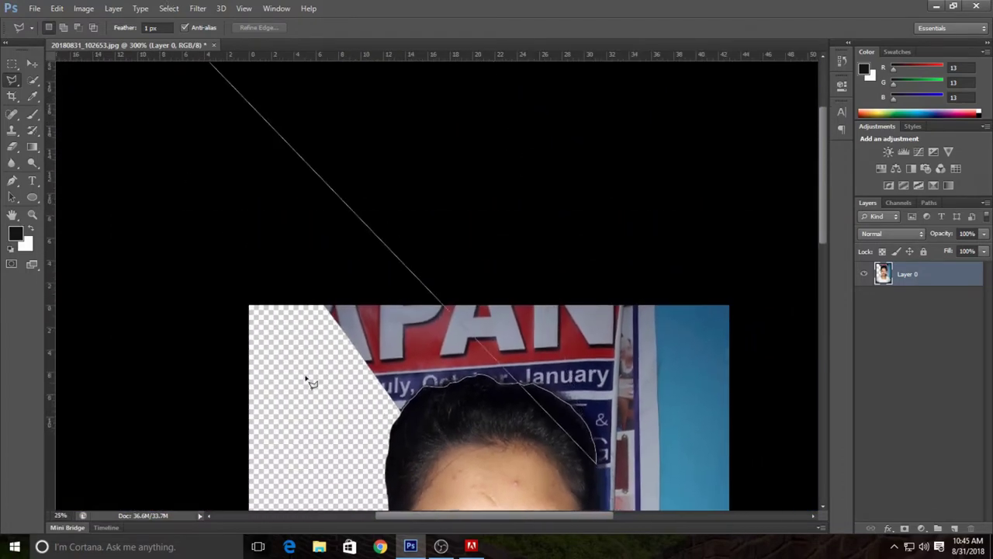
Enclose the background above the head, delete it to transparency, and deselect.
{"action": "left_click", "coordinate": [782, 445]}
{"action": "left_click", "coordinate": [764, 283]}
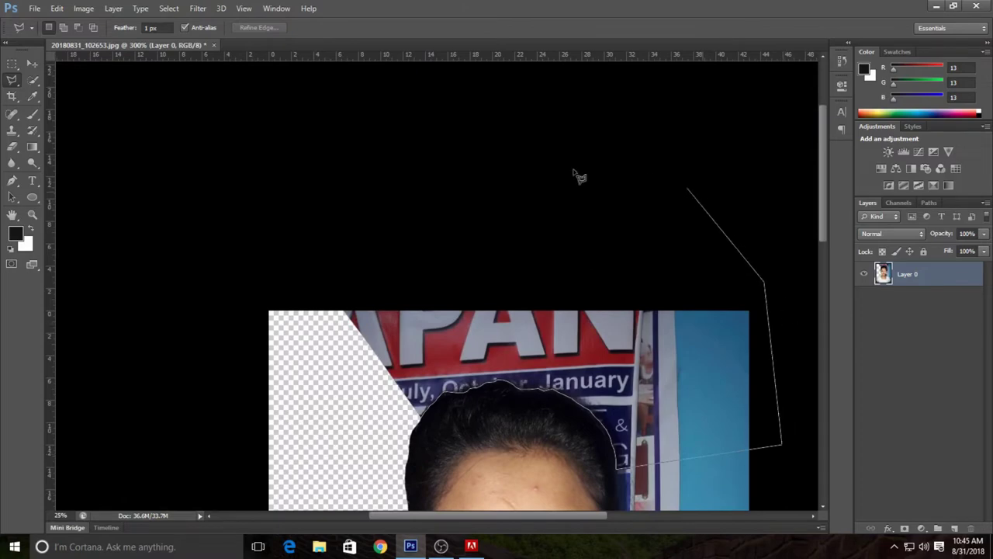
{"action": "left_click", "coordinate": [650, 176]}
{"action": "left_click", "coordinate": [305, 264]}
{"action": "left_click", "coordinate": [251, 318]}
{"action": "double_click", "coordinate": [331, 414]}
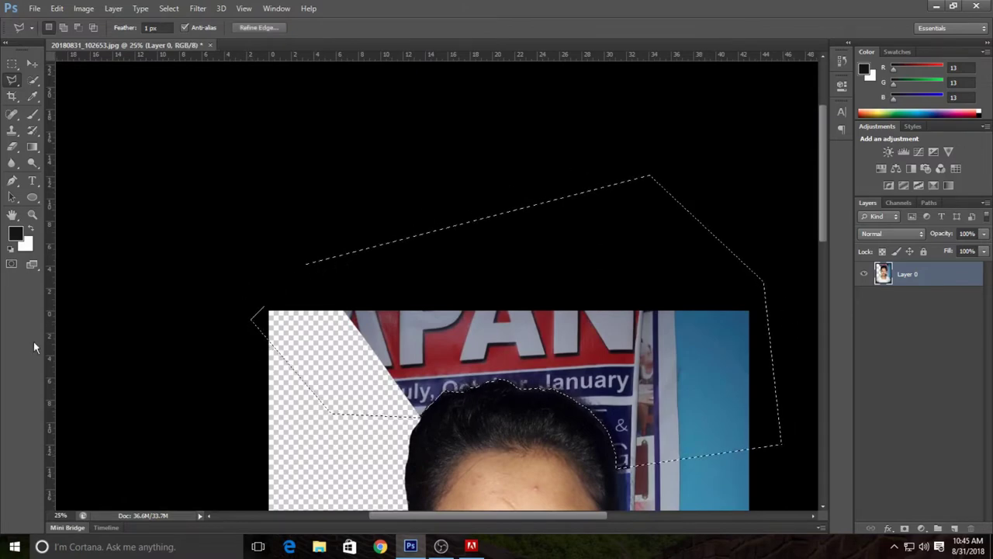
{"action": "key", "text": "Delete"}
{"action": "key", "text": "ctrl+d"}
Zoom in on the right side of her hair and trace the lasso down its edge.
{"action": "scroll", "coordinate": [556, 321], "scroll_direction": "down", "scroll_amount": 5}
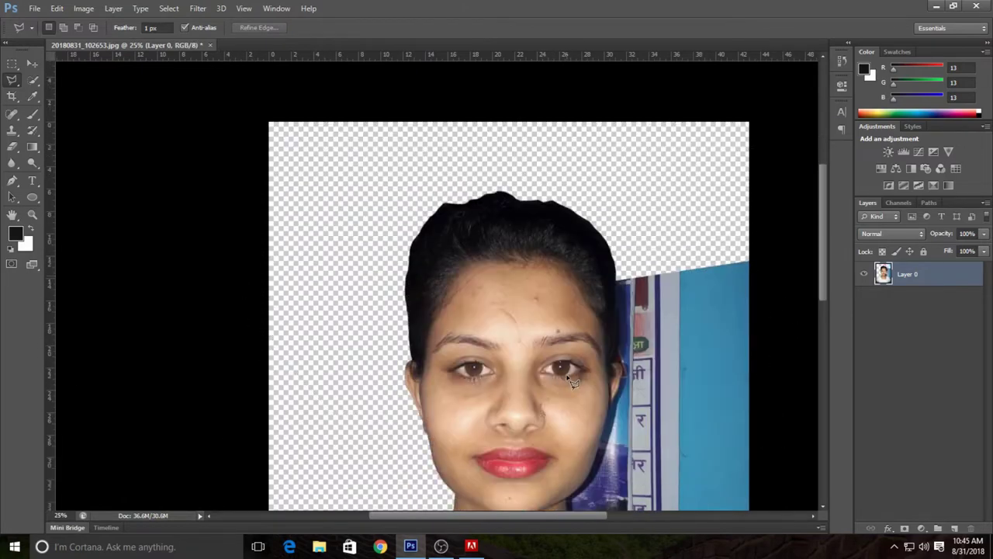
{"action": "scroll", "coordinate": [566, 357], "scroll_direction": "down", "scroll_amount": 1}
{"action": "scroll", "coordinate": [570, 382], "scroll_direction": "up", "scroll_amount": 1}
{"action": "scroll", "coordinate": [567, 378], "scroll_direction": "up", "scroll_amount": 1}
{"action": "scroll", "coordinate": [567, 380], "scroll_direction": "up", "scroll_amount": 1}
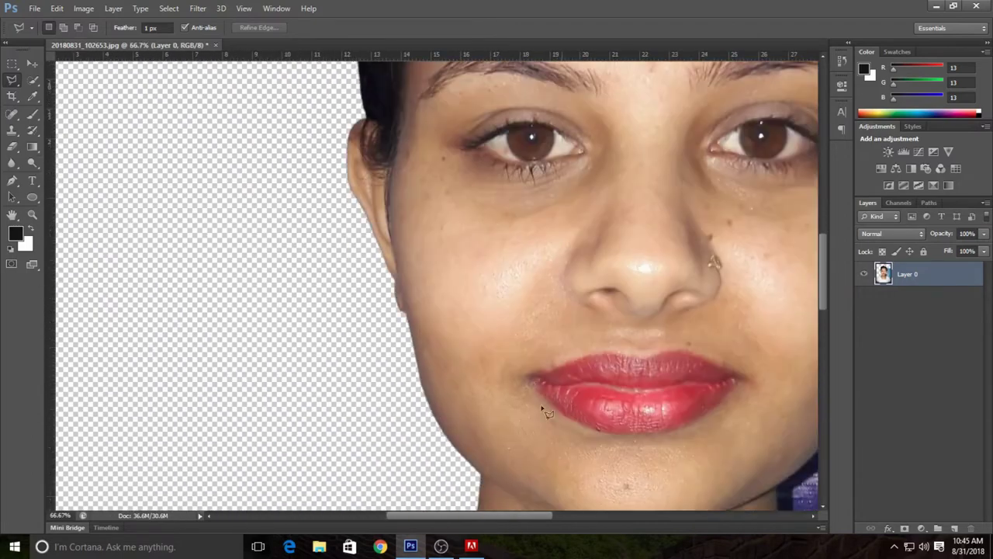
{"action": "left_click_drag", "start_coordinate": [528, 518], "coordinate": [627, 514]}
{"action": "scroll", "coordinate": [488, 288], "scroll_direction": "up", "scroll_amount": 3}
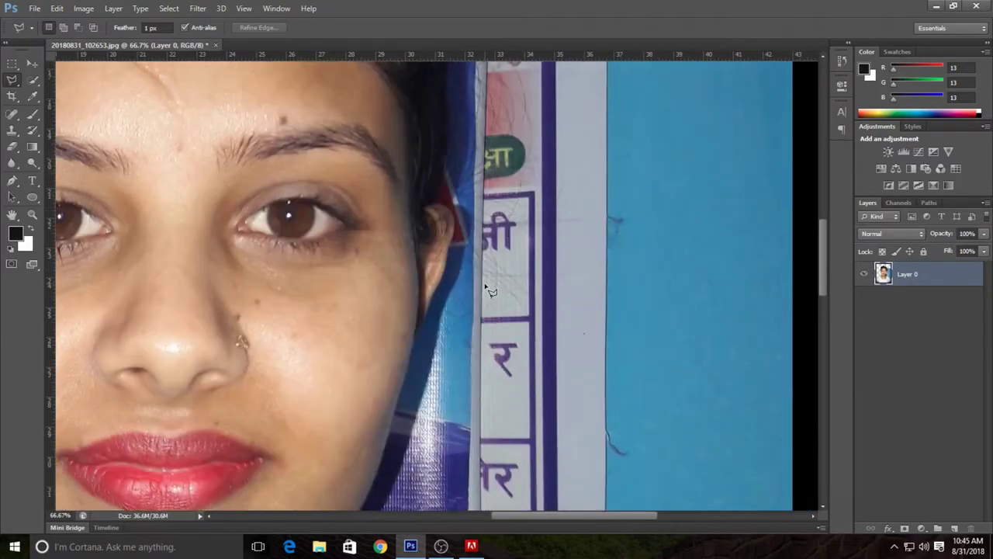
{"action": "scroll", "coordinate": [465, 283], "scroll_direction": "up", "scroll_amount": 3}
{"action": "scroll", "coordinate": [458, 280], "scroll_direction": "up", "scroll_amount": 4}
{"action": "scroll", "coordinate": [460, 281], "scroll_direction": "up", "scroll_amount": 1}
{"action": "scroll", "coordinate": [460, 281], "scroll_direction": "up", "scroll_amount": 1}
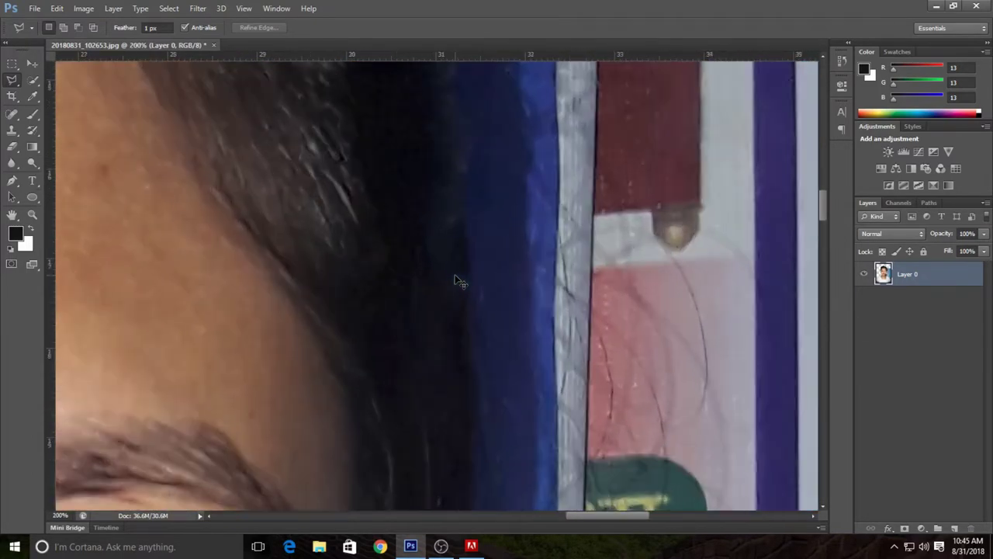
{"action": "scroll", "coordinate": [460, 284], "scroll_direction": "up", "scroll_amount": 3}
{"action": "scroll", "coordinate": [460, 284], "scroll_direction": "up", "scroll_amount": 2}
{"action": "scroll", "coordinate": [459, 282], "scroll_direction": "up", "scroll_amount": 1}
{"action": "scroll", "coordinate": [459, 250], "scroll_direction": "down", "scroll_amount": 2}
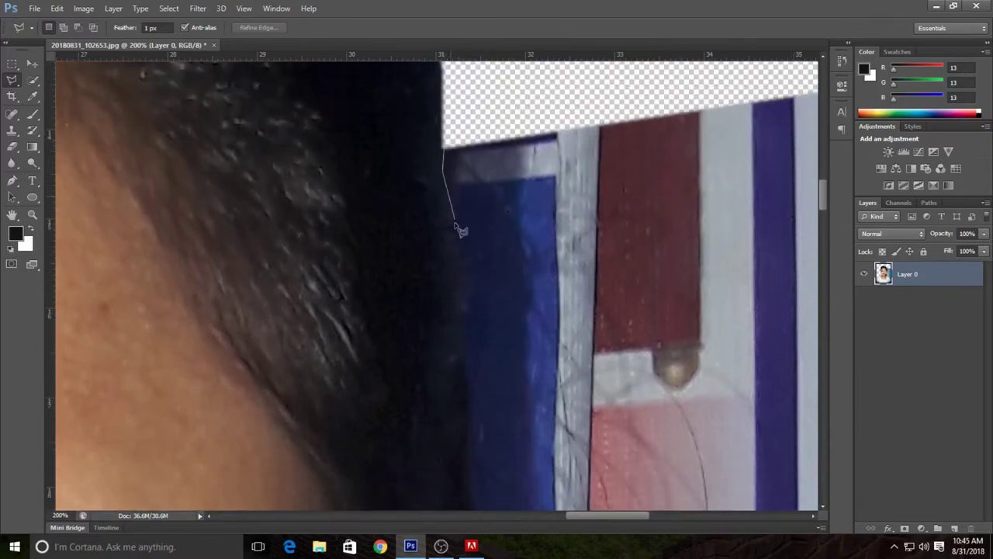
{"action": "left_click_drag", "start_coordinate": [456, 225], "coordinate": [467, 333]}
{"action": "mouse_move", "coordinate": [484, 384]}
{"action": "left_mouse_down"}
{"action": "mouse_move", "coordinate": [481, 213]}
{"action": "mouse_move", "coordinate": [470, 240]}
{"action": "mouse_move", "coordinate": [479, 292]}
{"action": "left_mouse_up"}
{"action": "left_click_drag", "start_coordinate": [475, 335], "coordinate": [476, 428]}
{"action": "mouse_move", "coordinate": [461, 525]}
{"action": "left_mouse_down"}
{"action": "mouse_move", "coordinate": [470, 543]}
{"action": "mouse_move", "coordinate": [477, 226]}
{"action": "left_mouse_up"}
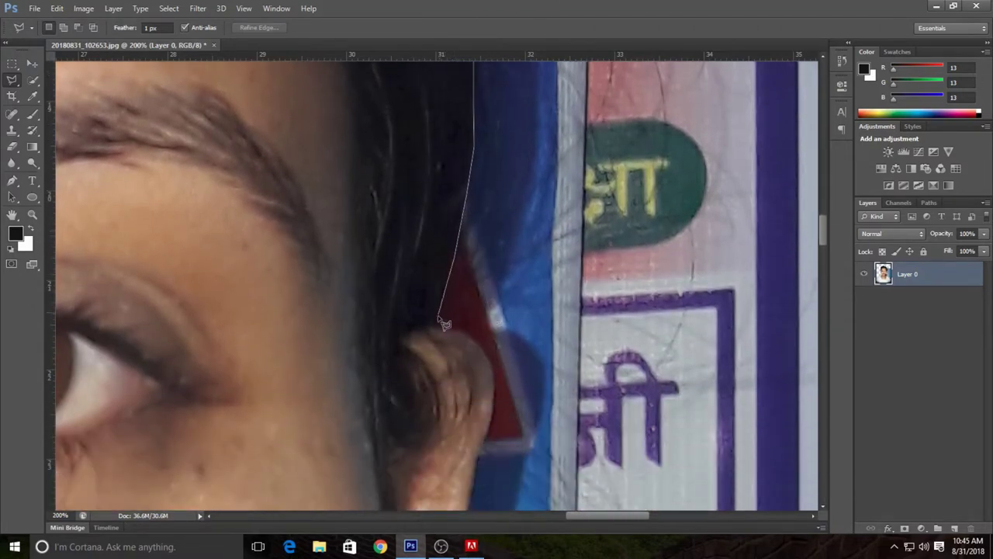
Trace the outline around the ear's top and edge, backing out stray segments.
{"action": "scroll", "coordinate": [437, 325], "scroll_direction": "up", "scroll_amount": 2}
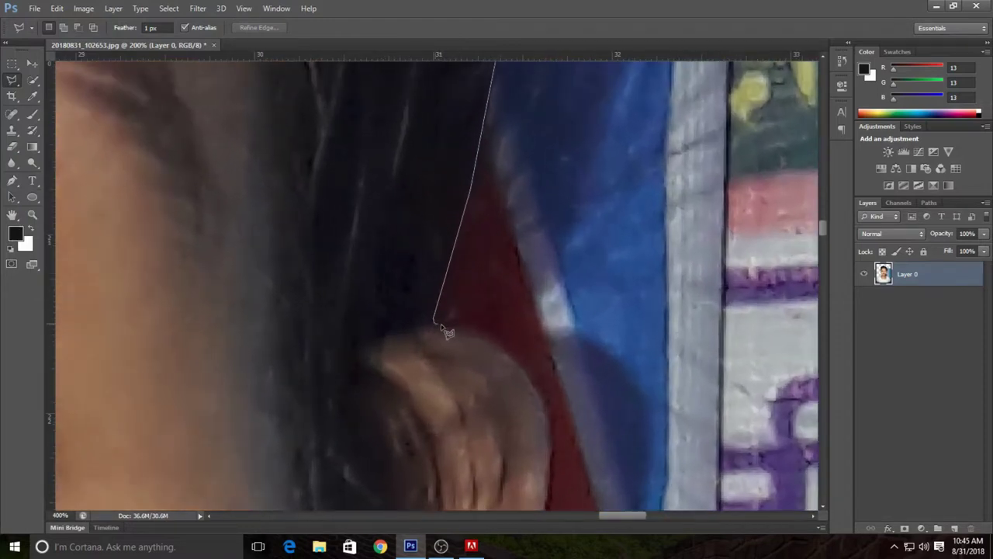
{"action": "left_click_drag", "start_coordinate": [437, 321], "coordinate": [466, 331]}
{"action": "scroll", "coordinate": [553, 485], "scroll_direction": "down", "scroll_amount": 5}
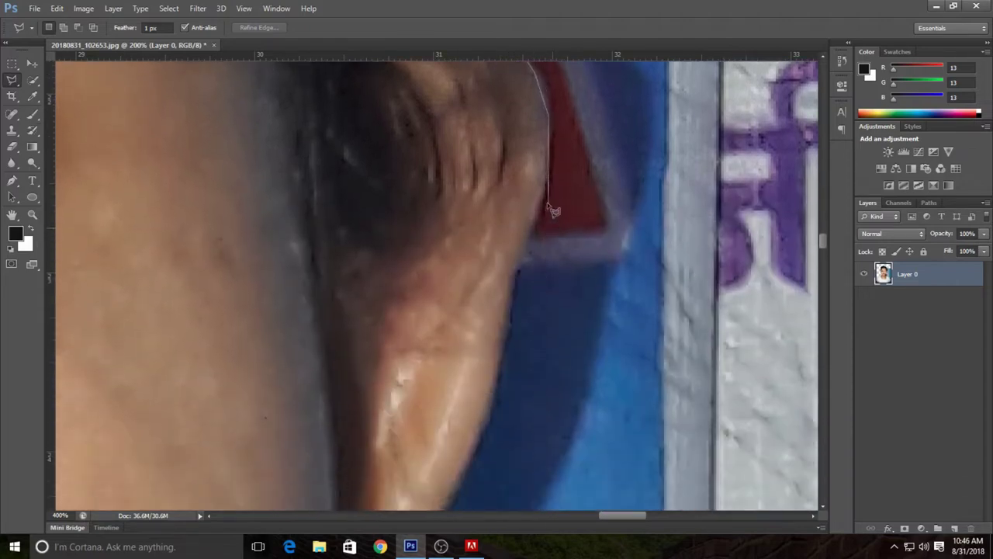
{"action": "left_click_drag", "start_coordinate": [548, 199], "coordinate": [538, 219]}
{"action": "left_click_drag", "start_coordinate": [514, 307], "coordinate": [503, 342]}
{"action": "key", "text": "BackSpace"}
{"action": "key", "text": "BackSpace"}
{"action": "key", "text": "BackSpace"}
{"action": "key", "text": "BackSpace"}
{"action": "key", "text": "BackSpace"}
{"action": "key", "text": "BackSpace"}
{"action": "key", "text": "BackSpace"}
{"action": "key", "text": "BackSpace"}
{"action": "left_click", "coordinate": [504, 356]}
{"action": "scroll", "coordinate": [509, 310], "scroll_direction": "down", "scroll_amount": 5}
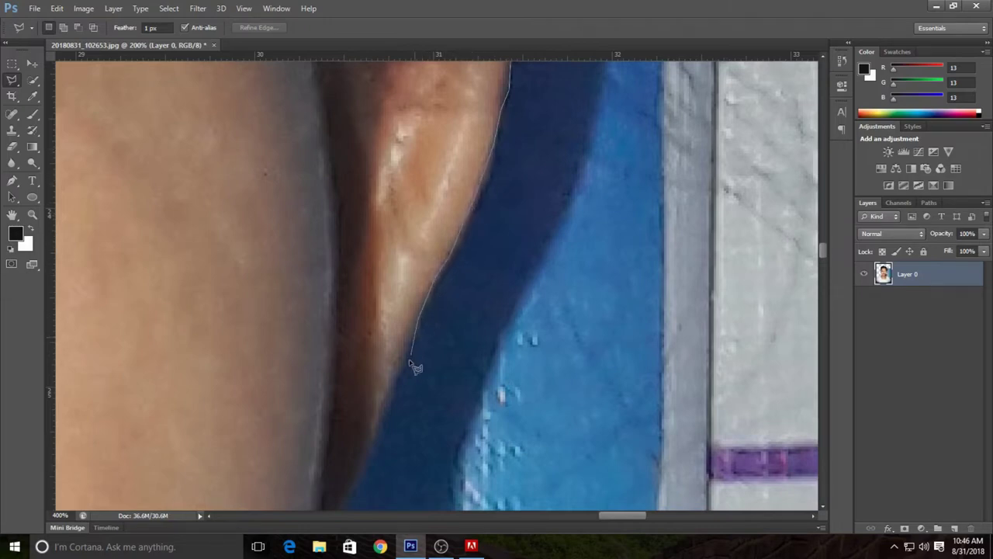
{"action": "scroll", "coordinate": [380, 440], "scroll_direction": "down", "scroll_amount": 1}
{"action": "scroll", "coordinate": [364, 457], "scroll_direction": "down", "scroll_amount": 2}
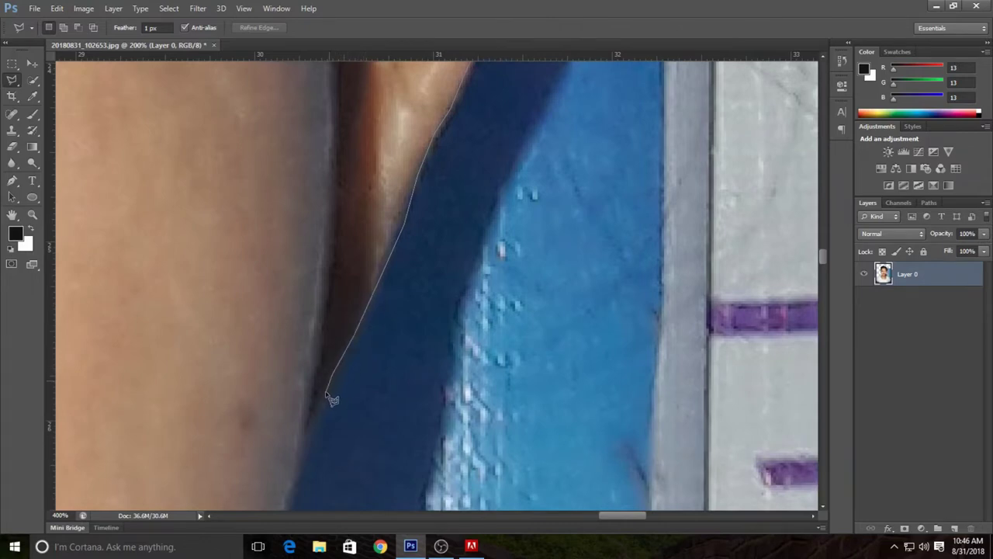
{"action": "scroll", "coordinate": [279, 501], "scroll_direction": "down", "scroll_amount": 2}
{"action": "scroll", "coordinate": [271, 503], "scroll_direction": "down", "scroll_amount": 2}
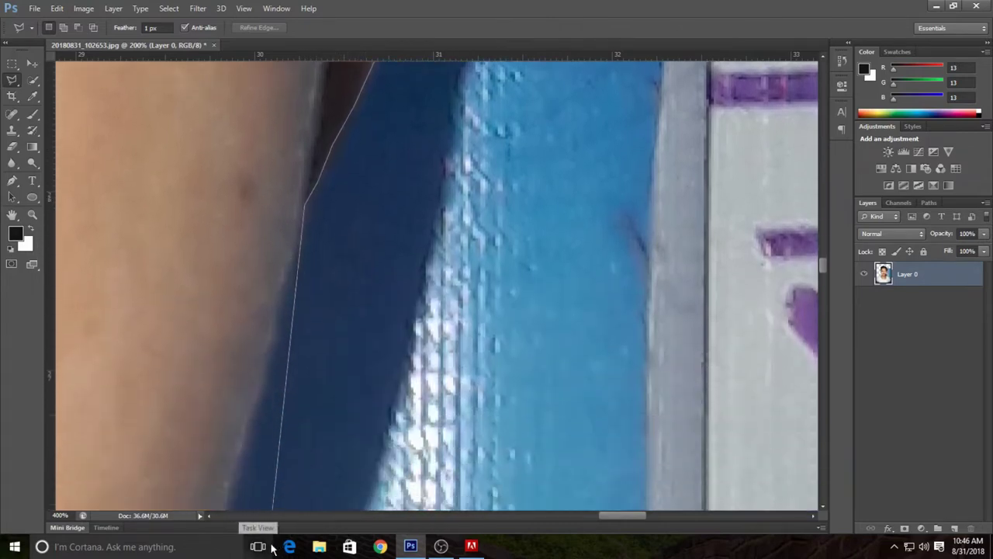
{"action": "scroll", "coordinate": [287, 388], "scroll_direction": "down", "scroll_amount": 2}
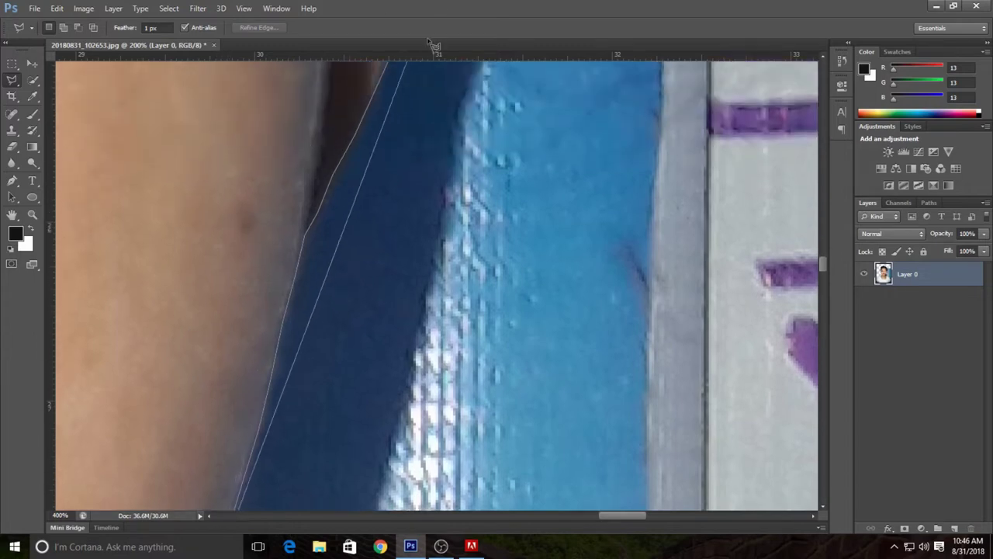
{"action": "key", "text": "BackSpace"}
{"action": "key", "text": "BackSpace"}
{"action": "key", "text": "BackSpace"}
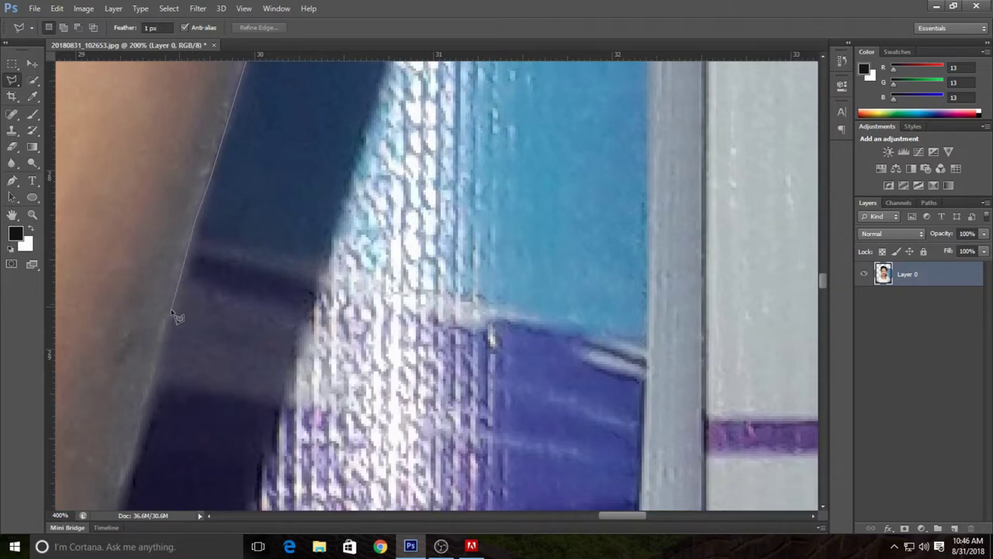
Close the outline around the right-side background, delete it to transparency, and deselect.
{"action": "scroll", "coordinate": [155, 293], "scroll_direction": "down", "scroll_amount": 2}
{"action": "scroll", "coordinate": [156, 293], "scroll_direction": "down", "scroll_amount": 2}
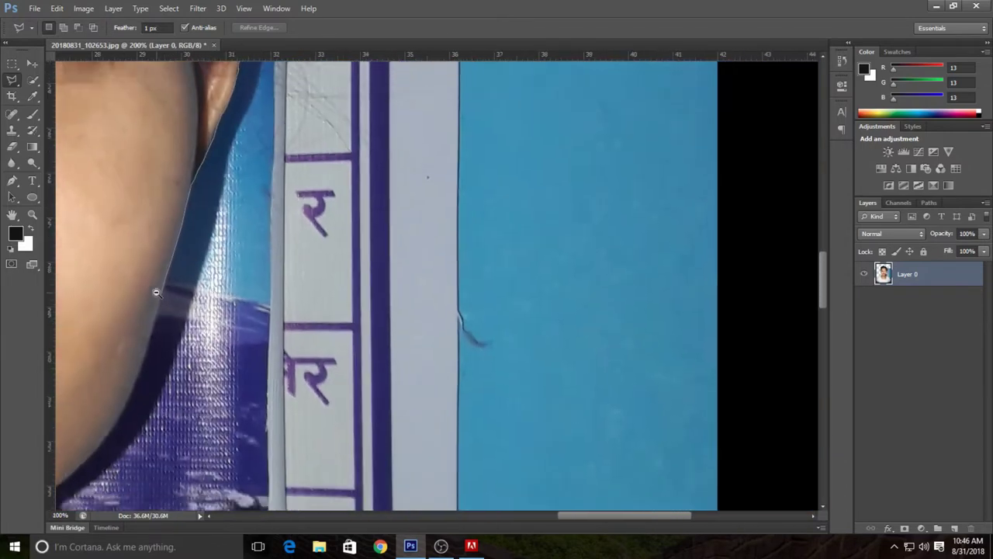
{"action": "scroll", "coordinate": [156, 293], "scroll_direction": "down", "scroll_amount": 2}
{"action": "scroll", "coordinate": [156, 293], "scroll_direction": "down", "scroll_amount": 1}
{"action": "scroll", "coordinate": [156, 292], "scroll_direction": "down", "scroll_amount": 1}
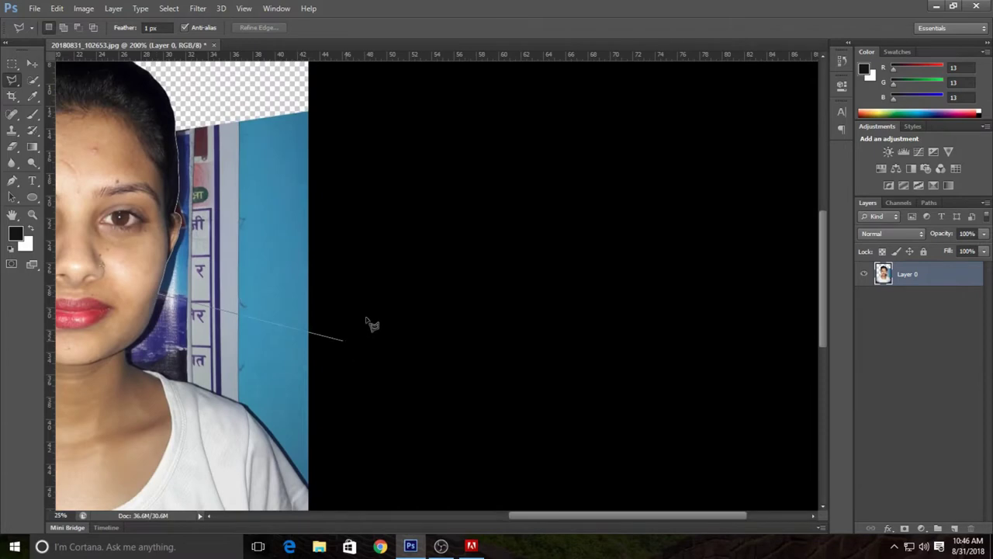
{"action": "double_click", "coordinate": [278, 81]}
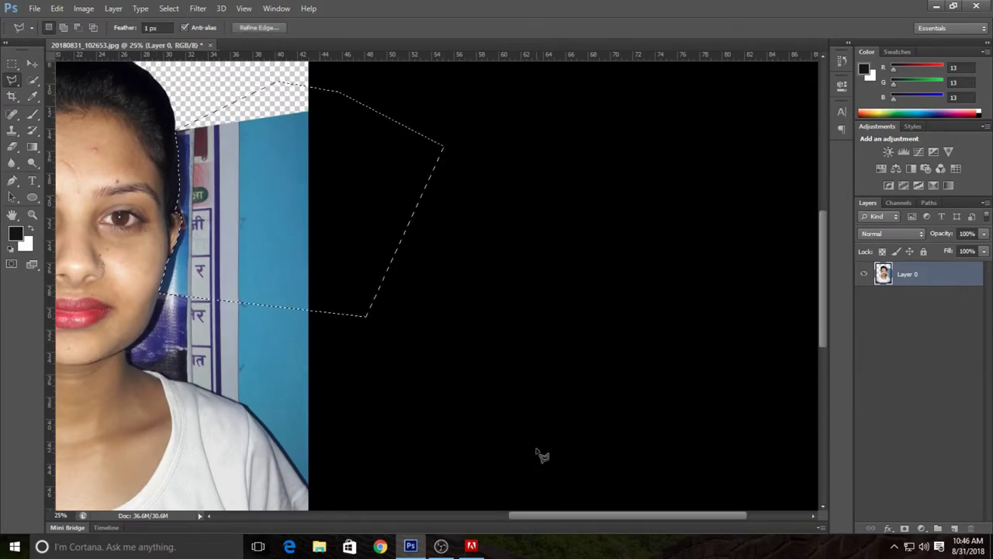
{"action": "key", "text": "Delete"}
{"action": "key", "text": "ctrl+d"}
Place Polygonal Lasso points along the chin, neck and shirt edge.
{"action": "scroll", "coordinate": [380, 398], "scroll_direction": "down", "scroll_amount": 3}
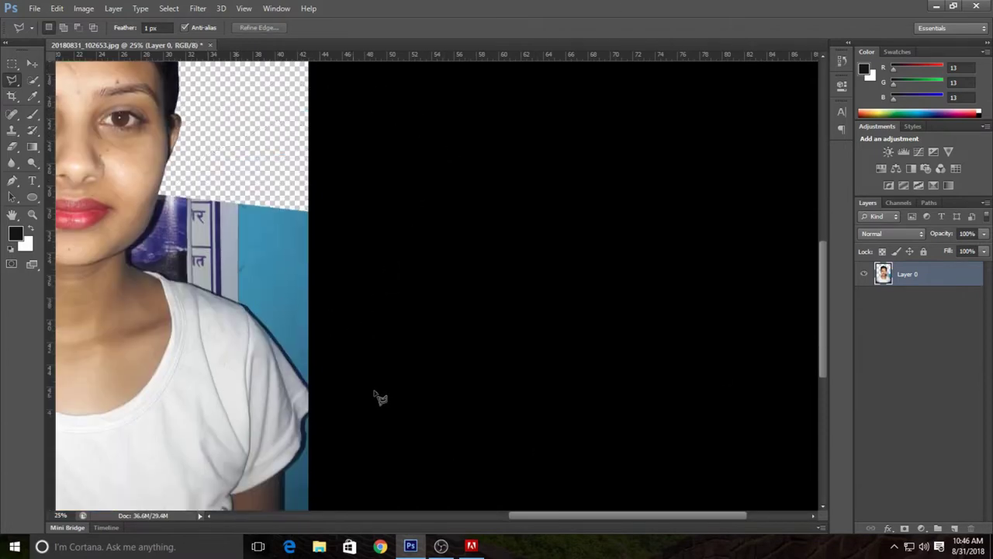
{"action": "scroll", "coordinate": [380, 397], "scroll_direction": "down", "scroll_amount": 1}
{"action": "left_click_drag", "start_coordinate": [595, 516], "coordinate": [507, 516]}
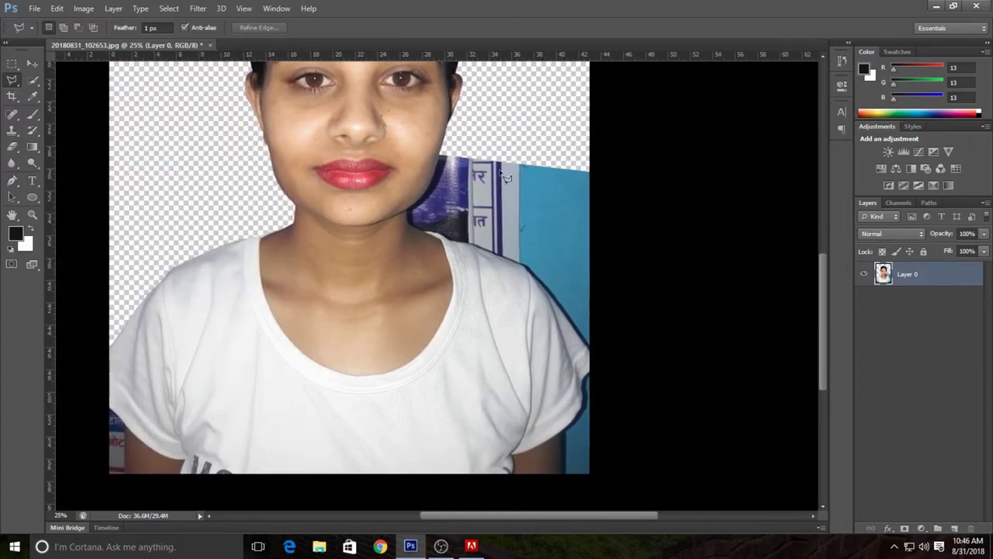
{"action": "scroll", "coordinate": [505, 177], "scroll_direction": "up", "scroll_amount": 1}
{"action": "scroll", "coordinate": [454, 174], "scroll_direction": "up", "scroll_amount": 1}
{"action": "scroll", "coordinate": [453, 174], "scroll_direction": "up", "scroll_amount": 1}
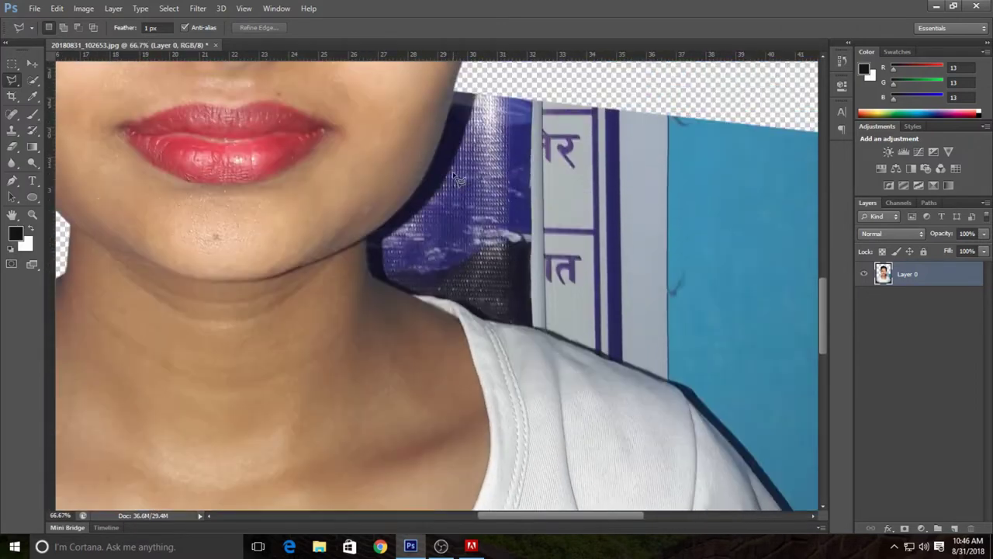
{"action": "scroll", "coordinate": [458, 180], "scroll_direction": "up", "scroll_amount": 1}
{"action": "scroll", "coordinate": [454, 180], "scroll_direction": "up", "scroll_amount": 1}
{"action": "scroll", "coordinate": [446, 180], "scroll_direction": "up", "scroll_amount": 1}
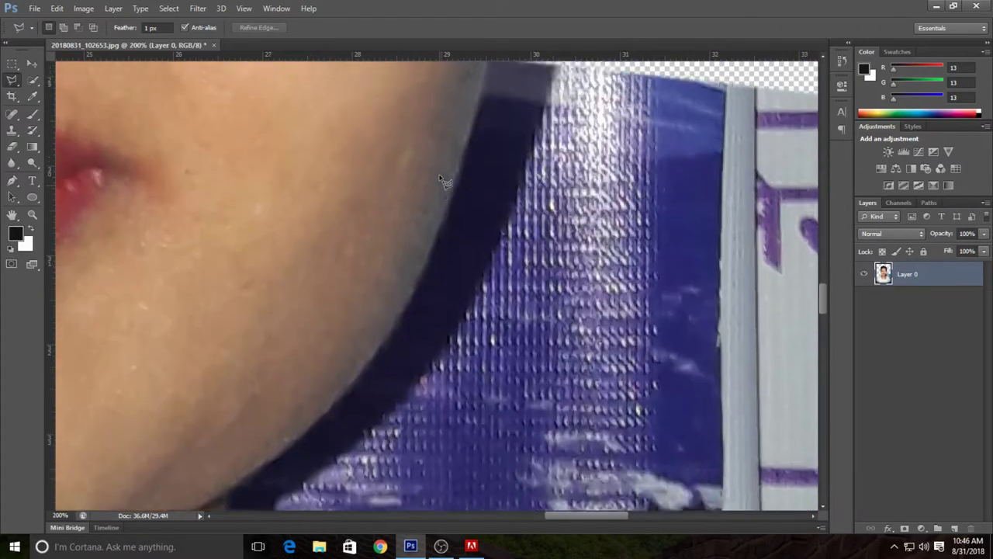
{"action": "scroll", "coordinate": [444, 180], "scroll_direction": "up", "scroll_amount": 1}
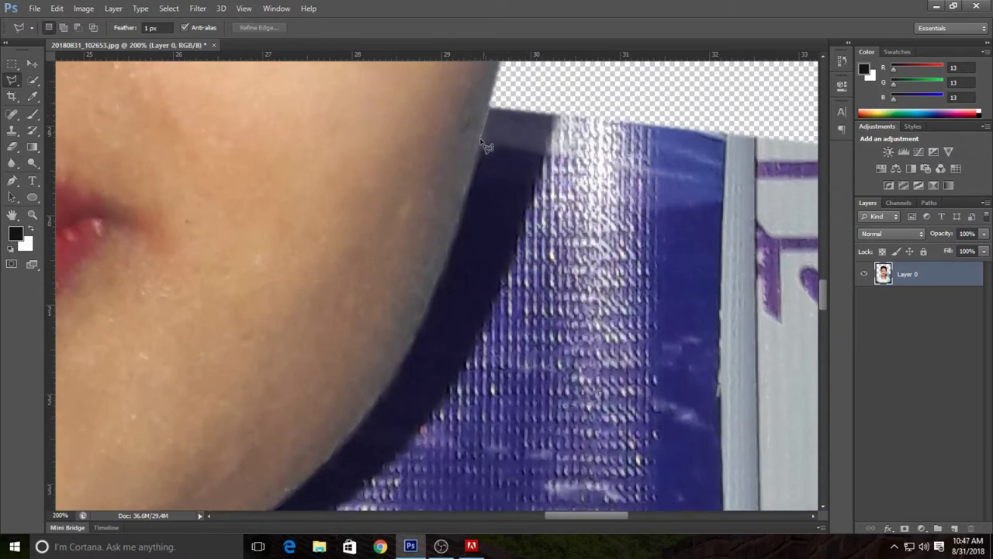
{"action": "left_click", "coordinate": [455, 235]}
{"action": "scroll", "coordinate": [339, 456], "scroll_direction": "down", "scroll_amount": 2}
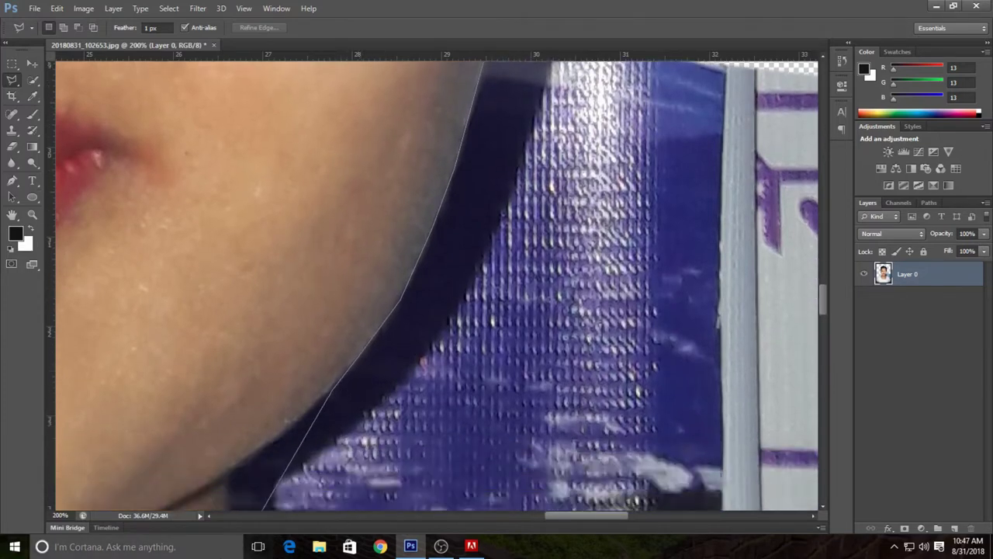
{"action": "scroll", "coordinate": [339, 455], "scroll_direction": "down", "scroll_amount": 3}
{"action": "scroll", "coordinate": [339, 456], "scroll_direction": "down", "scroll_amount": 2}
{"action": "scroll", "coordinate": [340, 455], "scroll_direction": "down", "scroll_amount": 2}
{"action": "scroll", "coordinate": [310, 264], "scroll_direction": "down", "scroll_amount": 1}
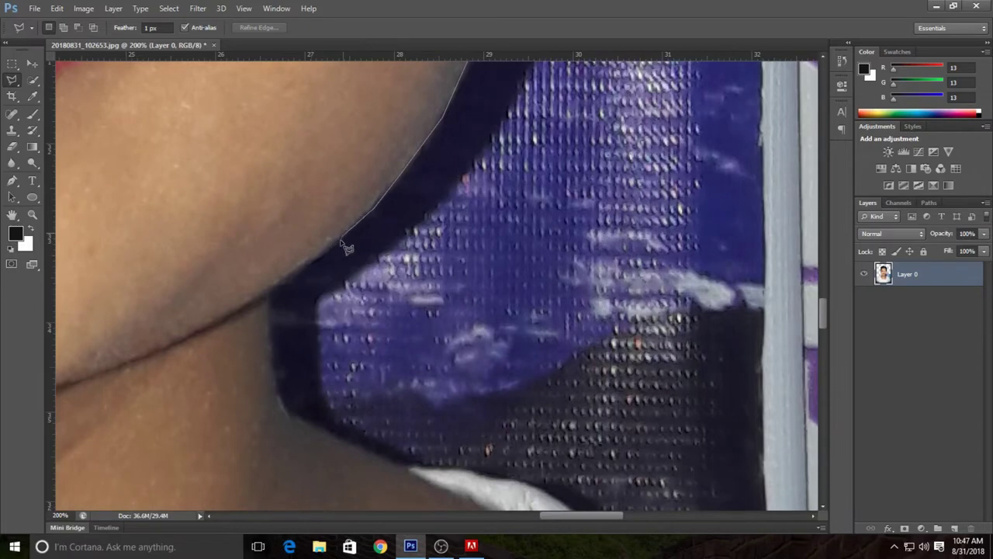
{"action": "left_click", "coordinate": [266, 295]}
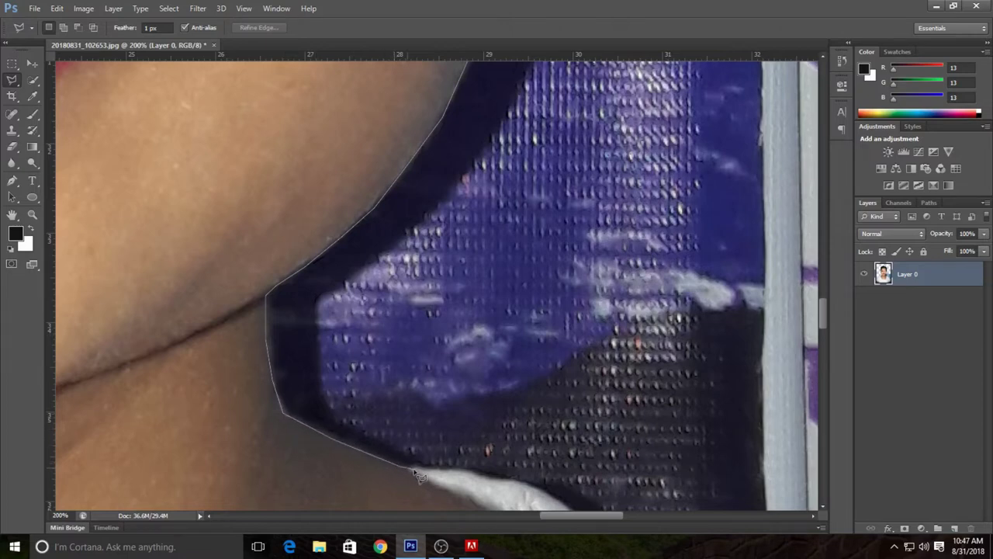
{"action": "left_click", "coordinate": [546, 495]}
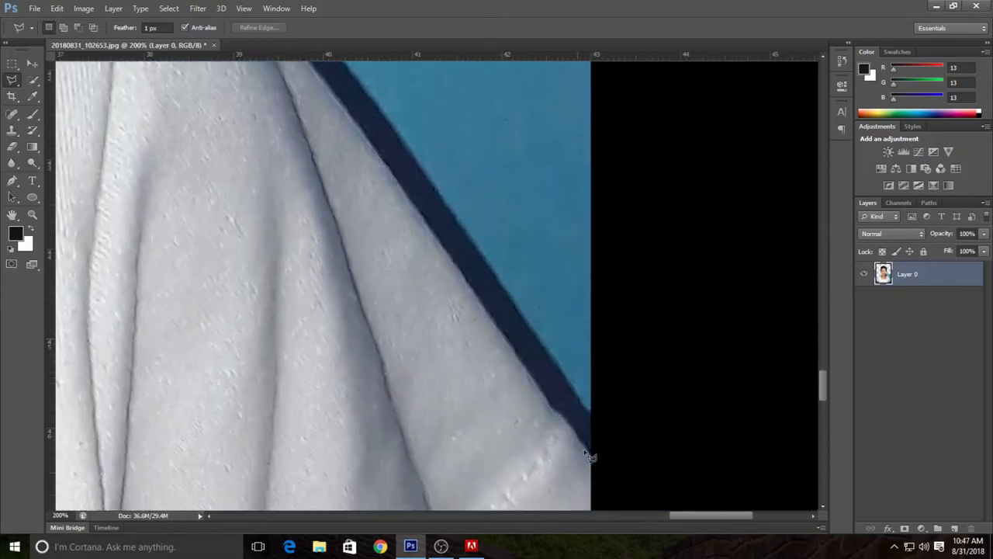
Close the outline around the blue patch, delete it, and deselect.
{"action": "scroll", "coordinate": [604, 472], "scroll_direction": "down", "scroll_amount": 1}
{"action": "scroll", "coordinate": [602, 470], "scroll_direction": "down", "scroll_amount": 2}
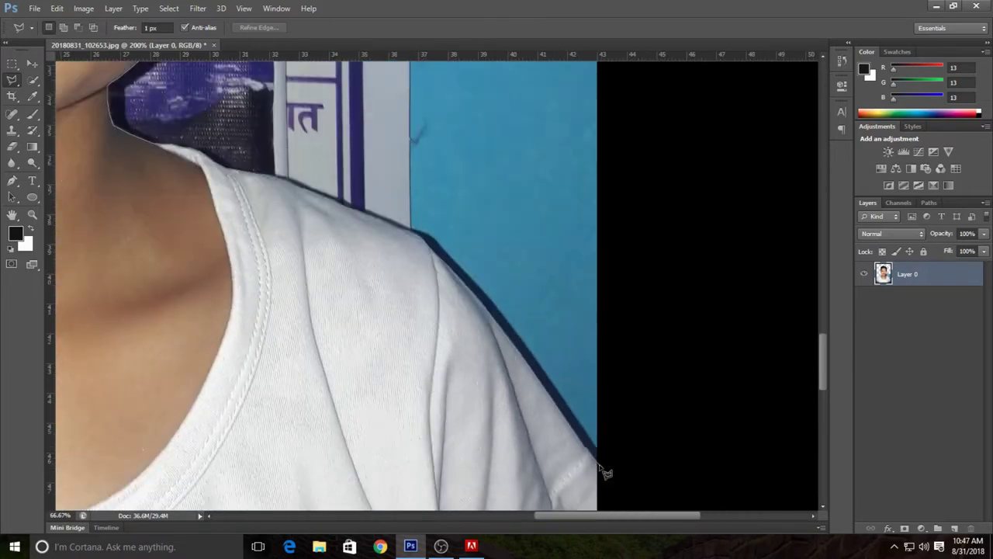
{"action": "scroll", "coordinate": [600, 468], "scroll_direction": "down", "scroll_amount": 2}
{"action": "scroll", "coordinate": [598, 466], "scroll_direction": "down", "scroll_amount": 1}
{"action": "scroll", "coordinate": [599, 465], "scroll_direction": "down", "scroll_amount": 1}
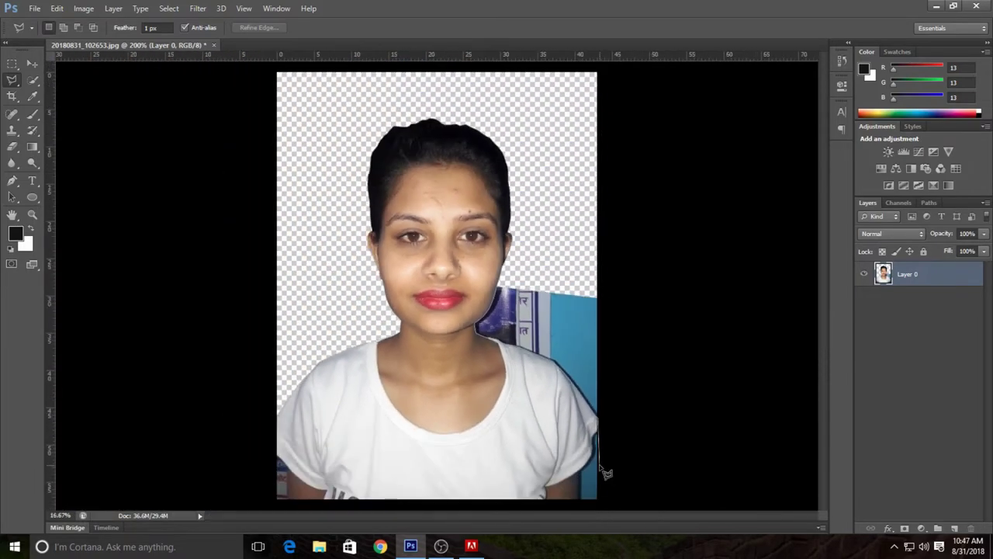
{"action": "left_click", "coordinate": [695, 418]}
{"action": "left_click", "coordinate": [660, 253]}
{"action": "double_click", "coordinate": [590, 215]}
{"action": "key", "text": "Delete"}
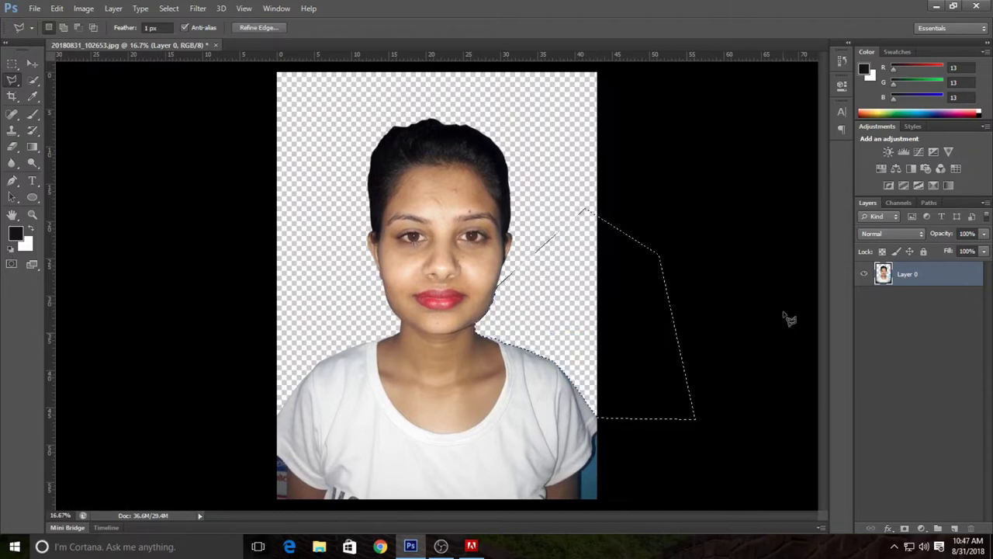
{"action": "key", "text": "ctrl+d"}
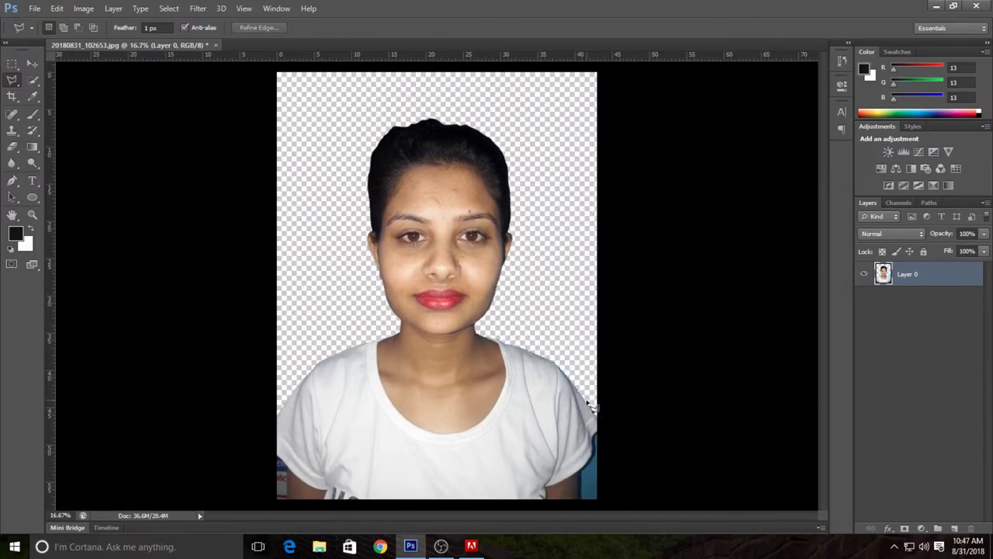
At 200% zoom, Magnetic-Lasso the blue strip along the right sleeve, delete it, and deselect.
{"action": "scroll", "coordinate": [590, 405], "scroll_direction": "up", "scroll_amount": 1}
{"action": "scroll", "coordinate": [587, 405], "scroll_direction": "up", "scroll_amount": 1}
{"action": "scroll", "coordinate": [627, 337], "scroll_direction": "down", "scroll_amount": 1}
{"action": "scroll", "coordinate": [627, 337], "scroll_direction": "down", "scroll_amount": 3}
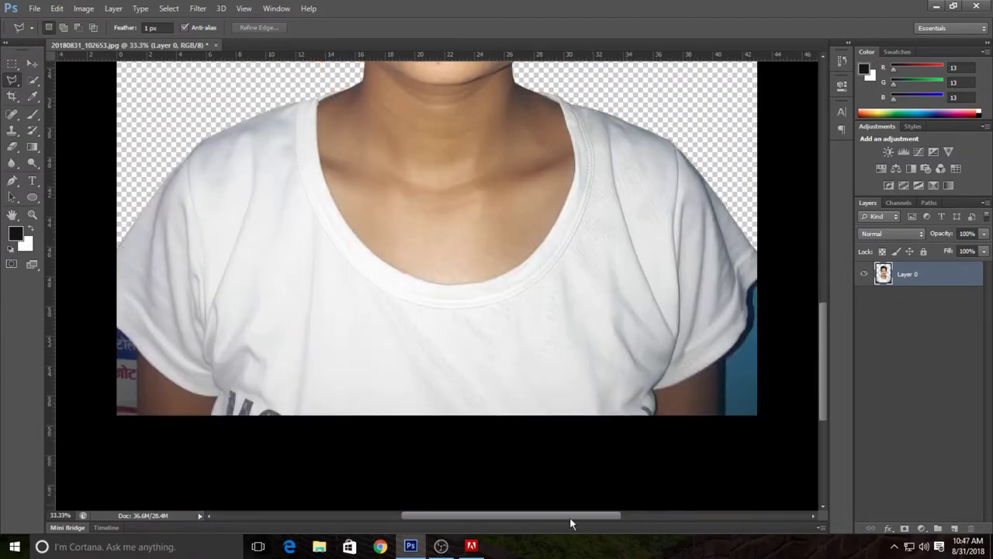
{"action": "left_click_drag", "start_coordinate": [549, 519], "coordinate": [622, 518]}
{"action": "scroll", "coordinate": [540, 221], "scroll_direction": "down", "scroll_amount": 1}
{"action": "scroll", "coordinate": [541, 221], "scroll_direction": "up", "scroll_amount": 1}
{"action": "scroll", "coordinate": [541, 221], "scroll_direction": "up", "scroll_amount": 1}
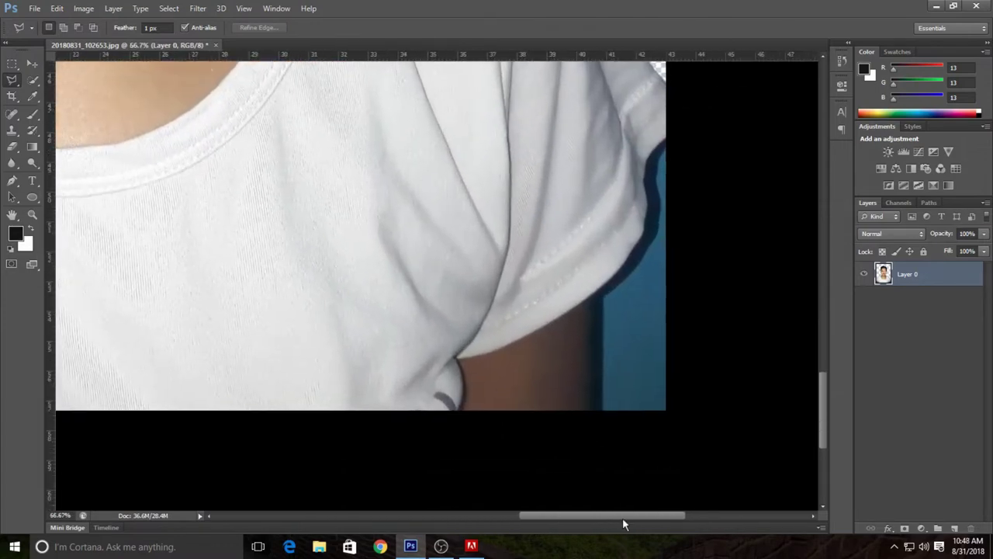
{"action": "scroll", "coordinate": [501, 188], "scroll_direction": "up", "scroll_amount": 1}
{"action": "scroll", "coordinate": [492, 177], "scroll_direction": "up", "scroll_amount": 1}
{"action": "scroll", "coordinate": [492, 178], "scroll_direction": "up", "scroll_amount": 1}
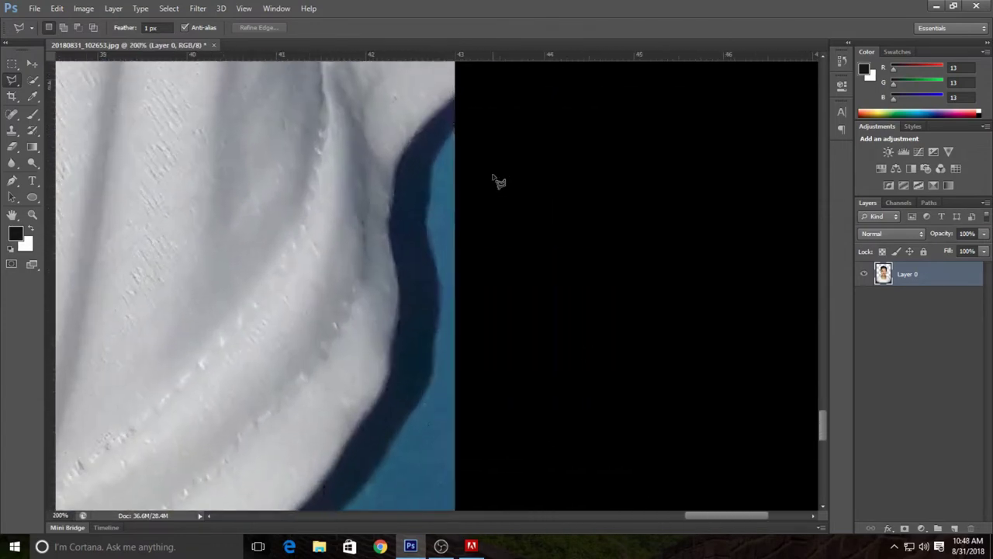
{"action": "scroll", "coordinate": [496, 178], "scroll_direction": "up", "scroll_amount": 1}
{"action": "left_click", "coordinate": [457, 133]}
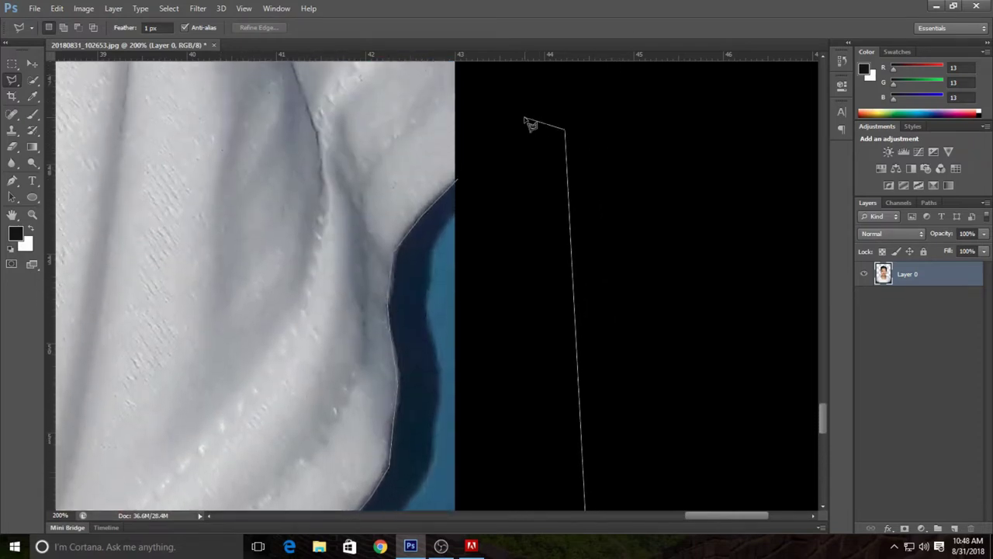
{"action": "double_click", "coordinate": [527, 121]}
{"action": "key", "text": "Delete"}
{"action": "key", "text": "ctrl+d"}
{"action": "scroll", "coordinate": [477, 190], "scroll_direction": "down", "scroll_amount": 1}
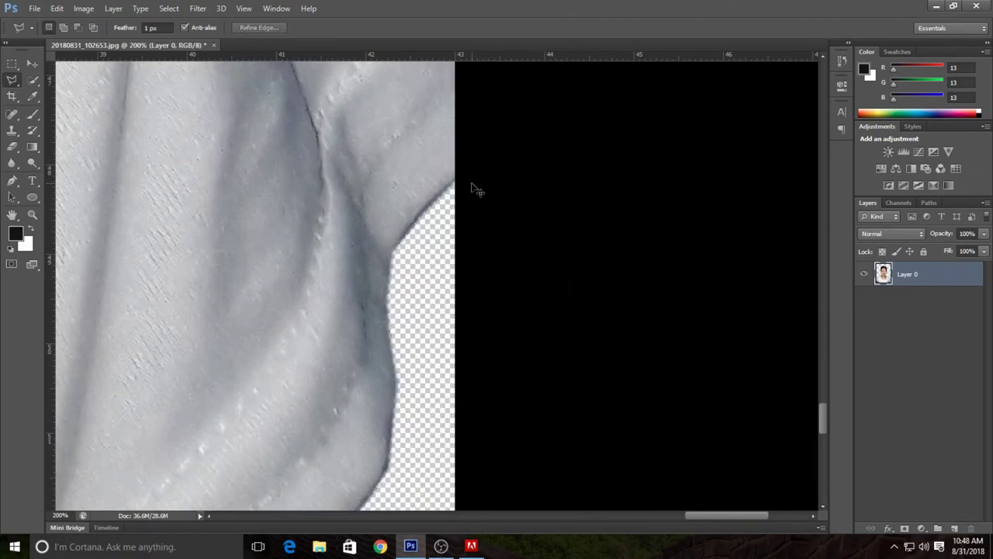
{"action": "scroll", "coordinate": [477, 190], "scroll_direction": "down", "scroll_amount": 1}
{"action": "scroll", "coordinate": [477, 190], "scroll_direction": "down", "scroll_amount": 1}
{"action": "scroll", "coordinate": [477, 190], "scroll_direction": "down", "scroll_amount": 1}
At 66.7% zoom, Polygonal-Lasso and remove the rough sliver above the hair, then deselect.
{"action": "scroll", "coordinate": [477, 190], "scroll_direction": "down", "scroll_amount": 3}
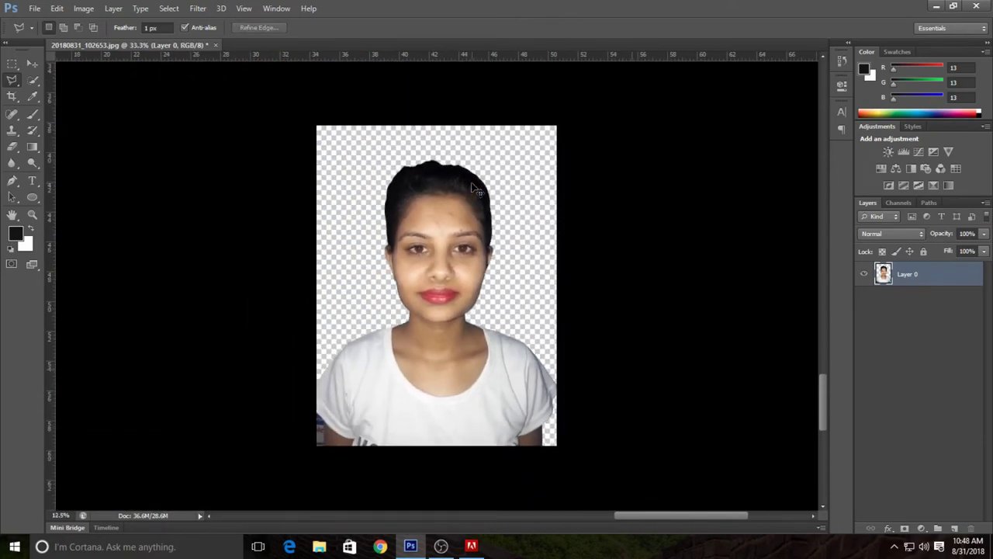
{"action": "key", "text": "ctrl+plus"}
{"action": "key", "text": "ctrl+plus"}
{"action": "key", "text": "ctrl+plus"}
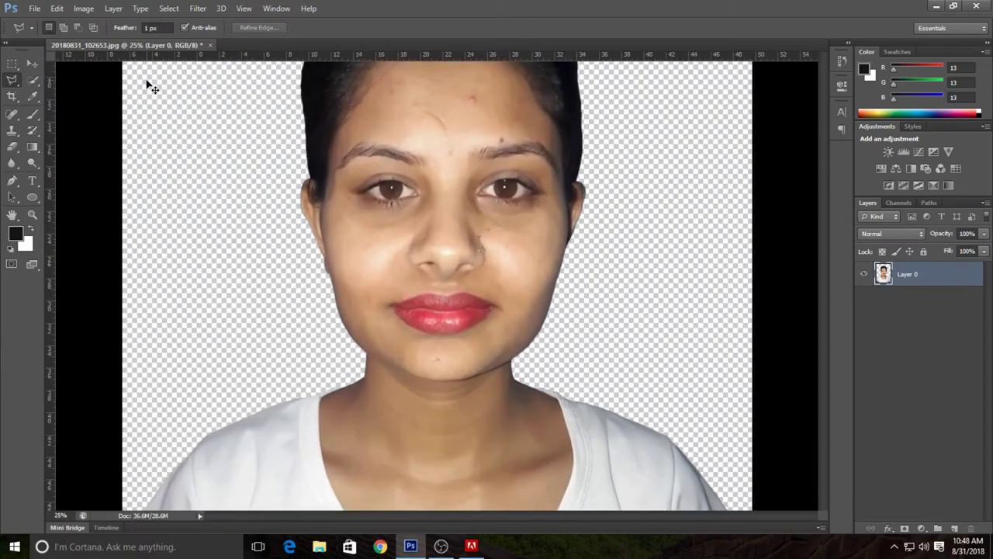
{"action": "key", "text": "ctrl+plus"}
{"action": "key", "text": "ctrl+plus"}
{"action": "scroll", "coordinate": [394, 115], "scroll_direction": "up", "scroll_amount": 3}
{"action": "scroll", "coordinate": [396, 115], "scroll_direction": "up", "scroll_amount": 2}
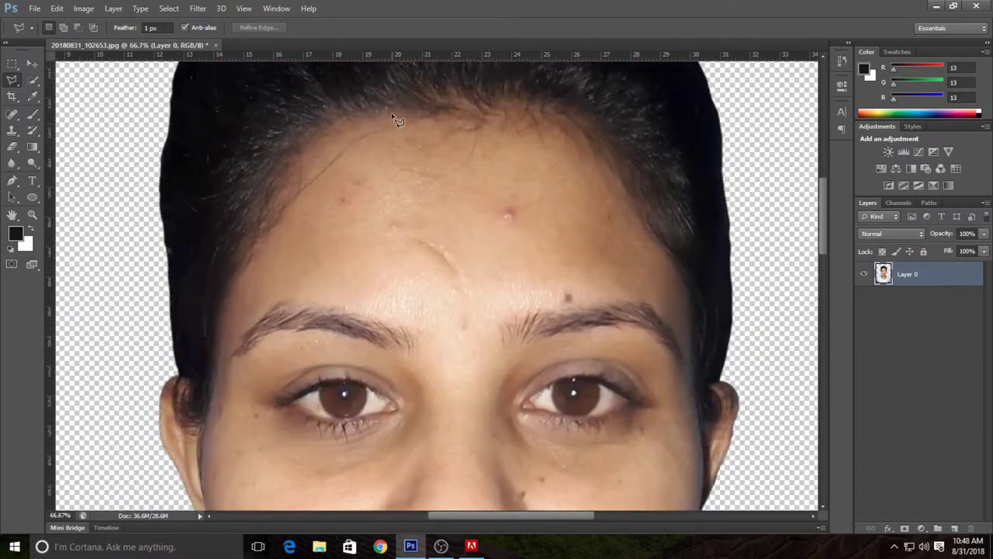
{"action": "scroll", "coordinate": [397, 113], "scroll_direction": "up", "scroll_amount": 3}
{"action": "scroll", "coordinate": [403, 111], "scroll_direction": "up", "scroll_amount": 2}
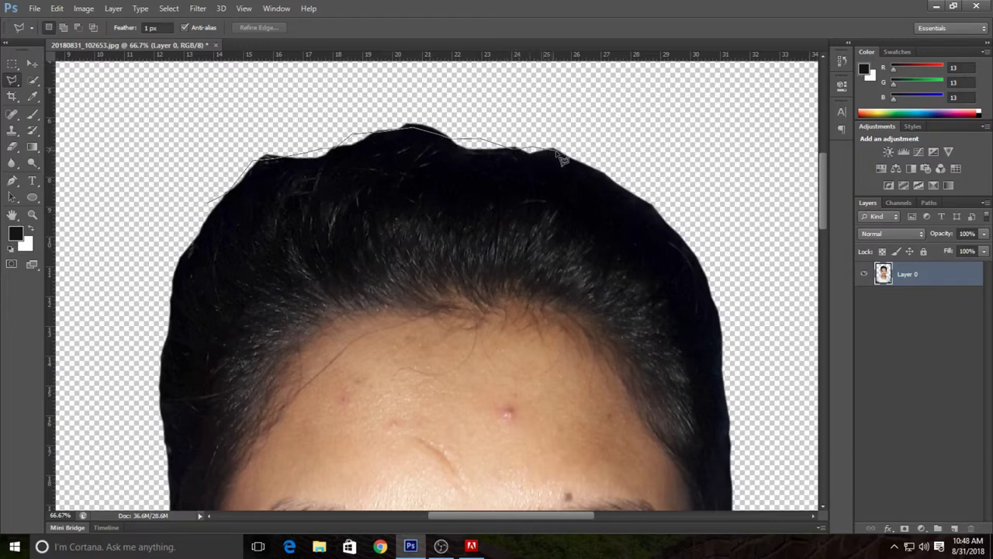
{"action": "left_click", "coordinate": [632, 165]}
{"action": "left_click", "coordinate": [679, 134]}
{"action": "left_click", "coordinate": [456, 76]}
{"action": "left_click", "coordinate": [198, 98]}
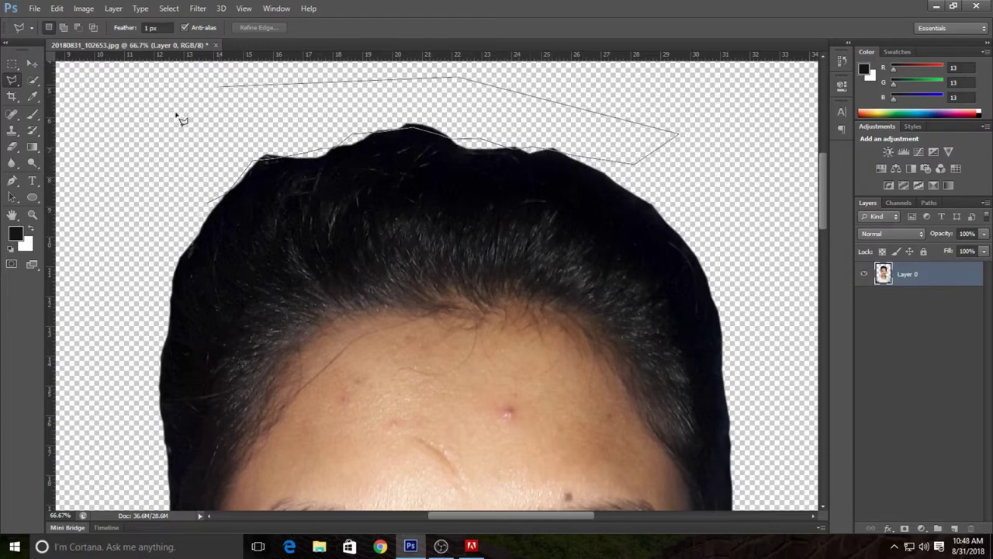
{"action": "double_click", "coordinate": [135, 196]}
{"action": "key", "text": "ctrl+d"}
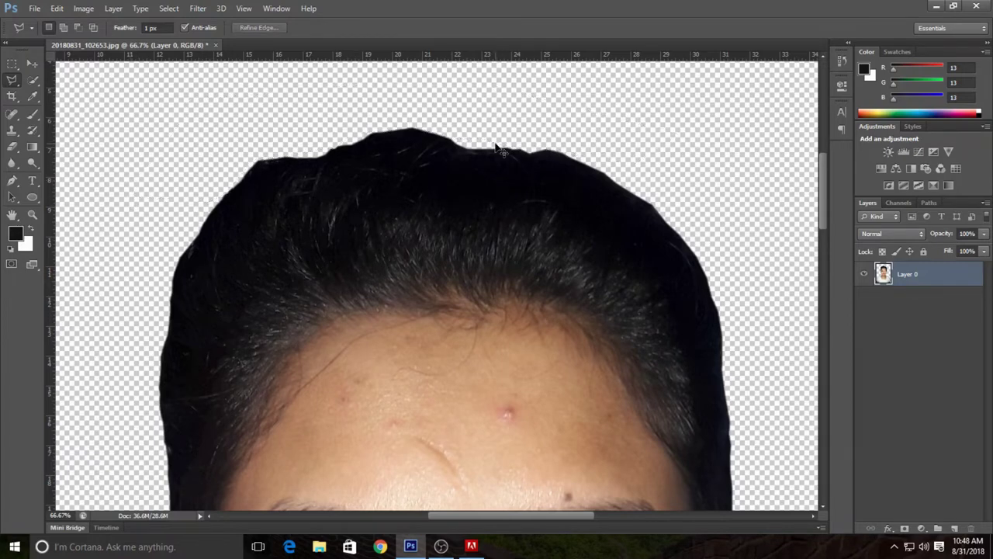
{"action": "key", "text": "ctrl+minus"}
{"action": "key", "text": "ctrl+minus"}
{"action": "scroll", "coordinate": [427, 242], "scroll_direction": "down", "scroll_amount": 3}
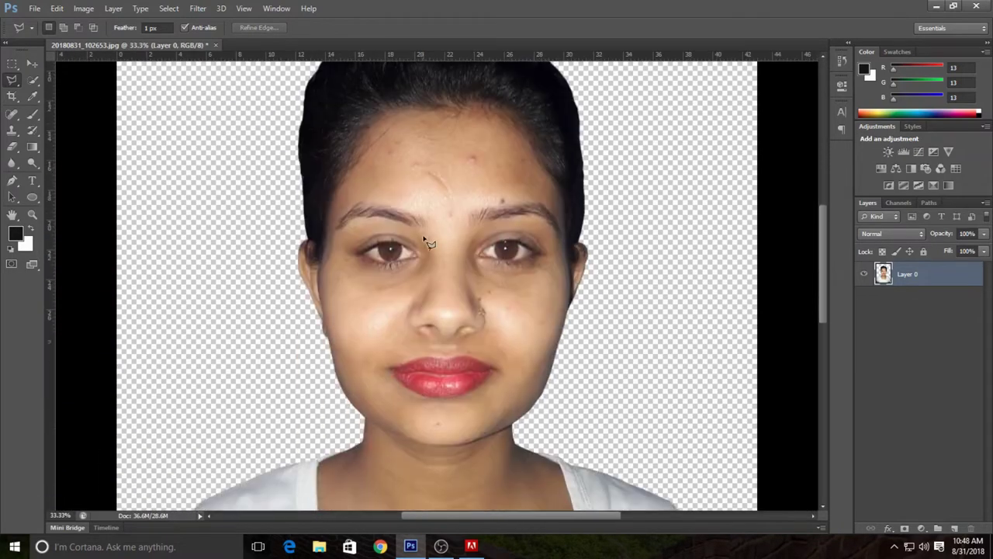
{"action": "scroll", "coordinate": [427, 242], "scroll_direction": "down", "scroll_amount": 2}
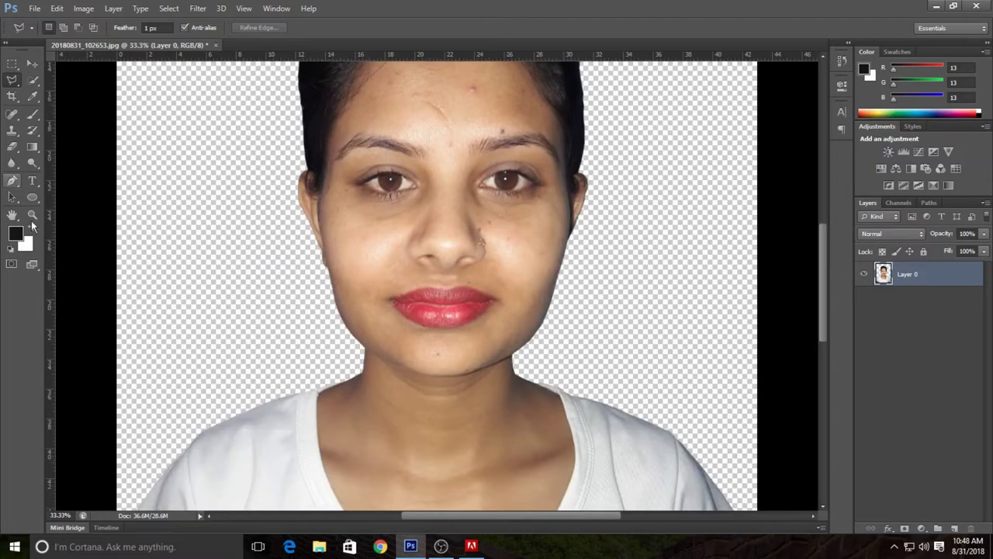
Set the Blur tool to a 145 px brush with low hardness.
{"action": "left_click", "coordinate": [13, 163]}
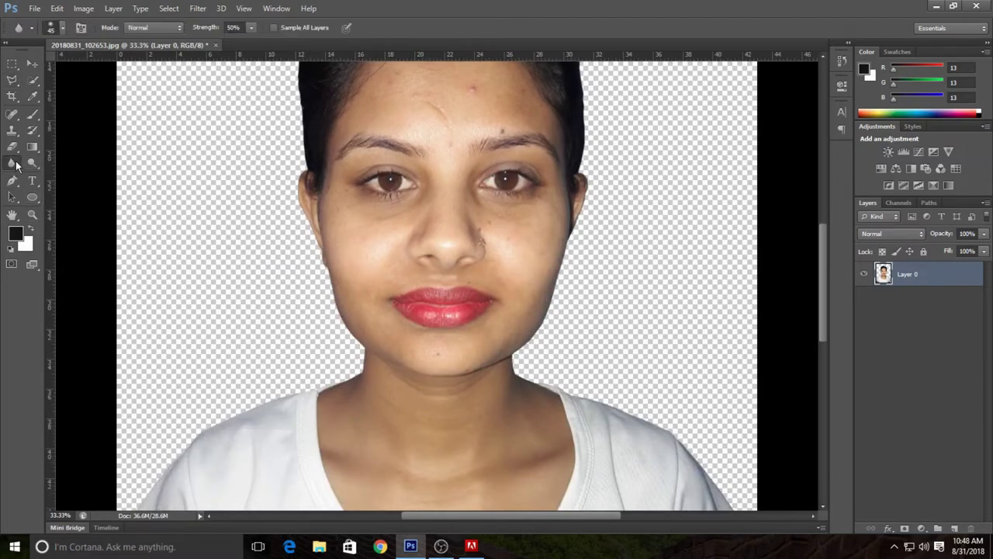
{"action": "left_click", "coordinate": [52, 28]}
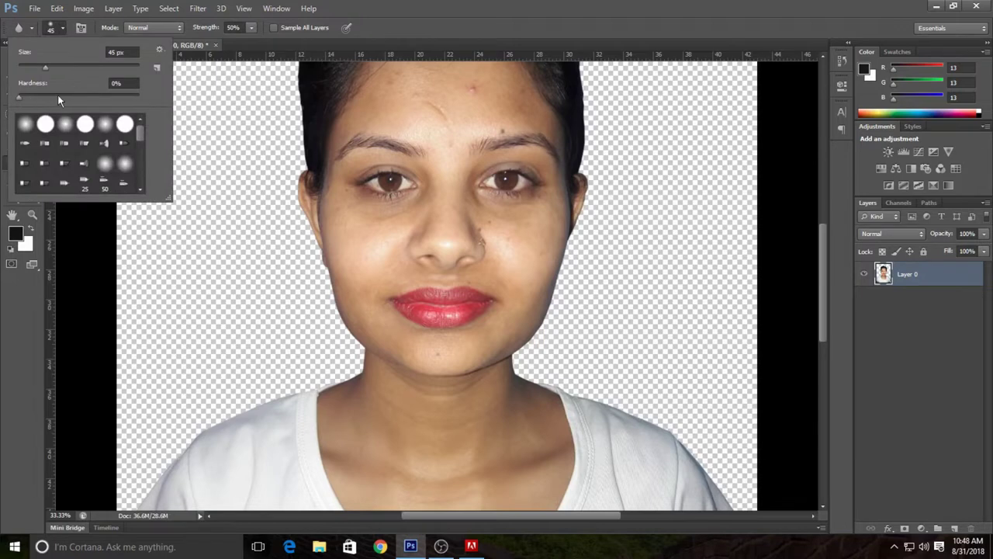
{"action": "left_click_drag", "start_coordinate": [84, 96], "coordinate": [76, 97]}
{"action": "left_click_drag", "start_coordinate": [45, 66], "coordinate": [67, 67]}
{"action": "key", "text": "Return"}
Blur the cut-out edges along the ear and jaw, neck and shoulder, and hair top.
{"action": "scroll", "coordinate": [299, 138], "scroll_direction": "down", "scroll_amount": 2}
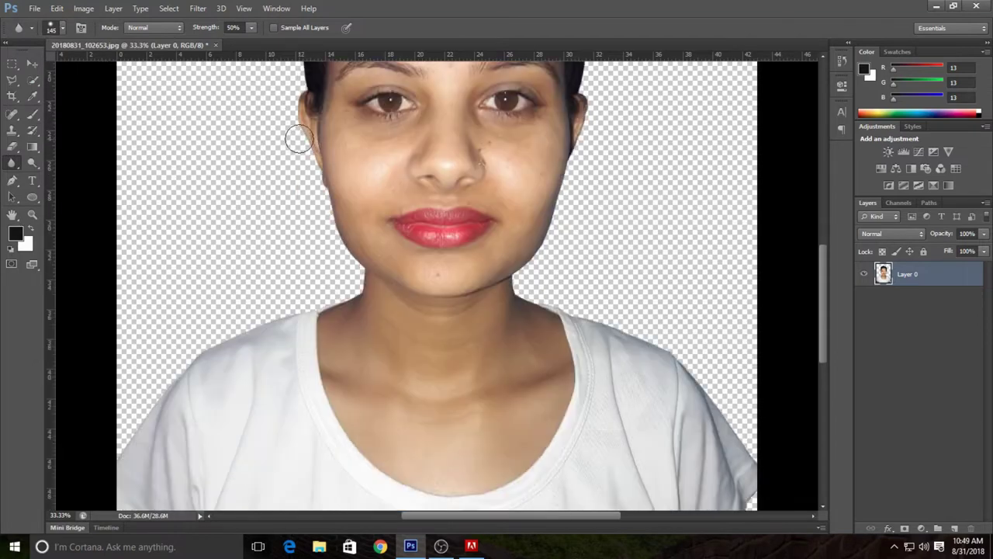
{"action": "left_click_drag", "start_coordinate": [299, 138], "coordinate": [342, 250]}
{"action": "scroll", "coordinate": [354, 290], "scroll_direction": "down", "scroll_amount": 1}
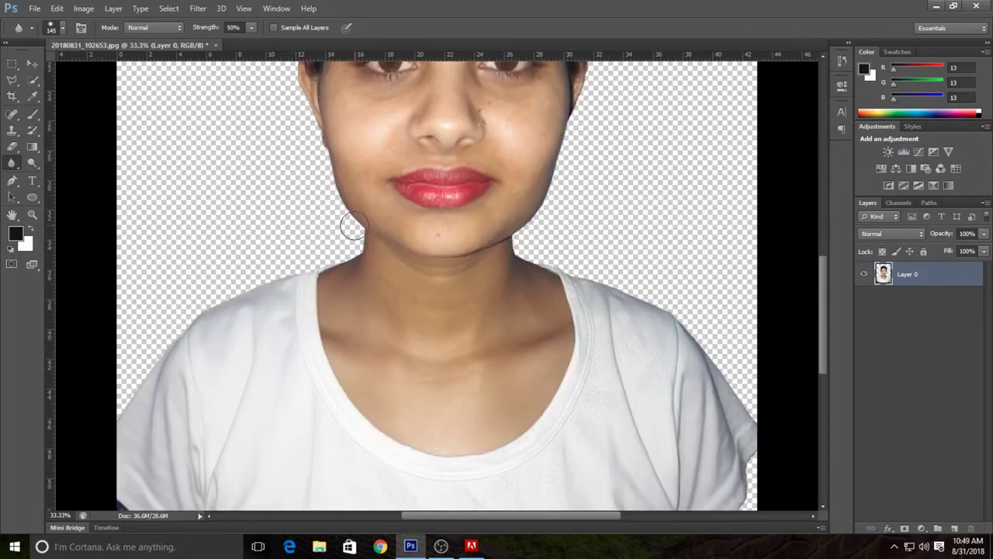
{"action": "mouse_move", "coordinate": [261, 291]}
{"action": "left_mouse_down"}
{"action": "mouse_move", "coordinate": [153, 362]}
{"action": "mouse_move", "coordinate": [115, 425]}
{"action": "left_mouse_up"}
{"action": "scroll", "coordinate": [555, 282], "scroll_direction": "up", "scroll_amount": 4}
{"action": "scroll", "coordinate": [556, 282], "scroll_direction": "up", "scroll_amount": 2}
{"action": "scroll", "coordinate": [555, 283], "scroll_direction": "up", "scroll_amount": 2}
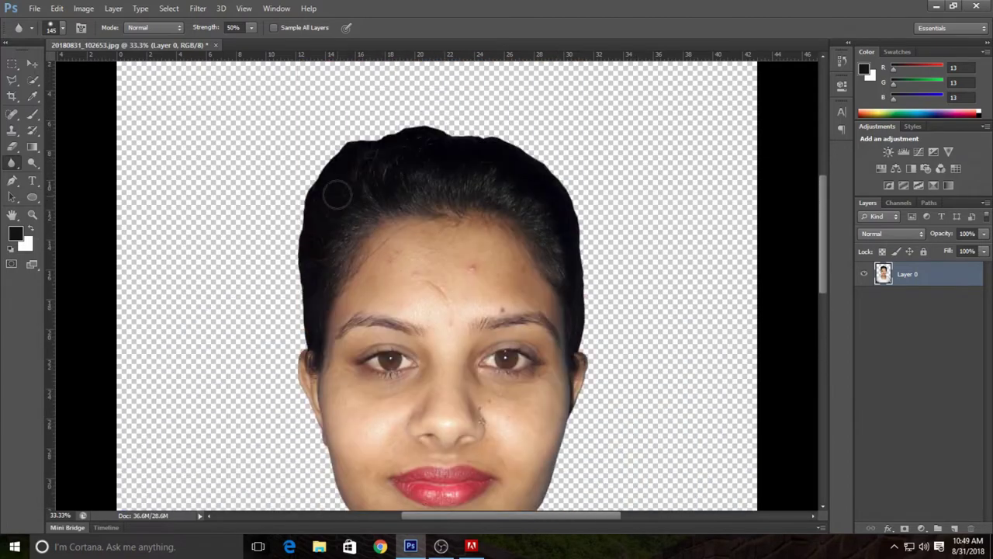
{"action": "mouse_move", "coordinate": [293, 270]}
{"action": "left_mouse_down"}
{"action": "mouse_move", "coordinate": [346, 140]}
{"action": "mouse_move", "coordinate": [326, 138]}
{"action": "mouse_move", "coordinate": [431, 128]}
{"action": "mouse_move", "coordinate": [536, 140]}
{"action": "mouse_move", "coordinate": [452, 124]}
{"action": "mouse_move", "coordinate": [333, 151]}
{"action": "mouse_move", "coordinate": [563, 144]}
{"action": "mouse_move", "coordinate": [592, 210]}
{"action": "mouse_move", "coordinate": [587, 271]}
{"action": "left_mouse_up"}
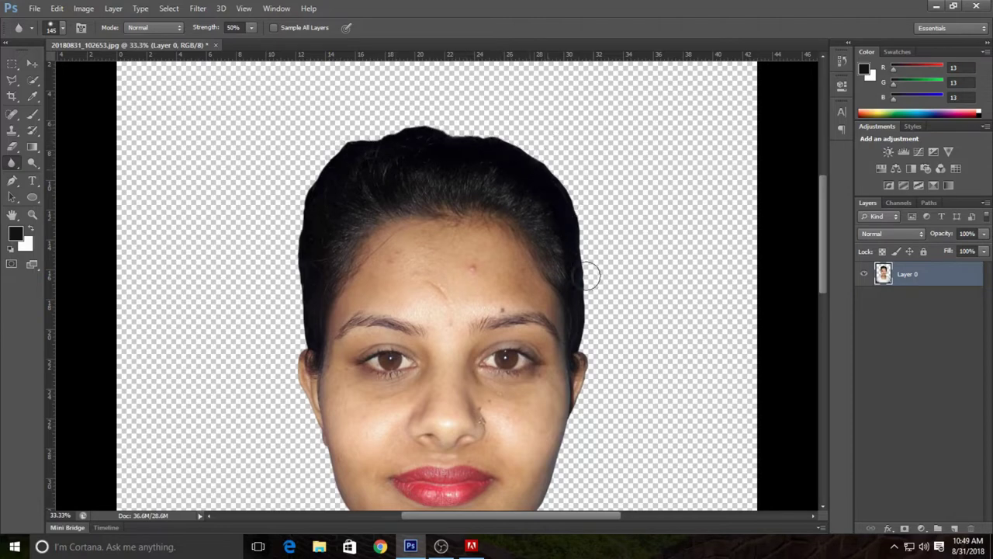
{"action": "scroll", "coordinate": [597, 287], "scroll_direction": "down", "scroll_amount": 2}
{"action": "scroll", "coordinate": [590, 261], "scroll_direction": "down", "scroll_amount": 2}
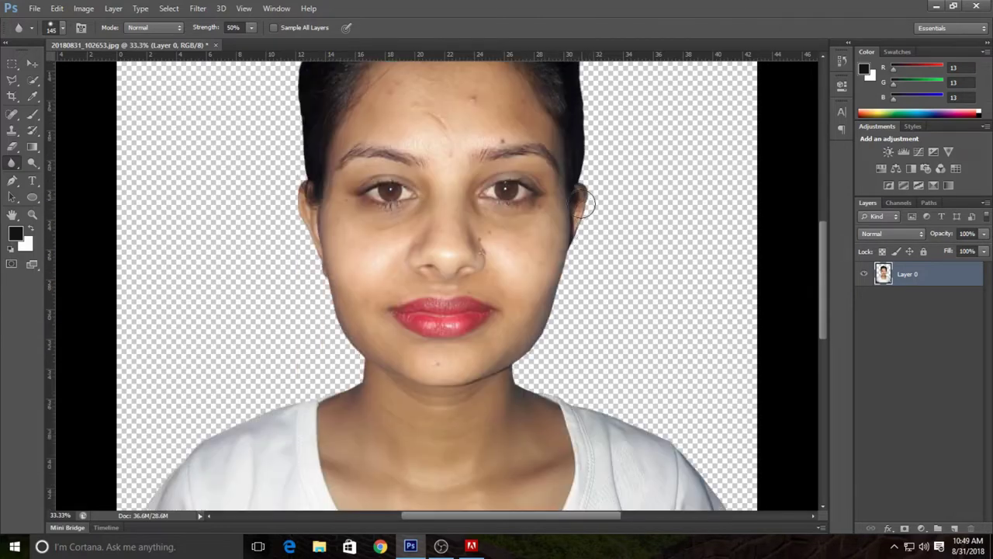
{"action": "scroll", "coordinate": [561, 289], "scroll_direction": "down", "scroll_amount": 1}
{"action": "scroll", "coordinate": [560, 289], "scroll_direction": "down", "scroll_amount": 2}
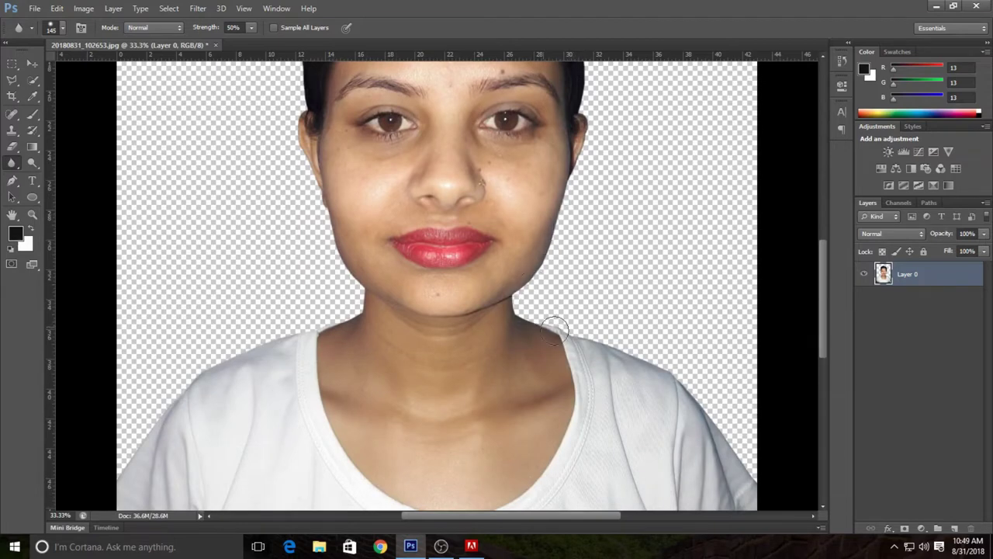
{"action": "scroll", "coordinate": [686, 341], "scroll_direction": "down", "scroll_amount": 3}
{"action": "scroll", "coordinate": [756, 349], "scroll_direction": "down", "scroll_amount": 2}
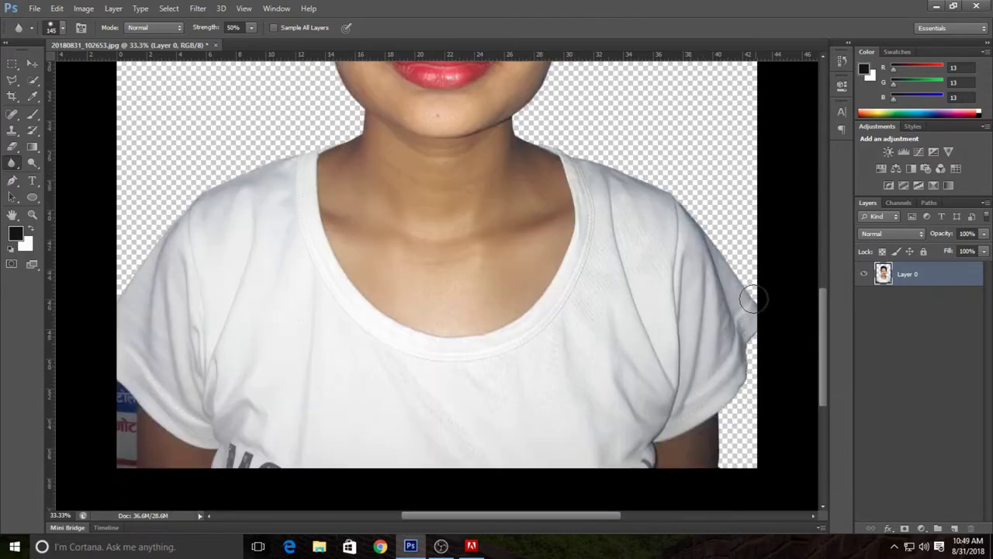
{"action": "key", "text": "ctrl+z"}
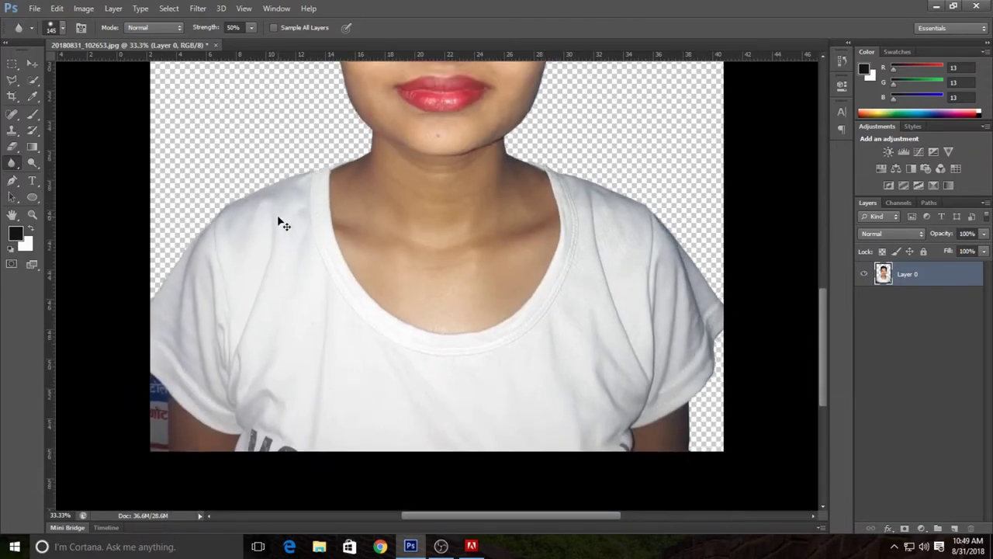
{"action": "key", "text": "ctrl+minus"}
{"action": "key", "text": "ctrl+minus"}
{"action": "key", "text": "ctrl+minus"}
{"action": "key", "text": "ctrl+minus"}
{"action": "key", "text": "ctrl+minus"}
{"action": "key", "text": "ctrl+plus"}
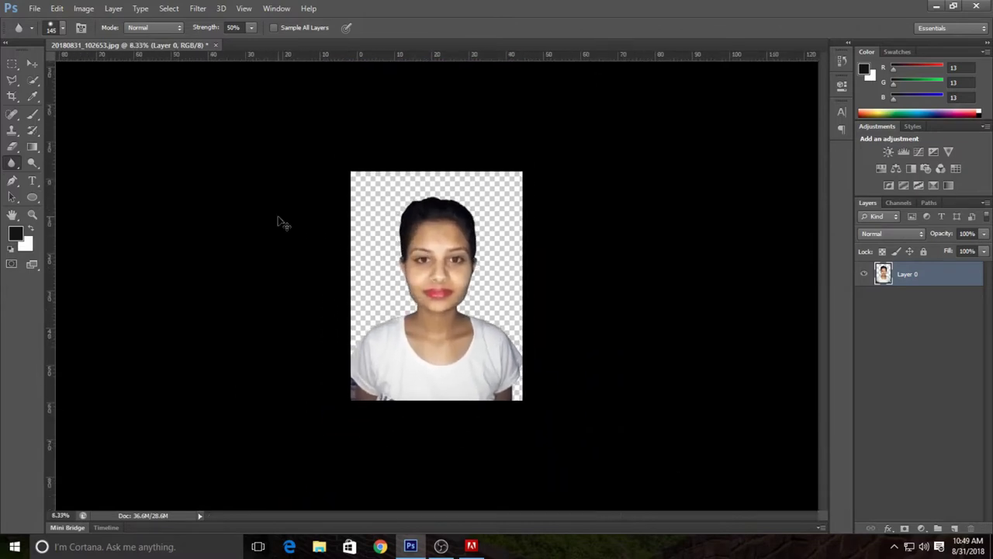
{"action": "key", "text": "ctrl+plus"}
Zoom to 100% on the face and pick the Spot Healing Brush at size 50.
{"action": "left_click", "coordinate": [32, 67]}
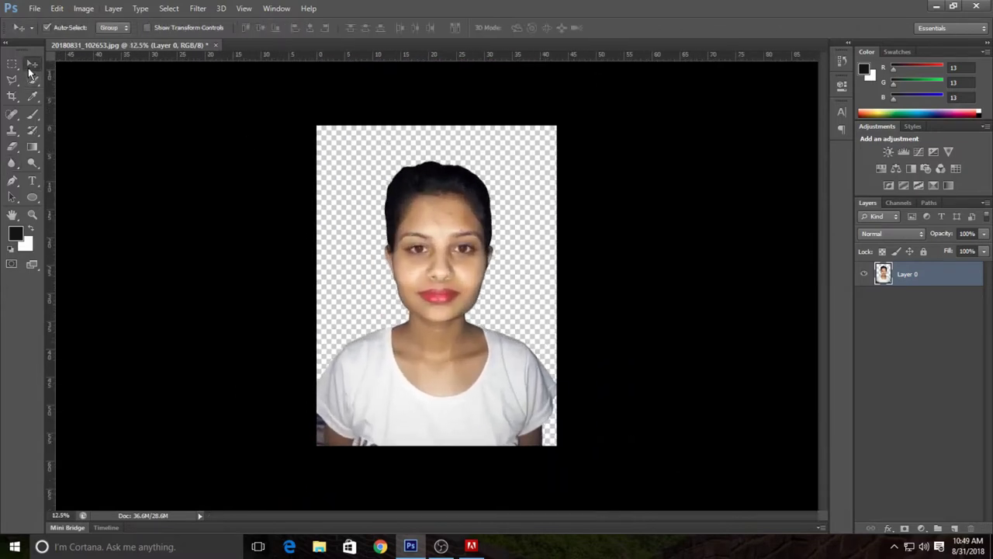
{"action": "key", "text": "ctrl+plus"}
{"action": "key", "text": "ctrl+plus"}
{"action": "key", "text": "ctrl+plus"}
{"action": "scroll", "coordinate": [543, 225], "scroll_direction": "up", "scroll_amount": 2}
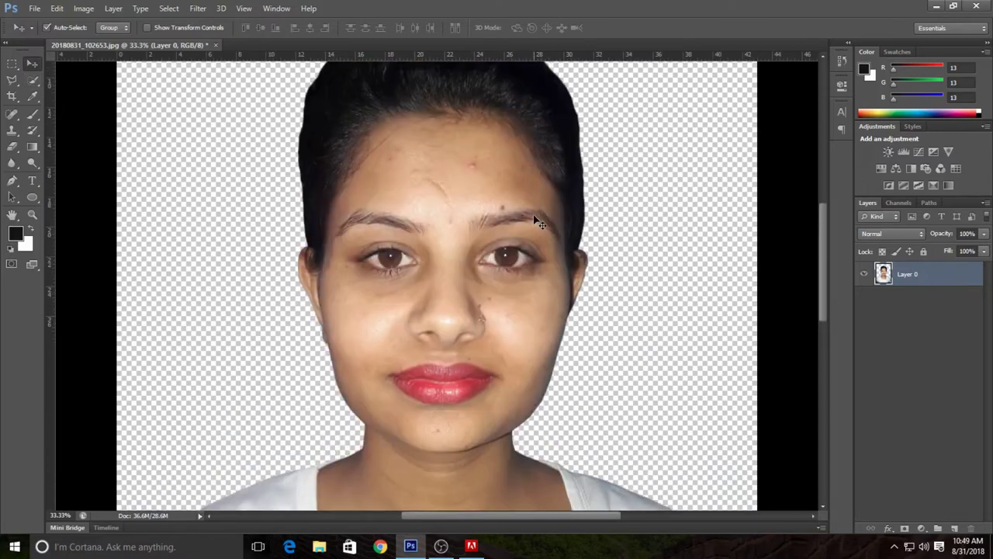
{"action": "scroll", "coordinate": [457, 229], "scroll_direction": "up", "scroll_amount": 3}
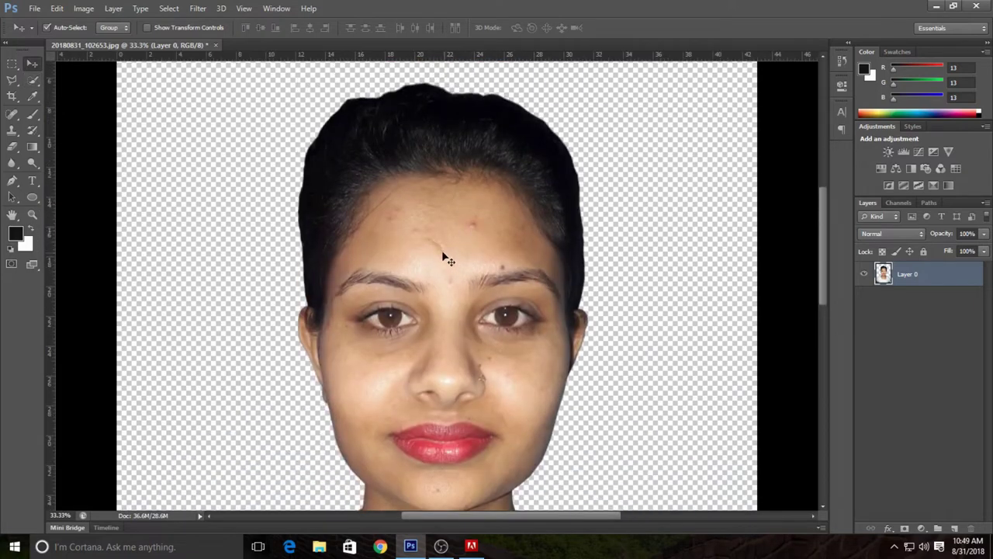
{"action": "key", "text": "ctrl+plus"}
{"action": "key", "text": "ctrl+plus"}
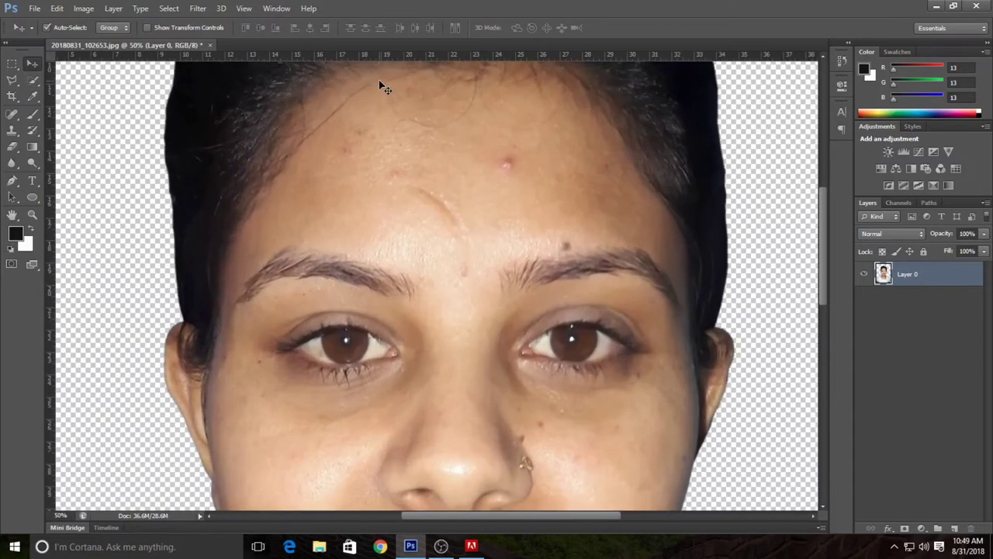
{"action": "key", "text": "ctrl+plus"}
{"action": "scroll", "coordinate": [380, 85], "scroll_direction": "up", "scroll_amount": 2}
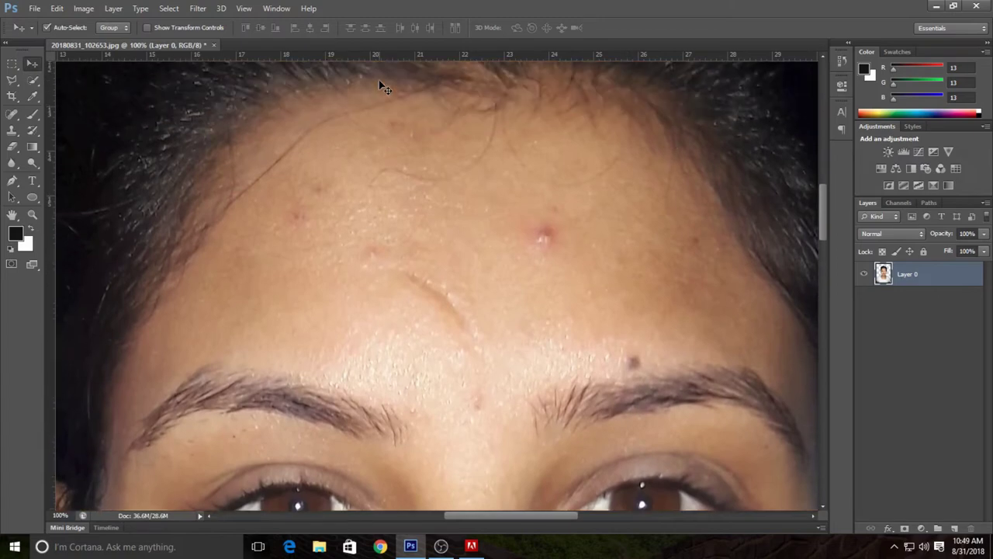
{"action": "left_click", "coordinate": [12, 113]}
{"action": "left_click", "coordinate": [80, 113]}
{"action": "left_click", "coordinate": [14, 114]}
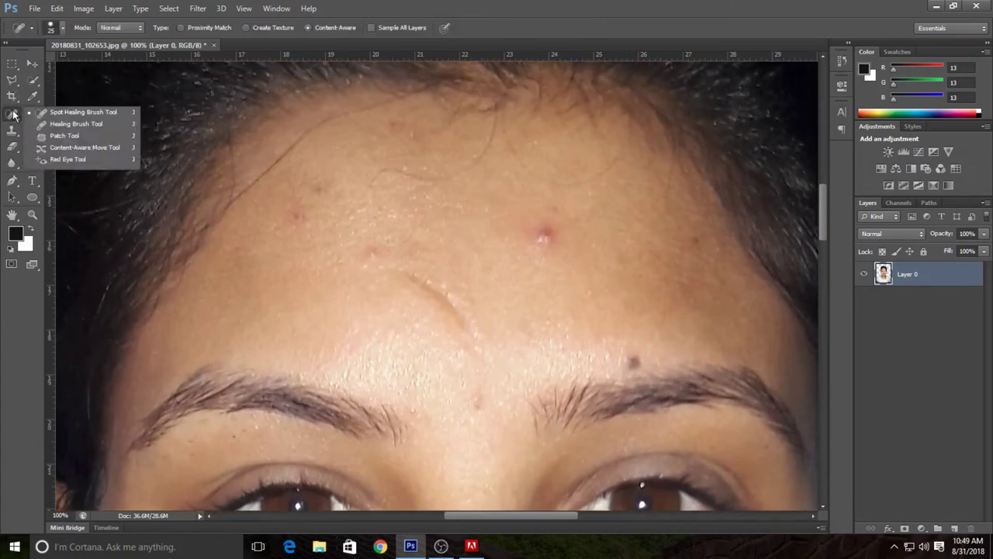
{"action": "left_click", "coordinate": [75, 119]}
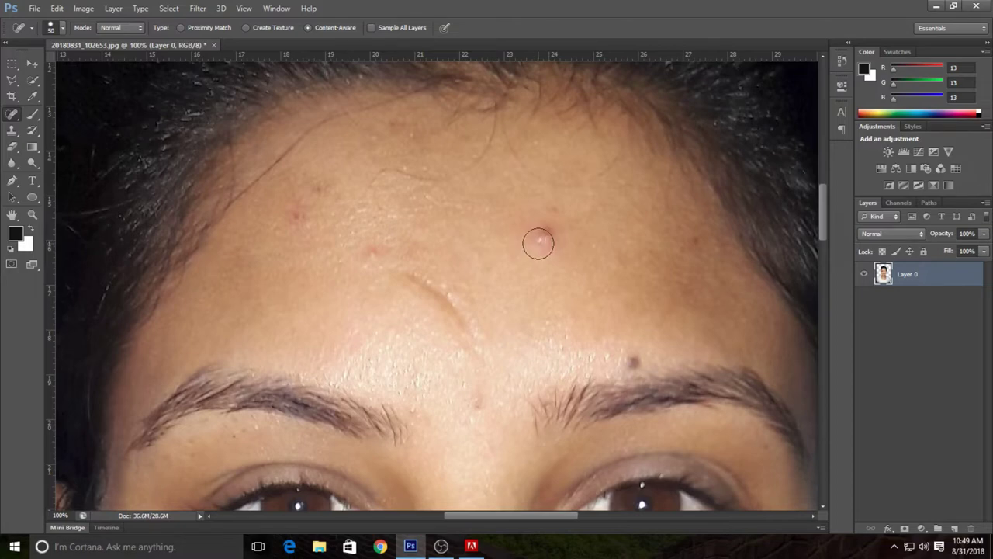
{"action": "key", "text": "bracketleft"}
{"action": "key", "text": "bracketright"}
{"action": "key", "text": "bracketright"}
{"action": "key", "text": "bracketright"}
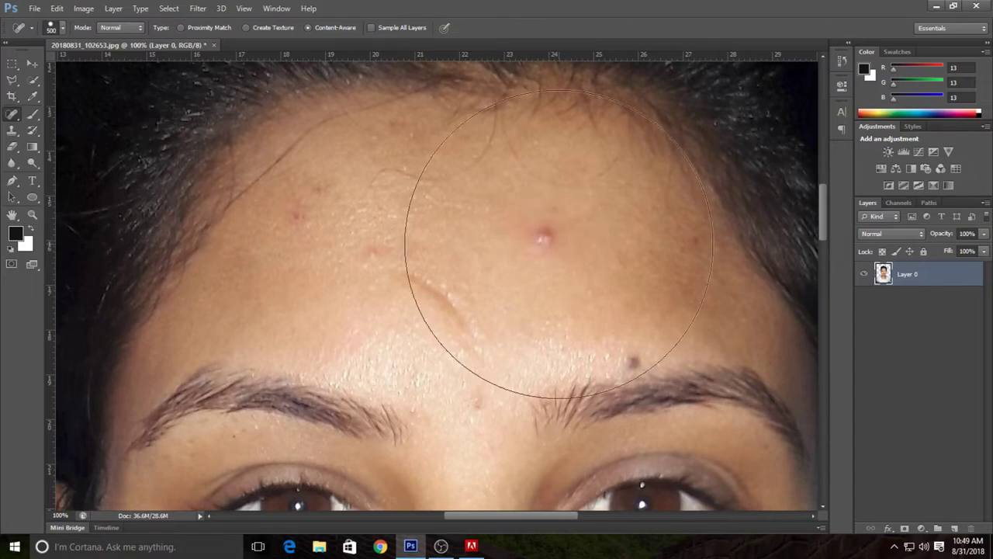
{"action": "key", "text": "bracketleft"}
{"action": "key", "text": "bracketleft"}
{"action": "key", "text": "bracketleft"}
{"action": "key", "text": "bracketleft"}
{"action": "key", "text": "bracketleft"}
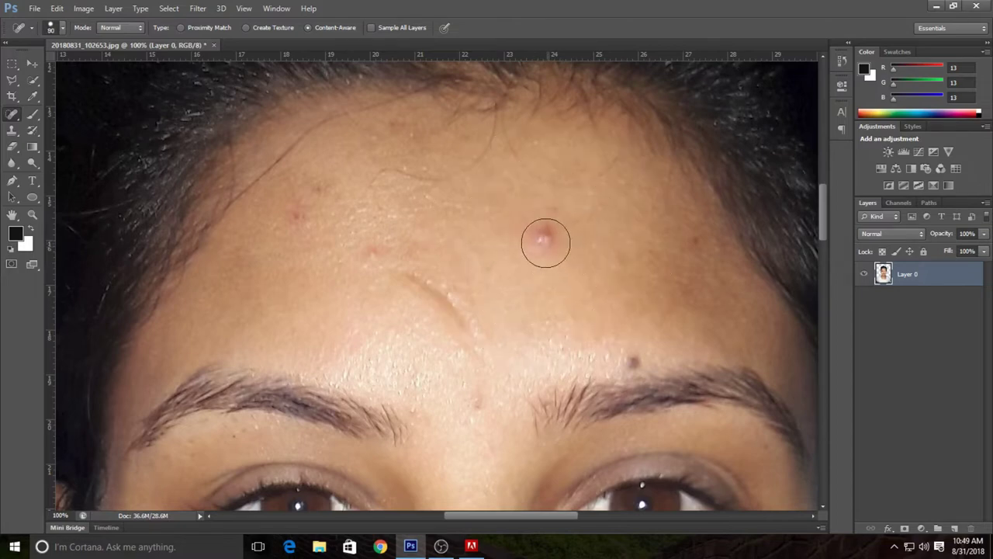
{"action": "key", "text": "bracketleft"}
{"action": "key", "text": "bracketleft"}
{"action": "key", "text": "bracketleft"}
Heal the forehead pimple, the upper-forehead red blemish, and the mole above the right eyebrow.
{"action": "left_click", "coordinate": [547, 238]}
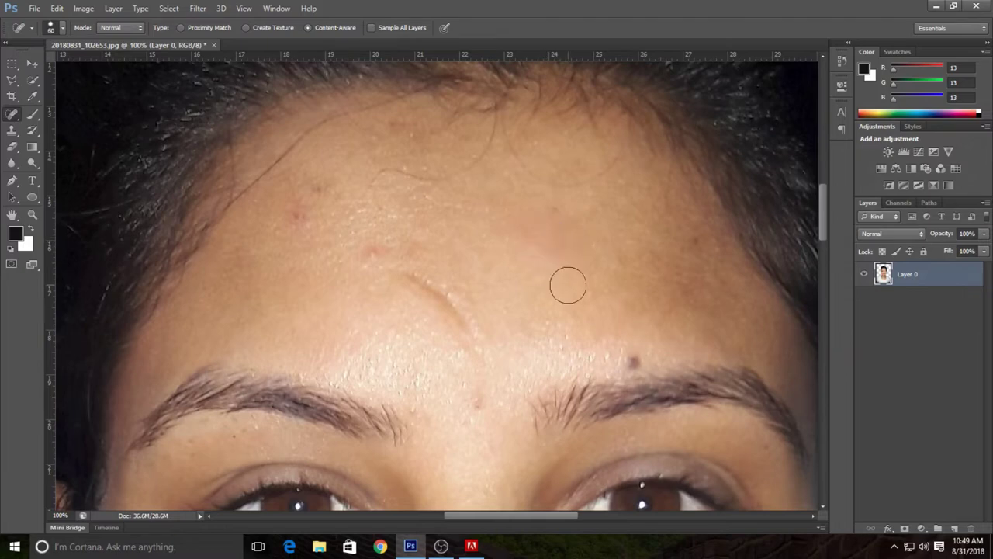
{"action": "scroll", "coordinate": [528, 273], "scroll_direction": "down", "scroll_amount": 2}
{"action": "left_click", "coordinate": [301, 159]}
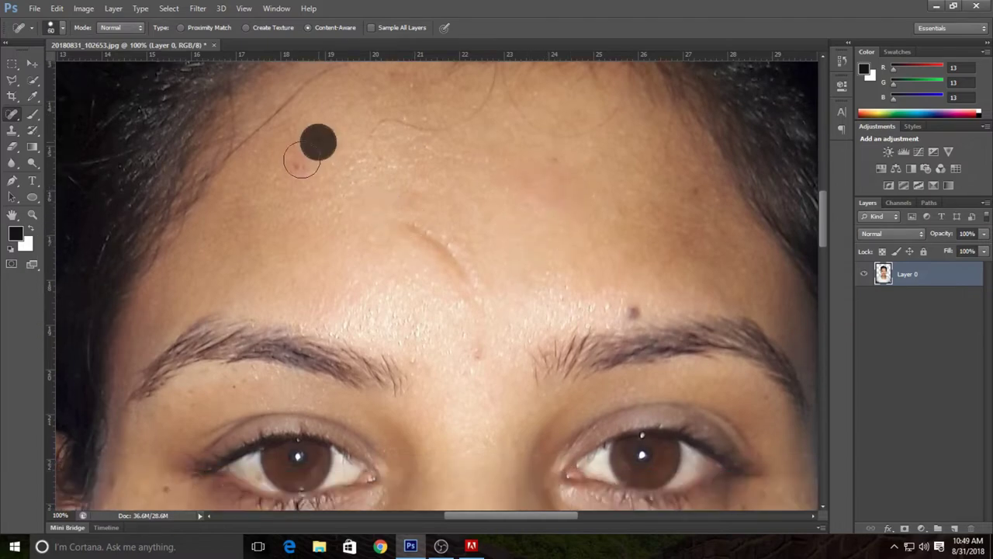
{"action": "scroll", "coordinate": [497, 240], "scroll_direction": "down", "scroll_amount": 1}
{"action": "left_click", "coordinate": [633, 290]}
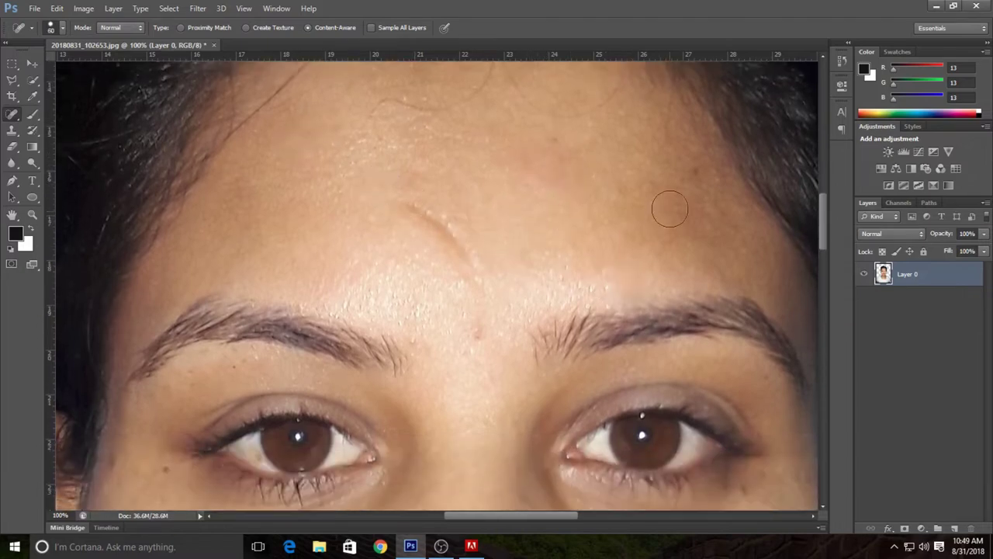
Heal the mole and dark spots beside the nose and nostril.
{"action": "scroll", "coordinate": [437, 337], "scroll_direction": "down", "scroll_amount": 3}
{"action": "scroll", "coordinate": [478, 262], "scroll_direction": "down", "scroll_amount": 1}
{"action": "scroll", "coordinate": [486, 297], "scroll_direction": "down", "scroll_amount": 2}
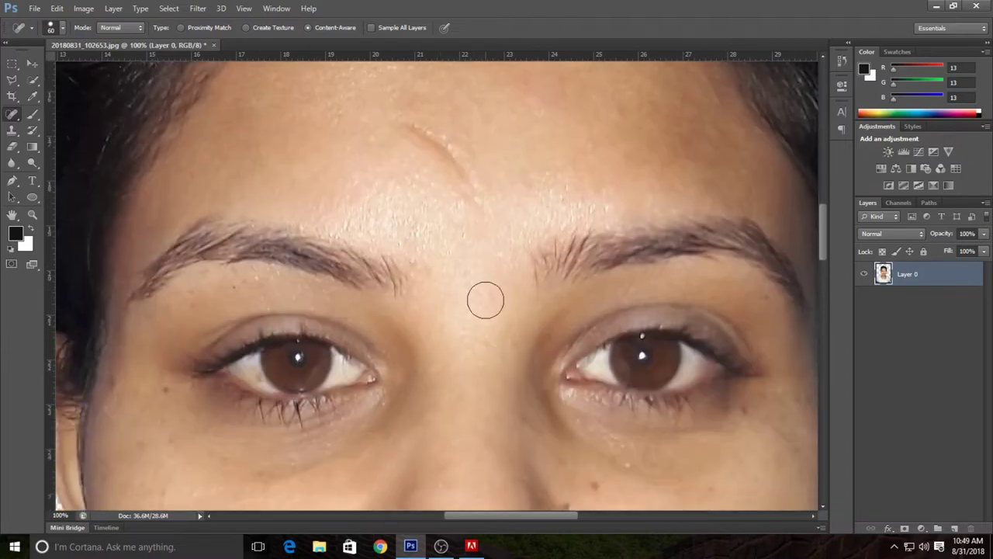
{"action": "scroll", "coordinate": [541, 338], "scroll_direction": "down", "scroll_amount": 4}
{"action": "scroll", "coordinate": [541, 338], "scroll_direction": "down", "scroll_amount": 3}
{"action": "left_click", "coordinate": [601, 236]}
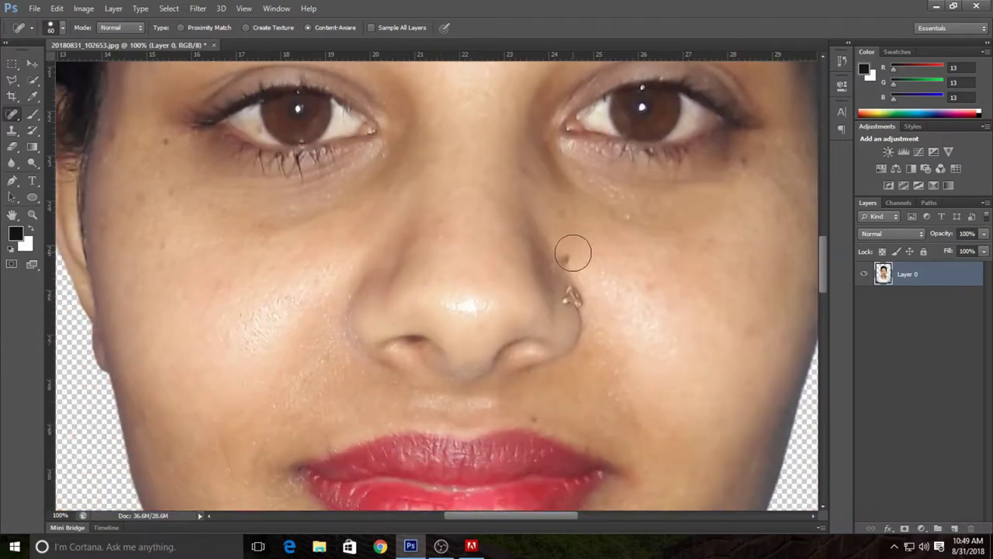
{"action": "left_click", "coordinate": [568, 252]}
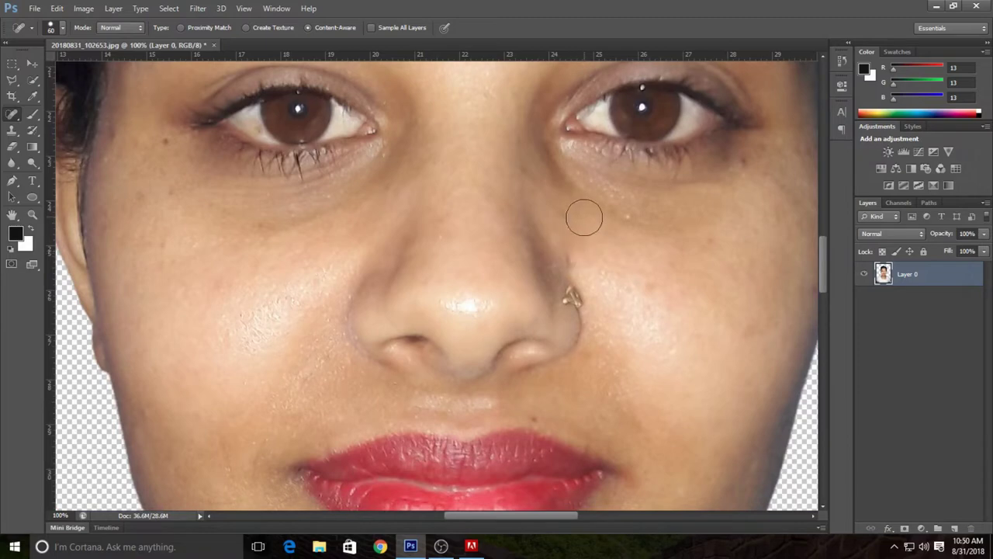
{"action": "left_click", "coordinate": [571, 259]}
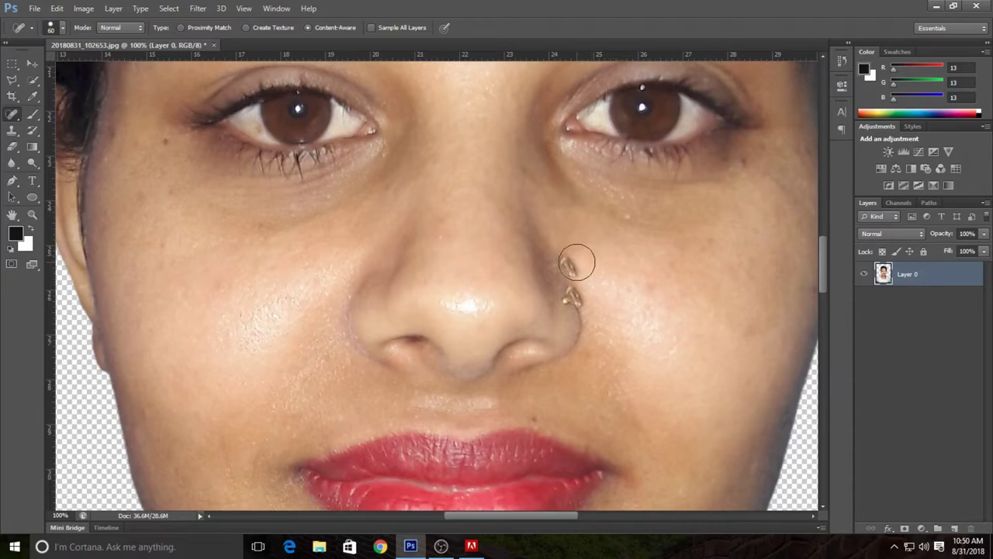
{"action": "left_click_drag", "start_coordinate": [579, 263], "coordinate": [567, 245]}
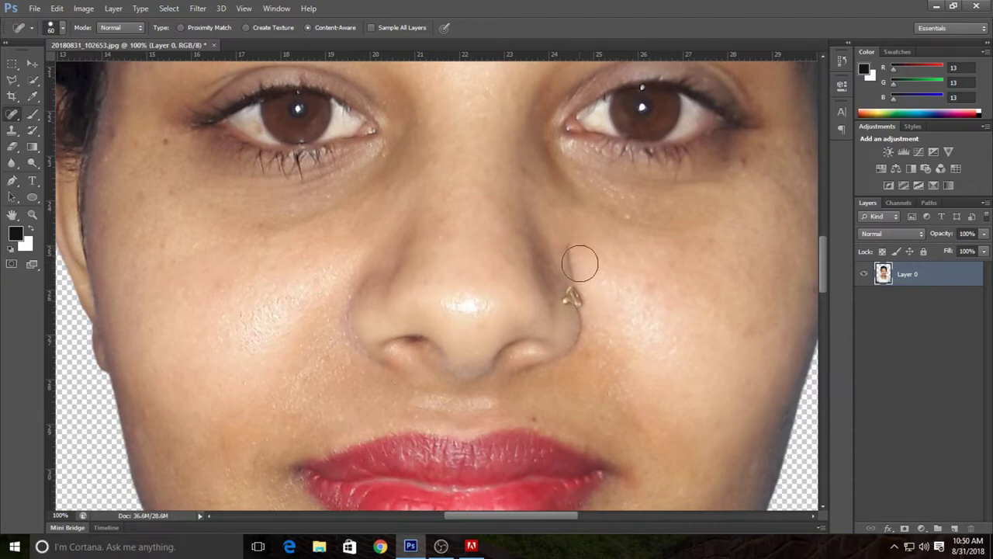
{"action": "scroll", "coordinate": [561, 288], "scroll_direction": "up", "scroll_amount": 3}
{"action": "scroll", "coordinate": [754, 306], "scroll_direction": "up", "scroll_amount": 2}
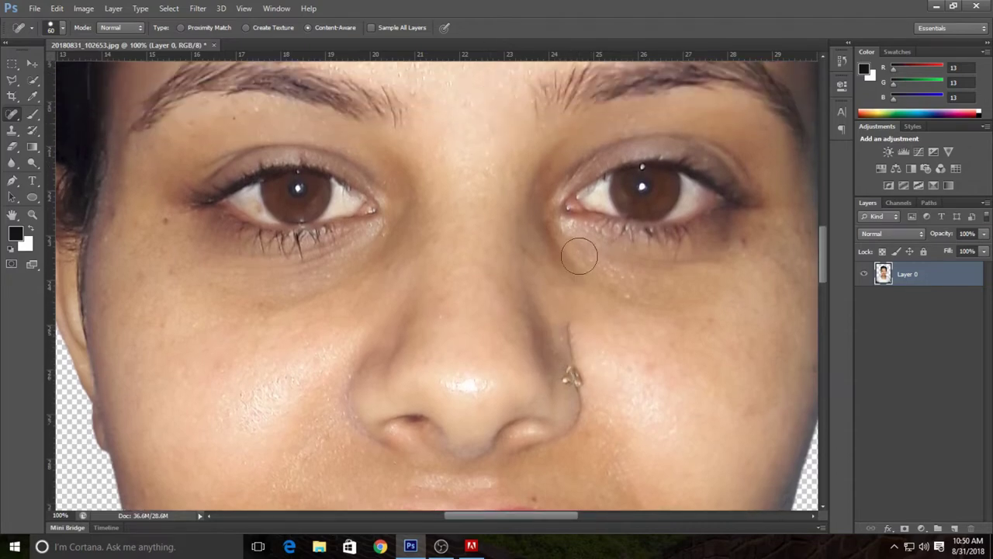
Patch away the thin crease above the nose pin with the Patch Tool.
{"action": "right_click", "coordinate": [14, 114]}
{"action": "left_click", "coordinate": [68, 136]}
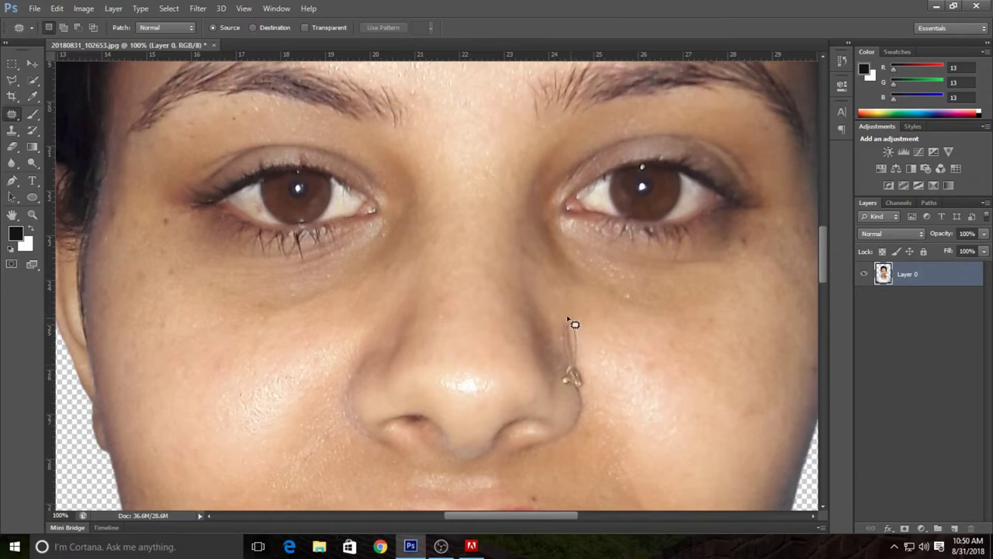
{"action": "mouse_move", "coordinate": [568, 319]}
{"action": "left_mouse_down"}
{"action": "mouse_move", "coordinate": [576, 336]}
{"action": "mouse_move", "coordinate": [570, 318]}
{"action": "left_mouse_up"}
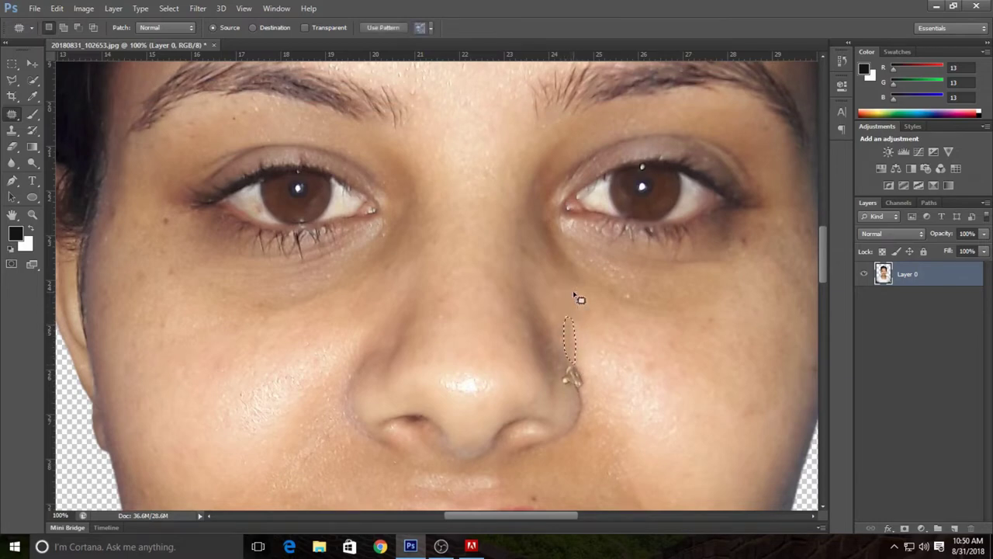
{"action": "left_click", "coordinate": [585, 332]}
{"action": "scroll", "coordinate": [643, 452], "scroll_direction": "down", "scroll_amount": 2}
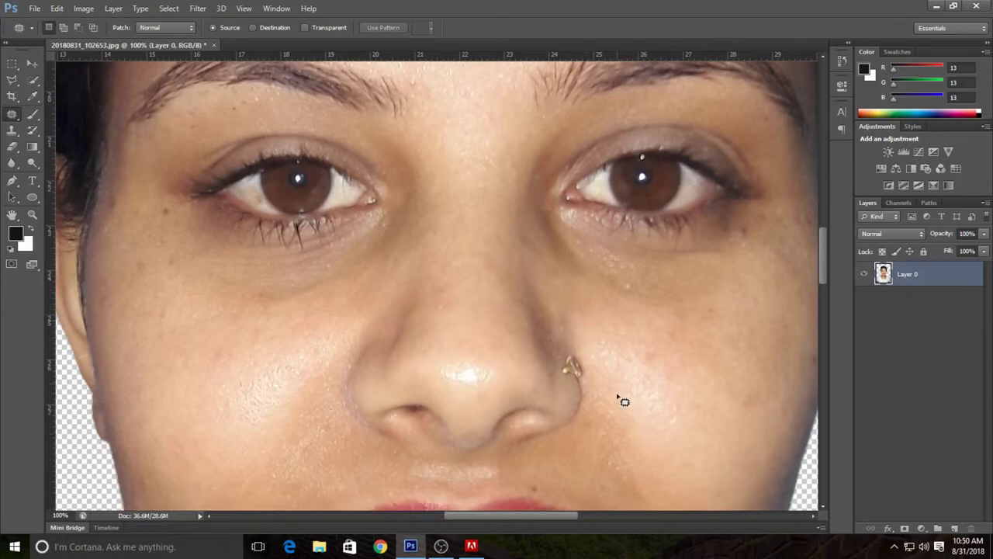
Return to the Spot Healing Brush and bring the forehead scar into view.
{"action": "right_click", "coordinate": [12, 115]}
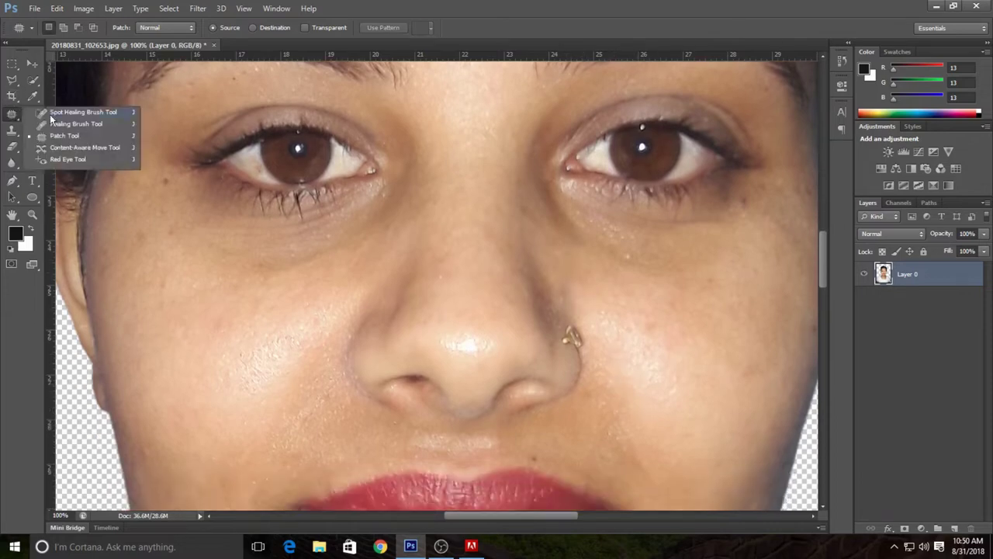
{"action": "left_click", "coordinate": [78, 114]}
{"action": "scroll", "coordinate": [678, 377], "scroll_direction": "down", "scroll_amount": 1}
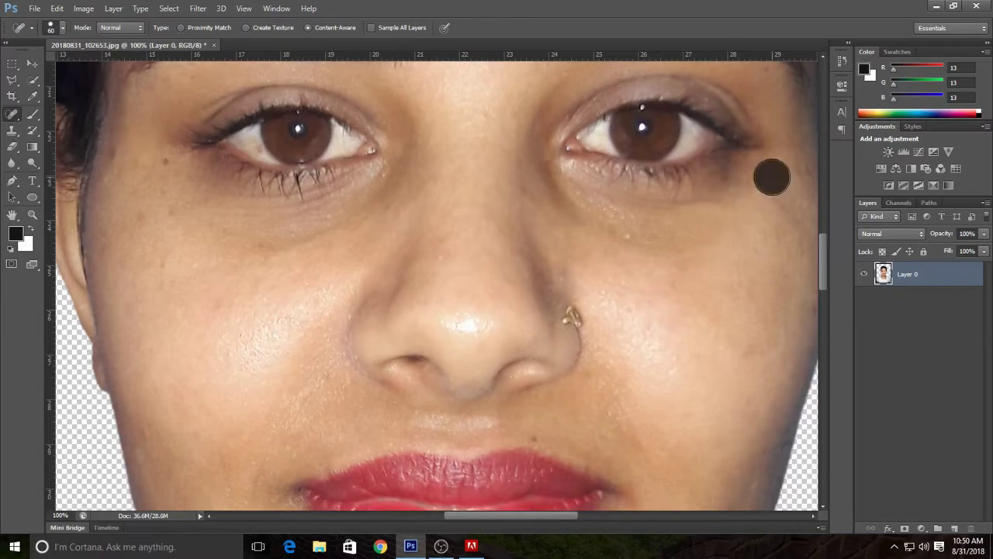
{"action": "scroll", "coordinate": [576, 381], "scroll_direction": "up", "scroll_amount": 3}
{"action": "scroll", "coordinate": [372, 318], "scroll_direction": "up", "scroll_amount": 3}
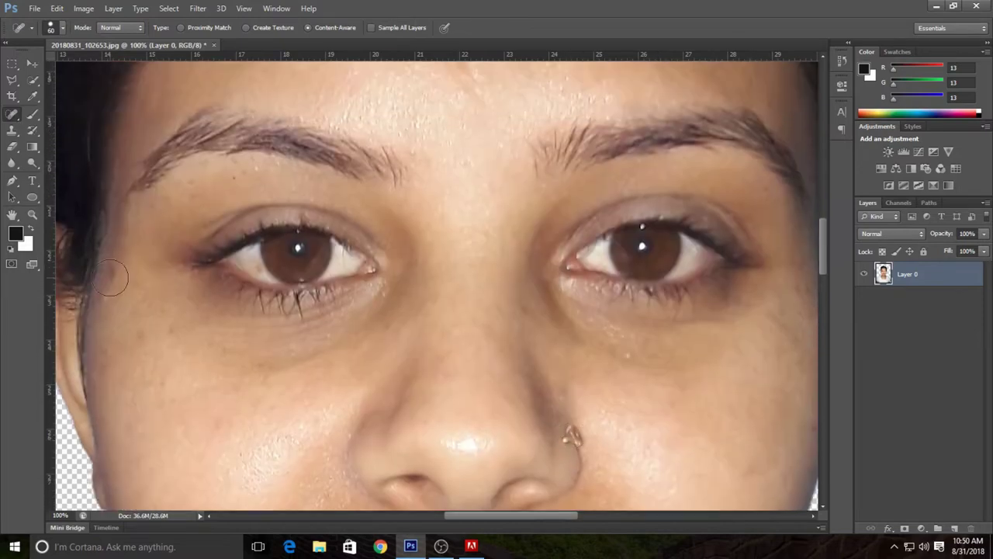
{"action": "scroll", "coordinate": [139, 287], "scroll_direction": "up", "scroll_amount": 2}
{"action": "scroll", "coordinate": [489, 277], "scroll_direction": "up", "scroll_amount": 3}
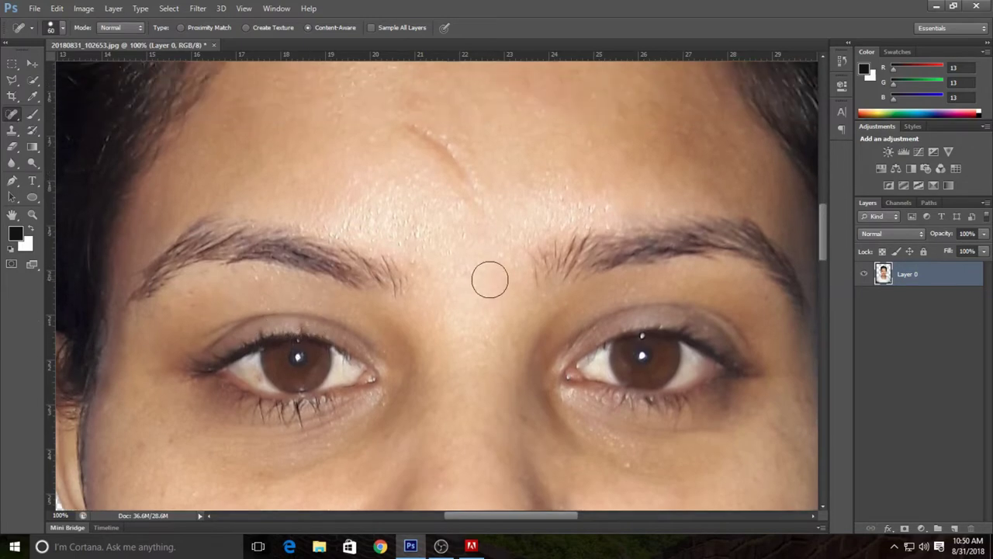
{"action": "scroll", "coordinate": [492, 292], "scroll_direction": "up", "scroll_amount": 2}
{"action": "scroll", "coordinate": [439, 257], "scroll_direction": "up", "scroll_amount": 3}
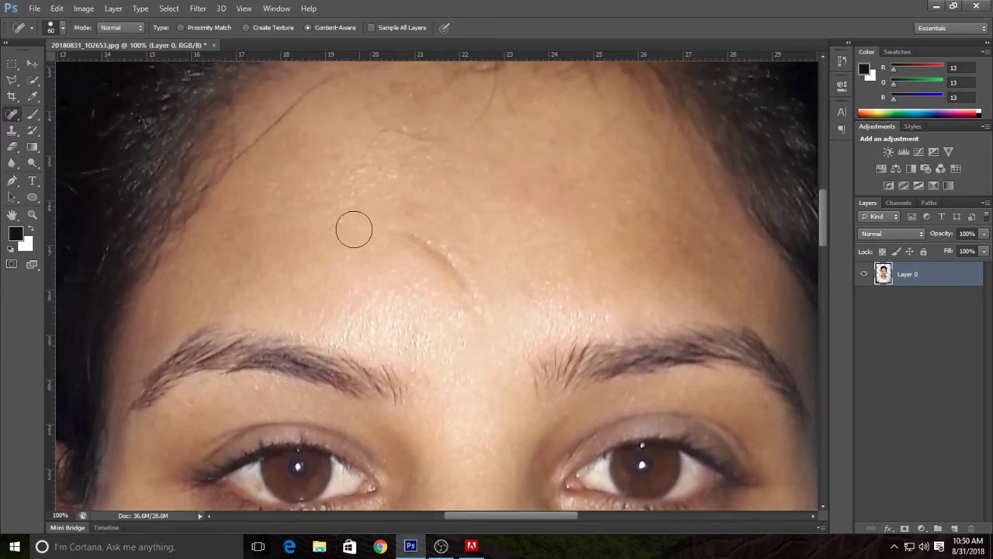
{"action": "scroll", "coordinate": [495, 252], "scroll_direction": "down", "scroll_amount": 2}
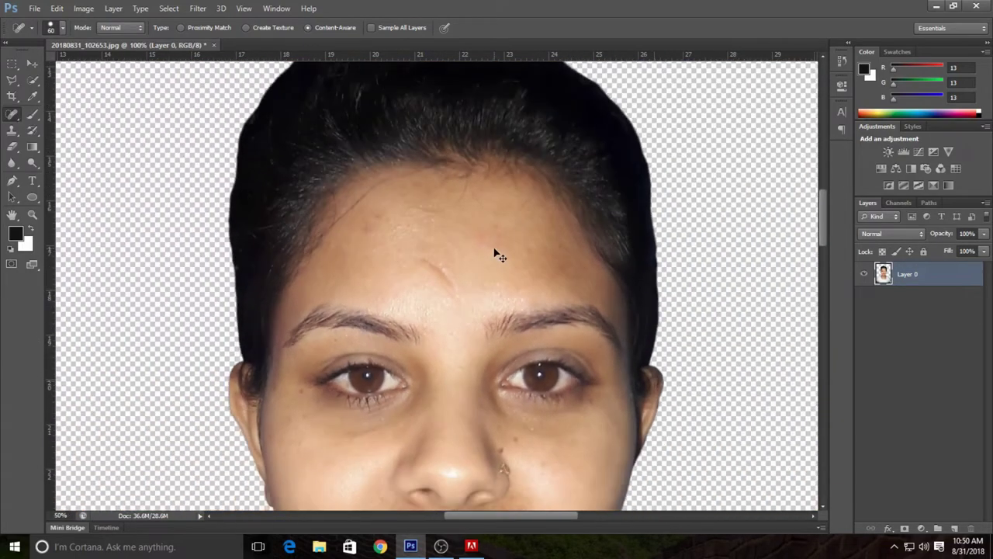
{"action": "scroll", "coordinate": [481, 248], "scroll_direction": "up", "scroll_amount": 2}
{"action": "scroll", "coordinate": [458, 248], "scroll_direction": "up", "scroll_amount": 1}
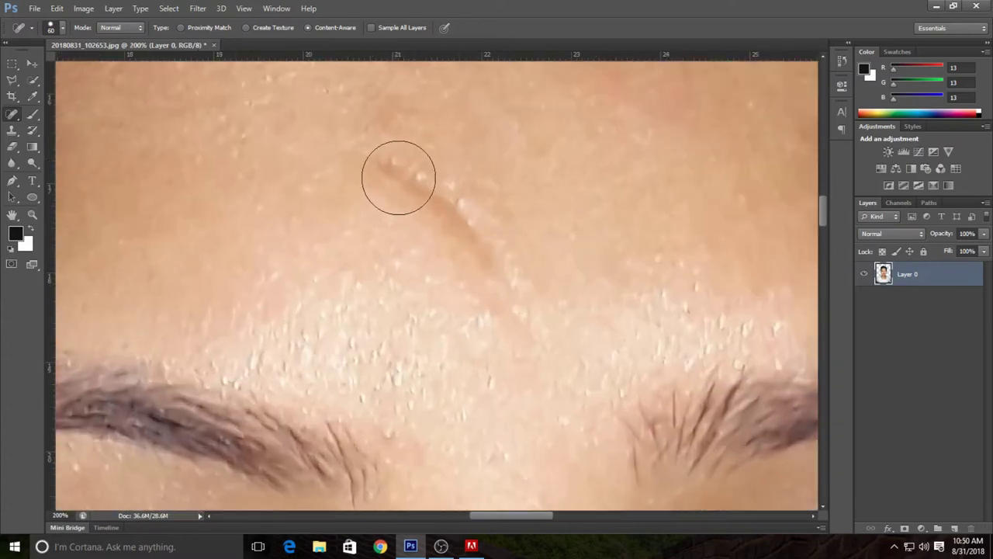
Patch the diagonal forehead scar onto clear skin with the Patch tool, then deselect.
{"action": "right_click", "coordinate": [12, 115]}
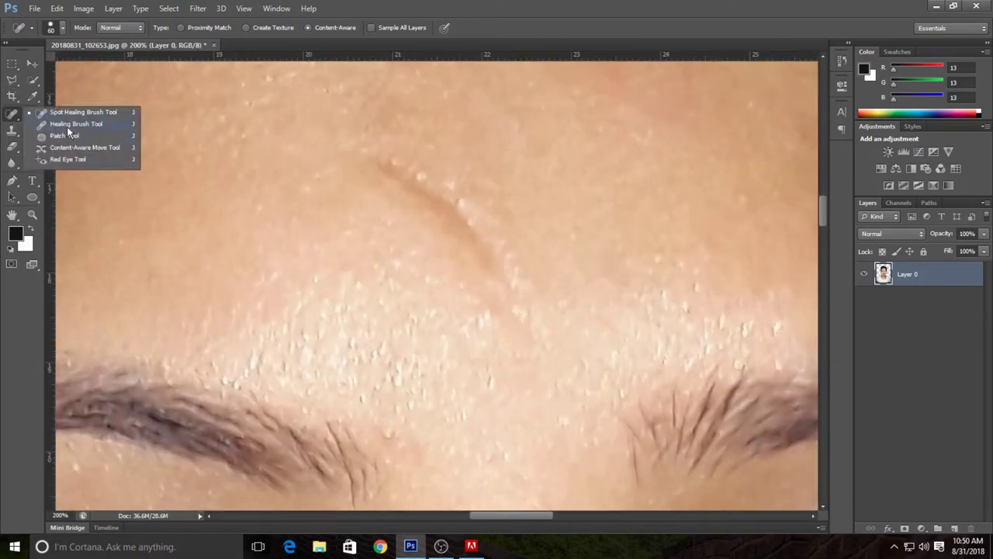
{"action": "left_click", "coordinate": [75, 124]}
{"action": "right_click", "coordinate": [12, 117]}
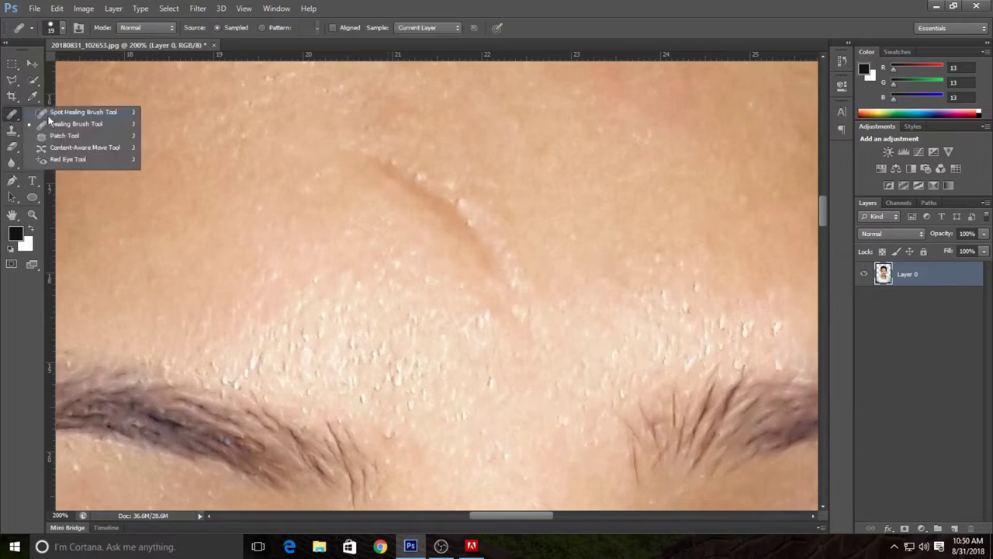
{"action": "left_click", "coordinate": [65, 136]}
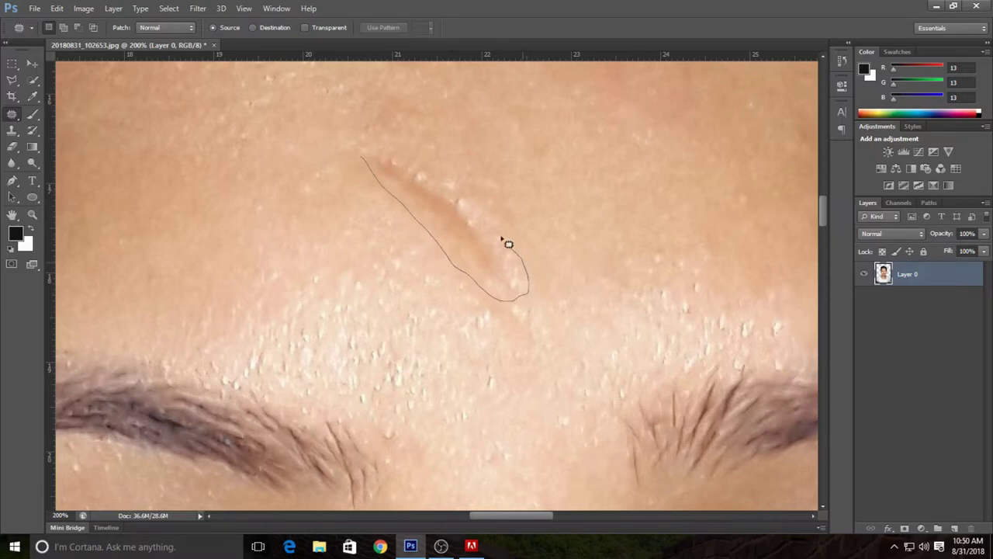
{"action": "left_click_drag", "start_coordinate": [368, 158], "coordinate": [364, 152]}
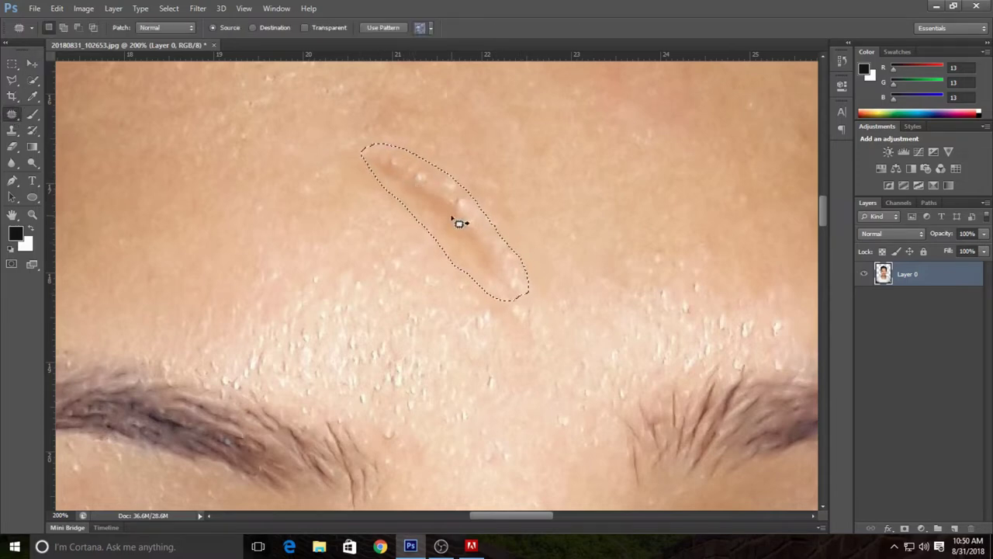
{"action": "left_click_drag", "start_coordinate": [450, 215], "coordinate": [510, 186]}
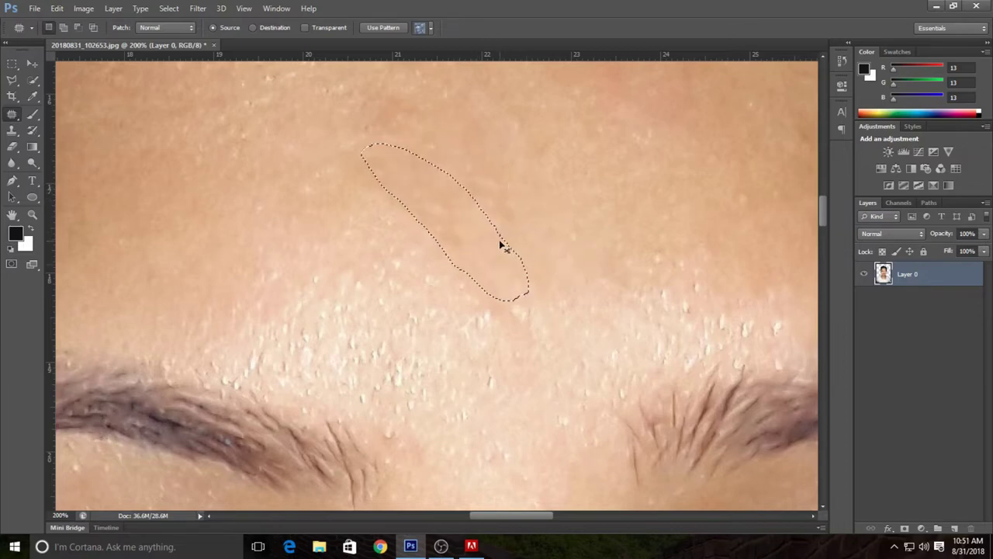
{"action": "key", "text": "ctrl+d"}
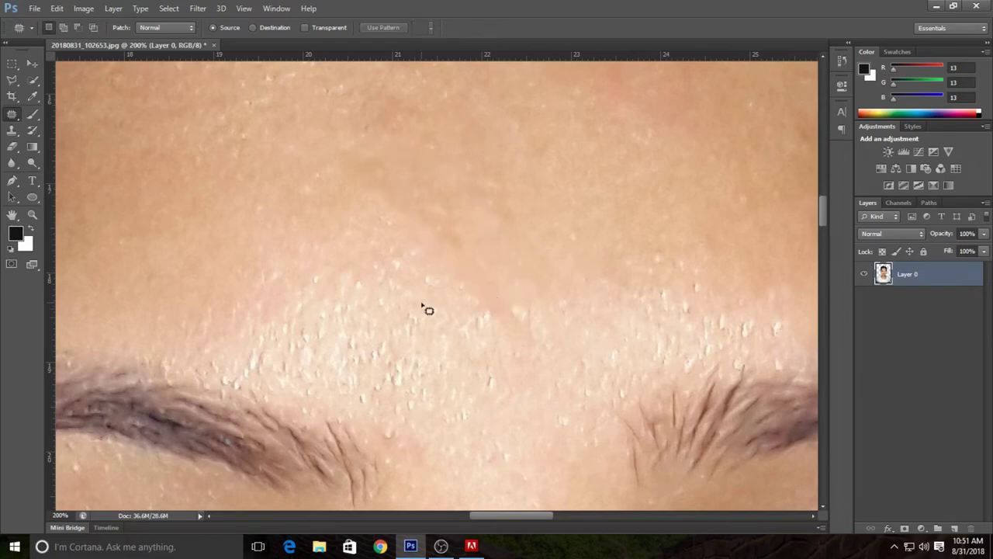
Heal the forehead blemishes with the Spot Healing Brush, including a long band across it.
{"action": "right_click", "coordinate": [11, 121]}
{"action": "left_click", "coordinate": [59, 114]}
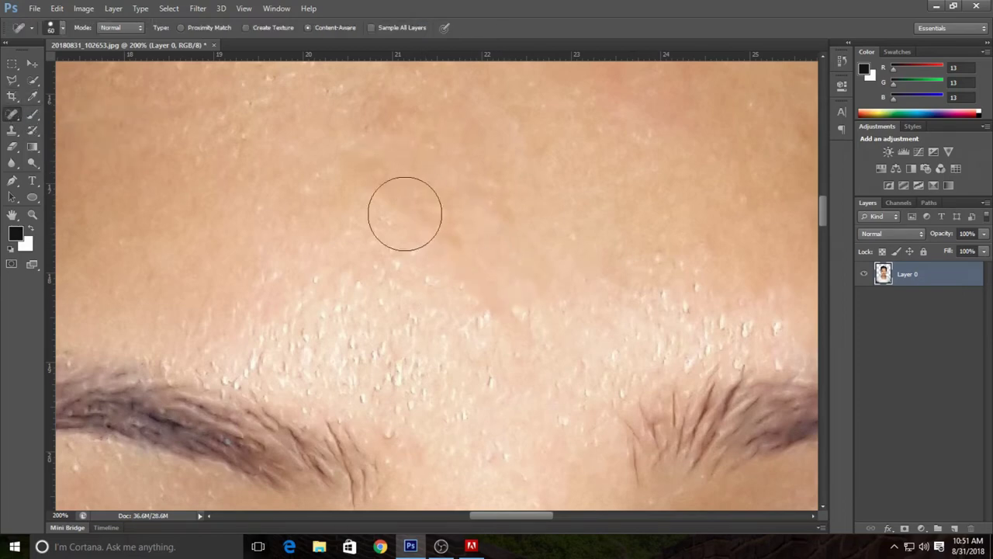
{"action": "left_click", "coordinate": [471, 255]}
{"action": "left_click_drag", "start_coordinate": [455, 247], "coordinate": [360, 160]}
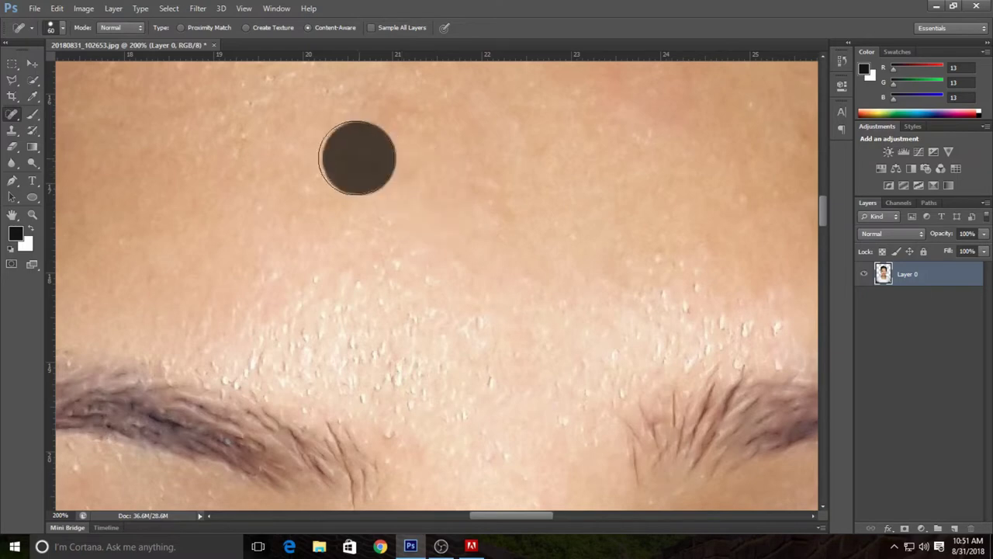
{"action": "key", "text": "ctrl+minus"}
{"action": "key", "text": "ctrl+minus"}
{"action": "key", "text": "ctrl+minus"}
{"action": "key", "text": "ctrl+minus"}
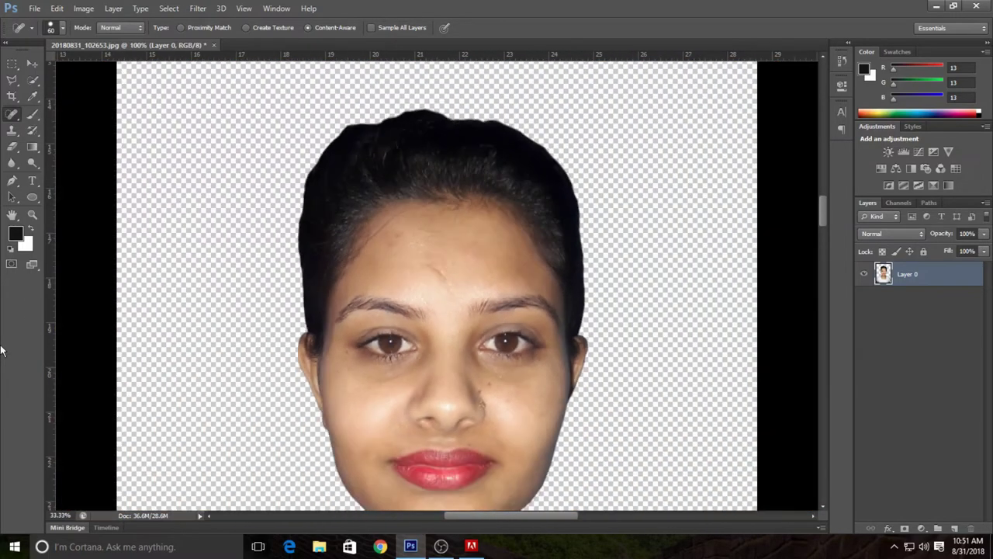
{"action": "key", "text": "ctrl+minus"}
{"action": "key", "text": "ctrl+minus"}
{"action": "key", "text": "ctrl+minus"}
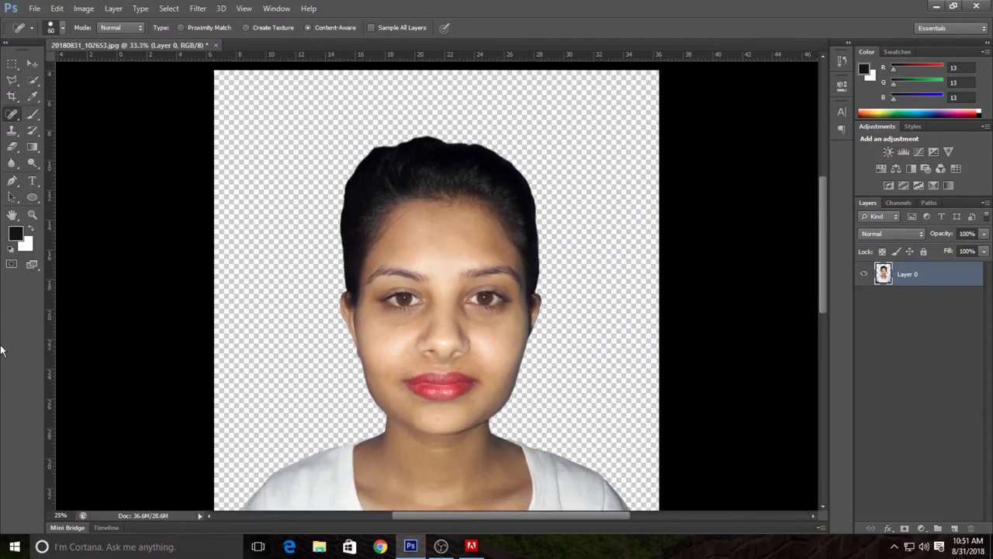
{"action": "key", "text": "ctrl+minus"}
{"action": "key", "text": "ctrl+plus"}
{"action": "key", "text": "ctrl+plus"}
{"action": "key", "text": "ctrl+plus"}
{"action": "key", "text": "ctrl+plus"}
{"action": "key", "text": "ctrl+plus"}
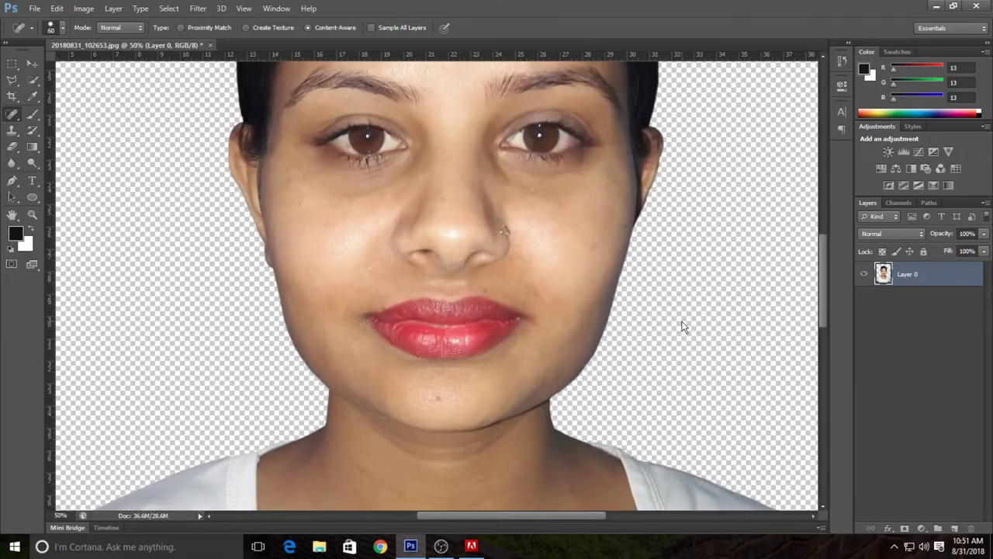
{"action": "scroll", "coordinate": [683, 326], "scroll_direction": "up", "scroll_amount": 3}
{"action": "scroll", "coordinate": [680, 326], "scroll_direction": "up", "scroll_amount": 3}
{"action": "scroll", "coordinate": [681, 326], "scroll_direction": "up", "scroll_amount": 1}
{"action": "key", "text": "ctrl+plus"}
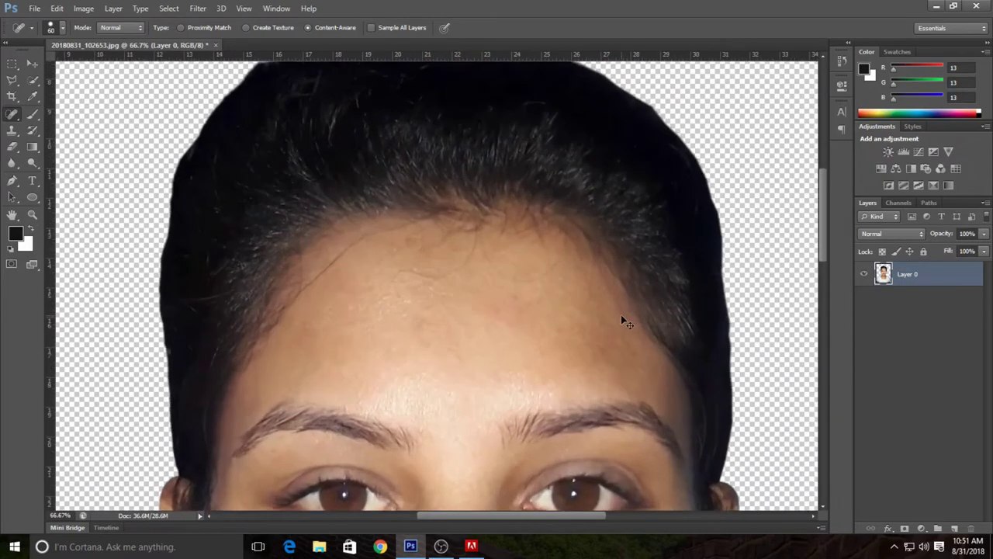
{"action": "key", "text": "ctrl+plus"}
{"action": "key", "text": "ctrl+plus"}
{"action": "left_click_drag", "start_coordinate": [393, 251], "coordinate": [496, 247]}
{"action": "left_click_drag", "start_coordinate": [531, 201], "coordinate": [313, 241]}
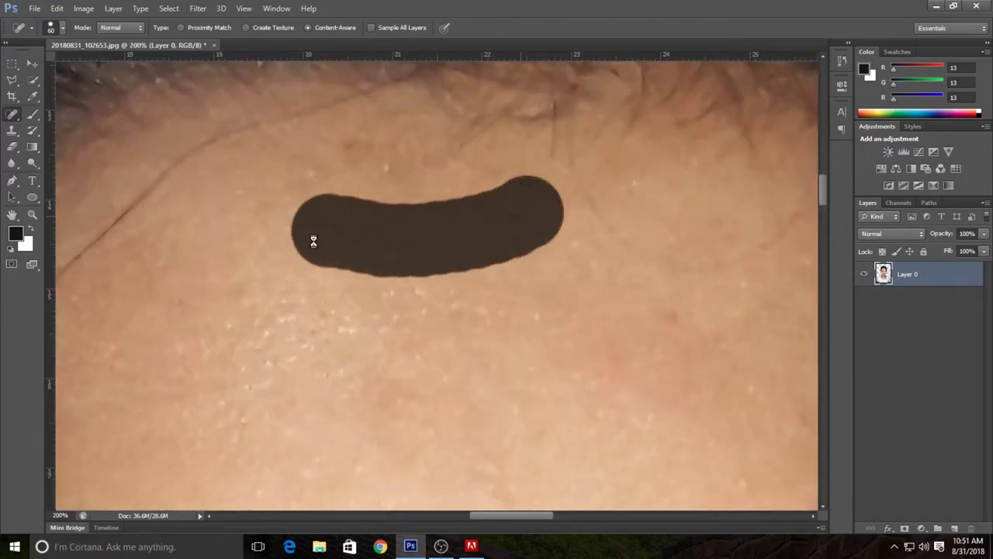
Heal the scattered spots and streaks on the first cheek.
{"action": "scroll", "coordinate": [104, 337], "scroll_direction": "up", "scroll_amount": 1}
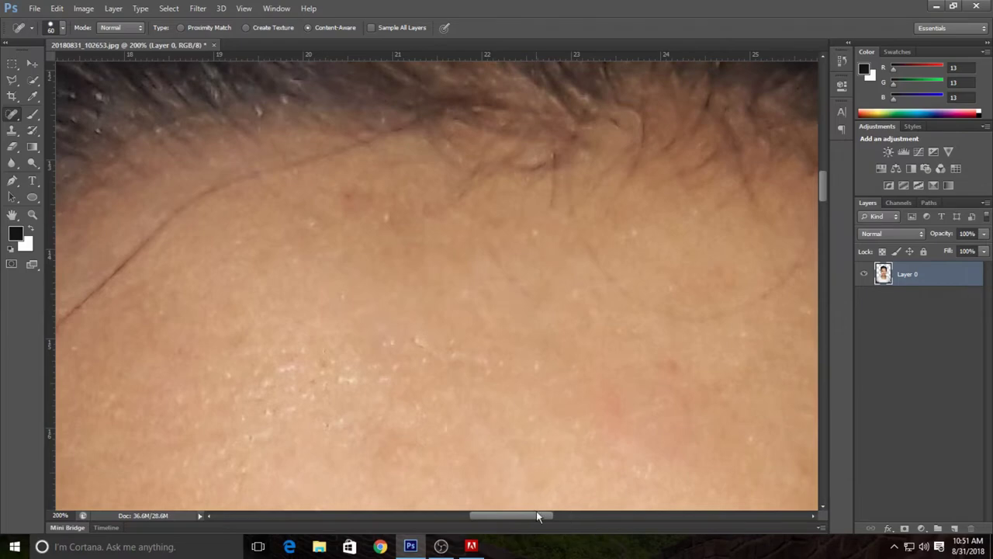
{"action": "left_click_drag", "start_coordinate": [536, 515], "coordinate": [484, 512]}
{"action": "scroll", "coordinate": [612, 465], "scroll_direction": "down", "scroll_amount": 2}
{"action": "scroll", "coordinate": [581, 470], "scroll_direction": "down", "scroll_amount": 2}
{"action": "scroll", "coordinate": [551, 466], "scroll_direction": "down", "scroll_amount": 2}
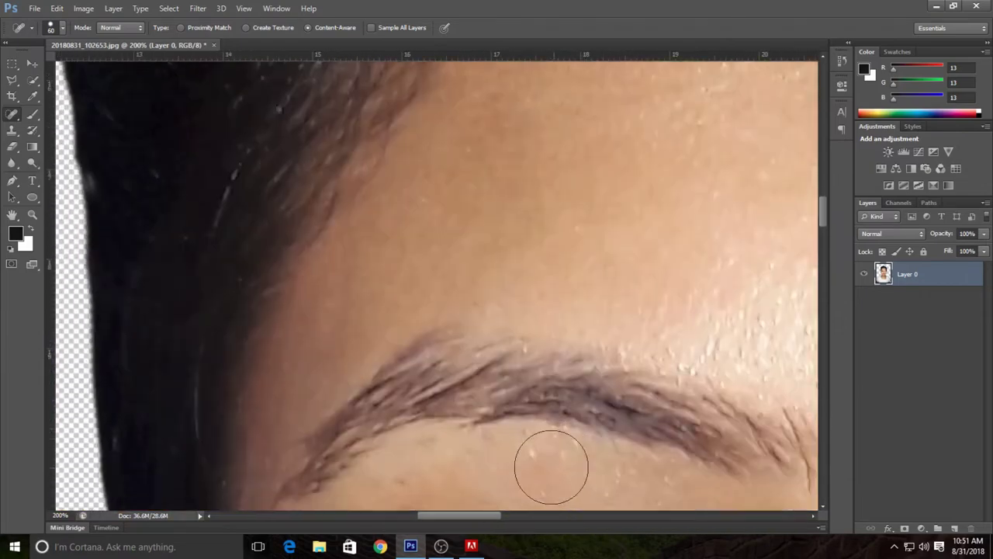
{"action": "scroll", "coordinate": [515, 465], "scroll_direction": "down", "scroll_amount": 1}
{"action": "scroll", "coordinate": [519, 460], "scroll_direction": "down", "scroll_amount": 1}
{"action": "scroll", "coordinate": [581, 452], "scroll_direction": "down", "scroll_amount": 1}
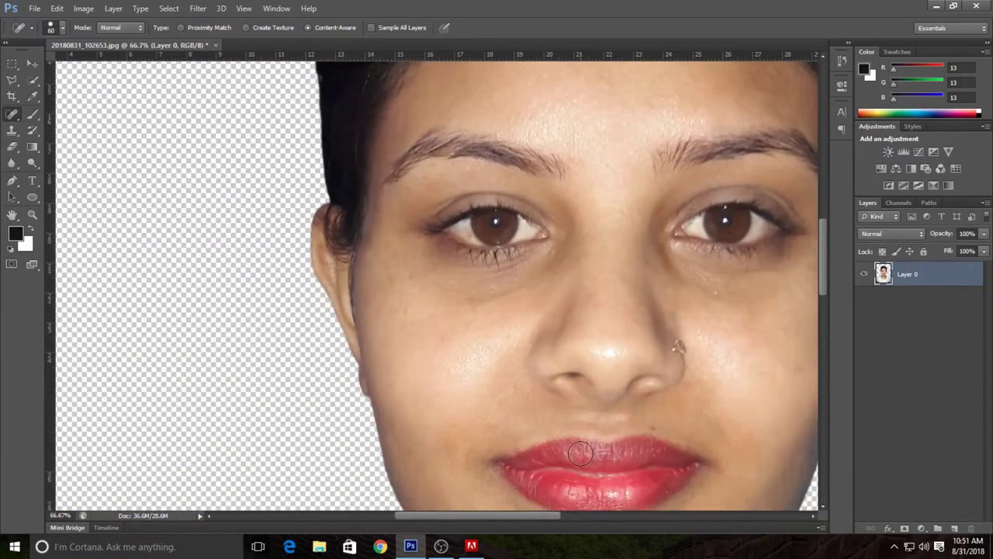
{"action": "scroll", "coordinate": [580, 452], "scroll_direction": "down", "scroll_amount": 2}
{"action": "left_click_drag", "start_coordinate": [434, 275], "coordinate": [479, 262]}
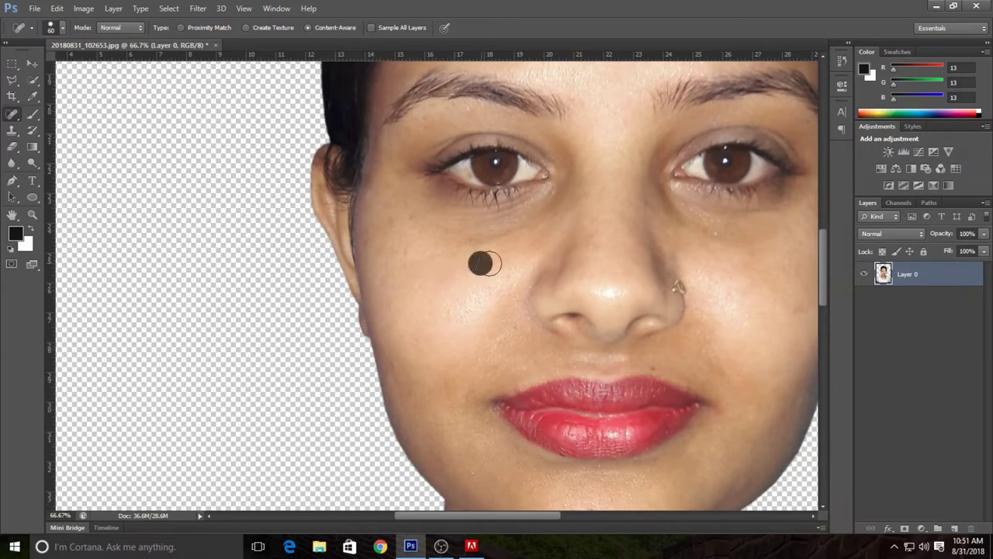
{"action": "left_click_drag", "start_coordinate": [411, 221], "coordinate": [397, 221]}
{"action": "left_click", "coordinate": [375, 235]}
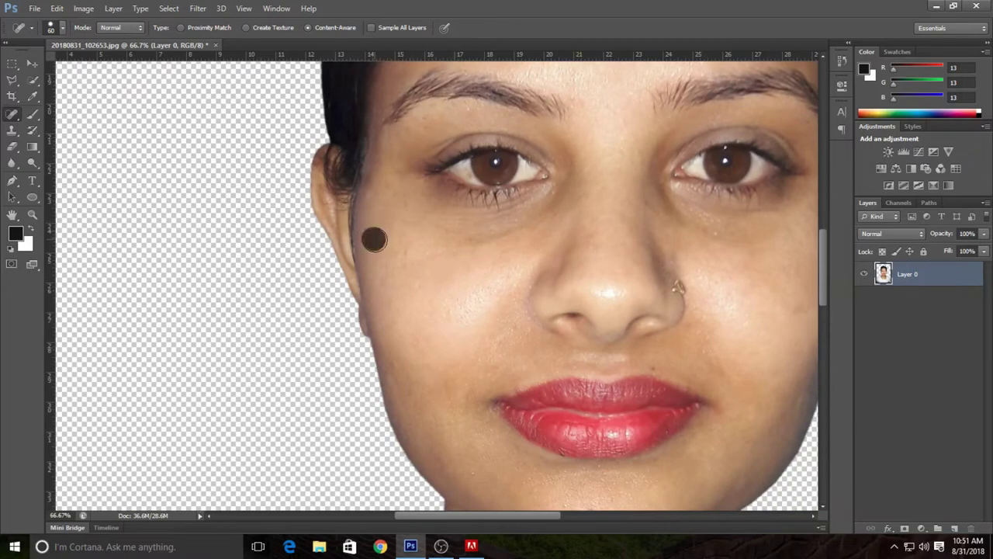
{"action": "left_click_drag", "start_coordinate": [405, 287], "coordinate": [420, 299]}
{"action": "left_click", "coordinate": [478, 250]}
{"action": "left_click_drag", "start_coordinate": [439, 397], "coordinate": [443, 337]}
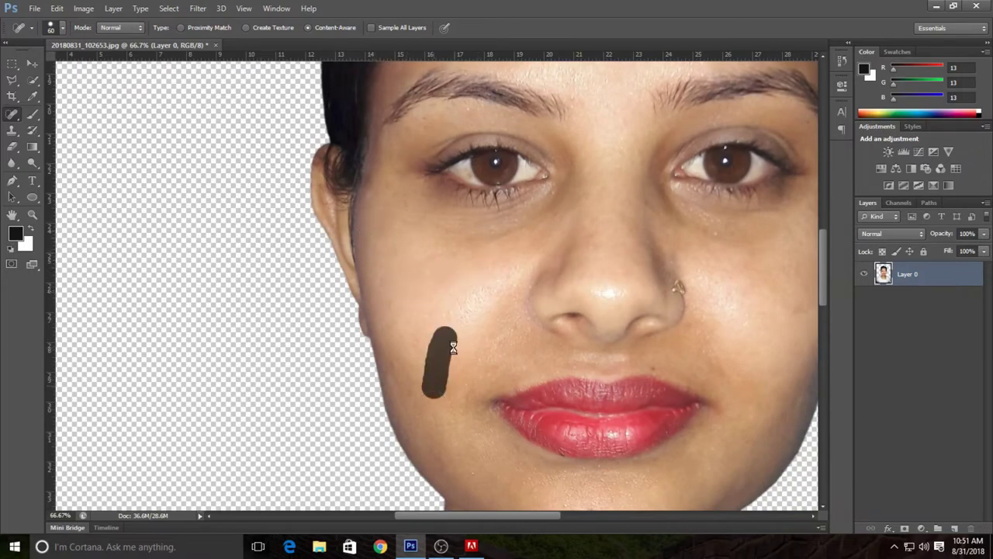
Heal the spots beside the lip corner and on the lower cheek.
{"action": "scroll", "coordinate": [678, 431], "scroll_direction": "down", "scroll_amount": 1}
{"action": "scroll", "coordinate": [678, 431], "scroll_direction": "down", "scroll_amount": 3}
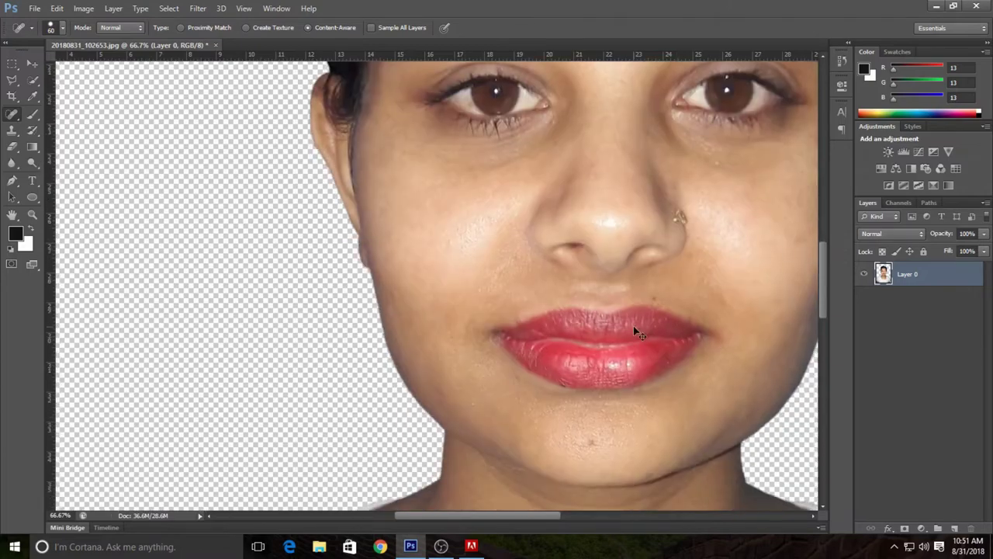
{"action": "key", "text": "ctrl+plus"}
{"action": "key", "text": "ctrl+plus"}
{"action": "left_click_drag", "start_coordinate": [493, 516], "coordinate": [580, 516]}
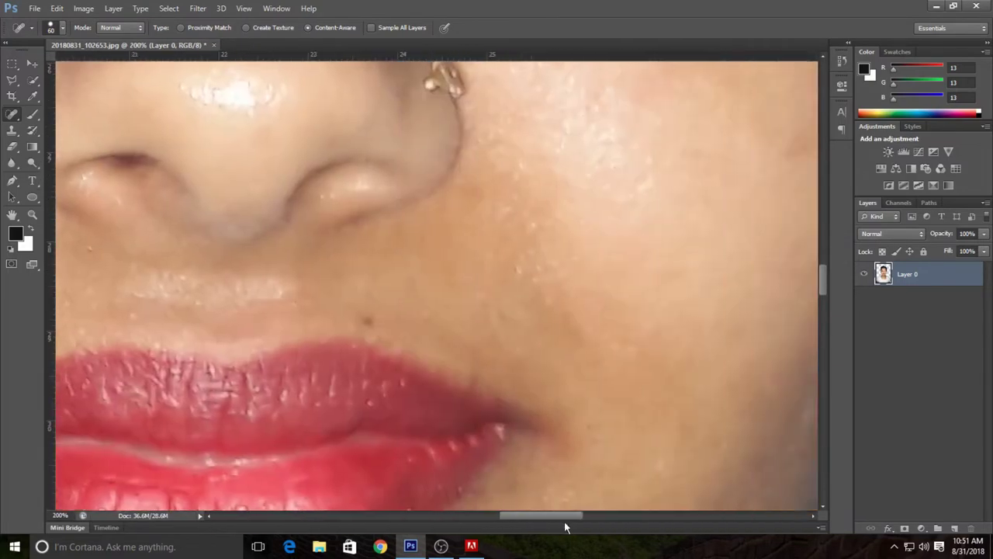
{"action": "left_click", "coordinate": [353, 301]}
{"action": "left_click_drag", "start_coordinate": [536, 330], "coordinate": [547, 367]}
{"action": "left_click", "coordinate": [373, 295]}
{"action": "scroll", "coordinate": [612, 459], "scroll_direction": "down", "scroll_amount": 5}
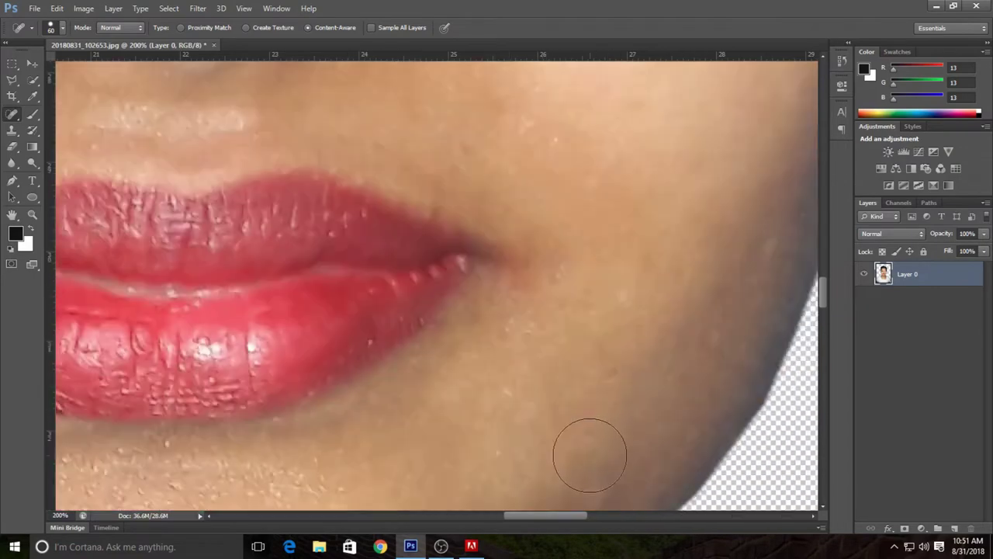
{"action": "mouse_move", "coordinate": [575, 215]}
{"action": "left_mouse_down"}
{"action": "mouse_move", "coordinate": [578, 260]}
{"action": "mouse_move", "coordinate": [421, 455]}
{"action": "left_mouse_up"}
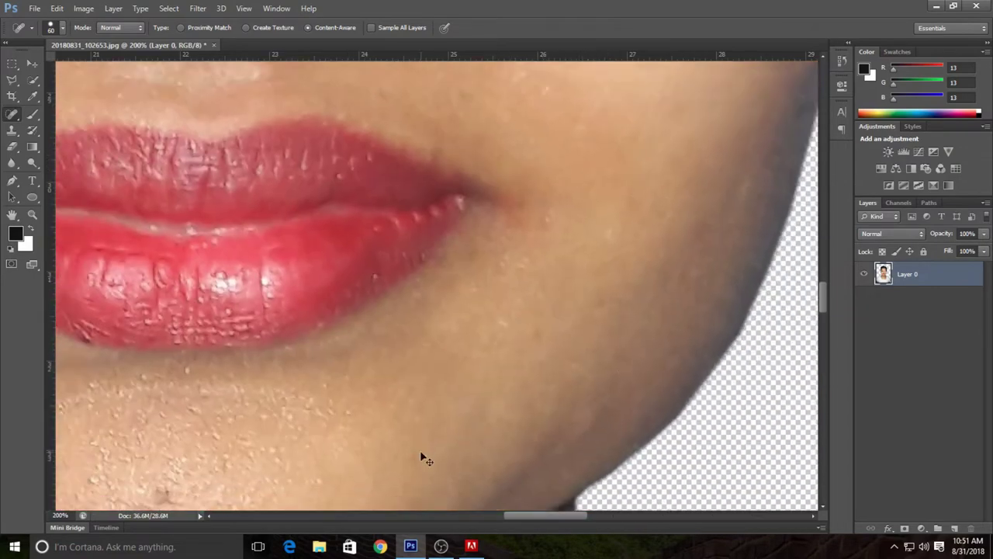
Heal the blemishes near the jaw, on the other cheek and beside the nose.
{"action": "key", "text": "ctrl+minus"}
{"action": "key", "text": "ctrl+minus"}
{"action": "key", "text": "ctrl+minus"}
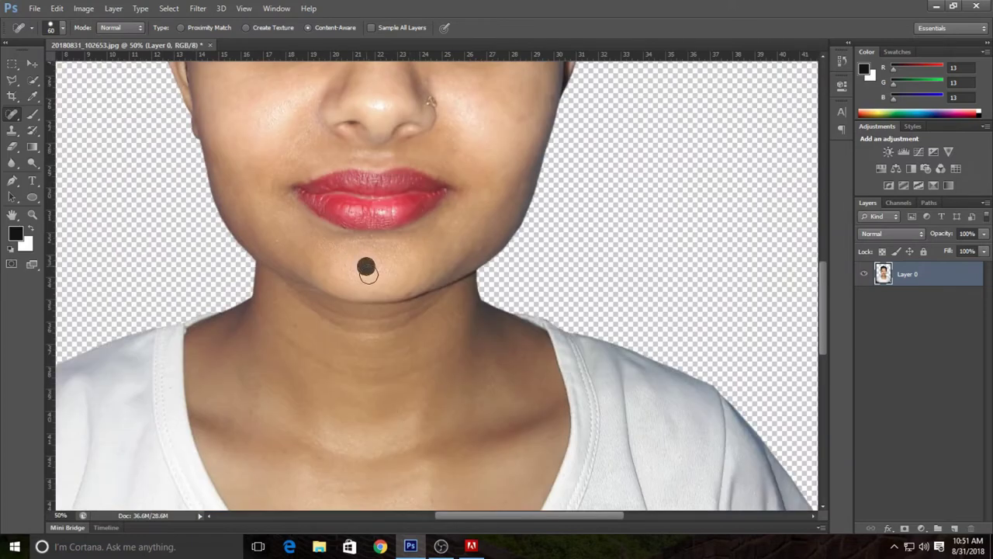
{"action": "scroll", "coordinate": [287, 282], "scroll_direction": "up", "scroll_amount": 2}
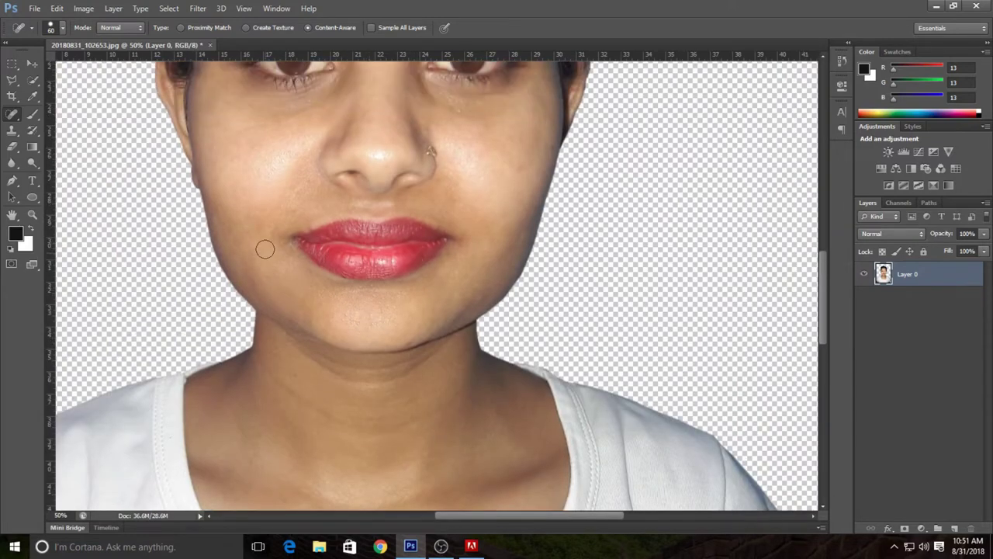
{"action": "mouse_move", "coordinate": [220, 206]}
{"action": "left_mouse_down"}
{"action": "mouse_move", "coordinate": [236, 255]}
{"action": "mouse_move", "coordinate": [304, 314]}
{"action": "left_mouse_up"}
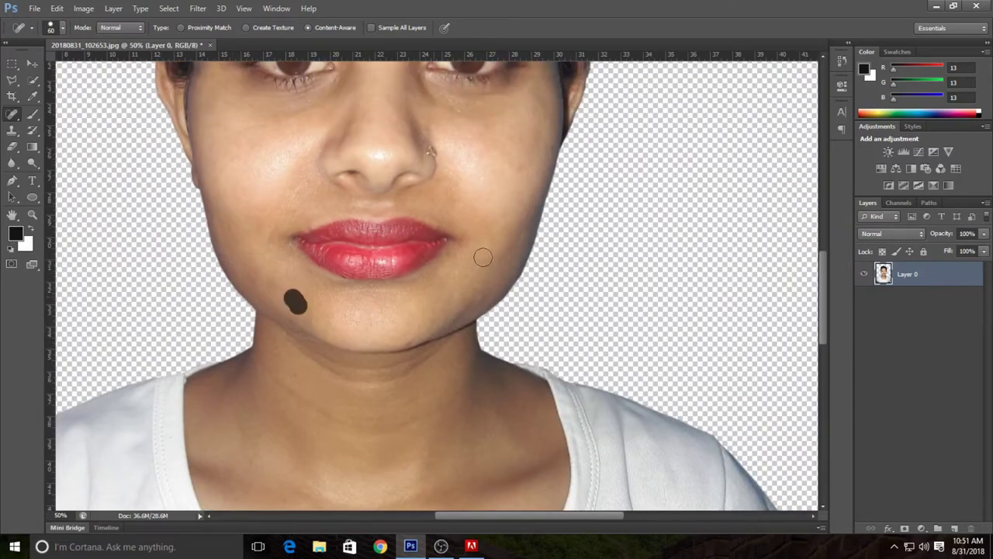
{"action": "left_click_drag", "start_coordinate": [488, 219], "coordinate": [481, 207]}
{"action": "left_click", "coordinate": [514, 176]}
{"action": "left_click_drag", "start_coordinate": [536, 164], "coordinate": [498, 169]}
{"action": "left_click", "coordinate": [470, 158]}
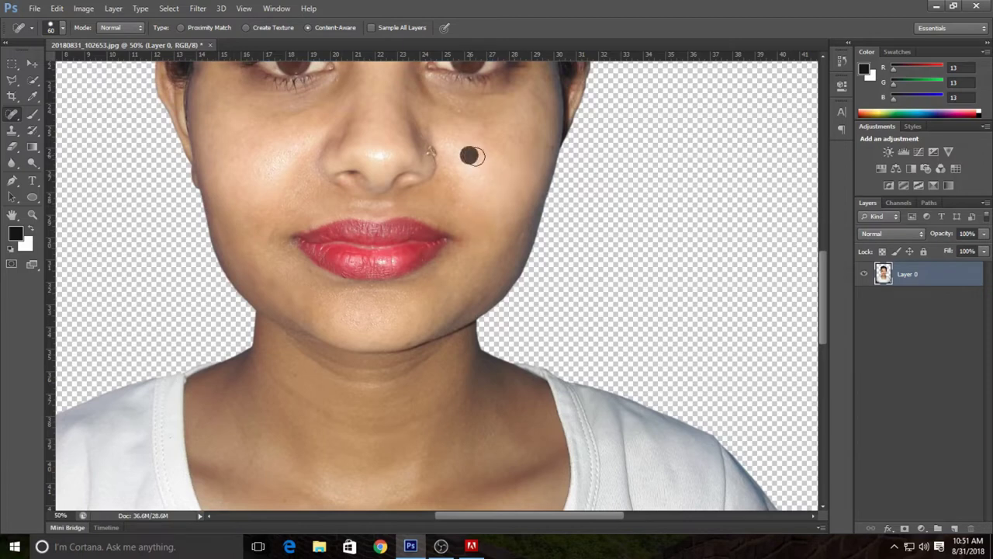
Heal a spot under the eye and three remaining forehead spots.
{"action": "scroll", "coordinate": [310, 180], "scroll_direction": "up", "scroll_amount": 2}
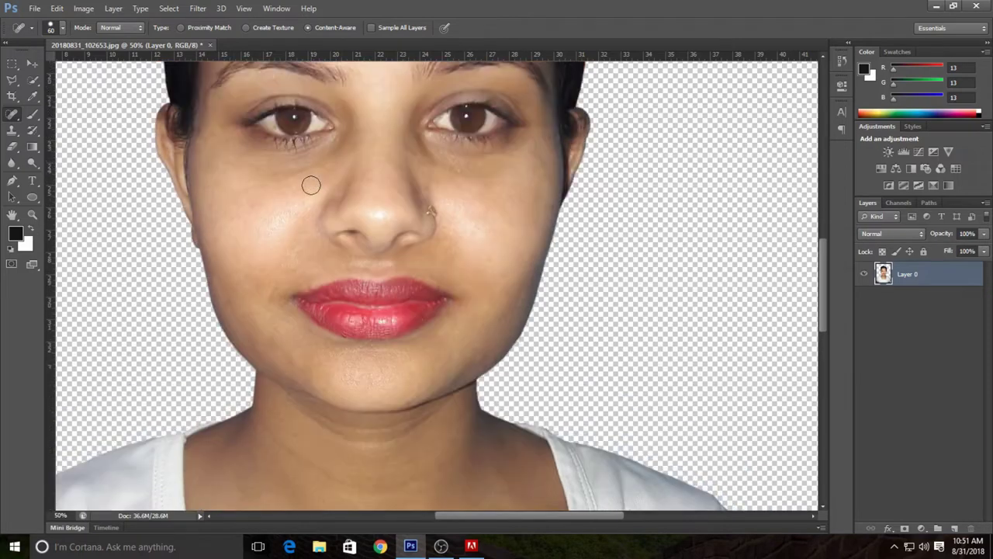
{"action": "scroll", "coordinate": [310, 183], "scroll_direction": "up", "scroll_amount": 3}
{"action": "left_click", "coordinate": [458, 289]}
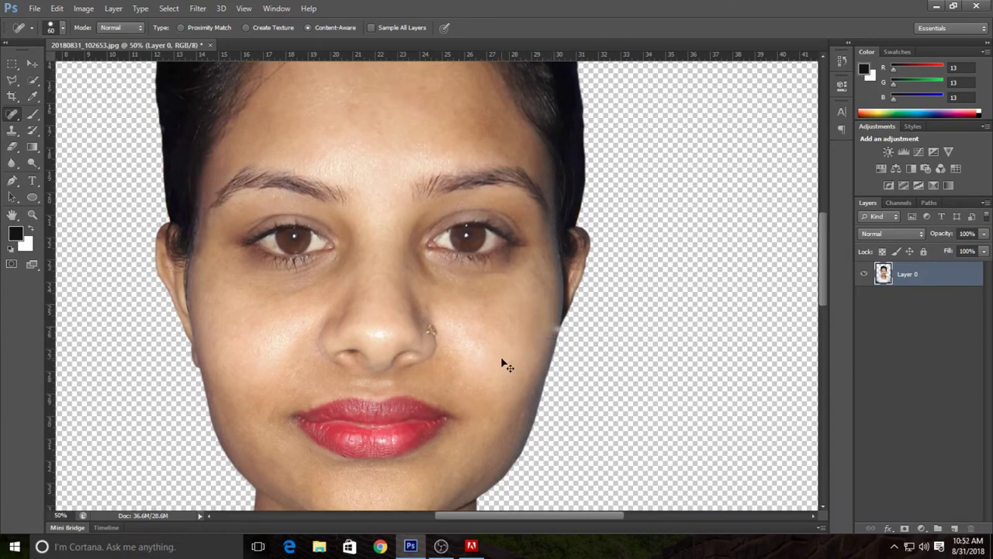
{"action": "scroll", "coordinate": [540, 350], "scroll_direction": "up", "scroll_amount": 3}
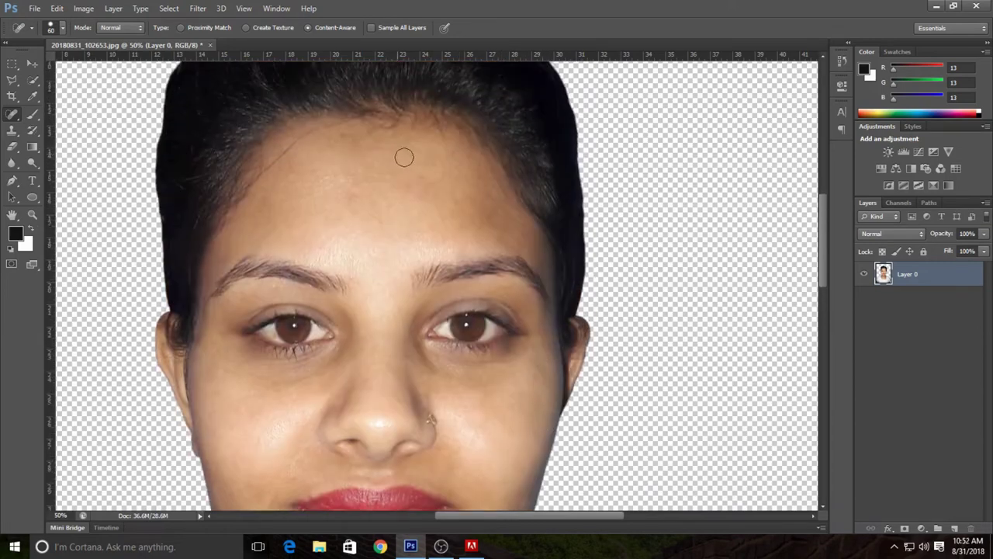
{"action": "left_click", "coordinate": [419, 196]}
{"action": "left_click", "coordinate": [355, 198]}
{"action": "left_click", "coordinate": [384, 204]}
Heal the spots and a short streak of blemishes on the neck.
{"action": "scroll", "coordinate": [437, 325], "scroll_direction": "down", "scroll_amount": 3}
{"action": "scroll", "coordinate": [436, 325], "scroll_direction": "down", "scroll_amount": 3}
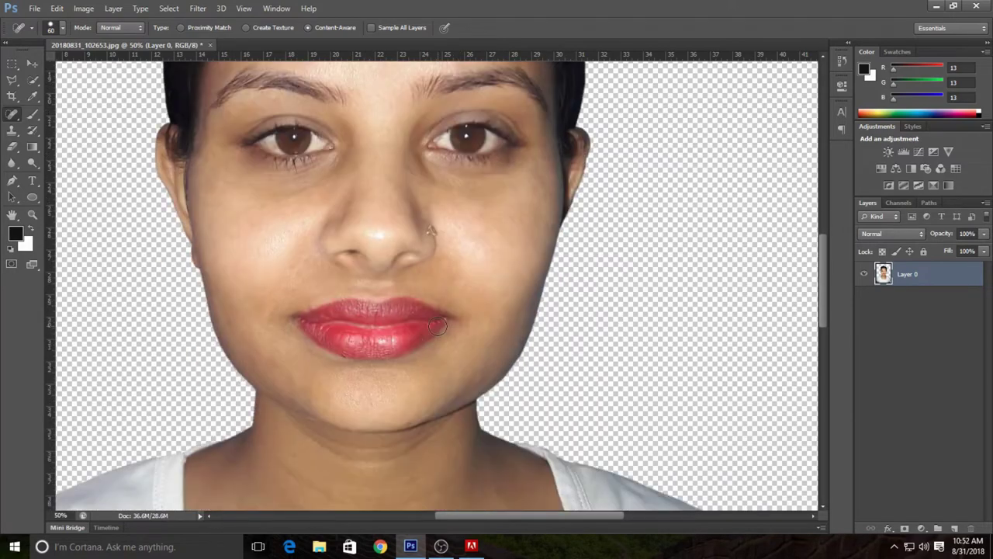
{"action": "scroll", "coordinate": [437, 325], "scroll_direction": "down", "scroll_amount": 3}
{"action": "scroll", "coordinate": [436, 327], "scroll_direction": "down", "scroll_amount": 3}
{"action": "scroll", "coordinate": [427, 341], "scroll_direction": "down", "scroll_amount": 3}
{"action": "scroll", "coordinate": [411, 287], "scroll_direction": "down", "scroll_amount": 3}
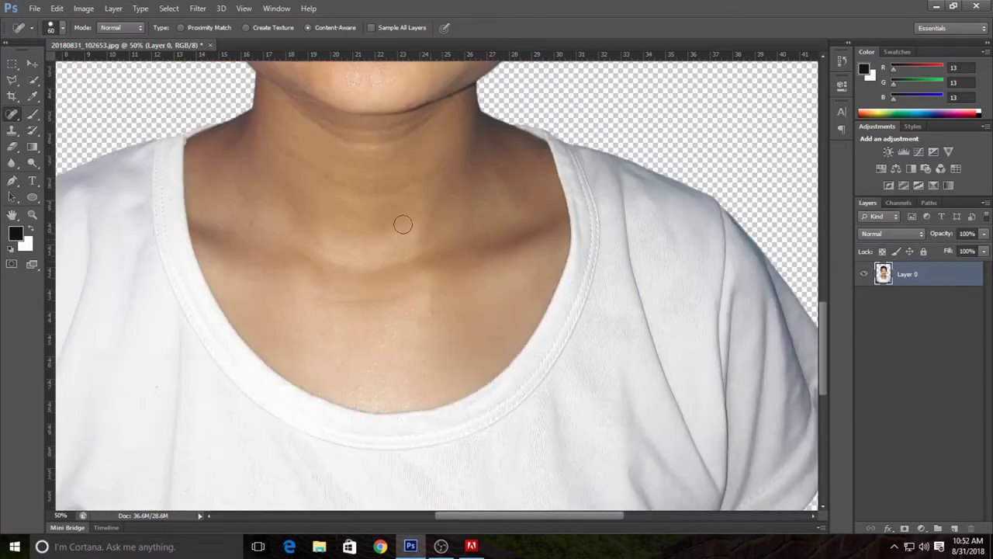
{"action": "left_click", "coordinate": [258, 200]}
{"action": "left_click", "coordinate": [485, 328]}
{"action": "left_click_drag", "start_coordinate": [425, 315], "coordinate": [466, 319]}
Review the neck and chest, then switch to the Move tool.
{"action": "scroll", "coordinate": [458, 330], "scroll_direction": "down", "scroll_amount": 1}
{"action": "scroll", "coordinate": [458, 330], "scroll_direction": "down", "scroll_amount": 1}
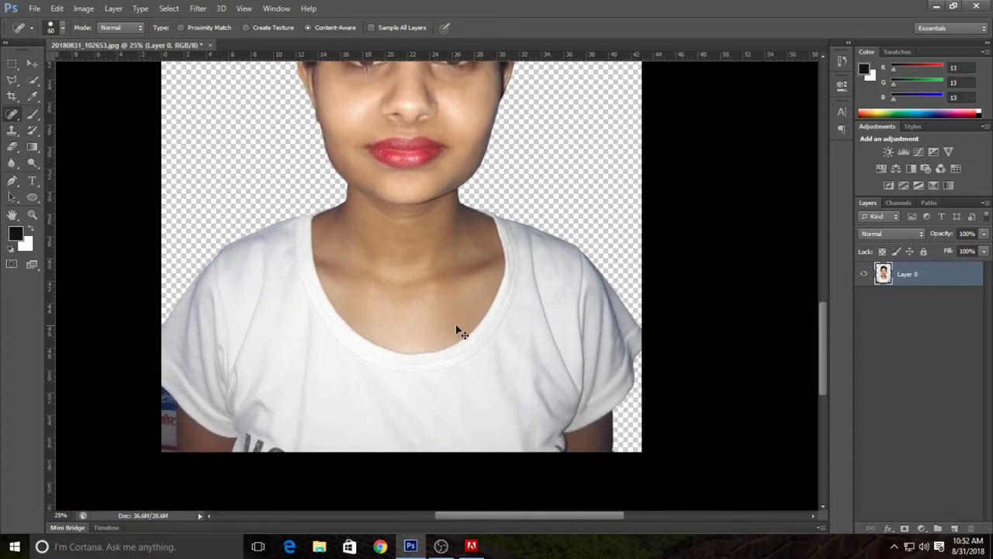
{"action": "scroll", "coordinate": [457, 329], "scroll_direction": "down", "scroll_amount": 1}
{"action": "scroll", "coordinate": [456, 326], "scroll_direction": "down", "scroll_amount": 1}
{"action": "scroll", "coordinate": [456, 326], "scroll_direction": "up", "scroll_amount": 1}
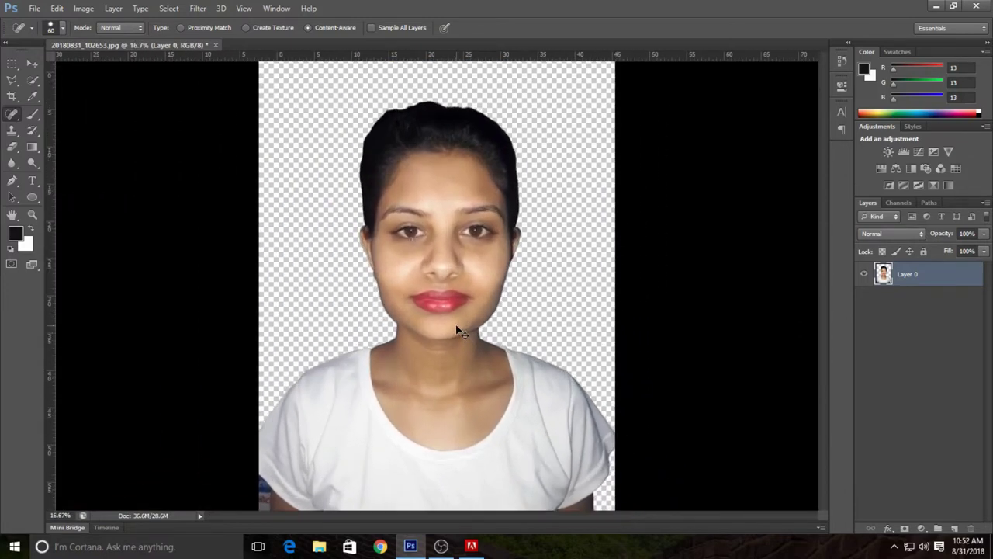
{"action": "scroll", "coordinate": [456, 326], "scroll_direction": "up", "scroll_amount": 2}
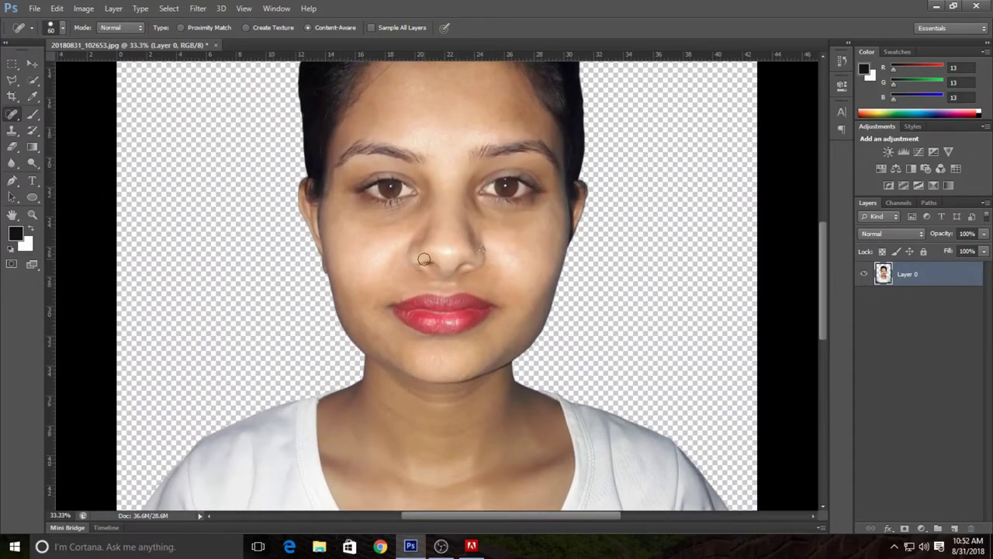
{"action": "scroll", "coordinate": [434, 264], "scroll_direction": "down", "scroll_amount": 1}
{"action": "scroll", "coordinate": [433, 262], "scroll_direction": "down", "scroll_amount": 1}
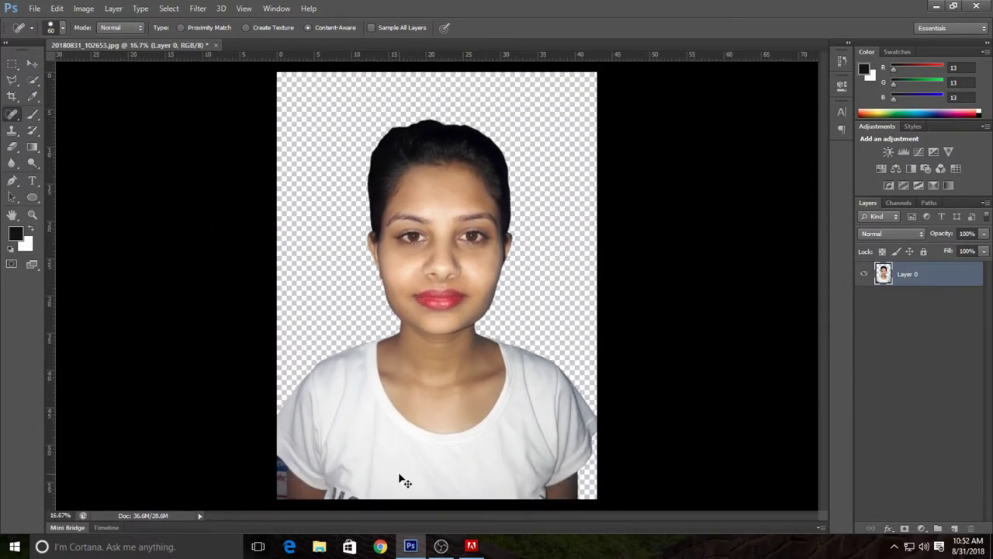
{"action": "scroll", "coordinate": [401, 477], "scroll_direction": "up", "scroll_amount": 1}
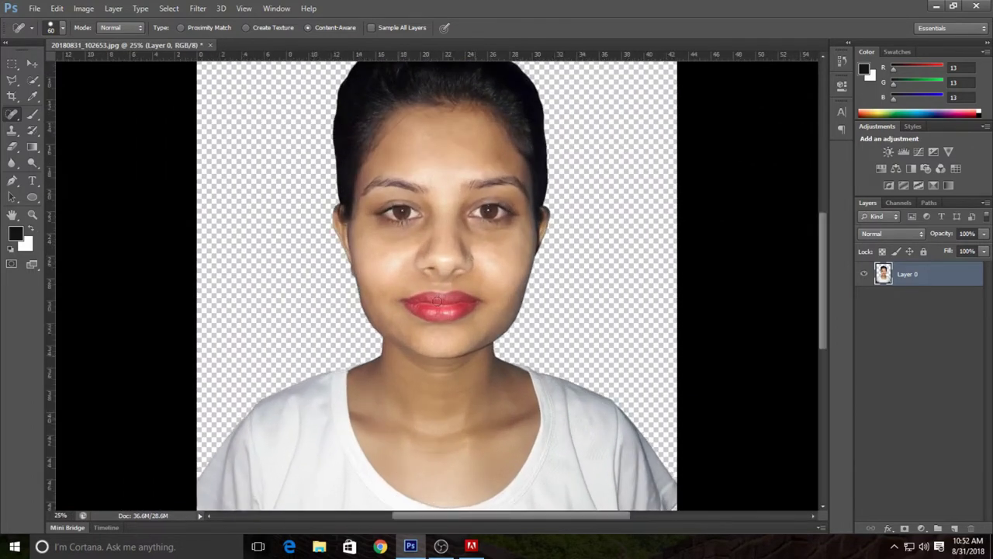
{"action": "left_click", "coordinate": [34, 69]}
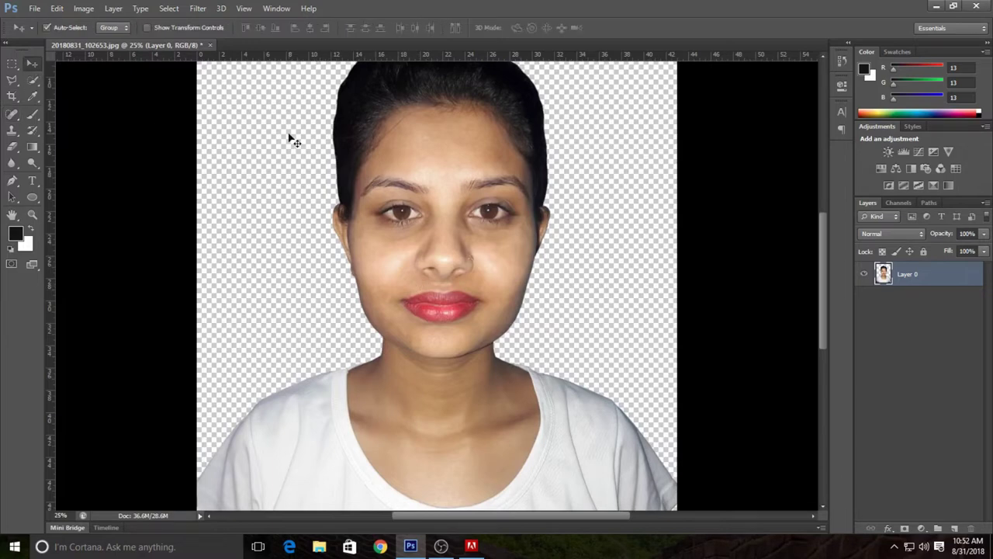
Apply Curves with the midpoint lifted, plus a lower shadow point and an upper point.
{"action": "key", "text": "ctrl+m"}
{"action": "left_click", "coordinate": [916, 155]}
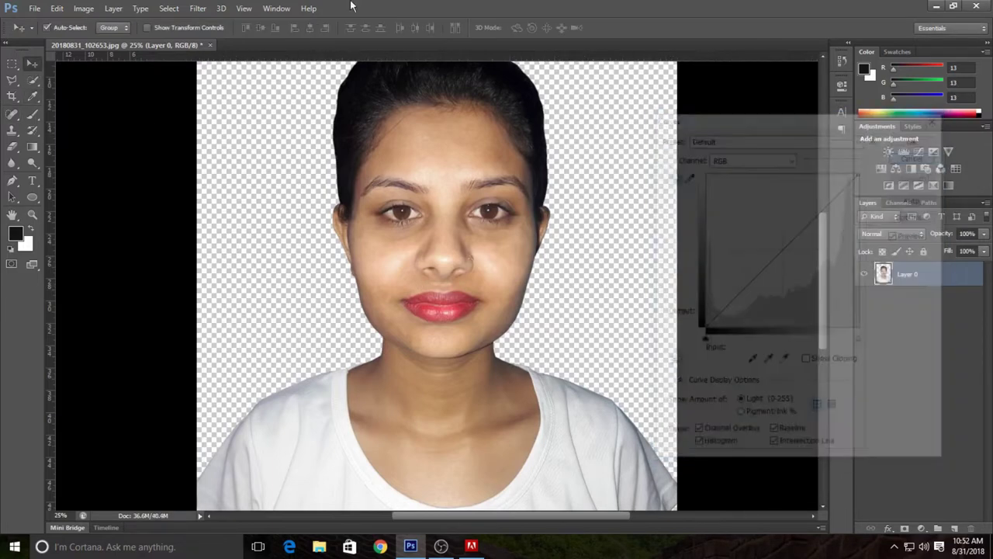
{"action": "left_click", "coordinate": [84, 8]}
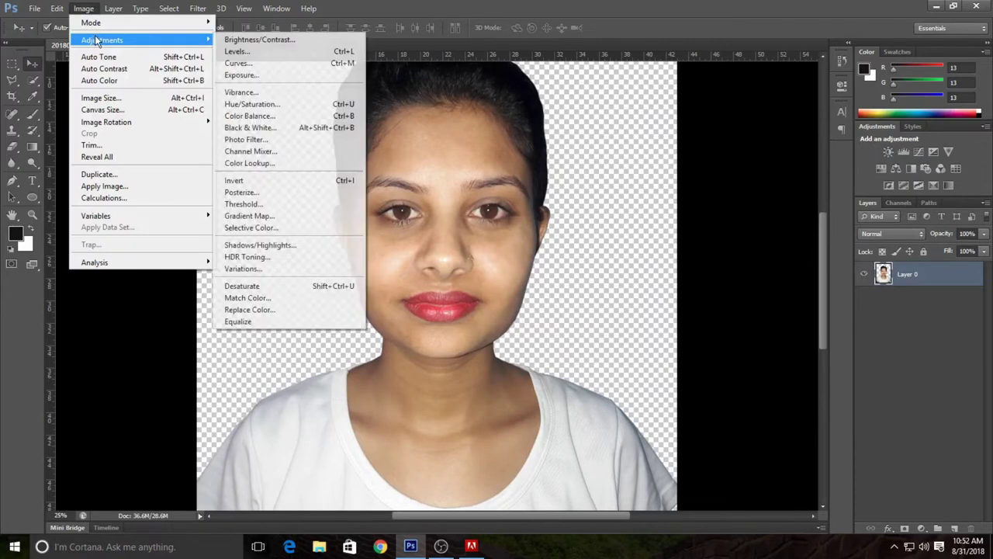
{"action": "mouse_move", "coordinate": [101, 40]}
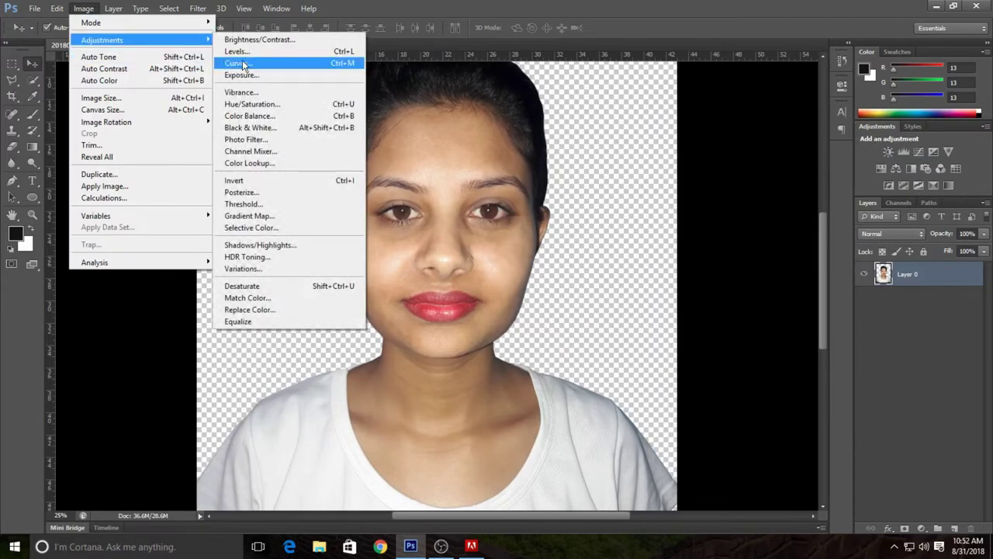
{"action": "left_click", "coordinate": [346, 64]}
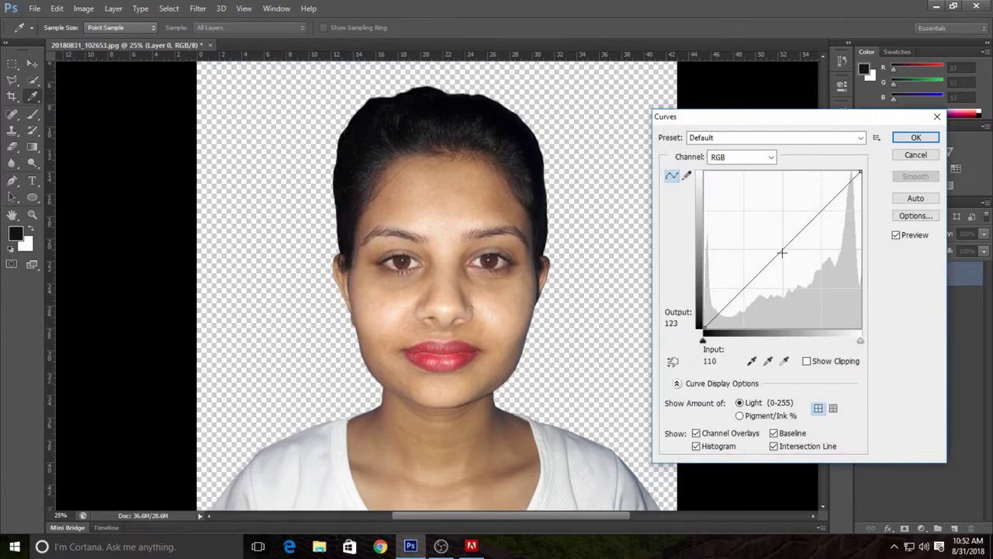
{"action": "left_click_drag", "start_coordinate": [779, 250], "coordinate": [772, 245]}
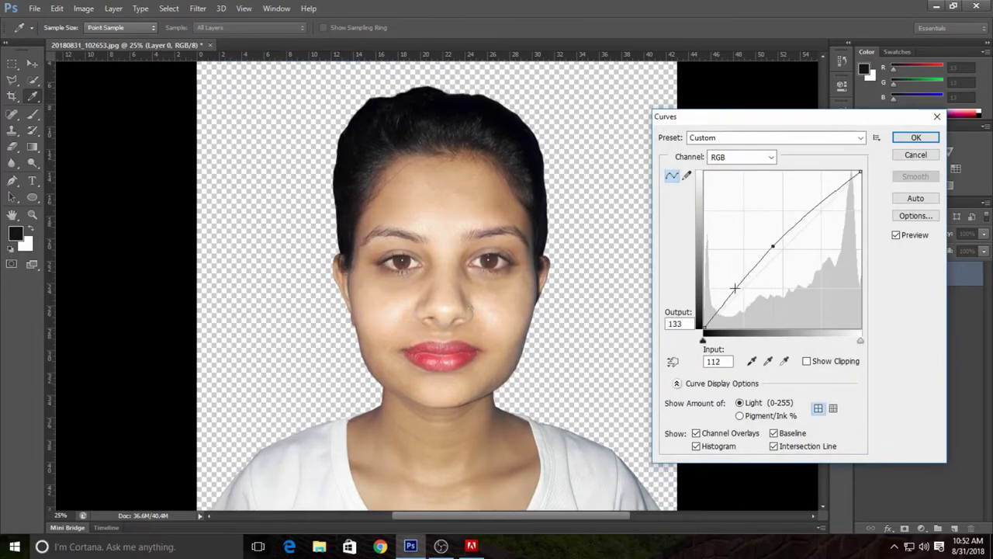
{"action": "left_click_drag", "start_coordinate": [734, 290], "coordinate": [739, 289]}
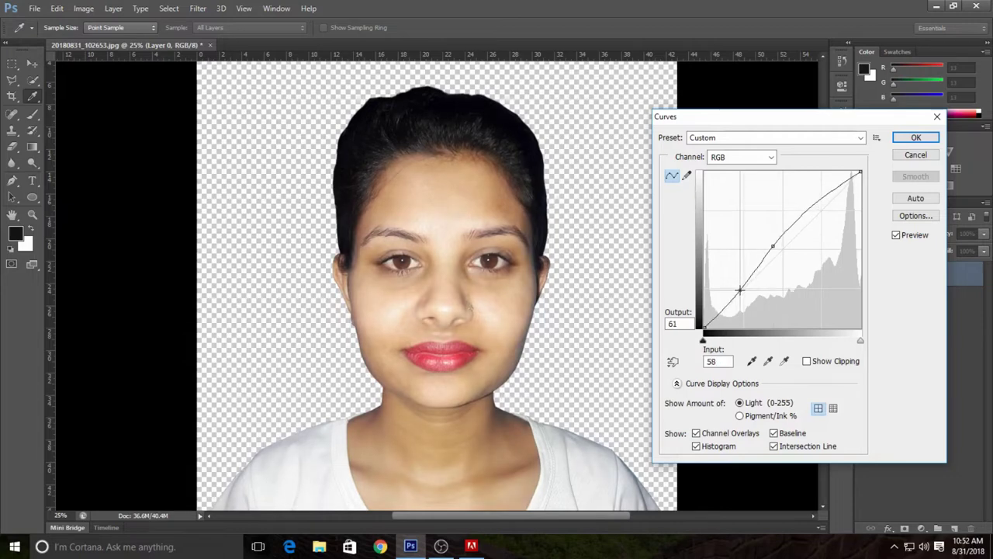
{"action": "key", "text": "Left"}
{"action": "key", "text": "Left"}
{"action": "key", "text": "Left"}
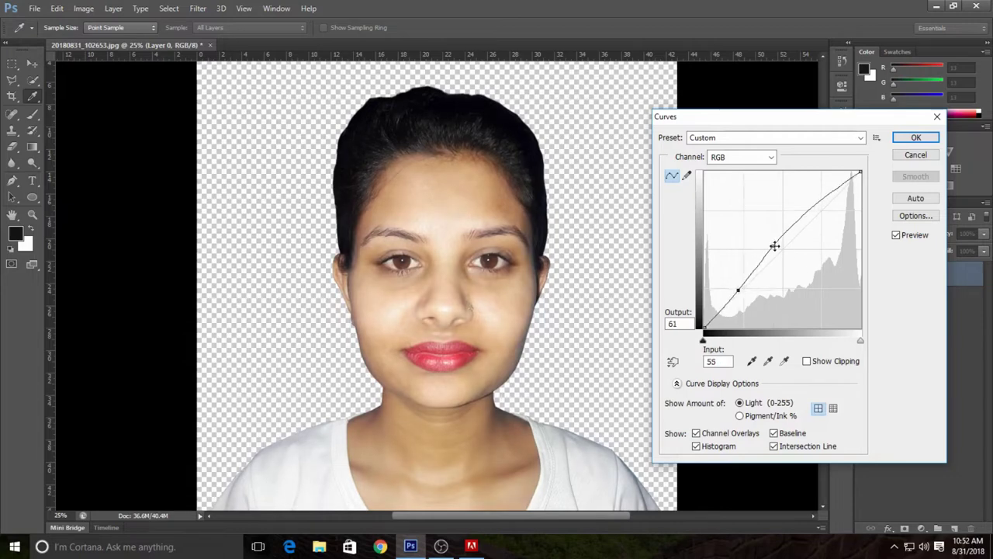
{"action": "left_click", "coordinate": [778, 244]}
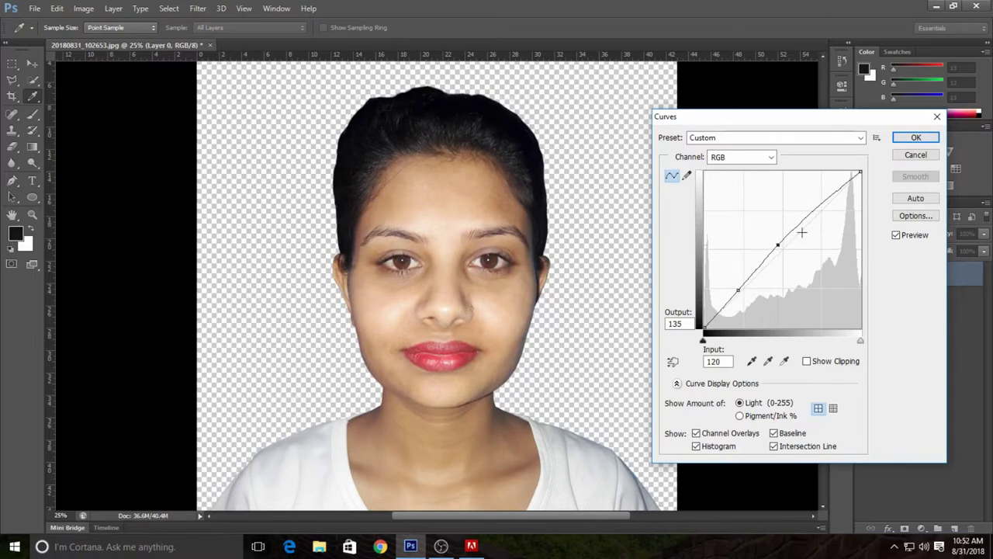
{"action": "left_click", "coordinate": [916, 139]}
{"action": "key", "text": "ctrl+minus"}
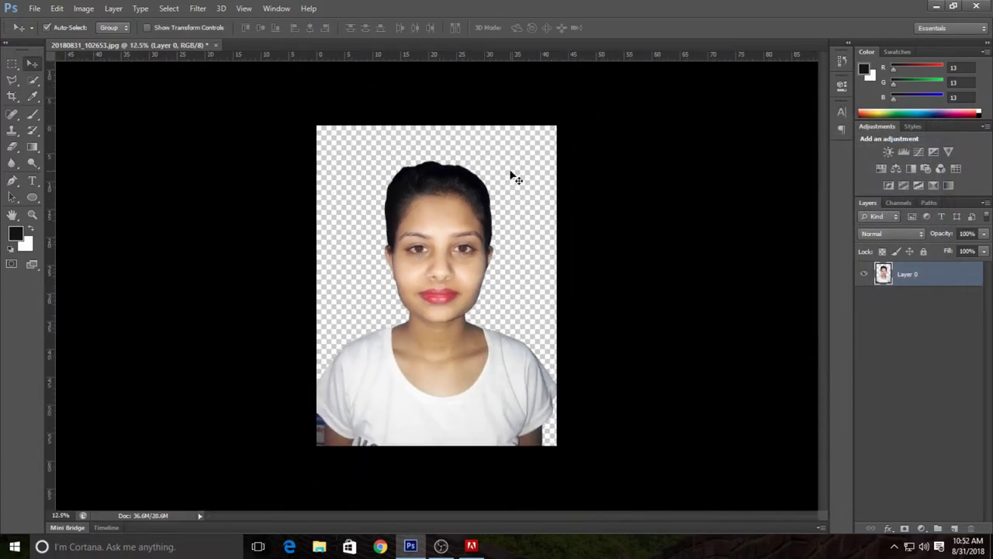
Set Levels input values to 16, 0.92 and 255 and apply.
{"action": "key", "text": "ctrl+l"}
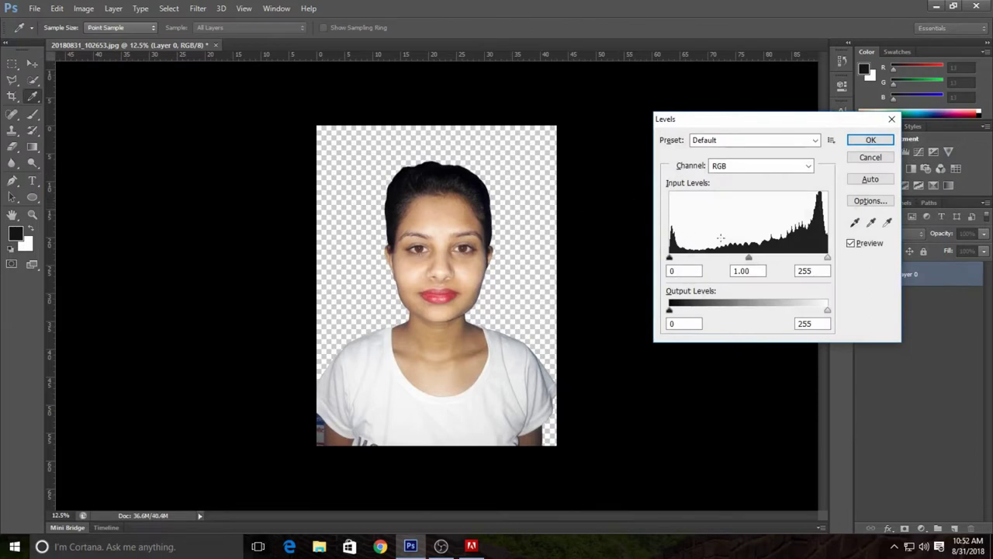
{"action": "left_click_drag", "start_coordinate": [672, 259], "coordinate": [678, 259]}
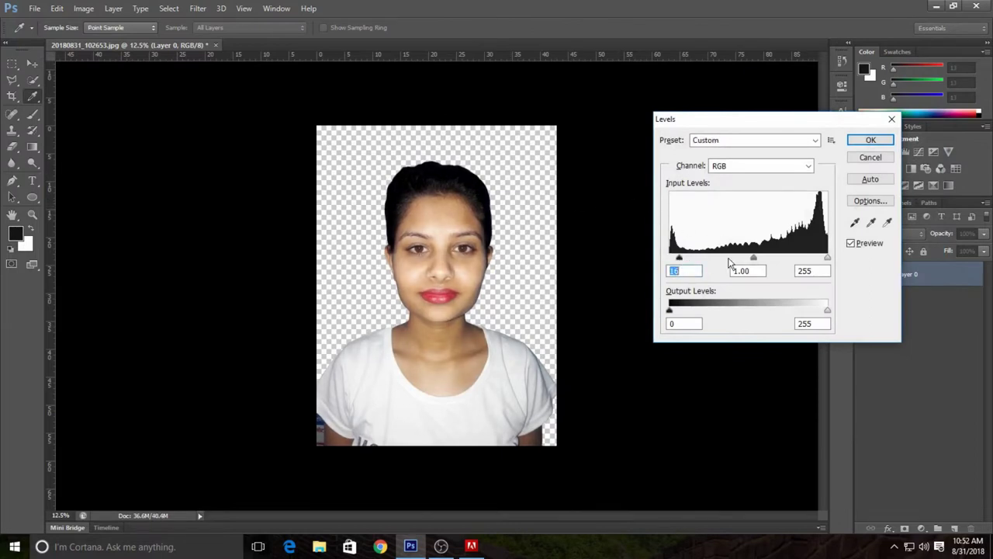
{"action": "left_click_drag", "start_coordinate": [754, 259], "coordinate": [757, 259]}
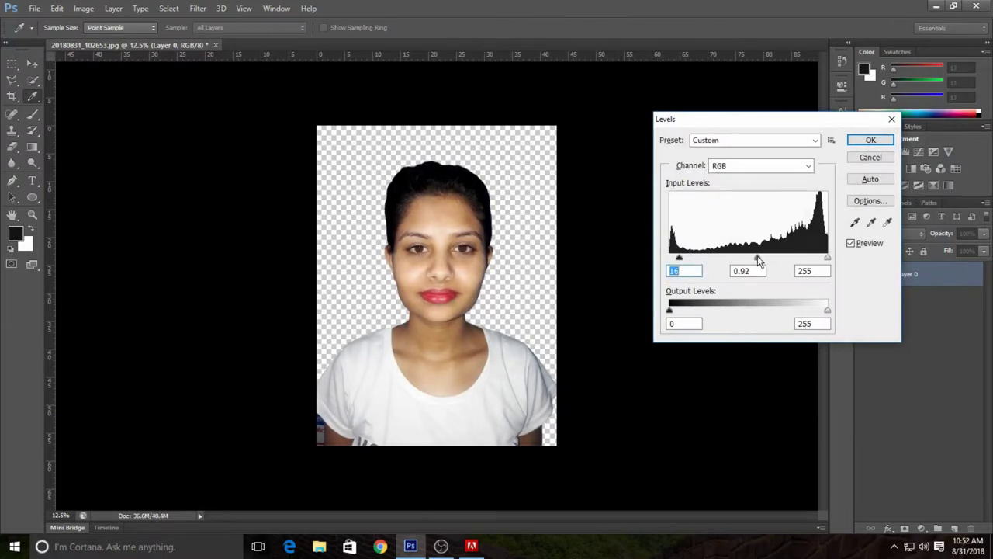
{"action": "left_click_drag", "start_coordinate": [827, 259], "coordinate": [824, 261]}
{"action": "left_click", "coordinate": [870, 141]}
{"action": "key", "text": "ctrl+plus"}
{"action": "key", "text": "ctrl+plus"}
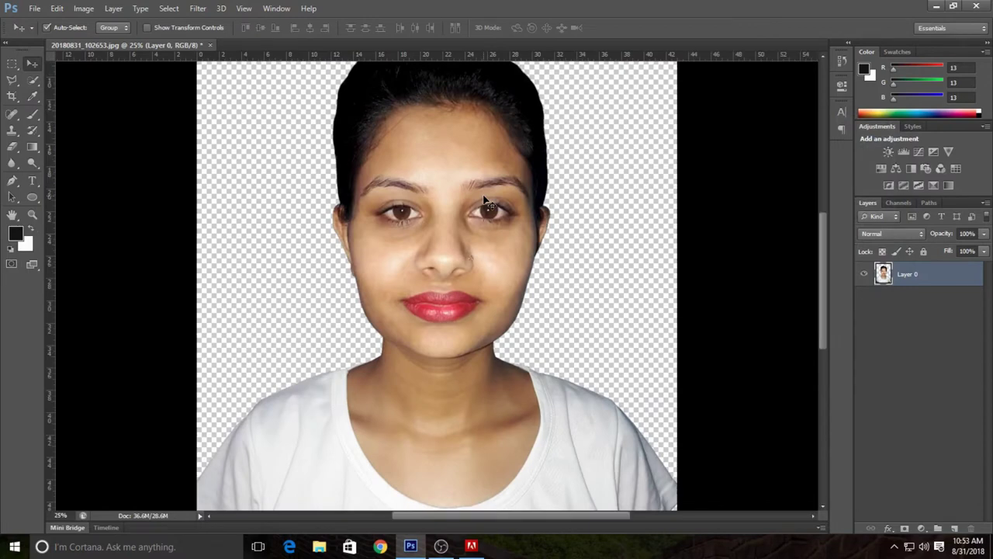
{"action": "key", "text": "ctrl+minus"}
{"action": "key", "text": "ctrl+minus"}
{"action": "key", "text": "ctrl+minus"}
{"action": "key", "text": "ctrl+plus"}
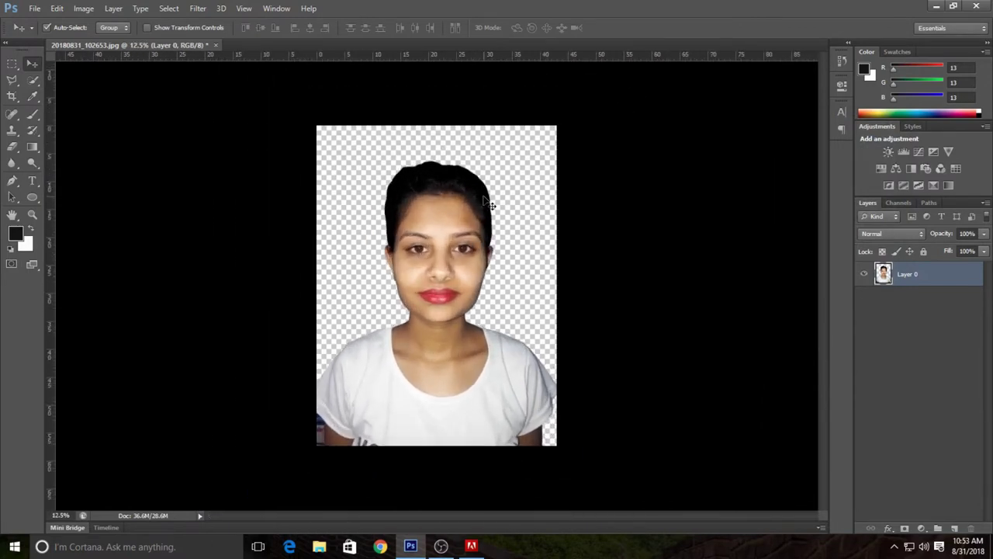
Try a Vibrance saturation of +21, then cancel it.
{"action": "left_click", "coordinate": [84, 8]}
{"action": "mouse_move", "coordinate": [102, 39]}
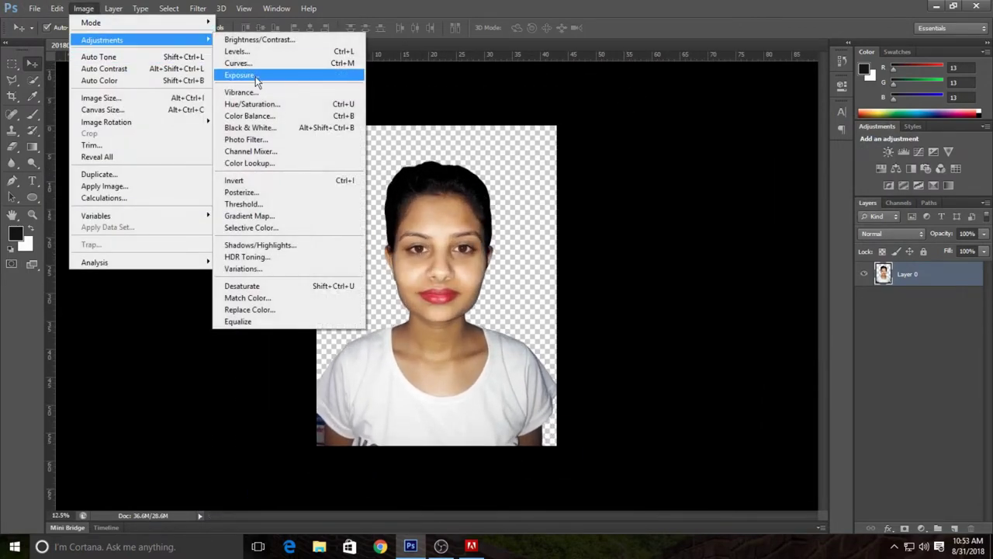
{"action": "left_click", "coordinate": [246, 92]}
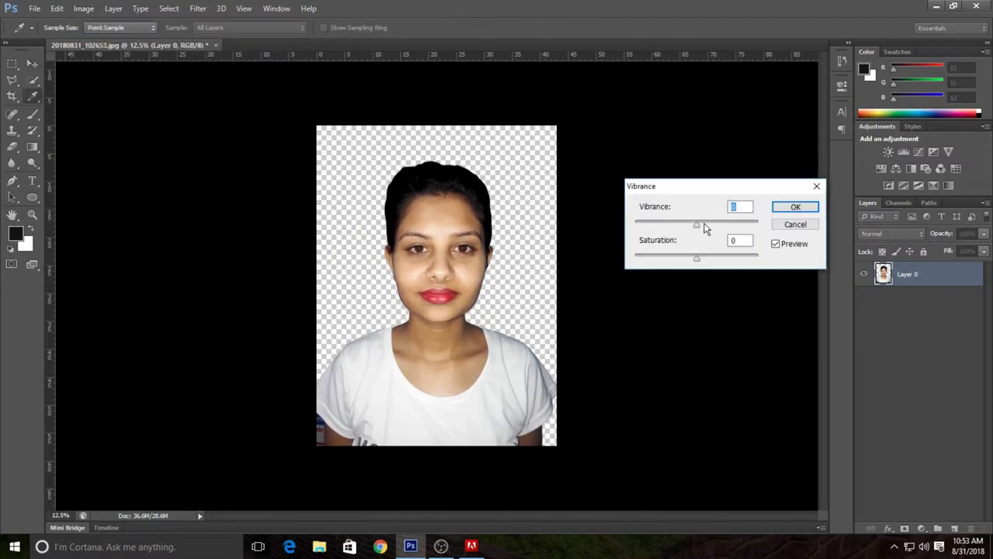
{"action": "left_click_drag", "start_coordinate": [702, 261], "coordinate": [710, 262]}
{"action": "left_click", "coordinate": [791, 223]}
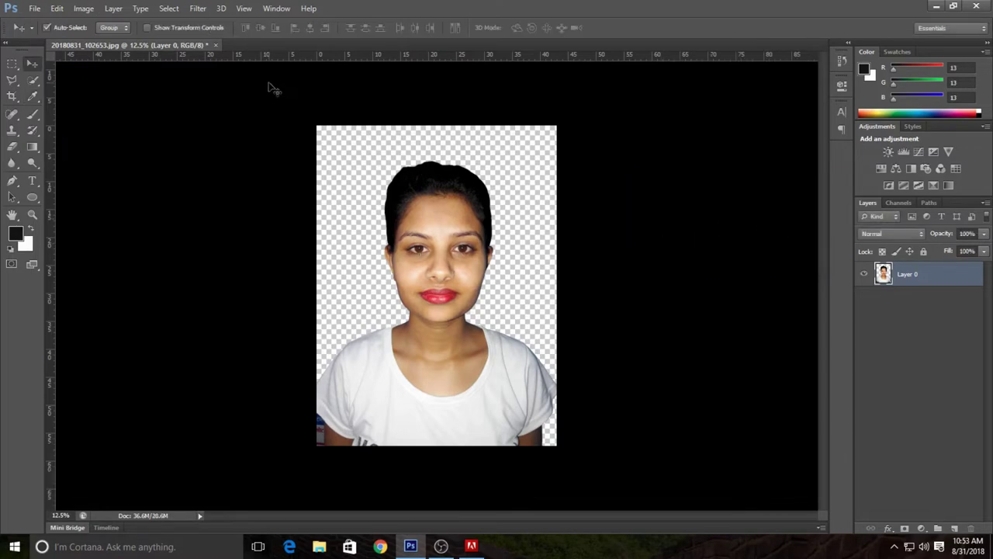
Zoom to 100% on the top edge of the hair and select the Lasso tool.
{"action": "key", "text": "ctrl+plus"}
{"action": "scroll", "coordinate": [629, 250], "scroll_direction": "up", "scroll_amount": 3}
{"action": "scroll", "coordinate": [575, 247], "scroll_direction": "up", "scroll_amount": 2}
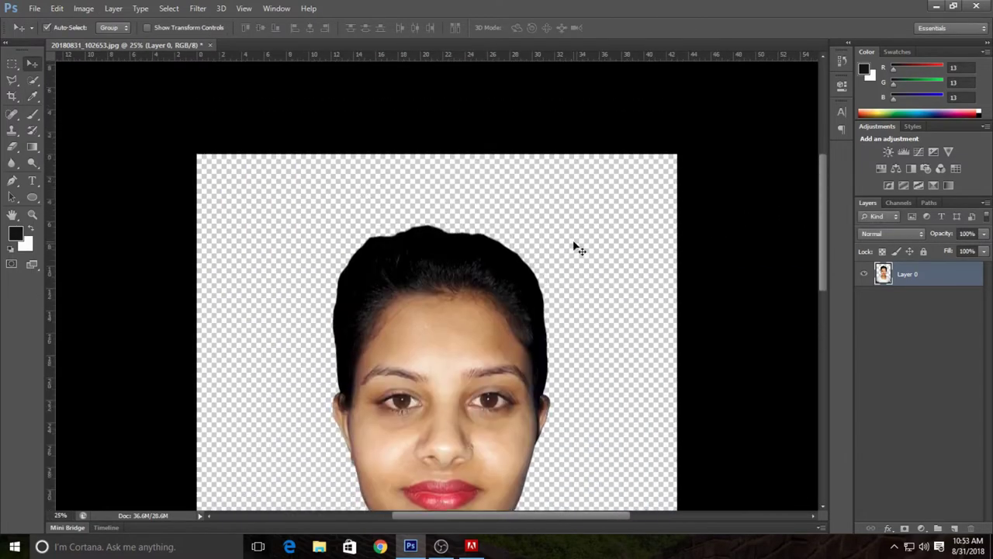
{"action": "key", "text": "ctrl+plus"}
{"action": "key", "text": "ctrl+plus"}
{"action": "key", "text": "ctrl+plus"}
{"action": "scroll", "coordinate": [481, 106], "scroll_direction": "up", "scroll_amount": 1}
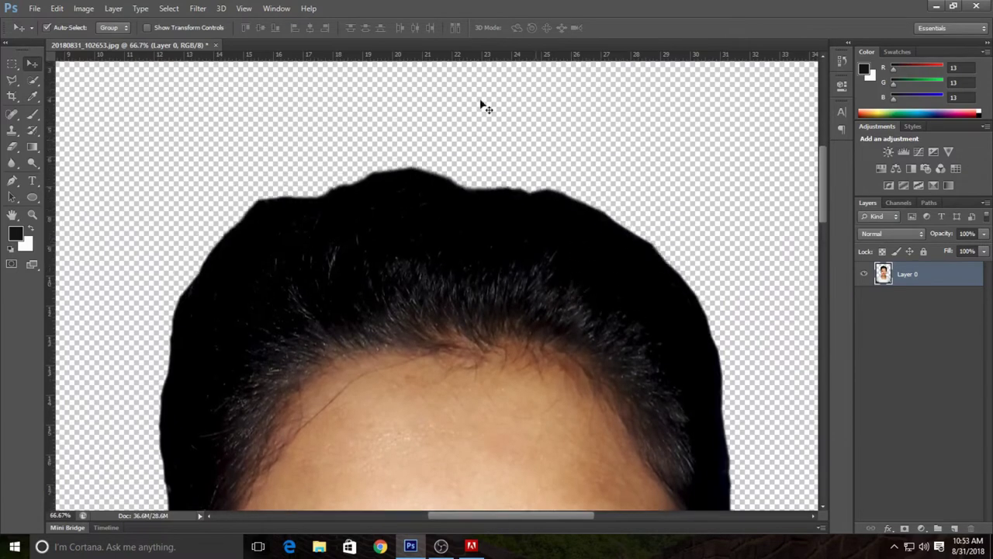
{"action": "key", "text": "ctrl+plus"}
{"action": "left_click", "coordinate": [12, 80]}
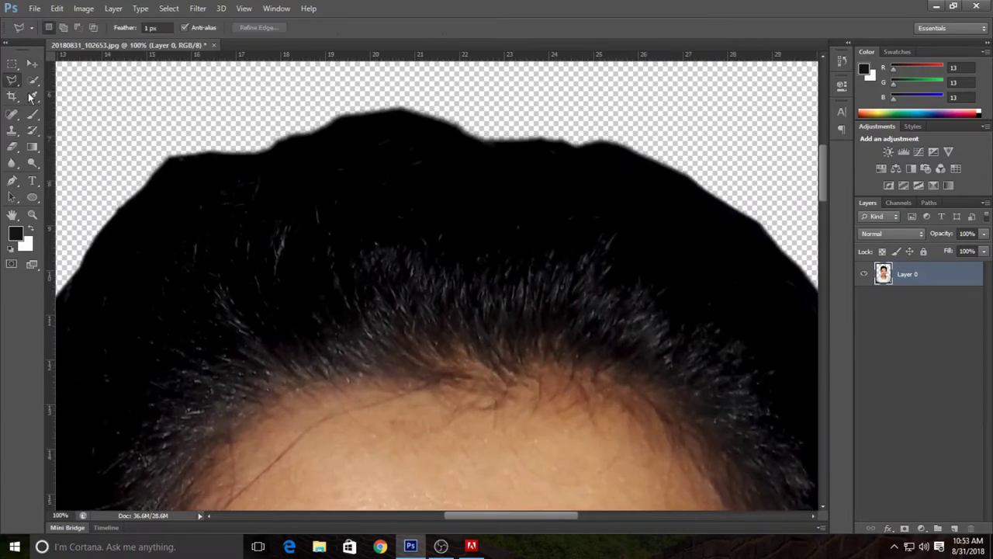
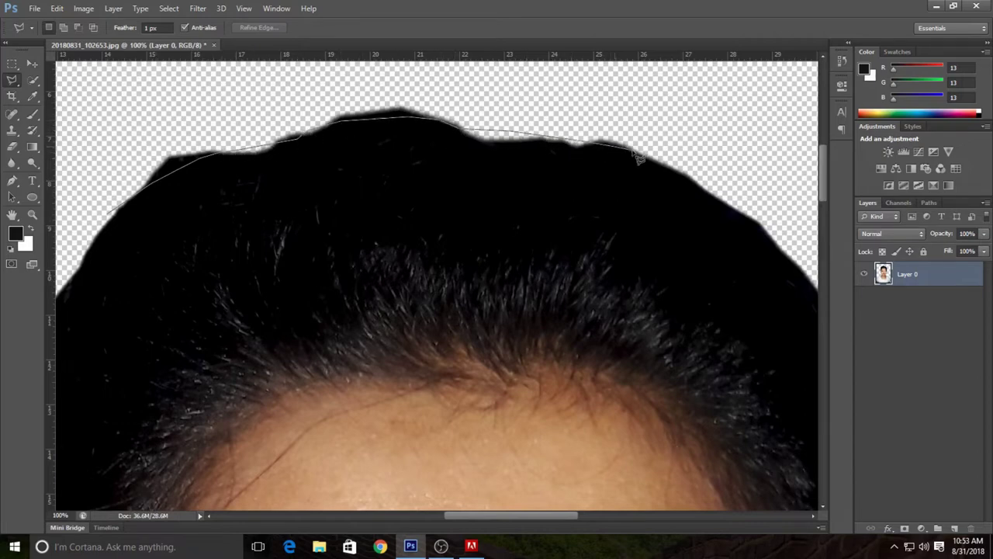
Outline the leftover fringe above the hair with the Polygonal Lasso, delete it, and deselect.
{"action": "left_click", "coordinate": [566, 93]}
{"action": "left_click", "coordinate": [328, 79]}
{"action": "left_click", "coordinate": [99, 121]}
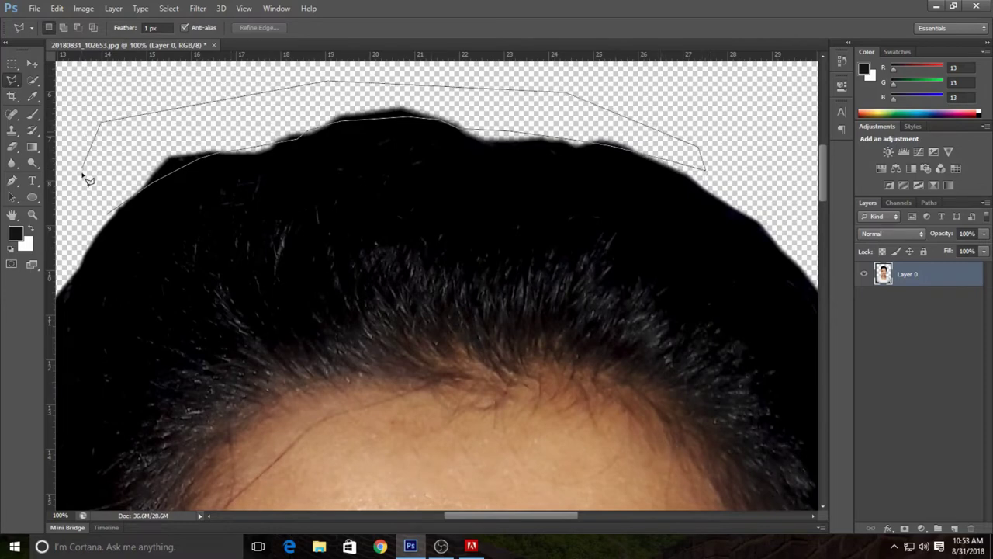
{"action": "left_click", "coordinate": [86, 167]}
{"action": "left_click", "coordinate": [108, 210]}
{"action": "key", "text": "Delete"}
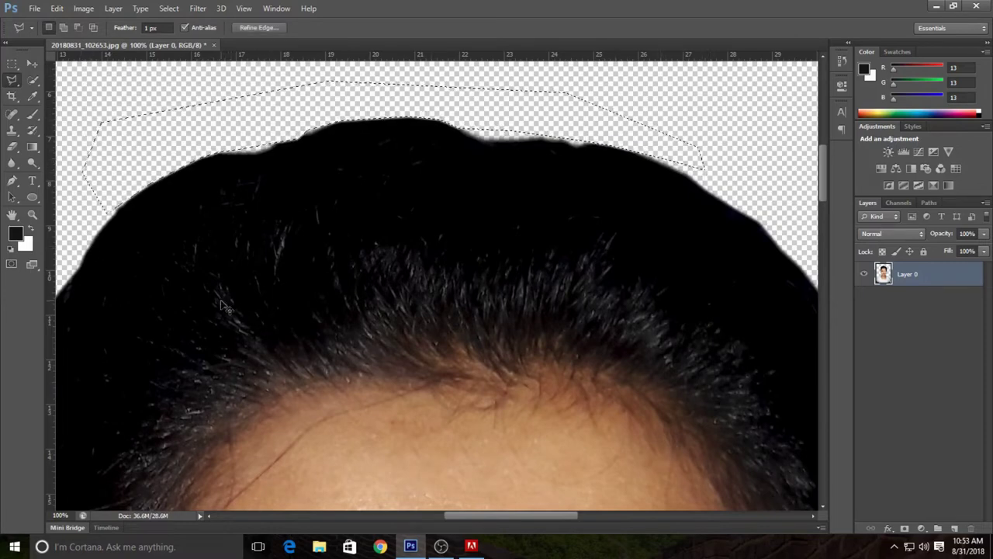
{"action": "key", "text": "ctrl+d"}
{"action": "key", "text": "ctrl+minus"}
{"action": "key", "text": "ctrl+minus"}
{"action": "key", "text": "ctrl+minus"}
{"action": "key", "text": "ctrl+minus"}
{"action": "key", "text": "ctrl+minus"}
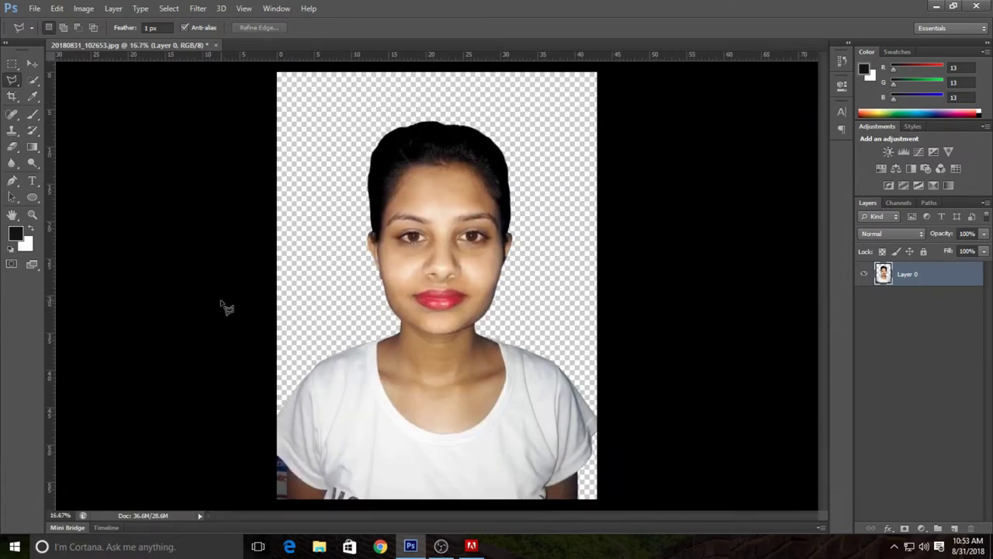
{"action": "key", "text": "ctrl+plus"}
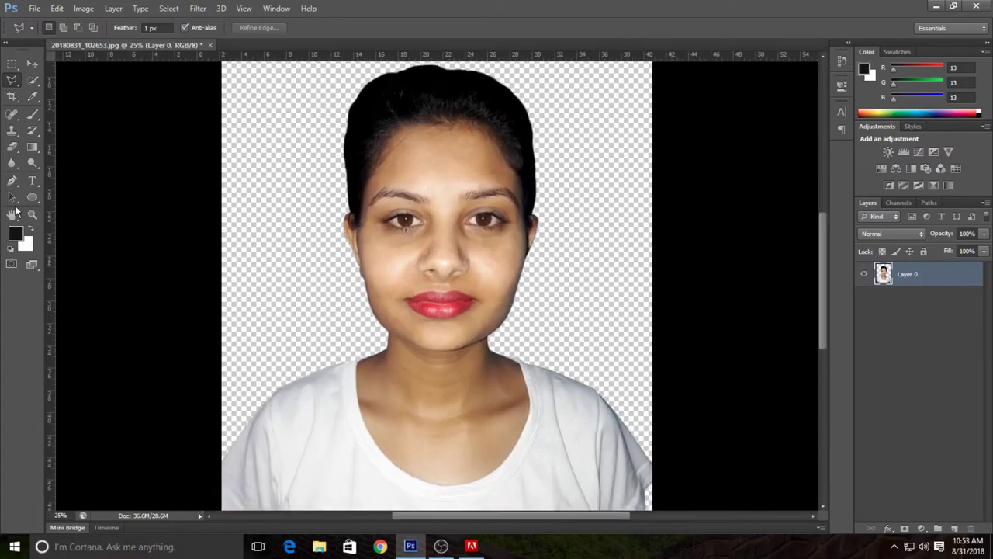
{"action": "key", "text": "ctrl+minus"}
{"action": "key", "text": "ctrl+minus"}
{"action": "key", "text": "ctrl+plus"}
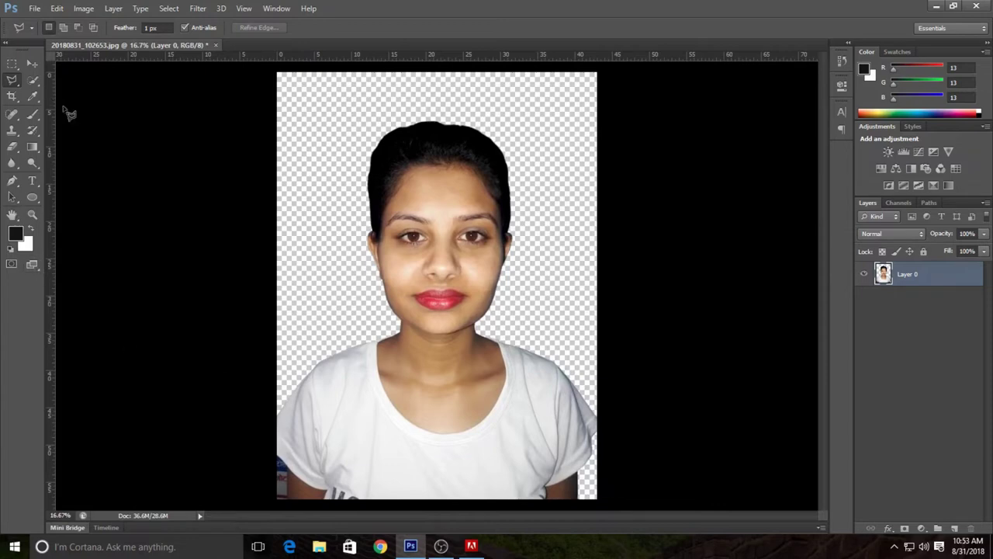
Create a new empty Layer 1 above the Layer 0 portrait using Shift+Ctrl+N.
{"action": "left_click", "coordinate": [37, 64]}
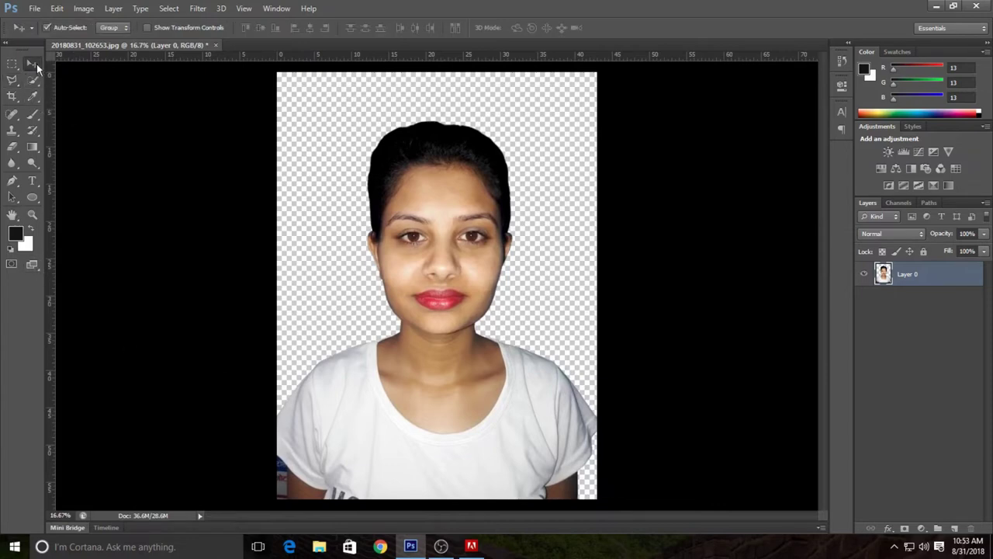
{"action": "key", "text": "ctrl+minus"}
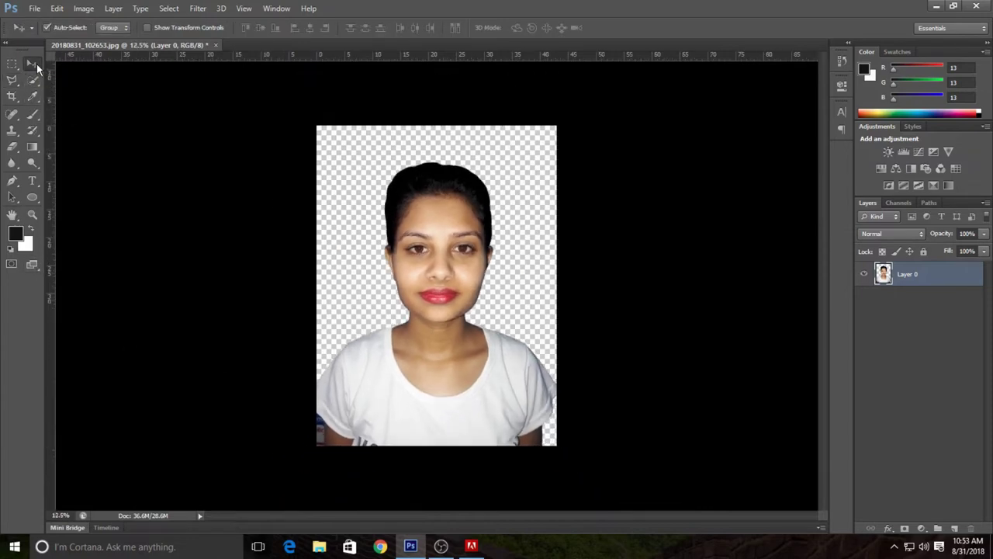
{"action": "key", "text": "ctrl+plus"}
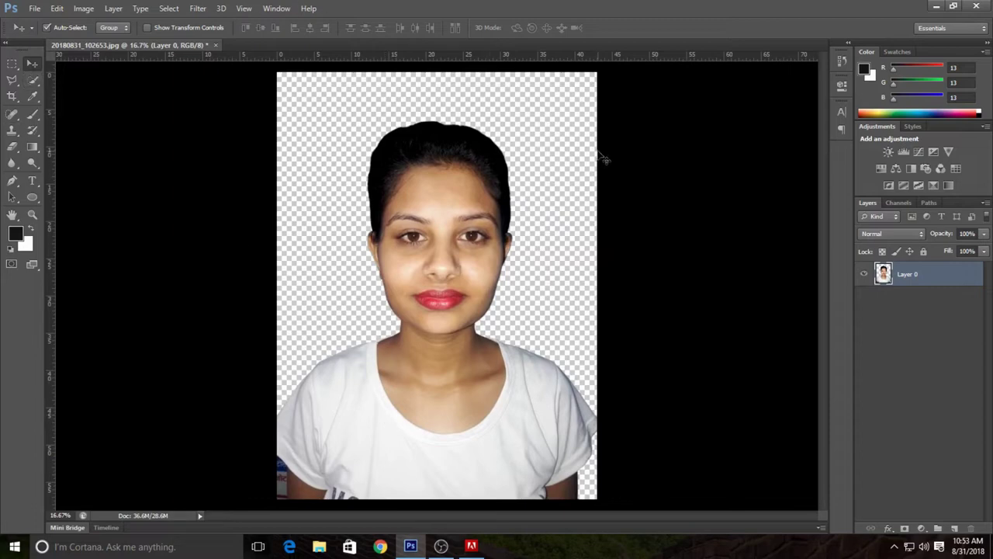
{"action": "right_click", "coordinate": [926, 276]}
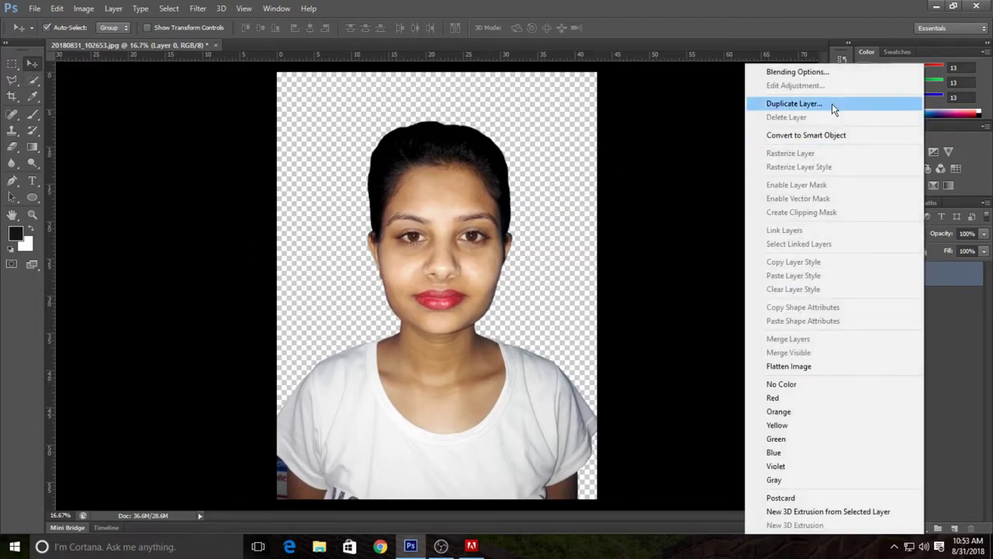
{"action": "left_click", "coordinate": [951, 280]}
{"action": "key", "text": "ctrl+shift+n"}
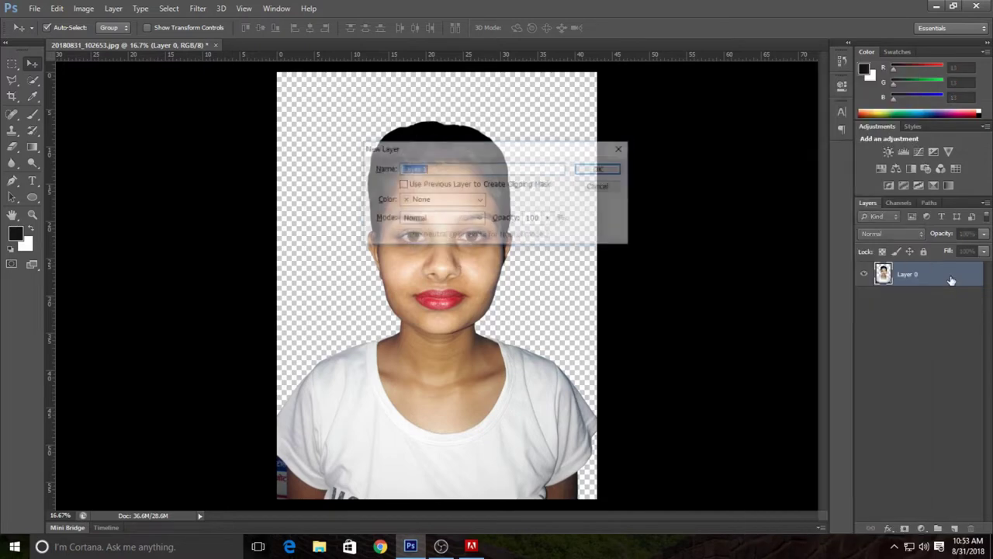
{"action": "key", "text": "Return"}
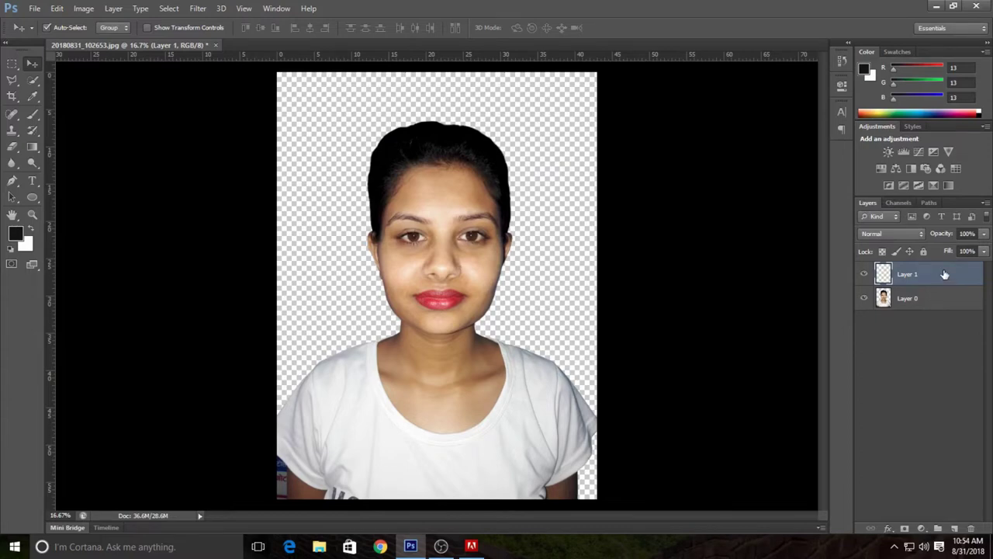
Set the background colour to blue-purple #5110f7 and fill Layer 1 with it.
{"action": "left_click", "coordinate": [27, 245]}
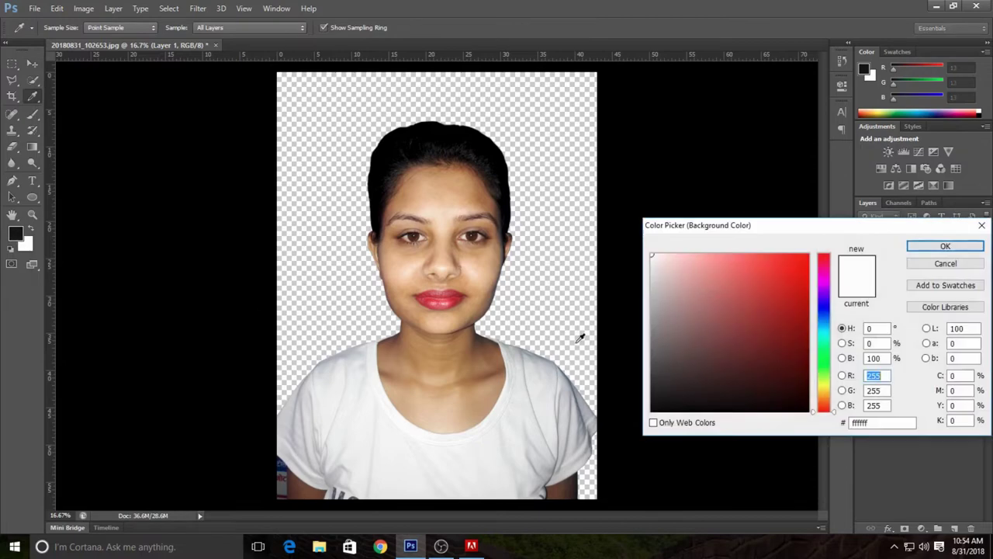
{"action": "left_click", "coordinate": [781, 272]}
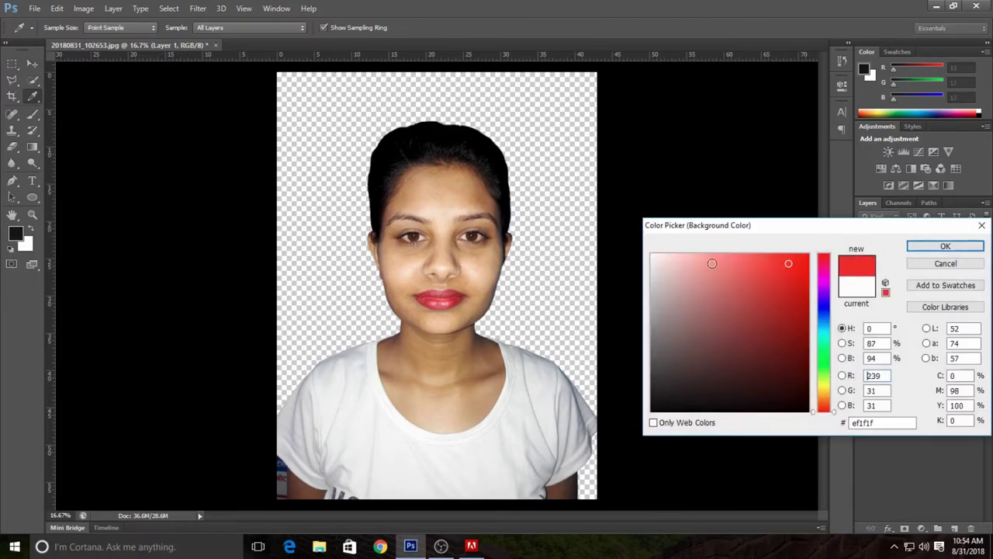
{"action": "left_click_drag", "start_coordinate": [711, 263], "coordinate": [645, 256]}
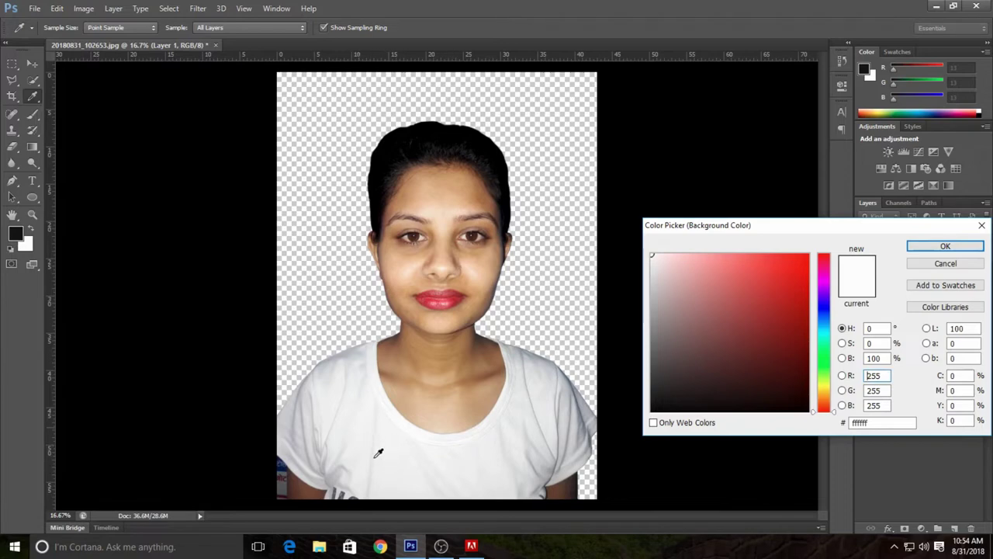
{"action": "left_click", "coordinate": [783, 272]}
{"action": "mouse_move", "coordinate": [824, 297]}
{"action": "left_mouse_down"}
{"action": "mouse_move", "coordinate": [808, 261]}
{"action": "mouse_move", "coordinate": [821, 350]}
{"action": "mouse_move", "coordinate": [815, 272]}
{"action": "mouse_move", "coordinate": [781, 259]}
{"action": "mouse_move", "coordinate": [799, 258]}
{"action": "left_mouse_up"}
{"action": "left_click", "coordinate": [800, 255]}
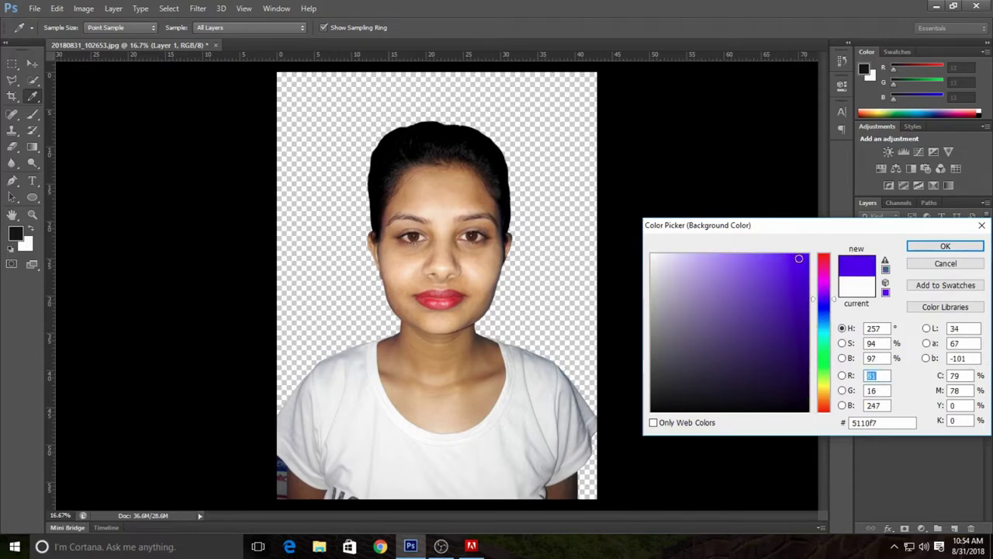
{"action": "left_click", "coordinate": [939, 246]}
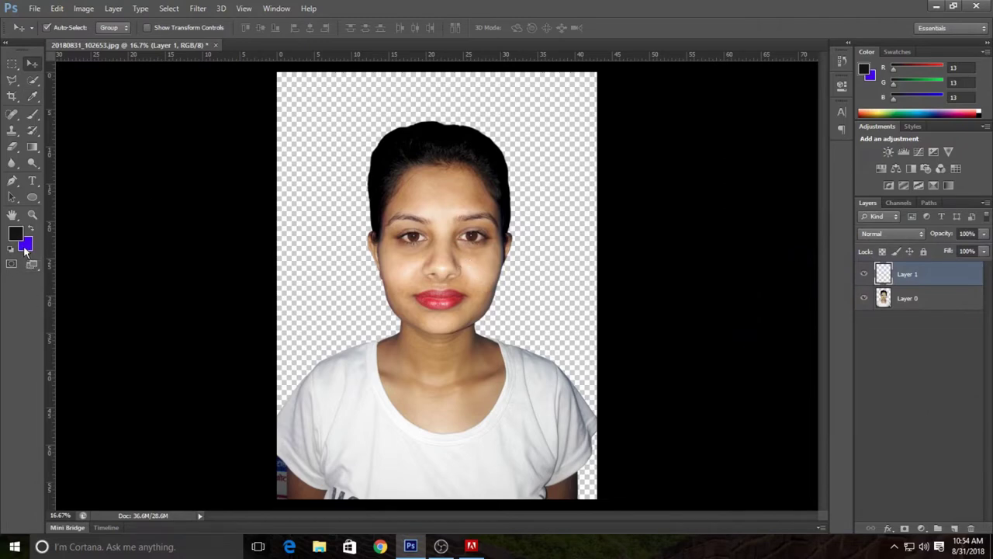
{"action": "key", "text": "alt+BackSpace"}
{"action": "key", "text": "ctrl+BackSpace"}
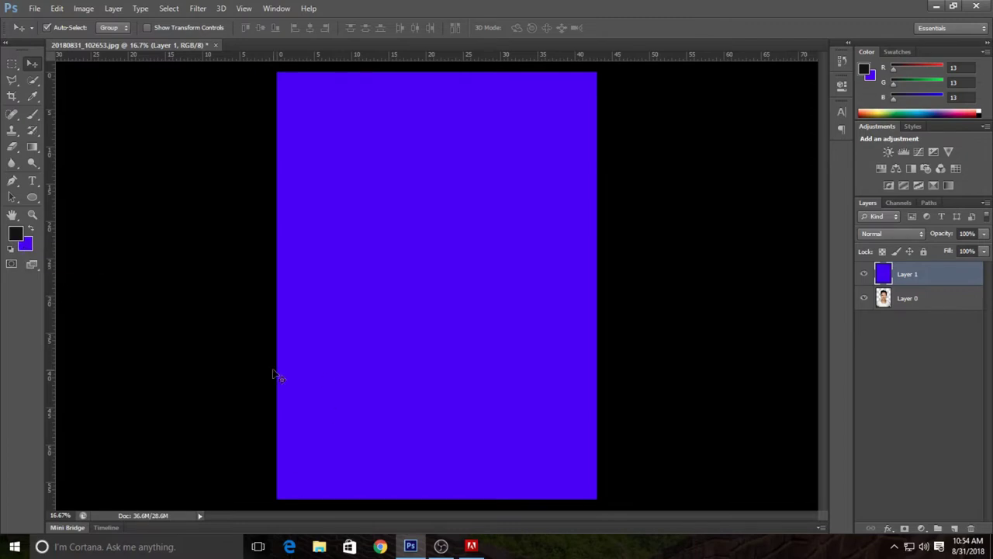
Drag Layer 0 above Layer 1 so the portrait shows over the blue fill.
{"action": "left_click", "coordinate": [918, 304]}
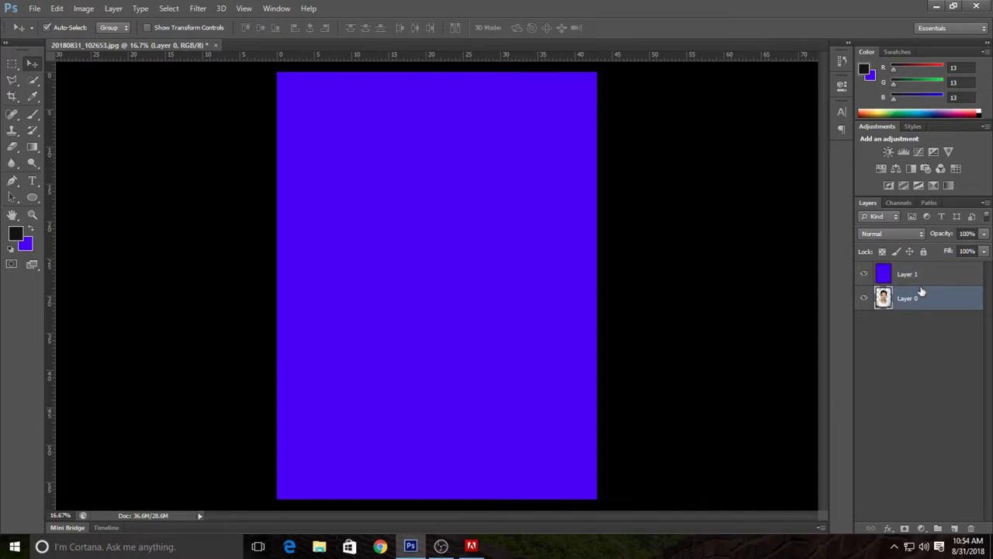
{"action": "left_click_drag", "start_coordinate": [918, 300], "coordinate": [913, 275]}
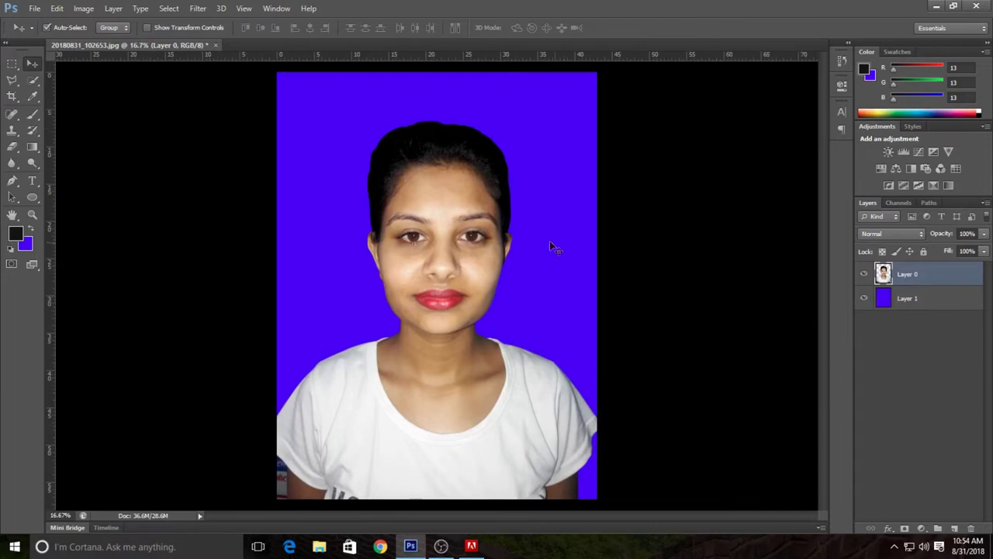
{"action": "left_click_drag", "start_coordinate": [457, 254], "coordinate": [443, 293]}
{"action": "key", "text": "ctrl+plus"}
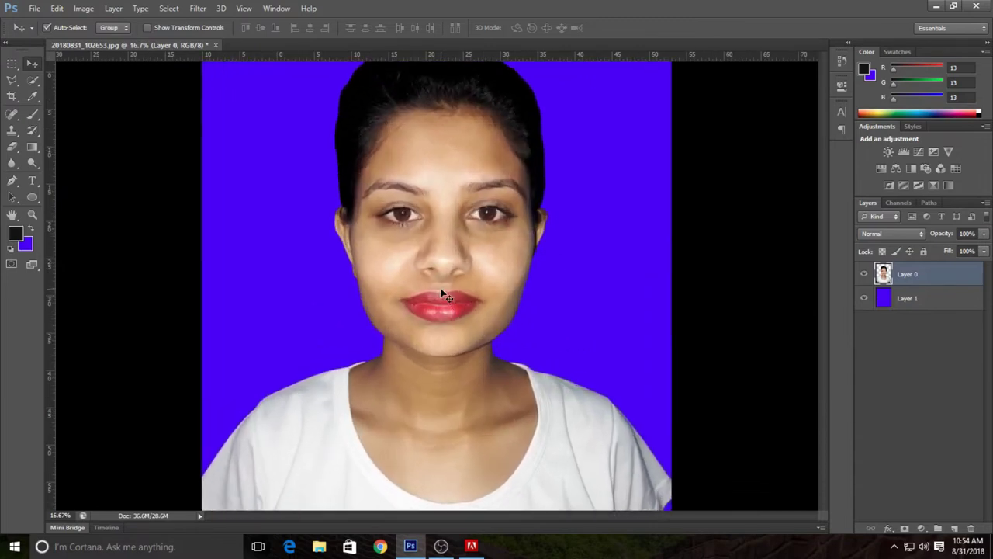
{"action": "key", "text": "ctrl+minus"}
{"action": "key", "text": "ctrl+minus"}
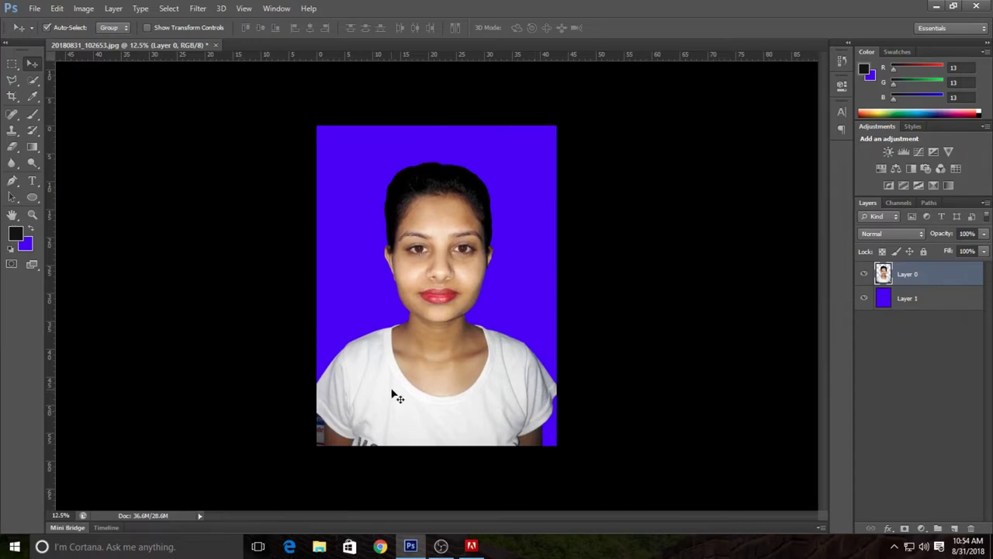
Save the image to the Desktop as 20180831_102653.psd with Maximize Compatibility.
{"action": "left_click", "coordinate": [81, 10]}
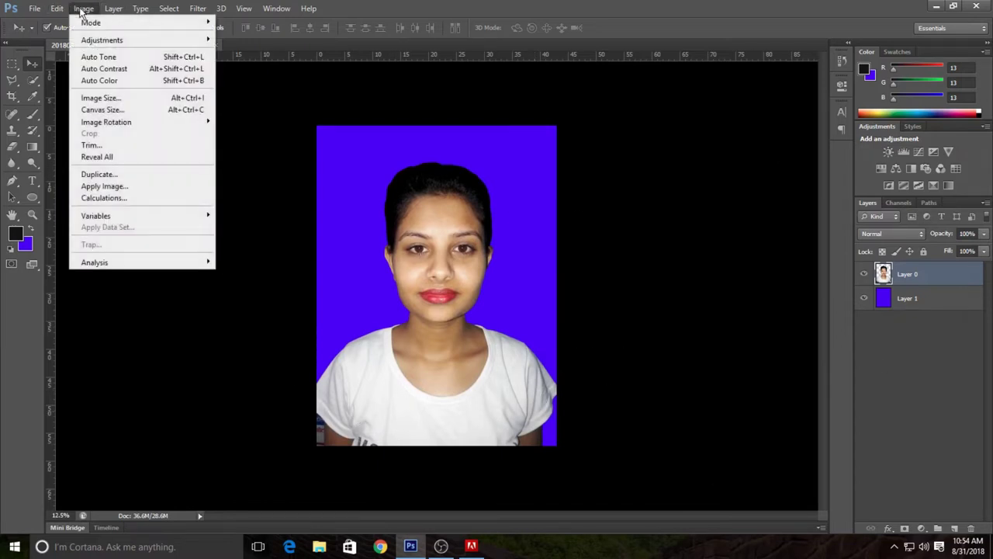
{"action": "left_click", "coordinate": [435, 320]}
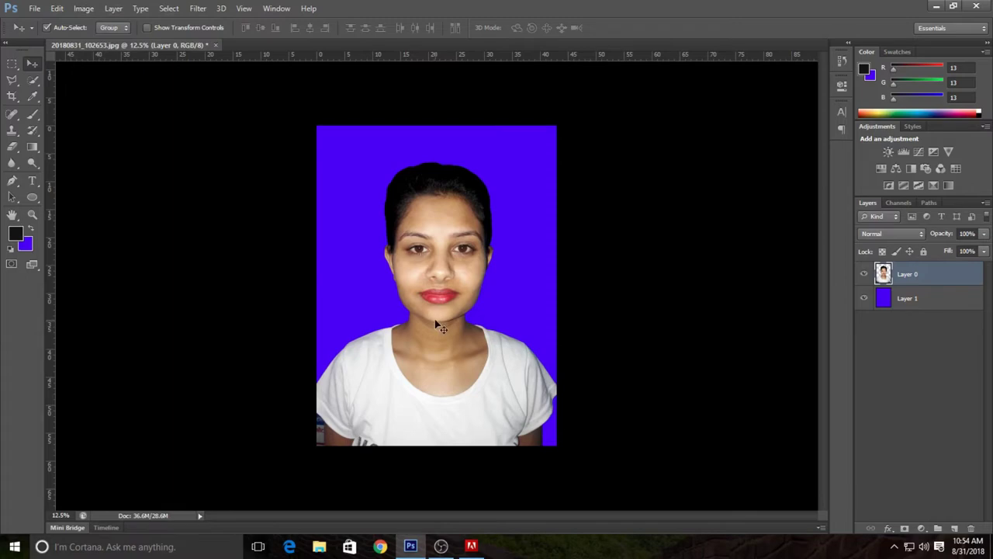
{"action": "key", "text": "ctrl+shift+s"}
{"action": "left_click", "coordinate": [294, 106]}
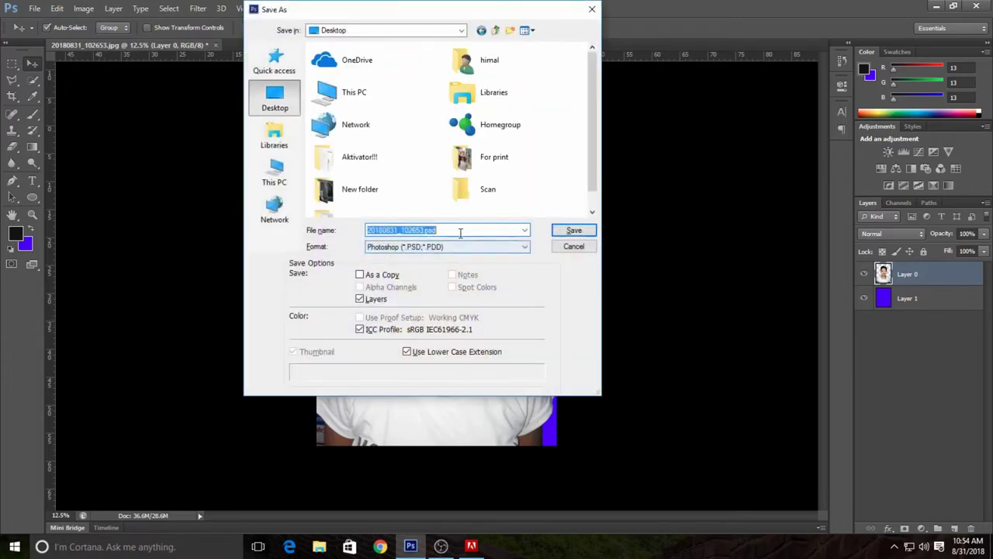
{"action": "left_click", "coordinate": [575, 230]}
{"action": "left_click", "coordinate": [647, 167]}
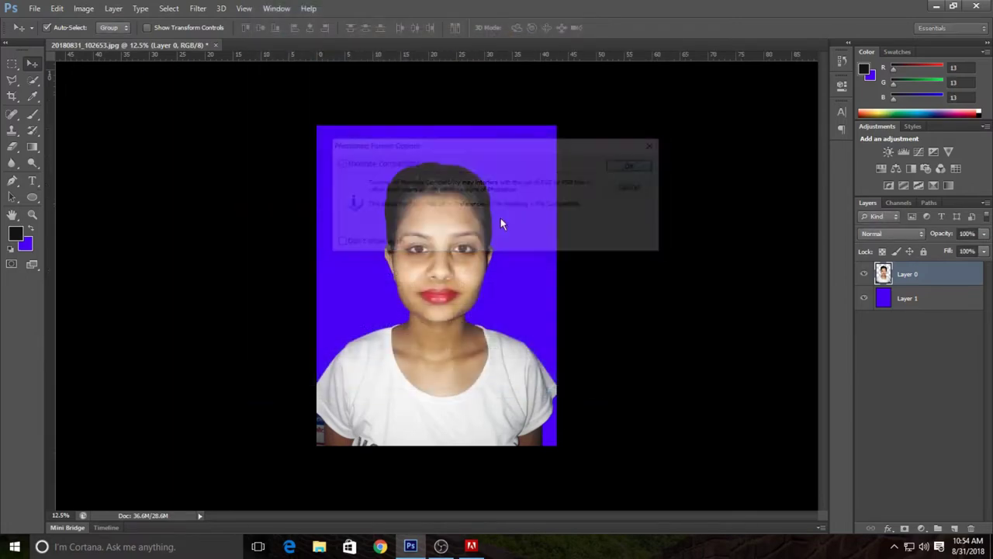
{"action": "key", "text": "ctrl+plus"}
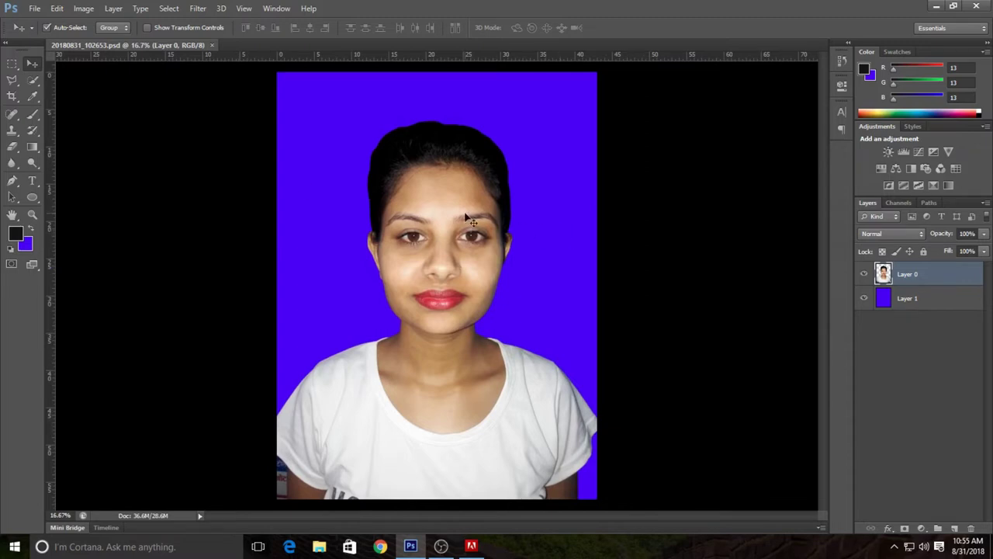
Merge the portrait Layer 0 down into the blue Layer 1.
{"action": "left_click", "coordinate": [918, 304]}
{"action": "left_click", "coordinate": [916, 281]}
{"action": "left_click", "coordinate": [921, 299]}
{"action": "double_click", "coordinate": [918, 298]}
{"action": "key", "text": "Return"}
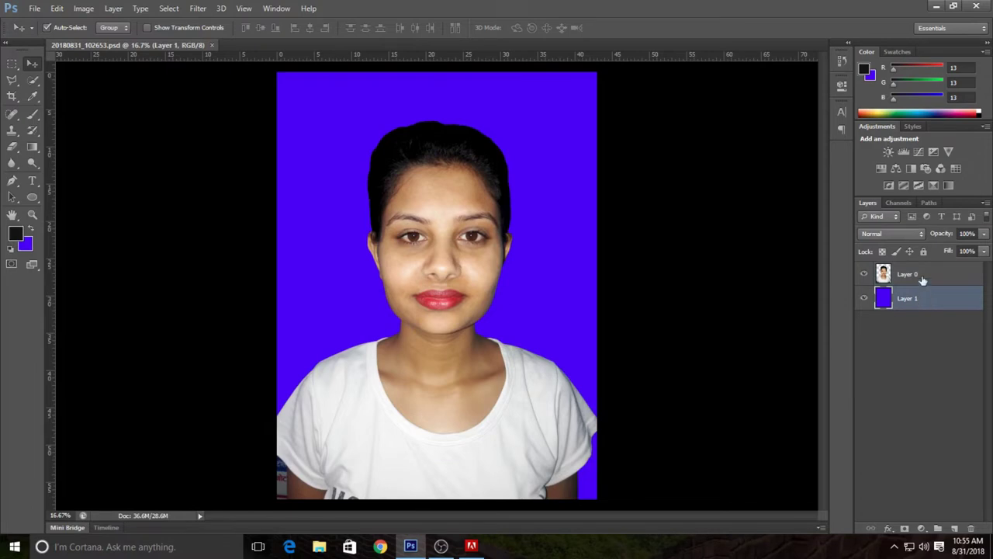
{"action": "left_click", "coordinate": [922, 280]}
{"action": "right_click", "coordinate": [920, 273]}
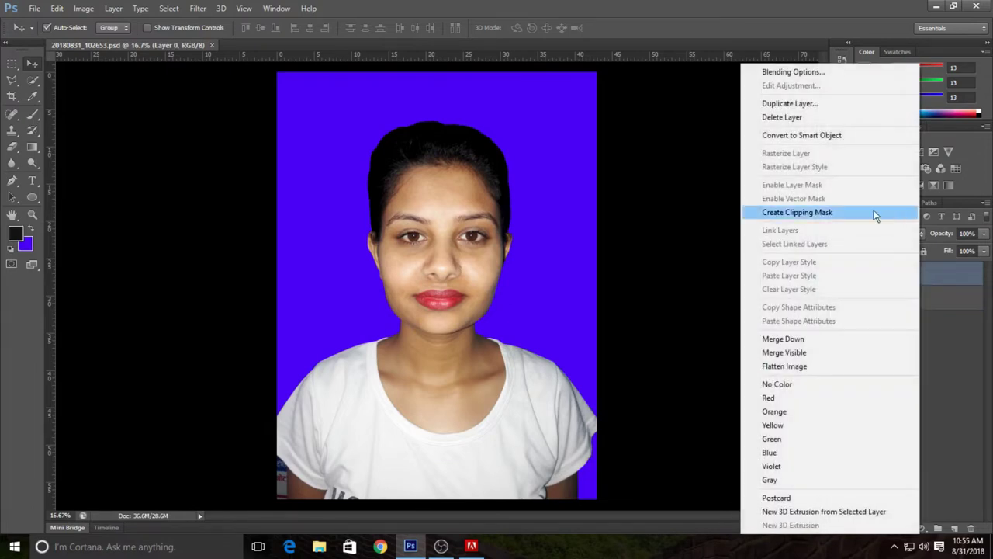
{"action": "left_click", "coordinate": [817, 341]}
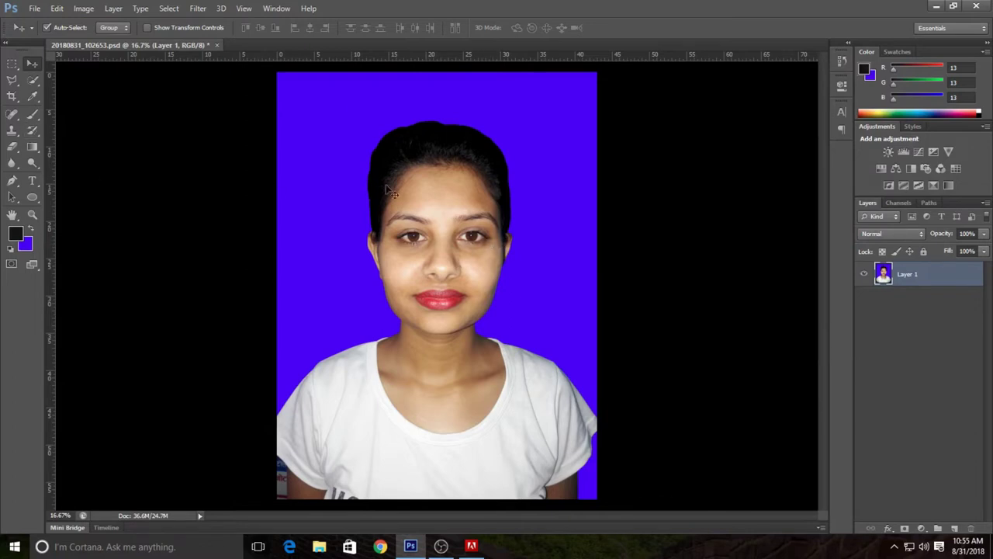
With the Crop tool, clear the old crop dimensions and choose Crop Size & Resolution.
{"action": "left_click", "coordinate": [11, 95]}
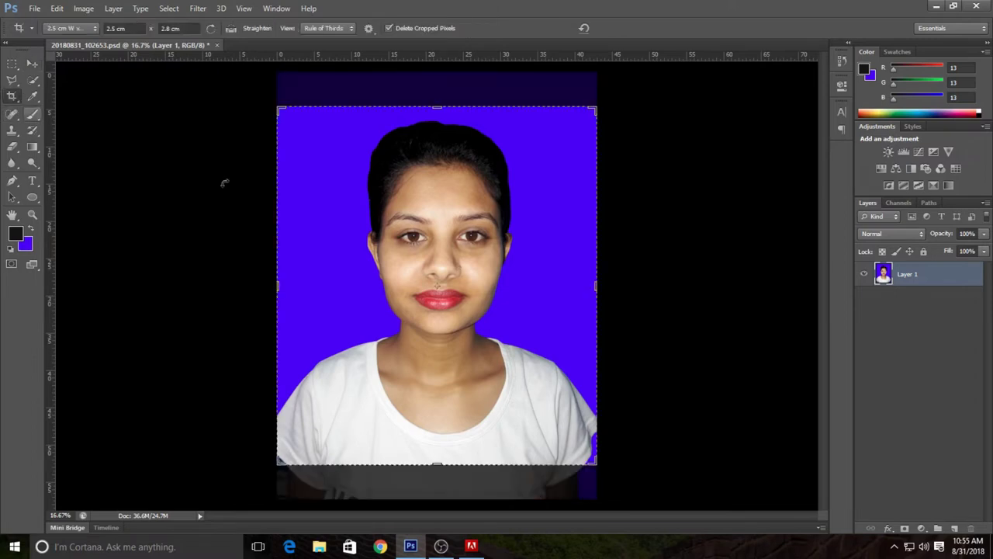
{"action": "left_click", "coordinate": [140, 29]}
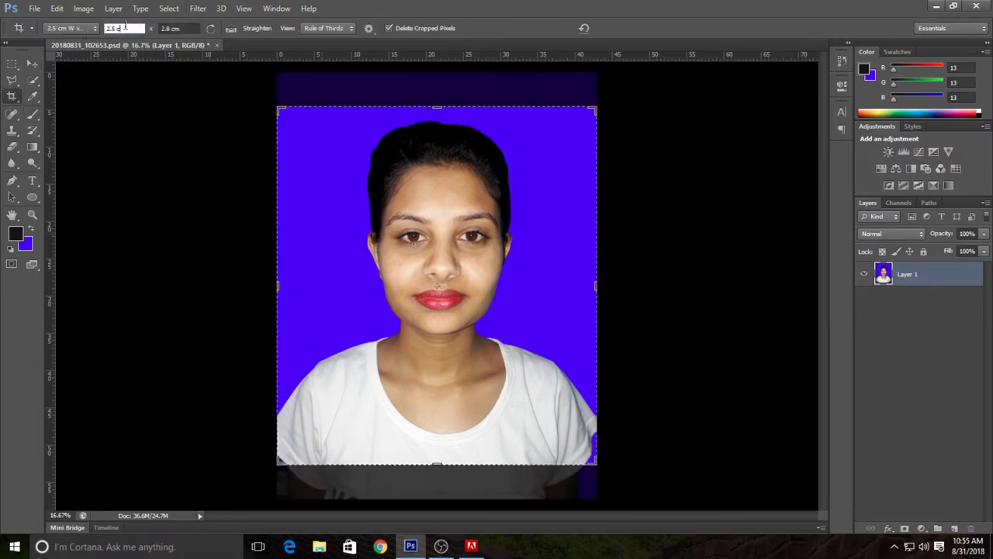
{"action": "key", "text": "BackSpace"}
{"action": "key", "text": "Tab"}
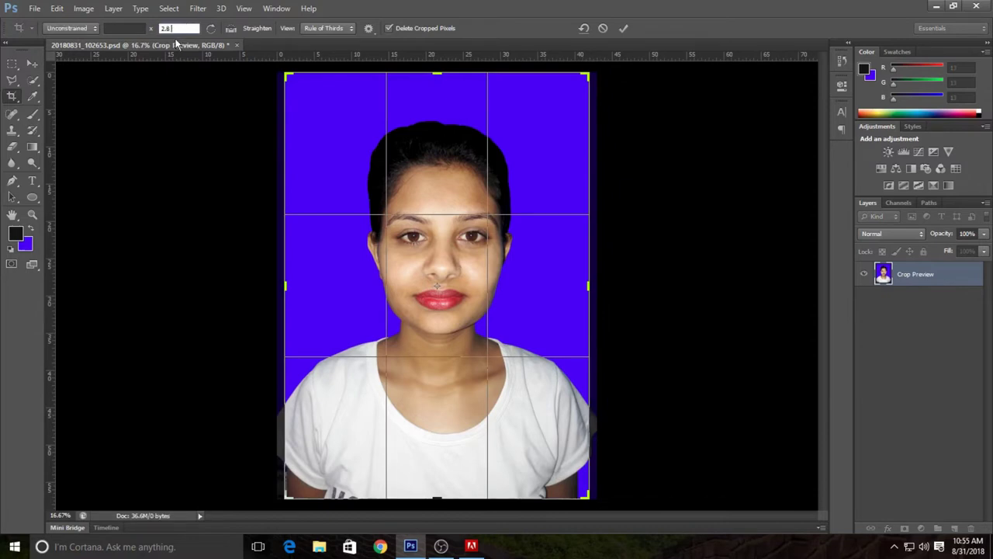
{"action": "left_click", "coordinate": [84, 30]}
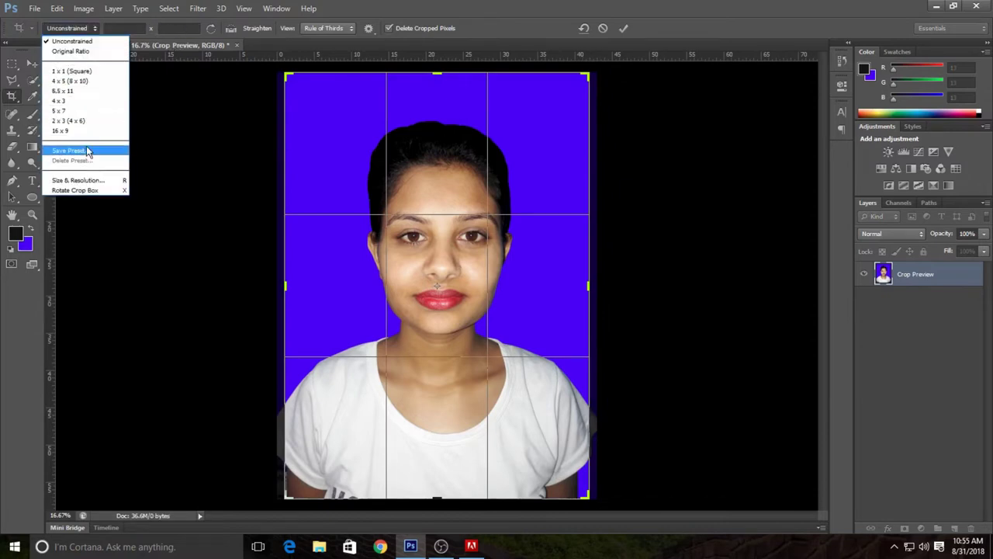
{"action": "left_click", "coordinate": [103, 181]}
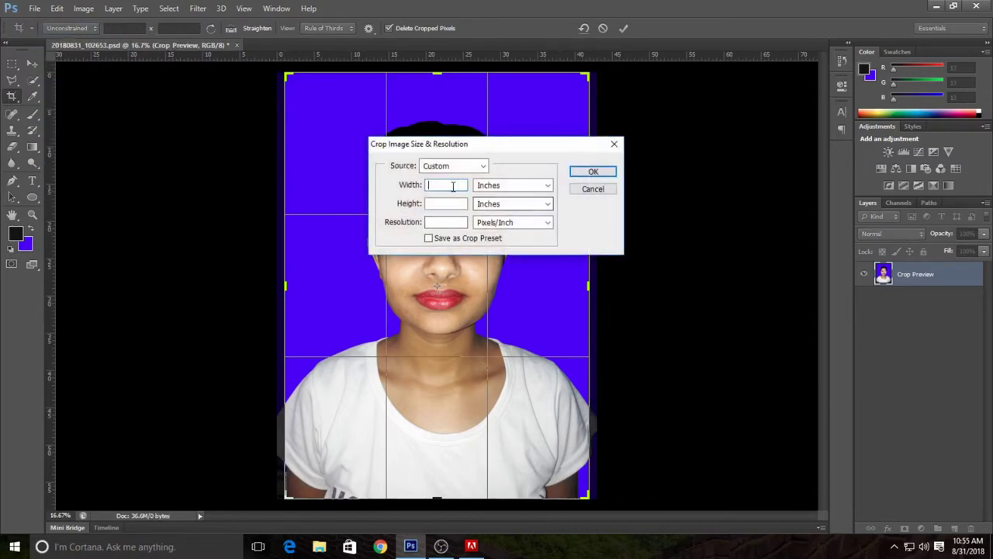
Set the crop to centimetres: width 3.5, height 4.5, resolution 300.
{"action": "left_click", "coordinate": [535, 185]}
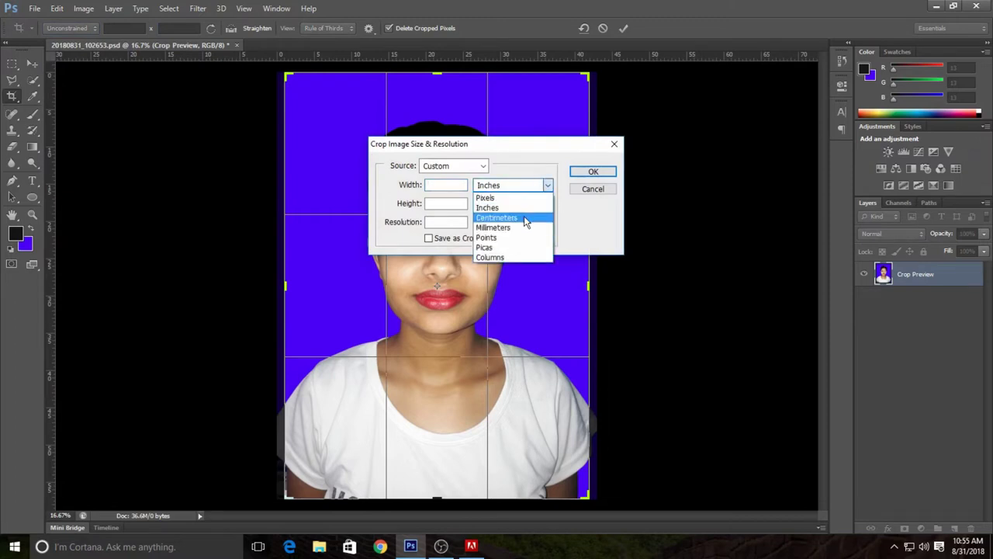
{"action": "left_click", "coordinate": [523, 217]}
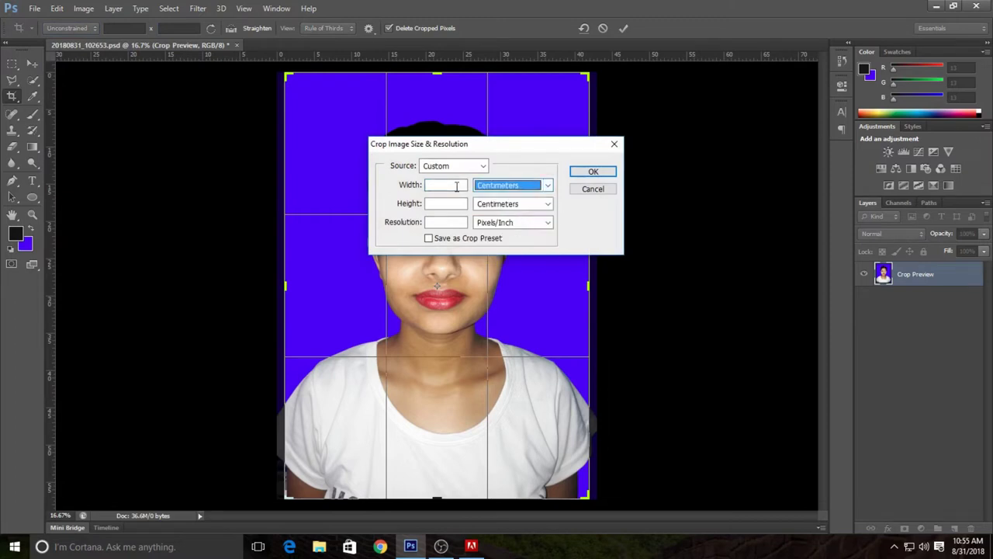
{"action": "left_click", "coordinate": [446, 185]}
{"action": "type", "text": "3.5"}
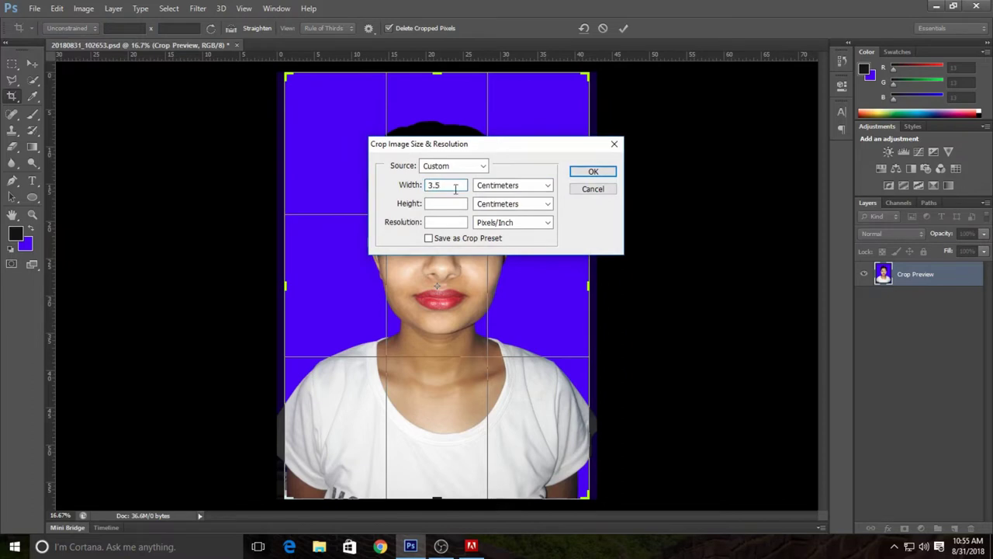
{"action": "left_click", "coordinate": [455, 201]}
{"action": "type", "text": "4.5"}
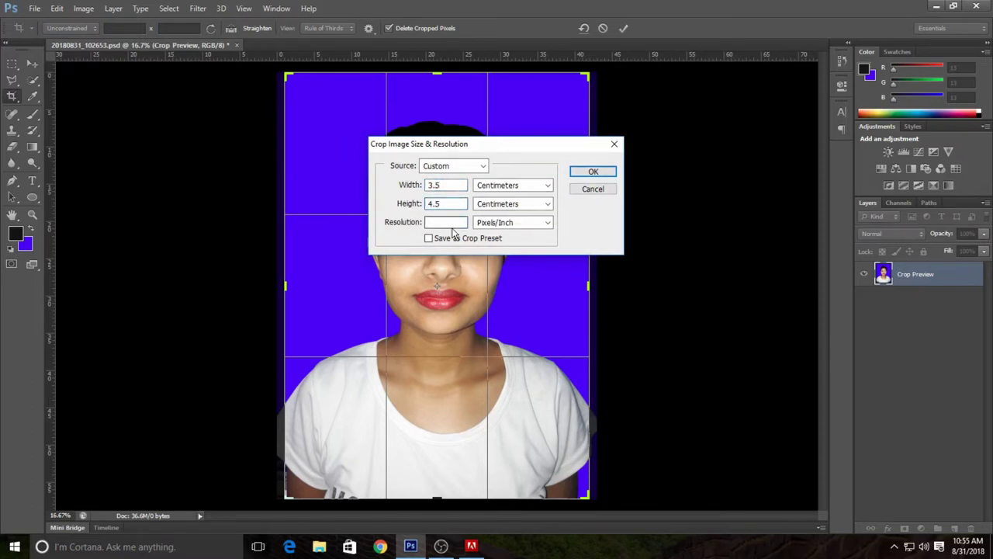
{"action": "left_click", "coordinate": [453, 223]}
{"action": "type", "text": "00"}
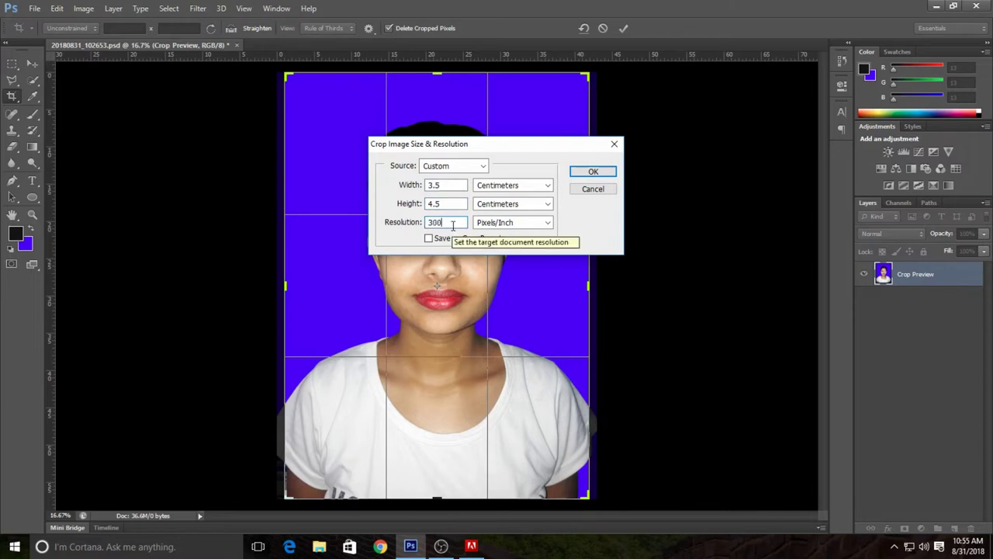
{"action": "left_click", "coordinate": [594, 171]}
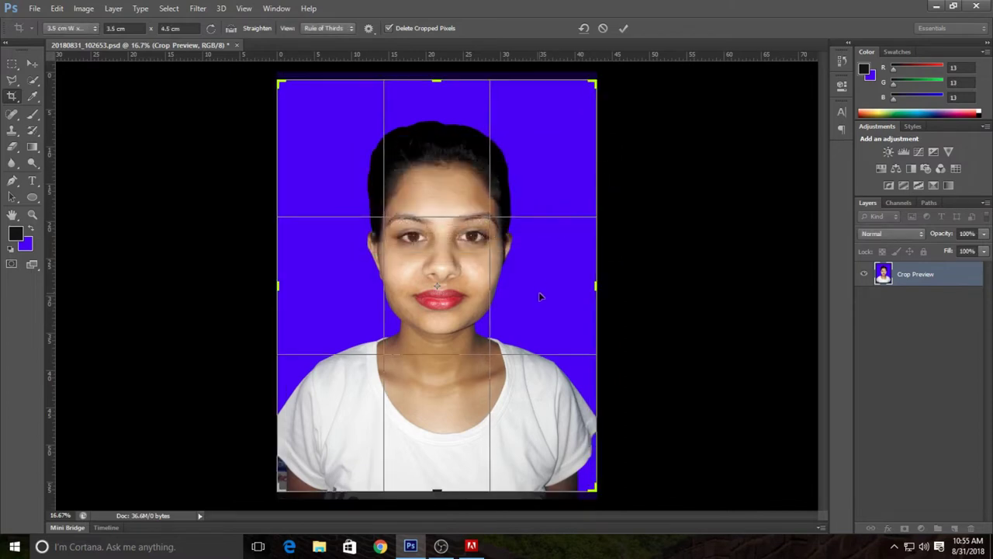
Frame the face and shoulders in the crop box and apply the crop.
{"action": "mouse_move", "coordinate": [594, 488]}
{"action": "left_mouse_down"}
{"action": "mouse_move", "coordinate": [548, 402]}
{"action": "mouse_move", "coordinate": [497, 413]}
{"action": "left_mouse_up"}
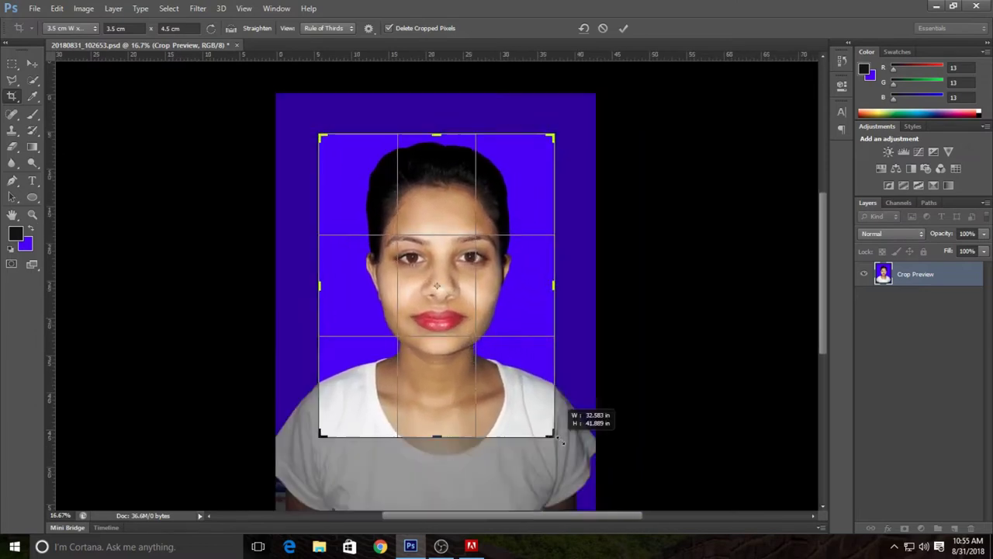
{"action": "mouse_move", "coordinate": [550, 447]}
{"action": "left_mouse_down"}
{"action": "mouse_move", "coordinate": [532, 426]}
{"action": "mouse_move", "coordinate": [576, 425]}
{"action": "mouse_move", "coordinate": [564, 433]}
{"action": "left_mouse_up"}
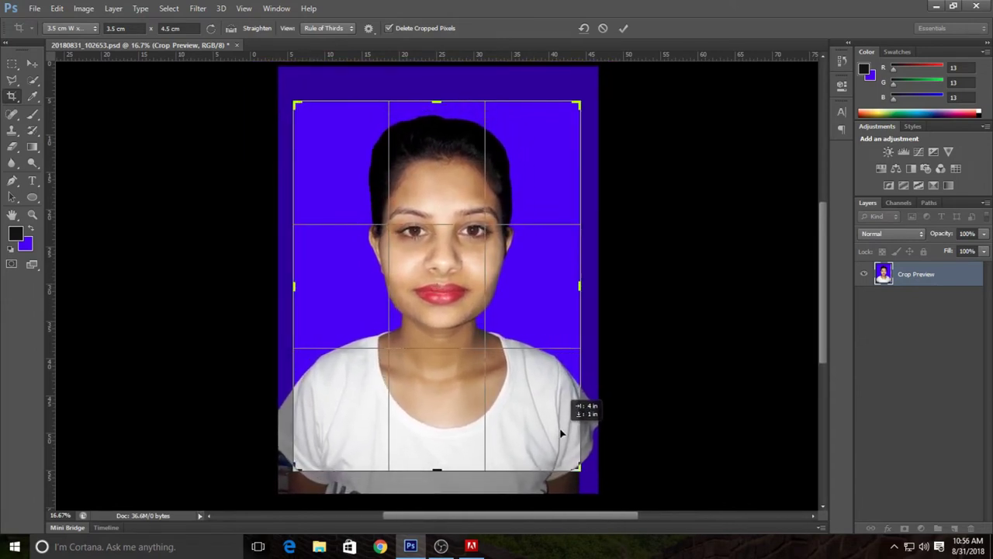
{"action": "left_click_drag", "start_coordinate": [564, 433], "coordinate": [562, 424]}
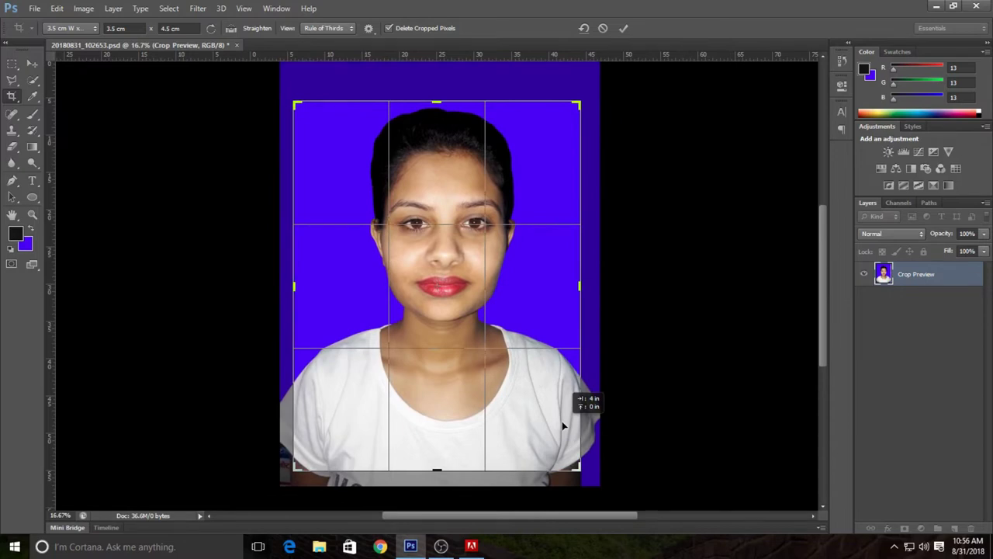
{"action": "left_click_drag", "start_coordinate": [563, 425], "coordinate": [562, 425]}
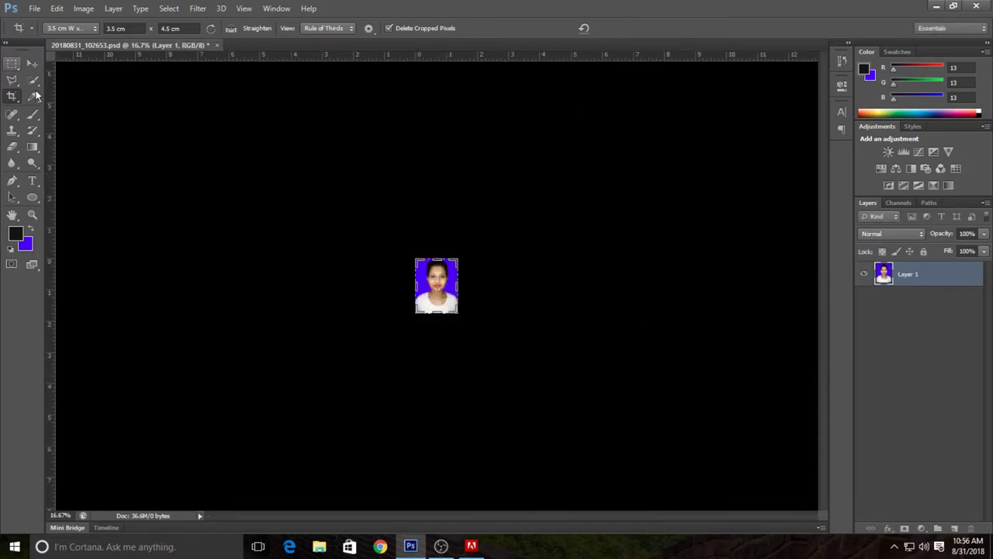
{"action": "left_click", "coordinate": [31, 65]}
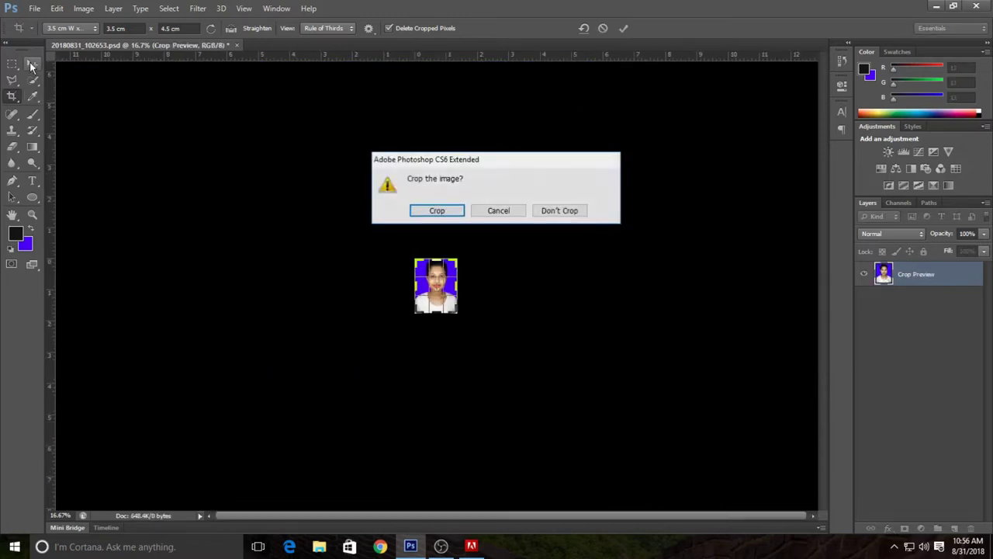
{"action": "key", "text": "Return"}
{"action": "key", "text": "ctrl+0"}
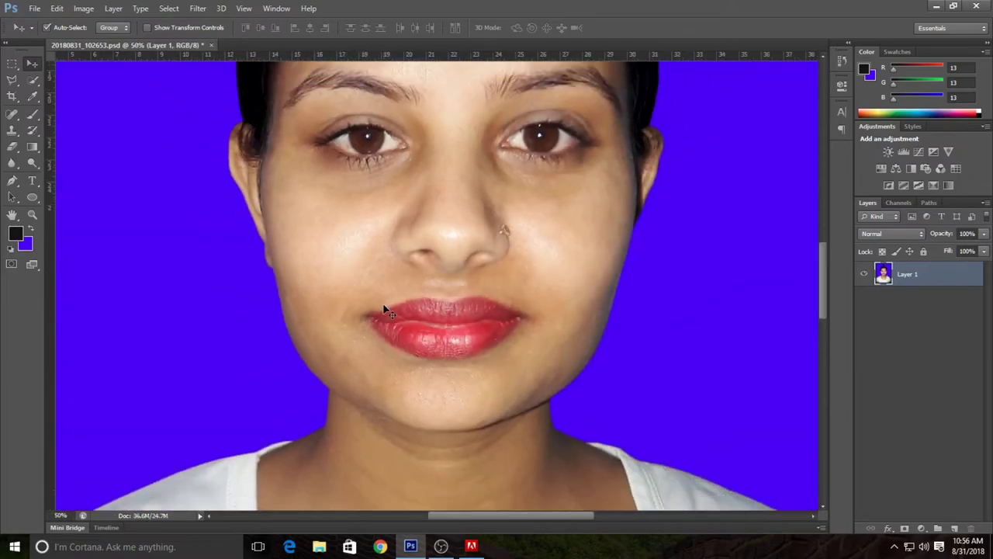
Reapply the 3.5 × 4.5 cm, 300 resolution crop size preset.
{"action": "key", "text": "ctrl+minus"}
{"action": "key", "text": "ctrl+minus"}
{"action": "key", "text": "ctrl+minus"}
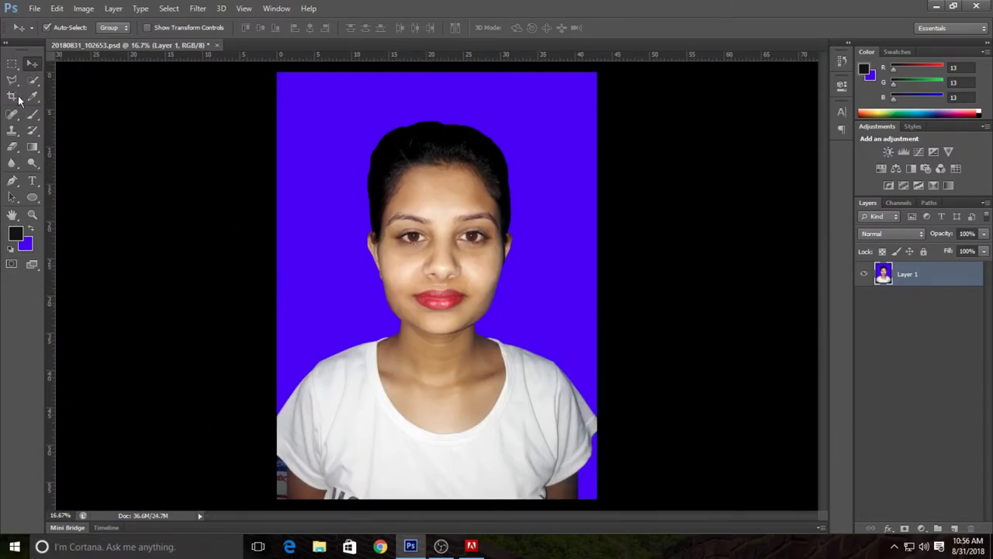
{"action": "left_click", "coordinate": [12, 97]}
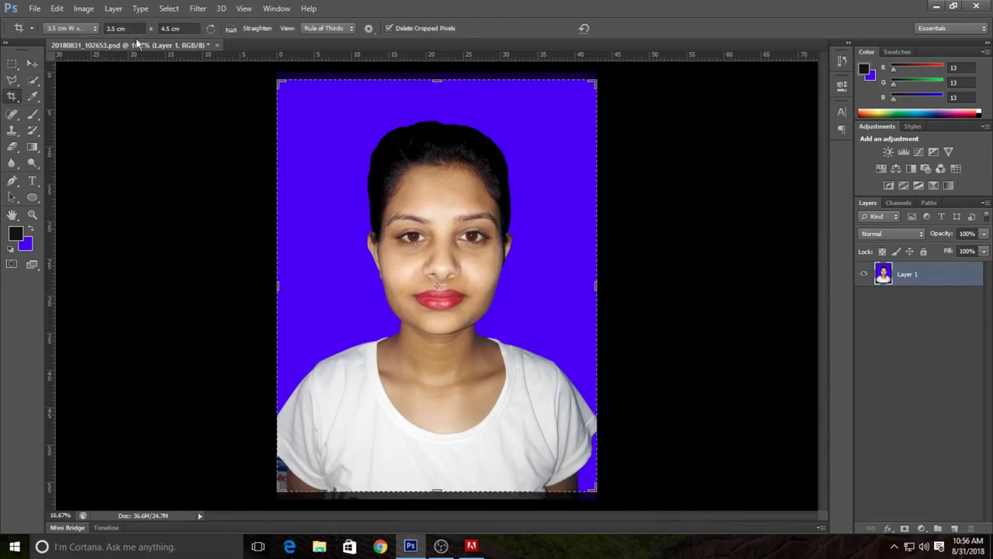
{"action": "left_click", "coordinate": [85, 26]}
{"action": "left_click", "coordinate": [83, 191]}
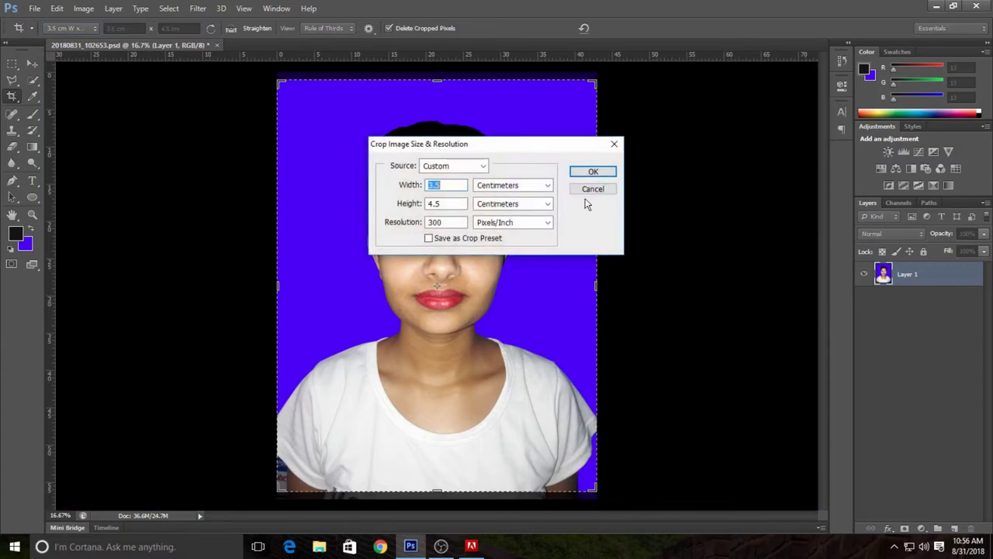
{"action": "left_click", "coordinate": [589, 171]}
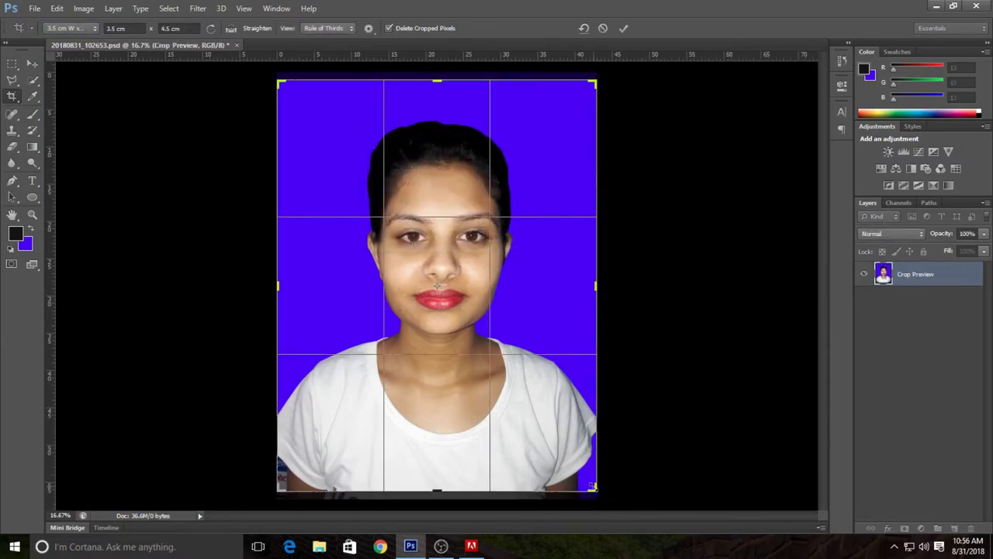
Reframe the face and shoulders in the crop box and apply the crop.
{"action": "left_click_drag", "start_coordinate": [592, 486], "coordinate": [501, 384]}
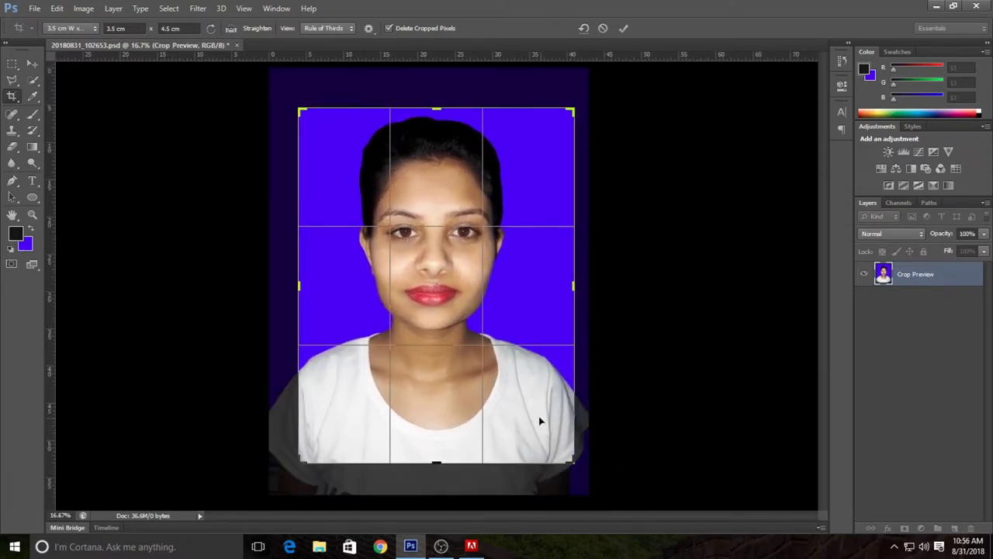
{"action": "left_click_drag", "start_coordinate": [541, 422], "coordinate": [549, 365]}
{"action": "left_click", "coordinate": [34, 69]}
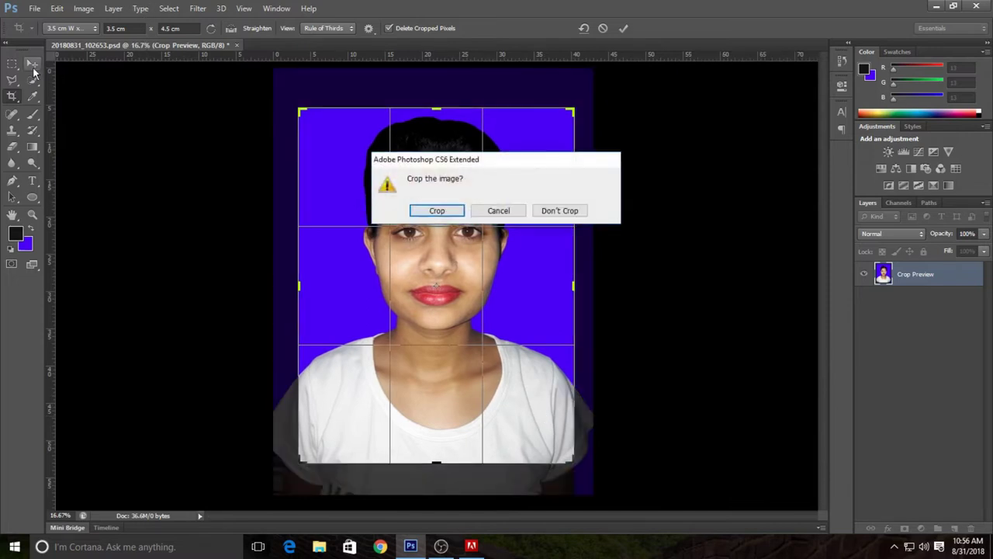
{"action": "left_click", "coordinate": [456, 211]}
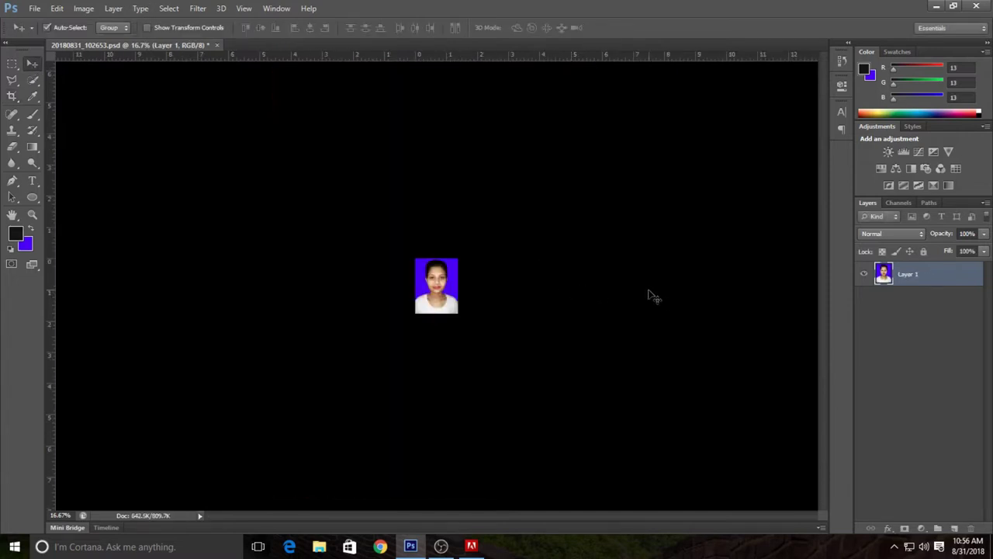
{"action": "key", "text": "ctrl+plus"}
{"action": "key", "text": "ctrl+plus"}
{"action": "key", "text": "ctrl+plus"}
{"action": "key", "text": "ctrl+plus"}
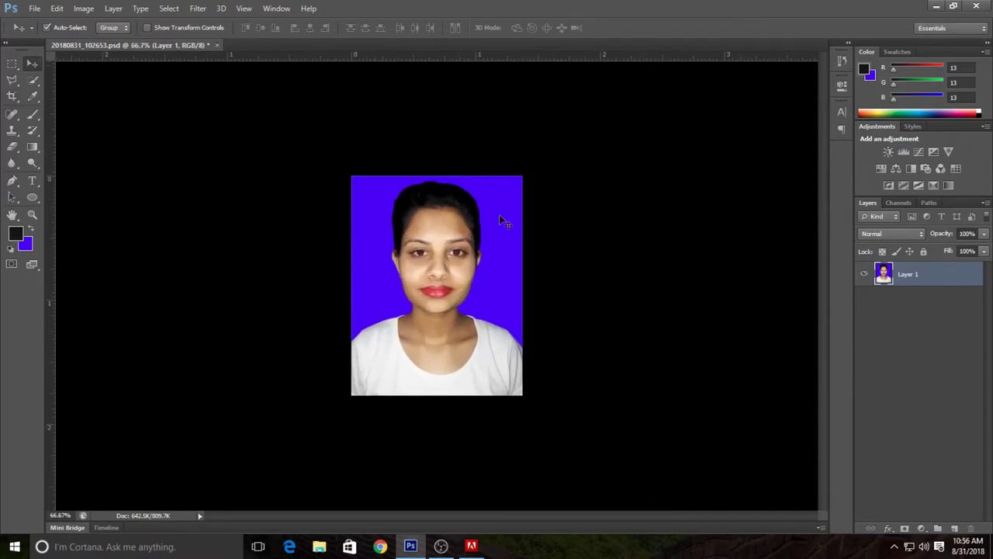
Select the whole photo and apply a 2 px pure black stroke around its edge.
{"action": "key", "text": "ctrl+a"}
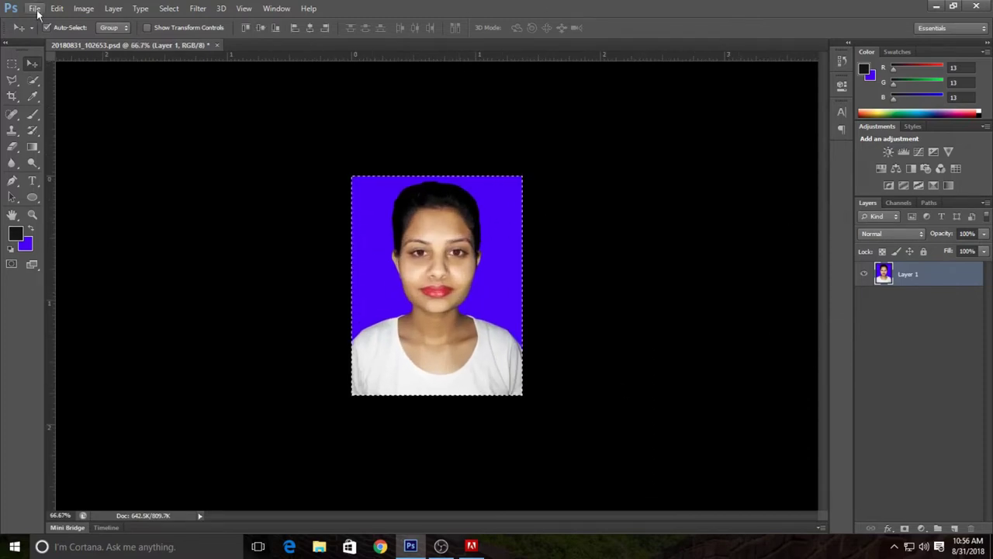
{"action": "left_click", "coordinate": [91, 13]}
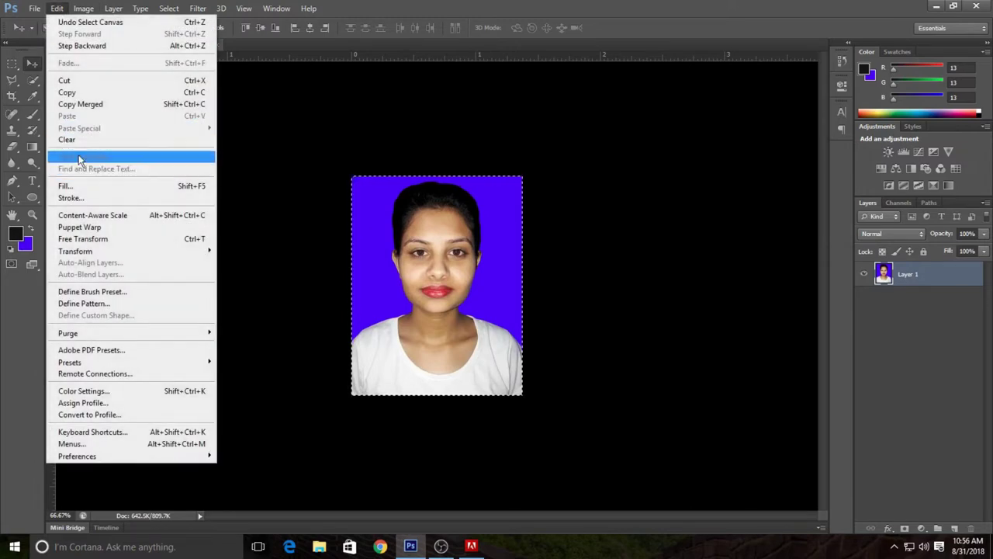
{"action": "left_click", "coordinate": [72, 198]}
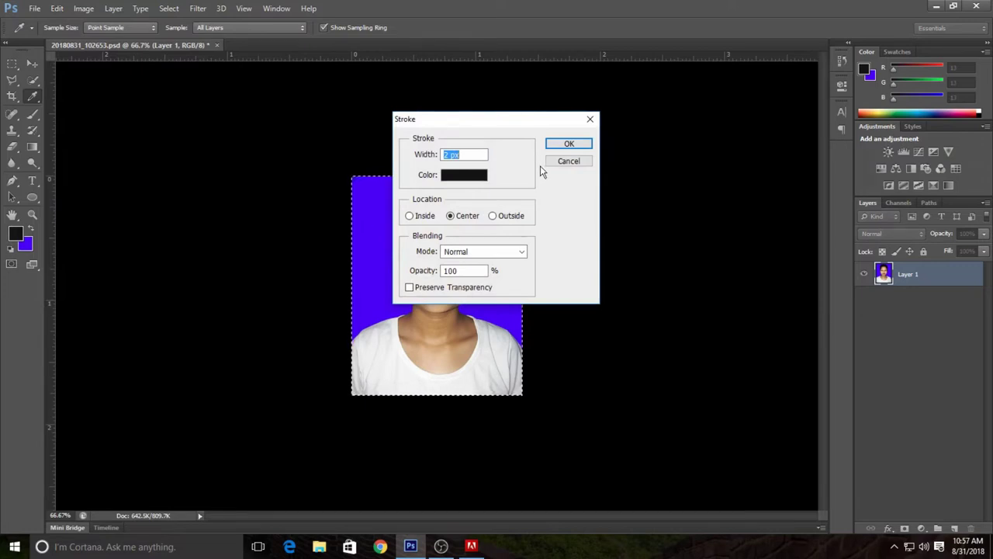
{"action": "left_click", "coordinate": [479, 177]}
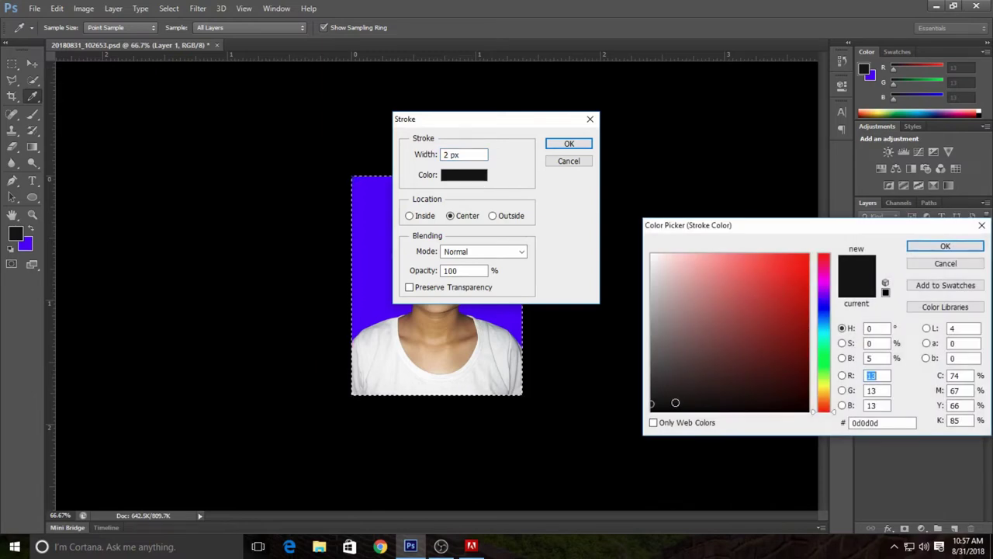
{"action": "left_click_drag", "start_coordinate": [675, 403], "coordinate": [810, 411]}
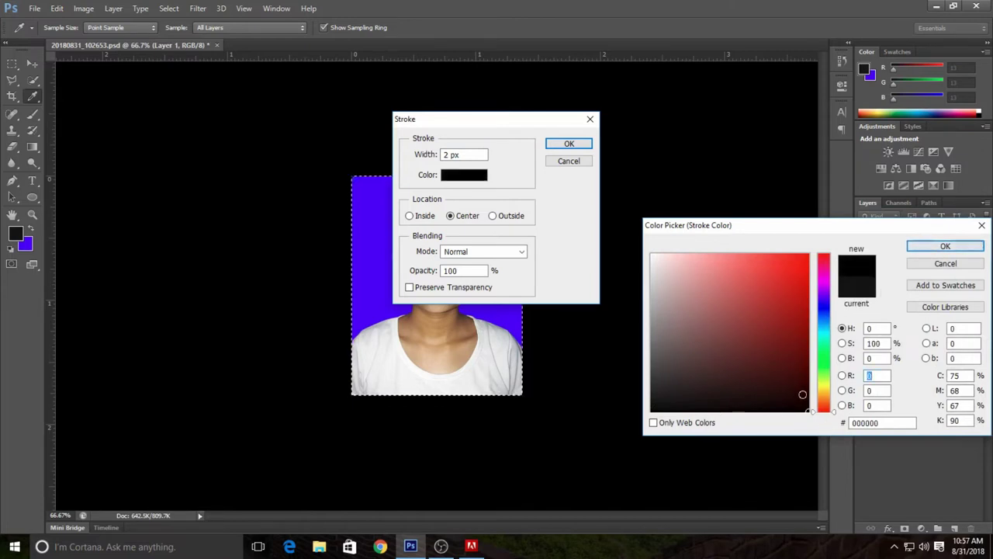
{"action": "left_click", "coordinate": [945, 246]}
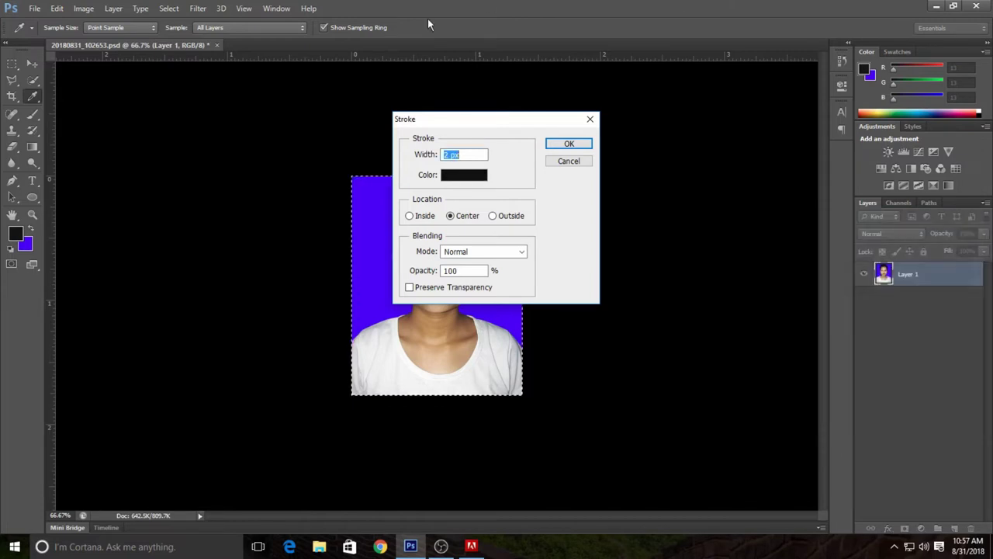
{"action": "left_click", "coordinate": [578, 147]}
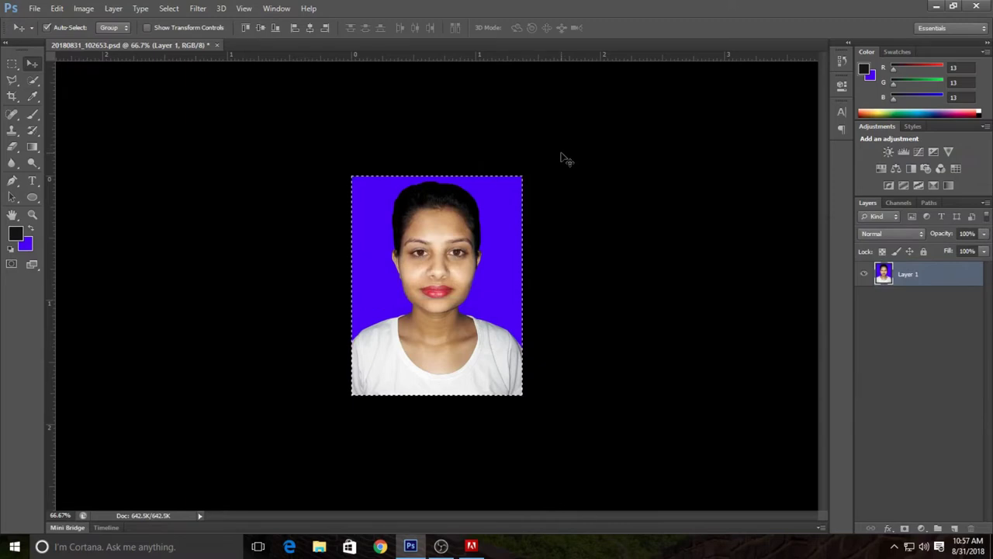
Enlarge the canvas to 108% width and height using Percent units.
{"action": "left_click", "coordinate": [84, 8]}
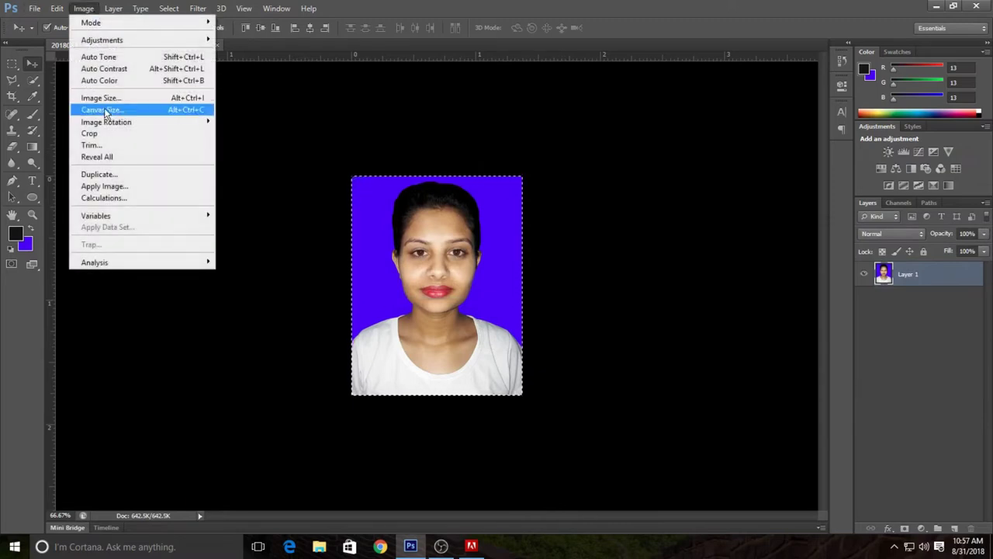
{"action": "left_click", "coordinate": [106, 113]}
{"action": "left_click", "coordinate": [538, 193]}
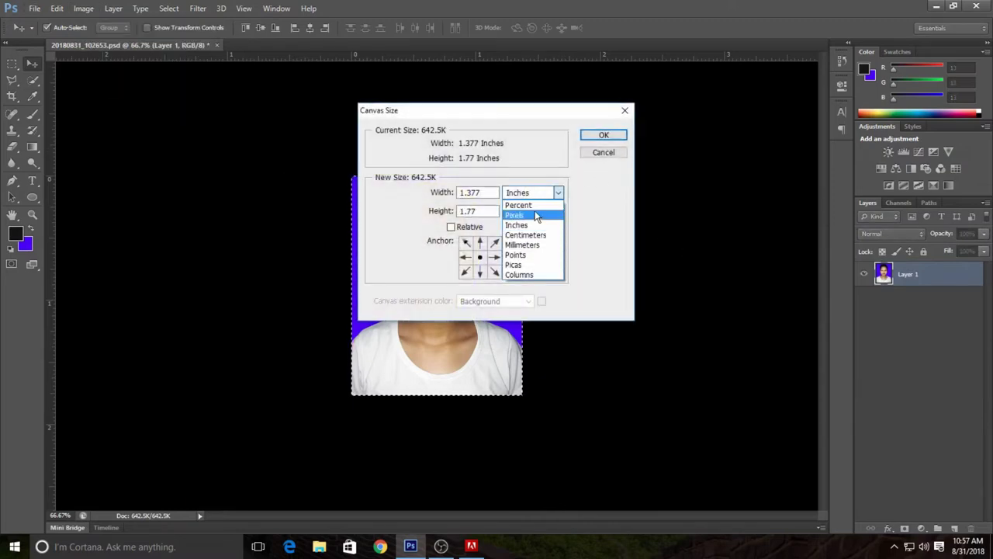
{"action": "left_click", "coordinate": [531, 204]}
{"action": "double_click", "coordinate": [484, 193]}
{"action": "type", "text": "10"}
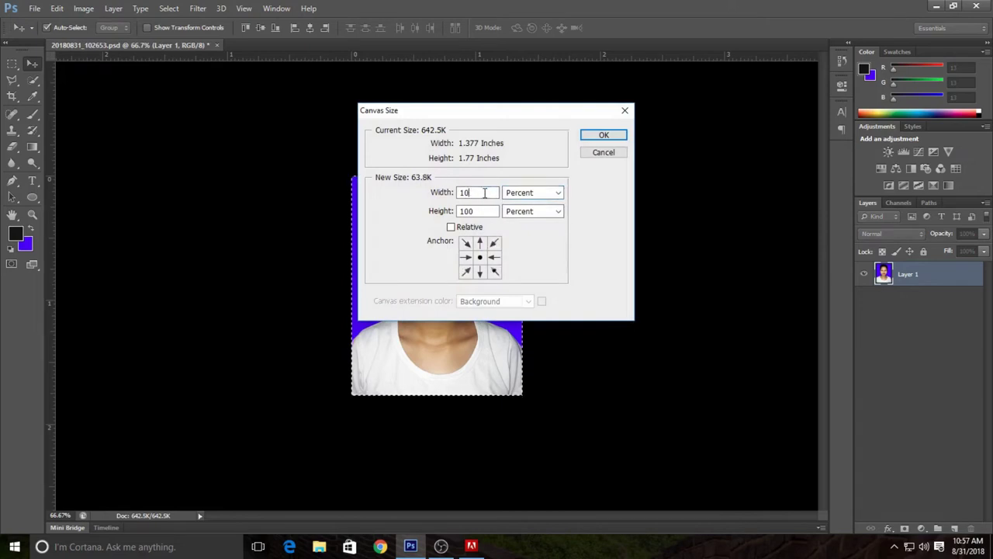
{"action": "type", "text": "8"}
{"action": "double_click", "coordinate": [484, 211]}
{"action": "type", "text": "10"}
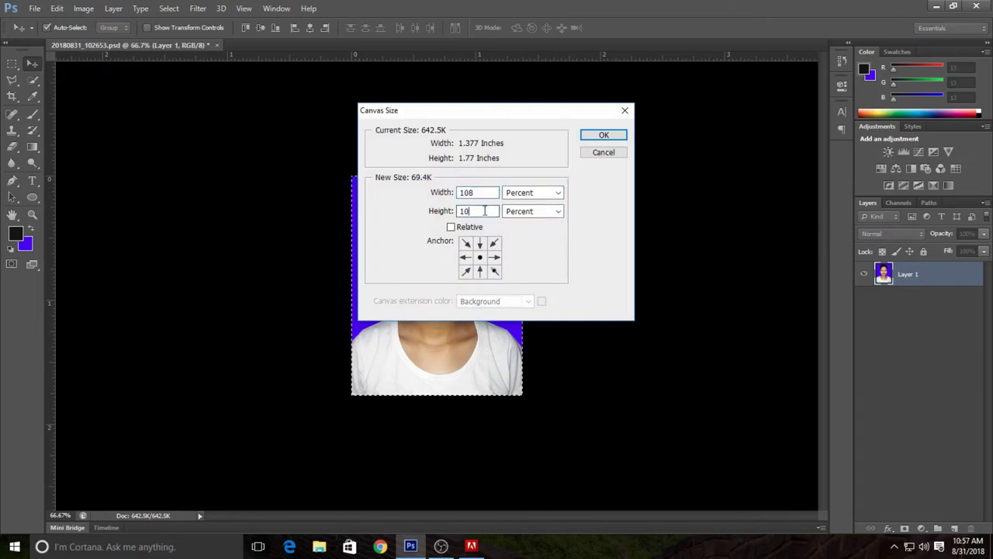
{"action": "type", "text": "8"}
{"action": "left_click", "coordinate": [602, 136]}
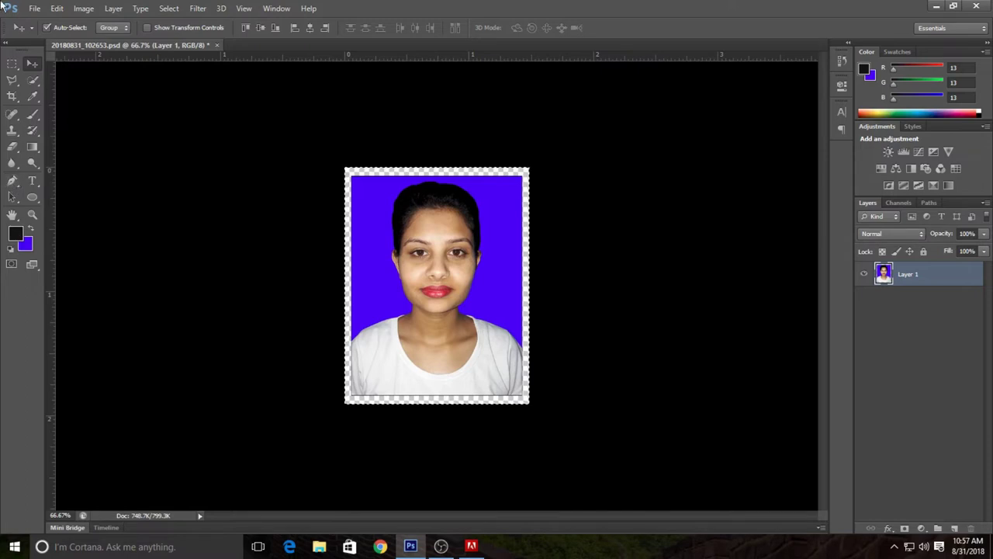
Stroke the enlarged canvas edge to form a border.
{"action": "left_click", "coordinate": [57, 8]}
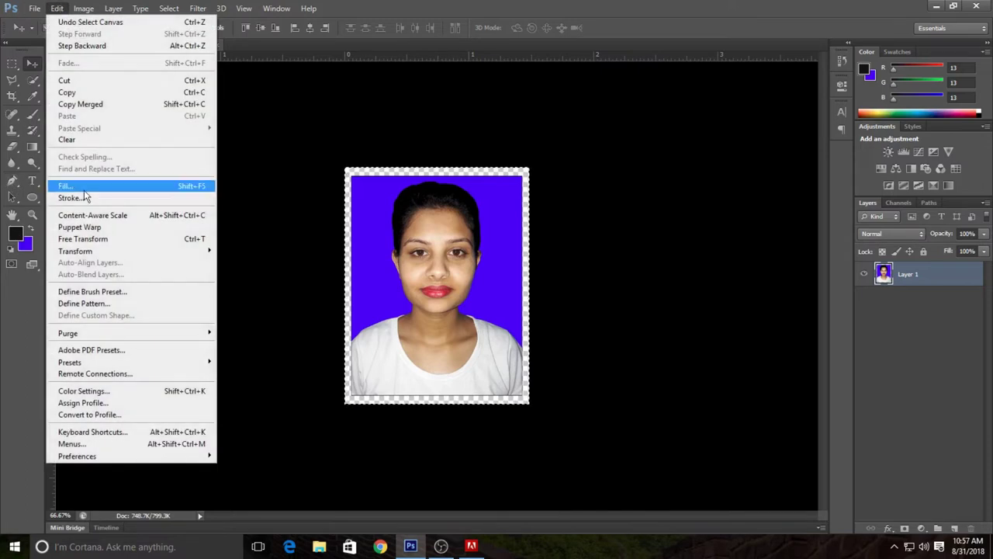
{"action": "left_click", "coordinate": [86, 198]}
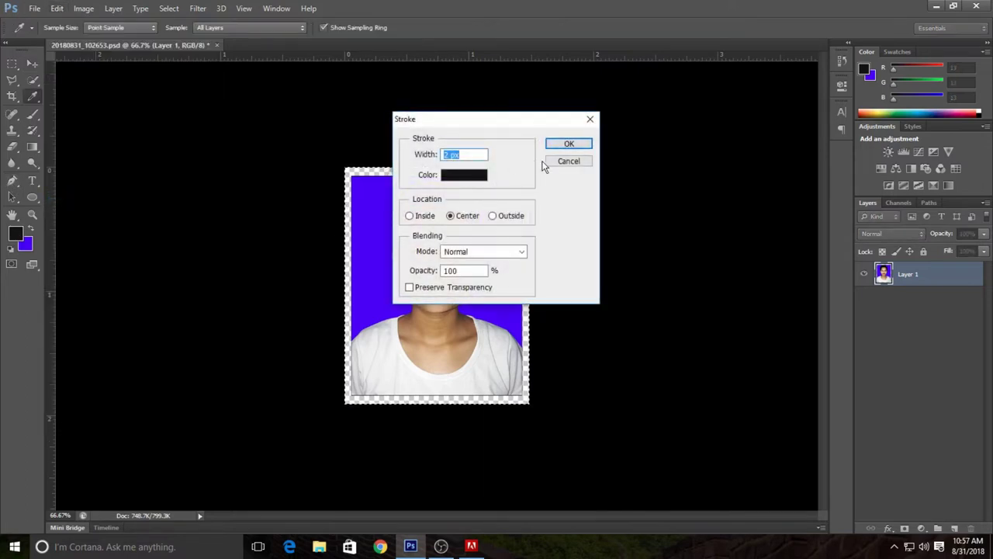
{"action": "left_click", "coordinate": [561, 146]}
{"action": "key", "text": "v"}
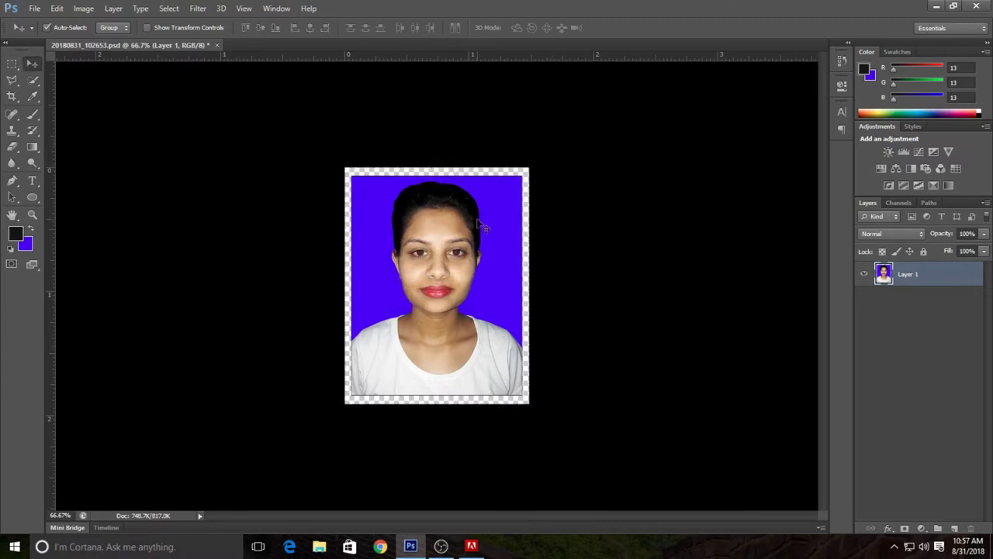
{"action": "key", "text": "ctrl+n"}
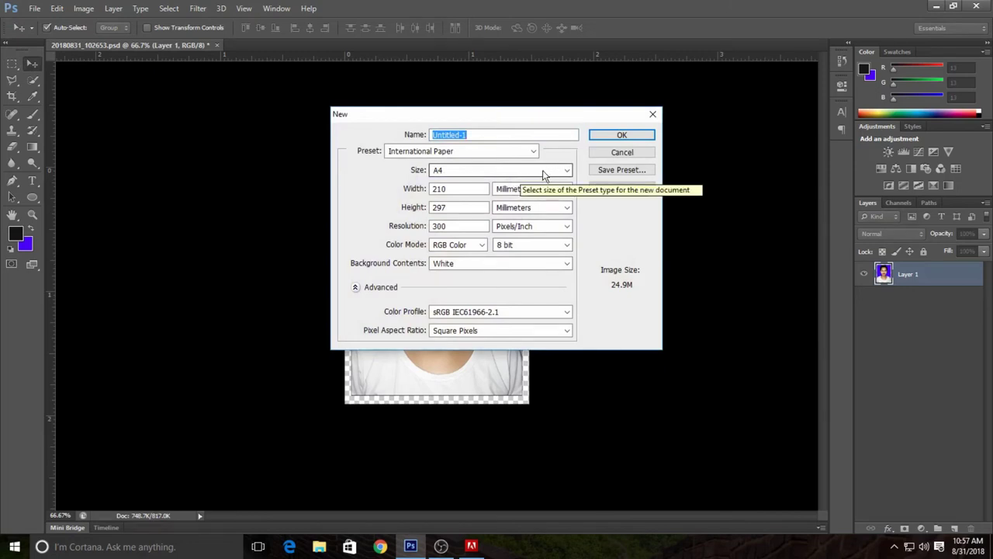
{"action": "left_click", "coordinate": [529, 152]}
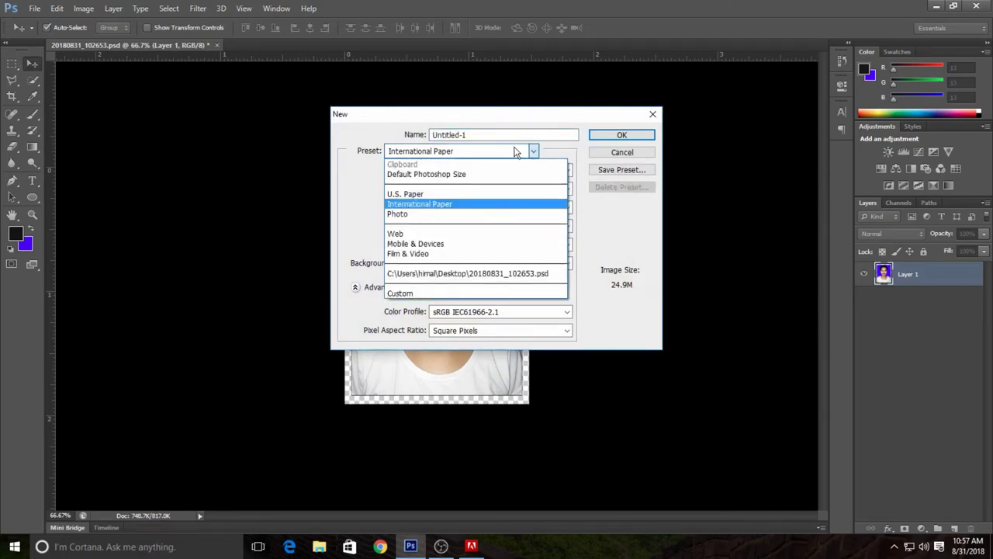
{"action": "left_click", "coordinate": [472, 214]}
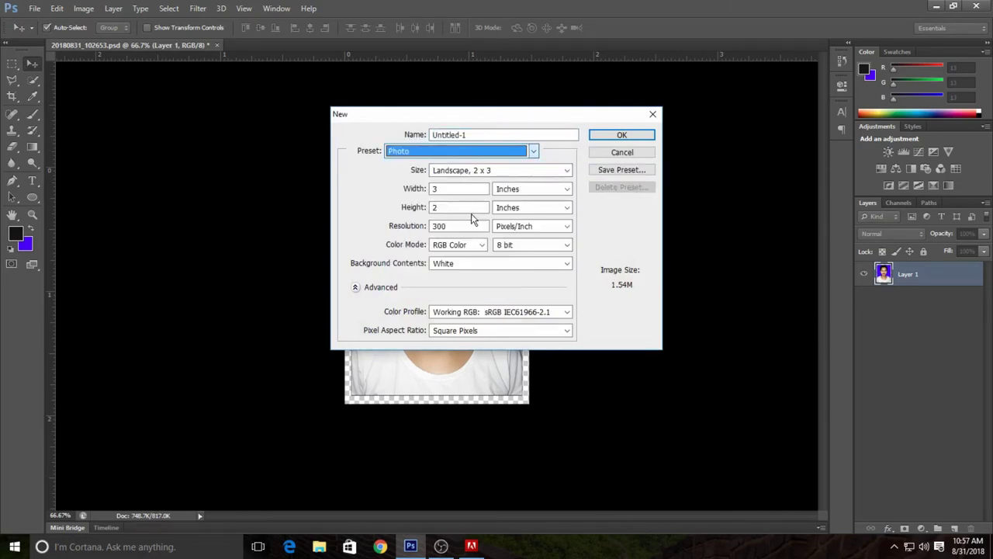
{"action": "left_click", "coordinate": [515, 171]}
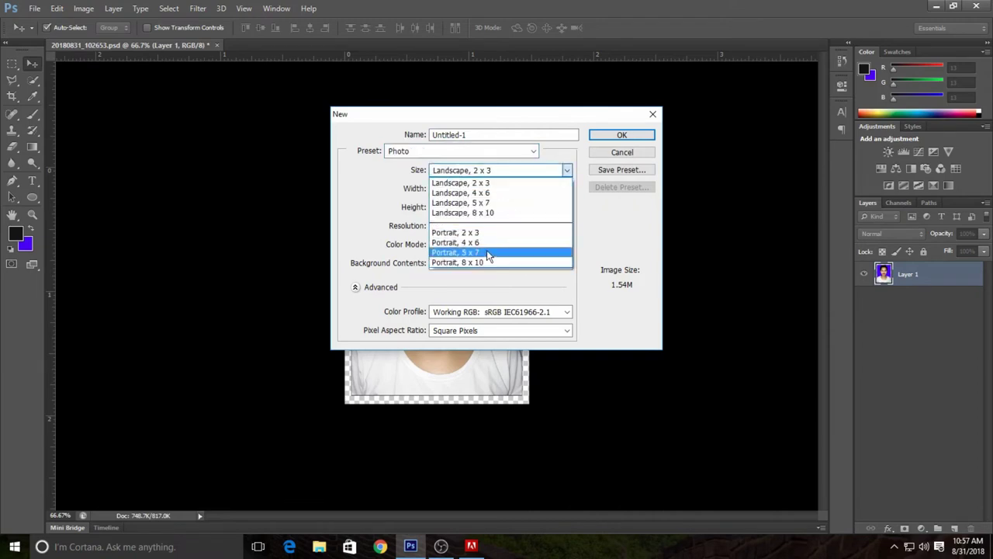
{"action": "left_click", "coordinate": [487, 256]}
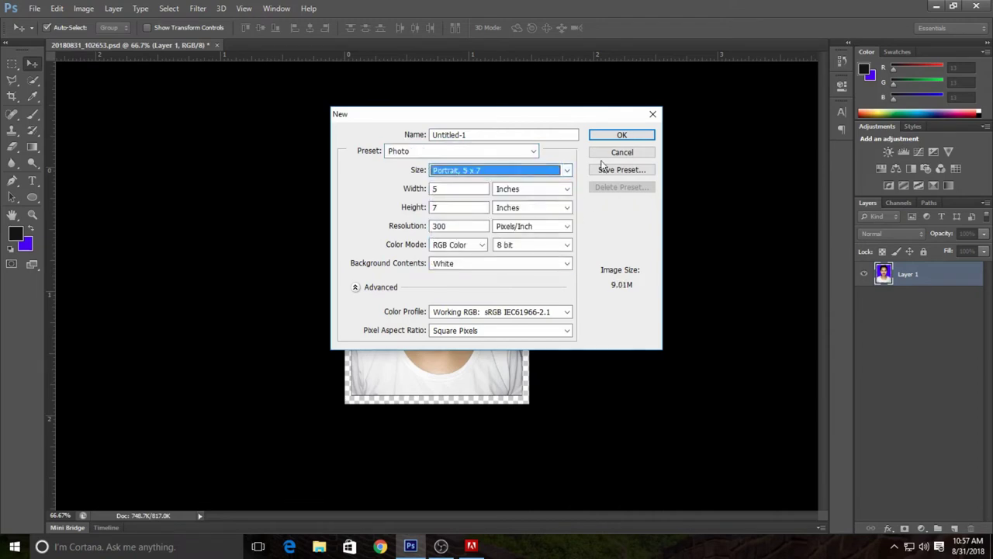
{"action": "left_click", "coordinate": [612, 138]}
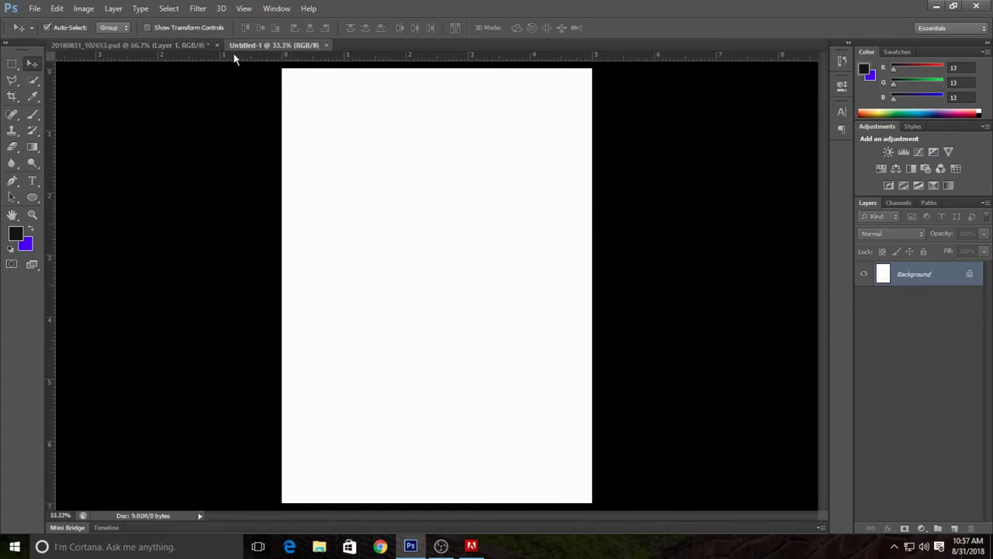
{"action": "left_click", "coordinate": [195, 48]}
{"action": "mouse_move", "coordinate": [442, 259]}
{"action": "left_mouse_down"}
{"action": "mouse_move", "coordinate": [423, 168]}
{"action": "mouse_move", "coordinate": [385, 151]}
{"action": "mouse_move", "coordinate": [300, 239]}
{"action": "mouse_move", "coordinate": [564, 248]}
{"action": "left_mouse_up"}
{"action": "key", "text": "ctrl+plus"}
{"action": "scroll", "coordinate": [391, 172], "scroll_direction": "up", "scroll_amount": 3}
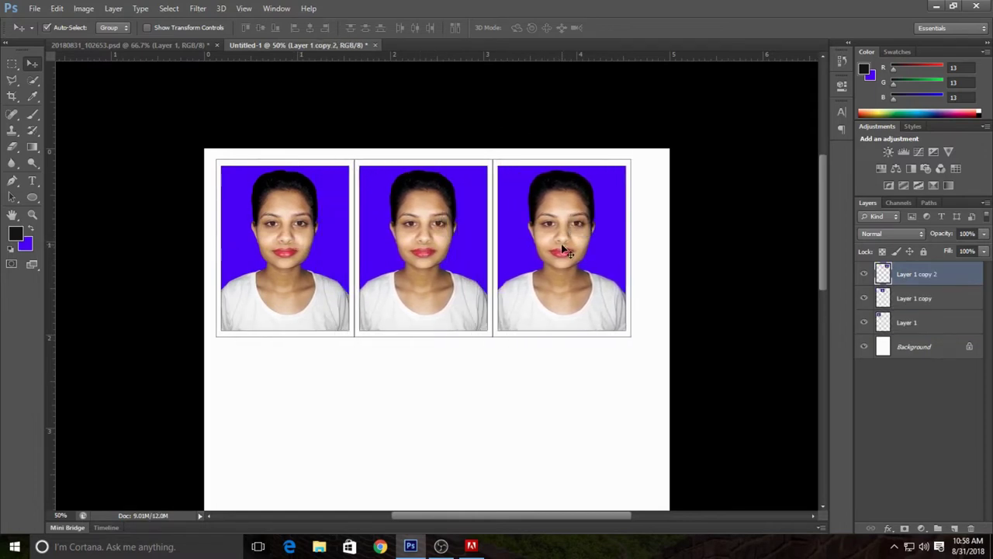
{"action": "key", "text": "ctrl+minus"}
{"action": "key", "text": "ctrl+minus"}
{"action": "key", "text": "ctrl+minus"}
{"action": "key", "text": "ctrl+plus"}
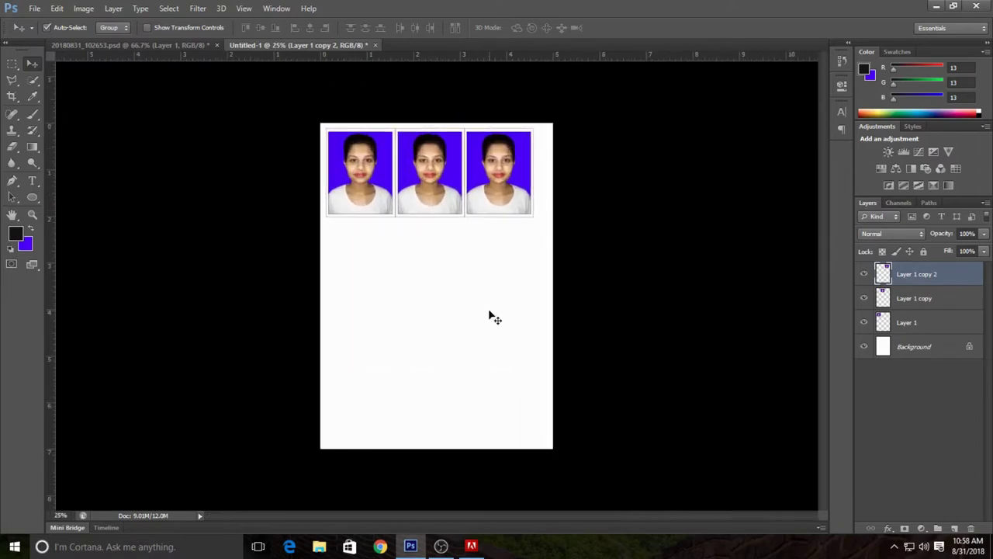
{"action": "left_click", "coordinate": [375, 45]}
{"action": "left_click", "coordinate": [487, 210]}
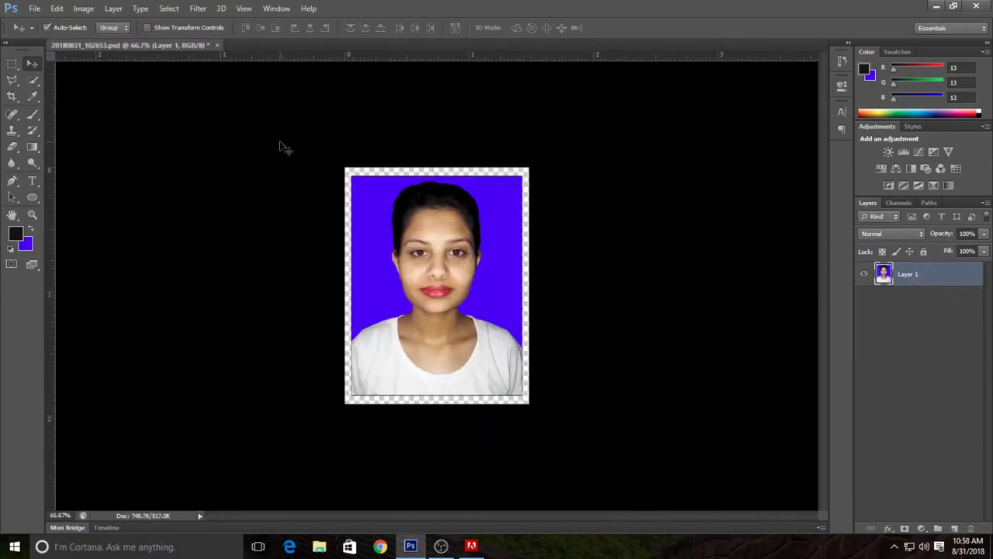
Create a blank Landscape 8 x 10 photo document at 300 ppi, then return to the portrait.
{"action": "key", "text": "ctrl+o"}
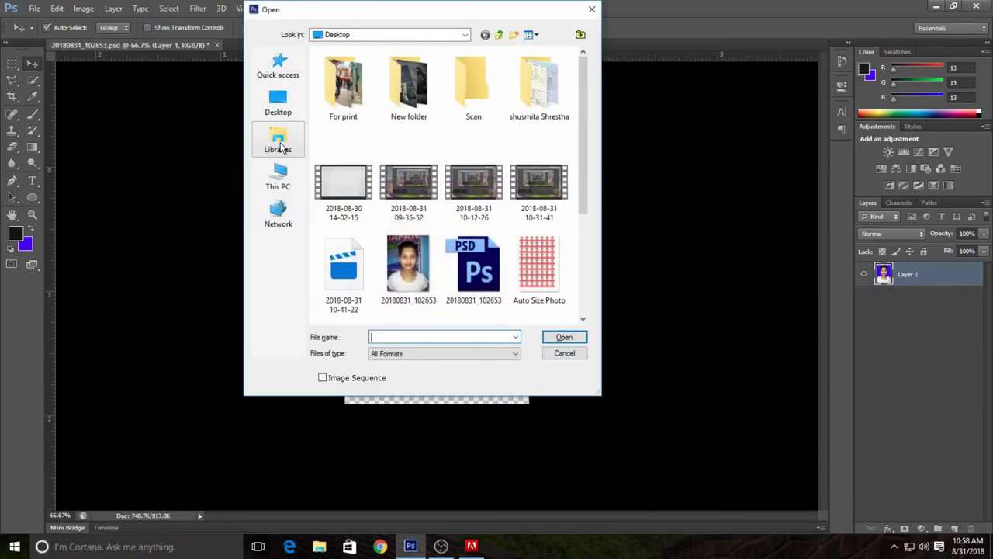
{"action": "left_click", "coordinate": [592, 10]}
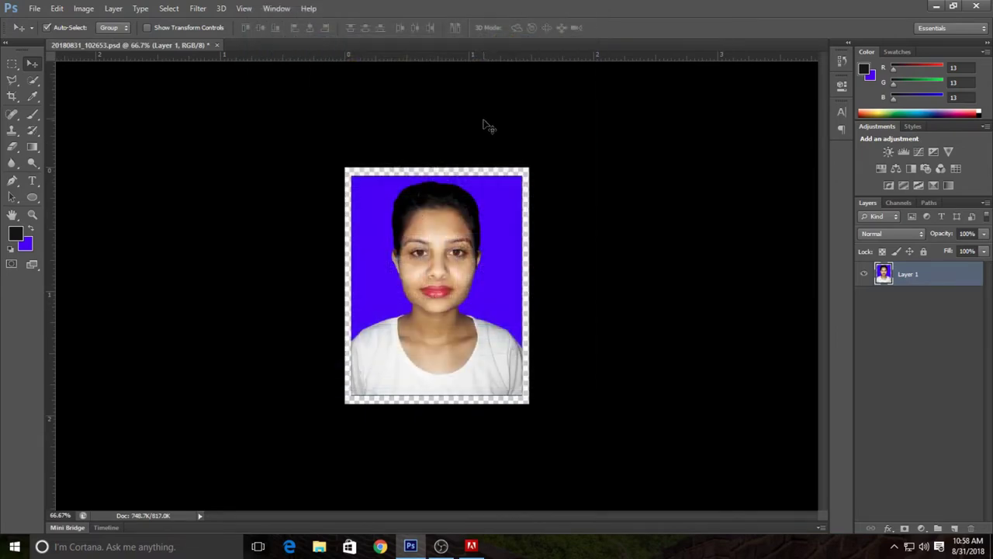
{"action": "key", "text": "ctrl+n"}
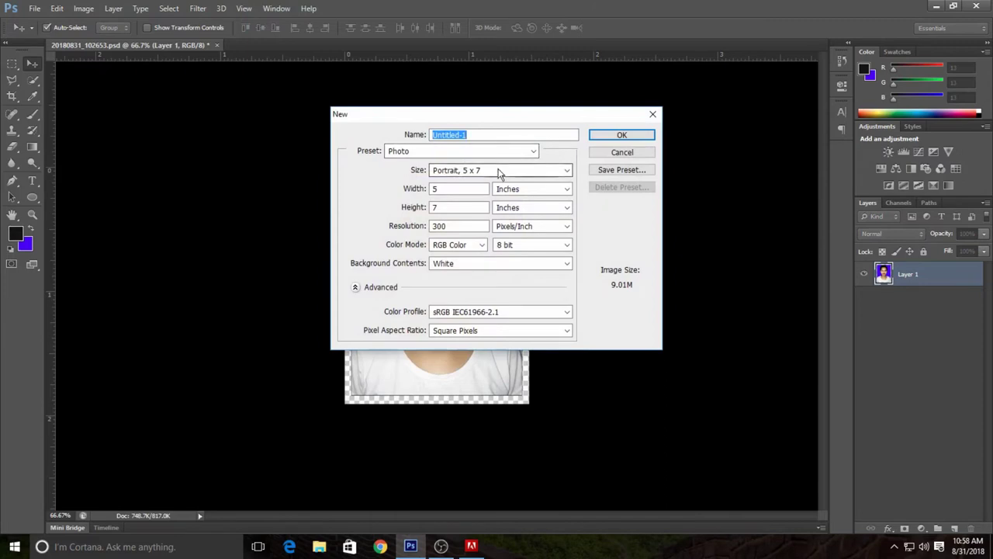
{"action": "left_click", "coordinate": [506, 169]}
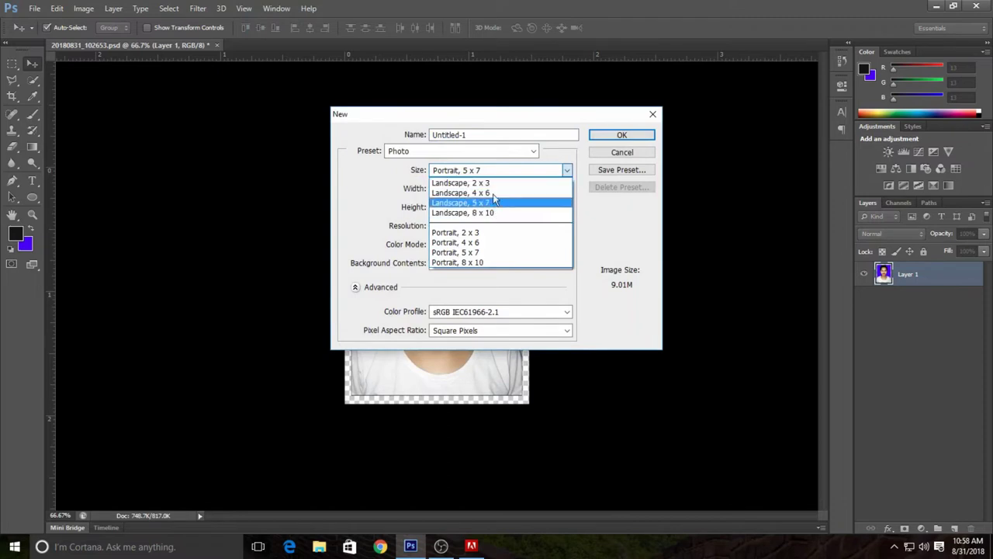
{"action": "left_click", "coordinate": [499, 214]}
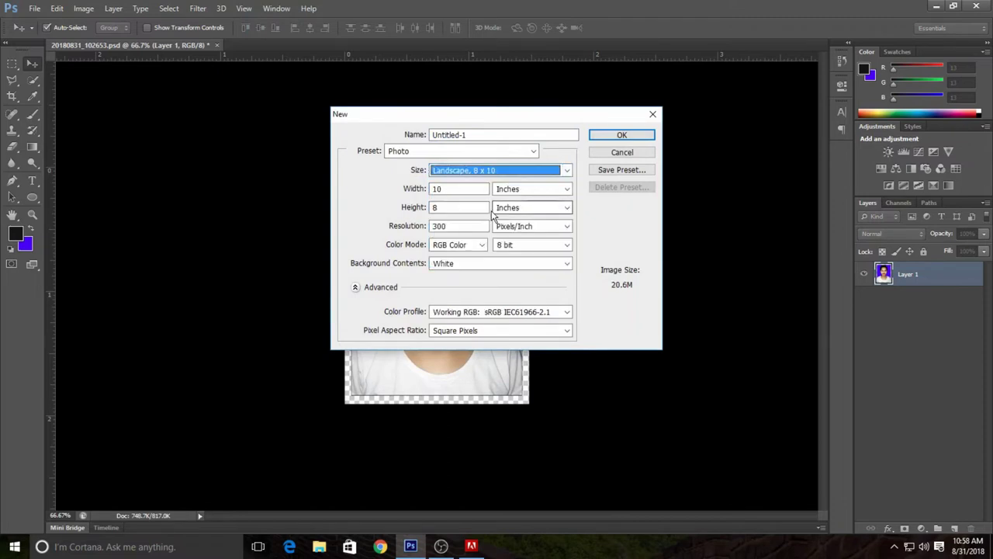
{"action": "left_click", "coordinate": [623, 137]}
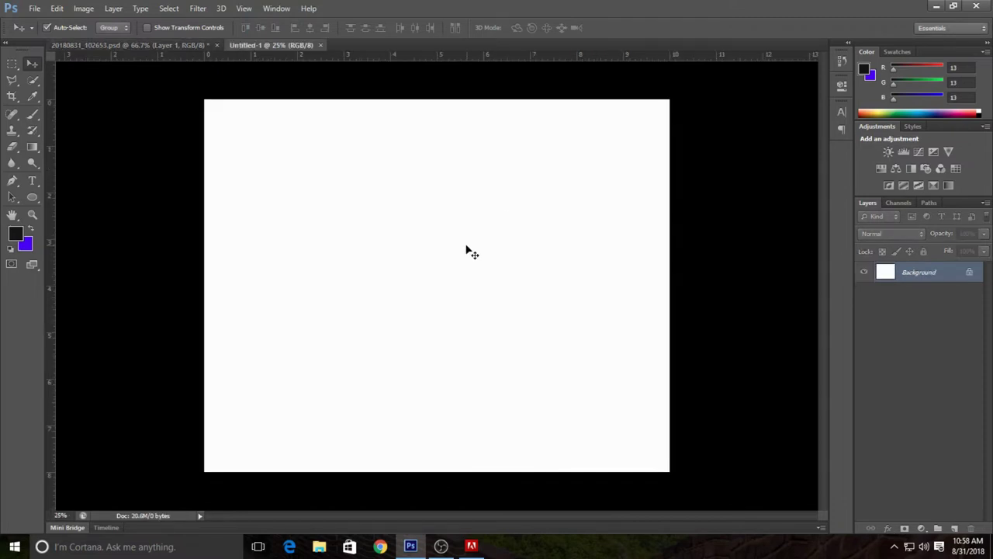
{"action": "left_click", "coordinate": [194, 47]}
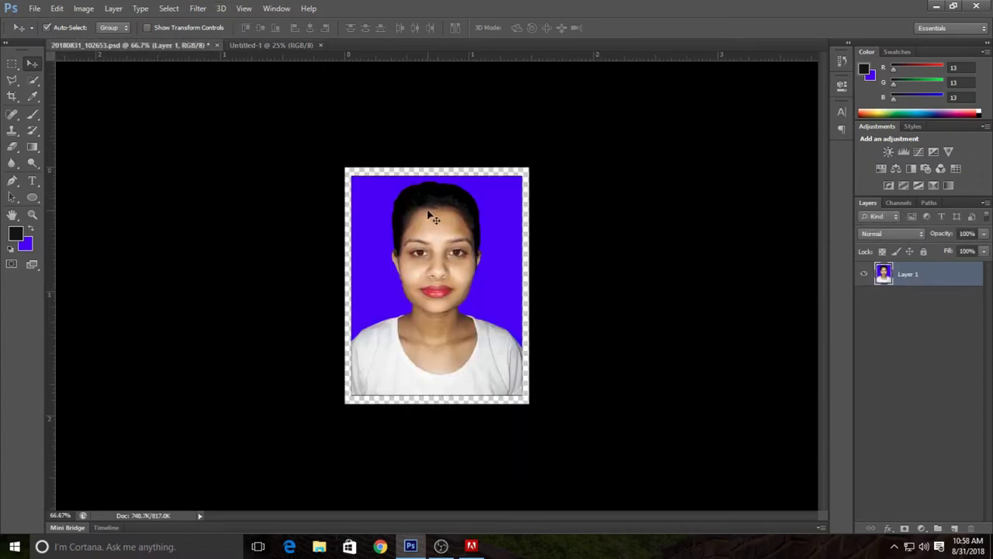
Bring the portrait into the 8 x 10 sheet and select all six portrait layers.
{"action": "mouse_move", "coordinate": [431, 216]}
{"action": "left_mouse_down"}
{"action": "mouse_move", "coordinate": [329, 200]}
{"action": "mouse_move", "coordinate": [250, 156]}
{"action": "mouse_move", "coordinate": [592, 150]}
{"action": "left_mouse_up"}
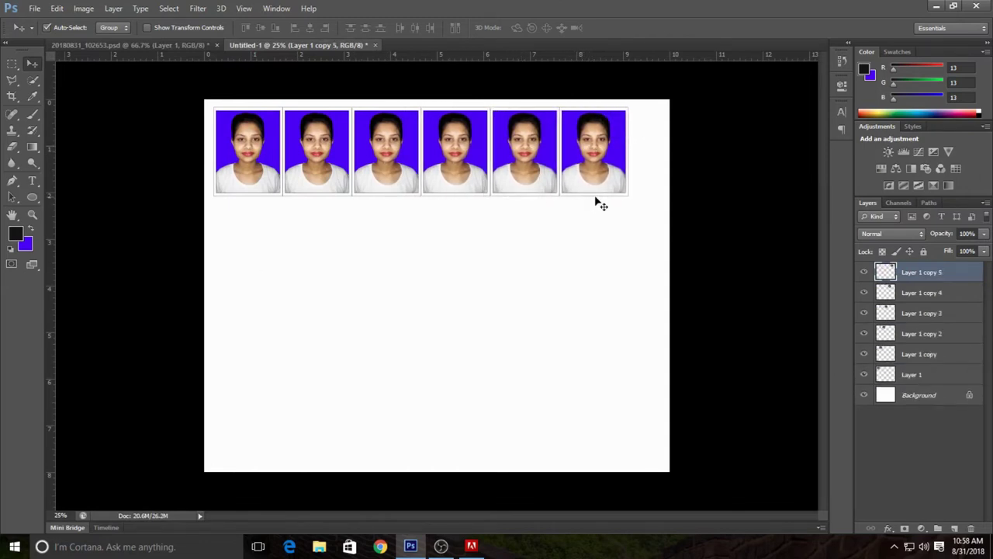
{"action": "left_click", "coordinate": [928, 293], "text": "ctrl"}
{"action": "left_click", "coordinate": [927, 314], "text": "ctrl"}
{"action": "left_click", "coordinate": [928, 334], "text": "ctrl"}
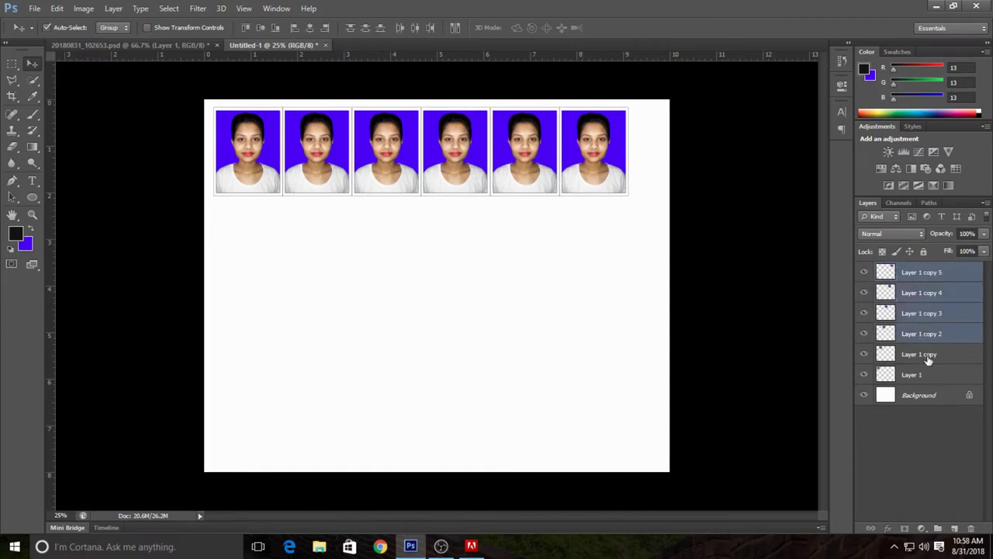
{"action": "left_click", "coordinate": [928, 355], "text": "ctrl"}
{"action": "left_click", "coordinate": [931, 375], "text": "ctrl"}
Shift the row of six portraits right and duplicate it down as additional rows.
{"action": "left_click_drag", "start_coordinate": [523, 155], "coordinate": [537, 155]}
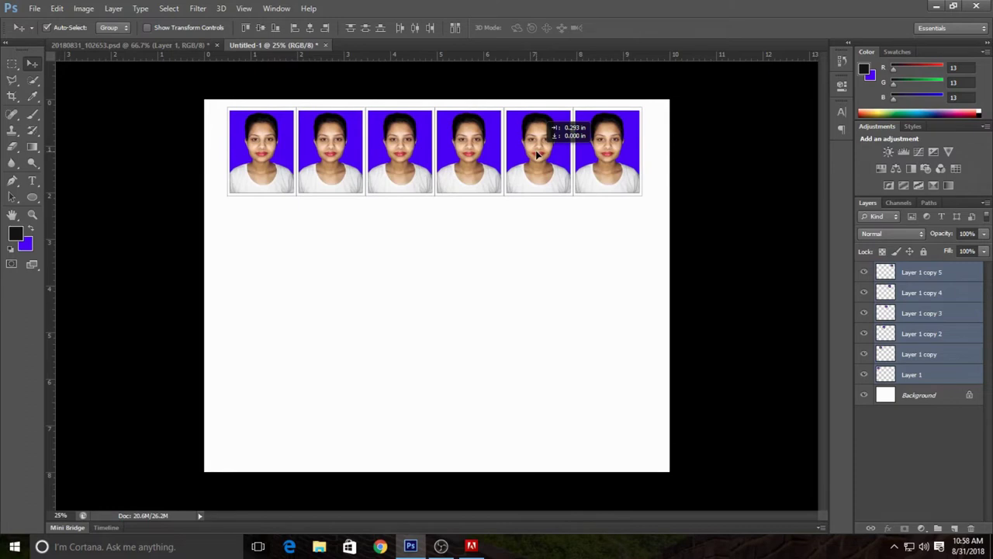
{"action": "left_click_drag", "start_coordinate": [537, 155], "coordinate": [533, 414]}
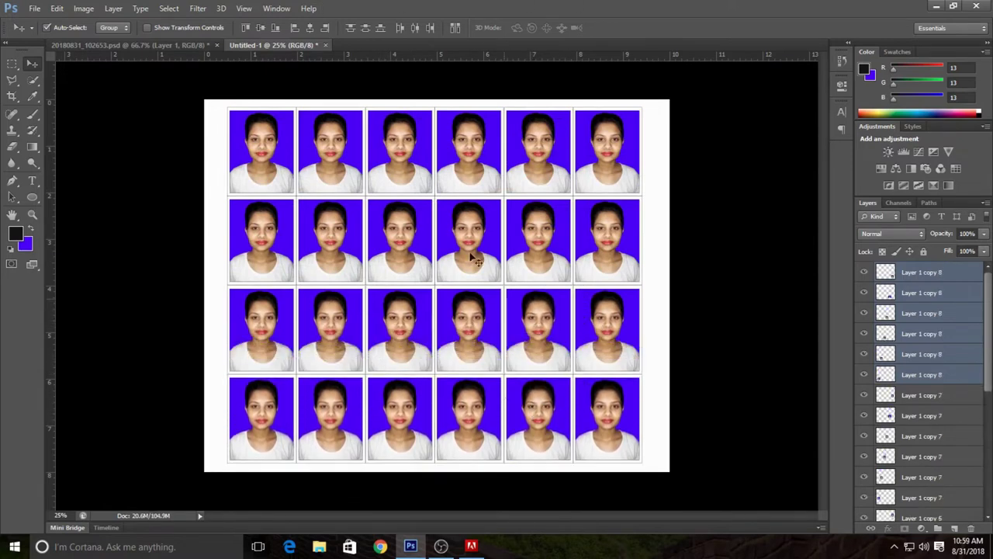
{"action": "scroll", "coordinate": [417, 225], "scroll_direction": "down", "scroll_amount": 2}
{"action": "scroll", "coordinate": [417, 224], "scroll_direction": "down", "scroll_amount": 2}
{"action": "scroll", "coordinate": [417, 224], "scroll_direction": "down", "scroll_amount": 2}
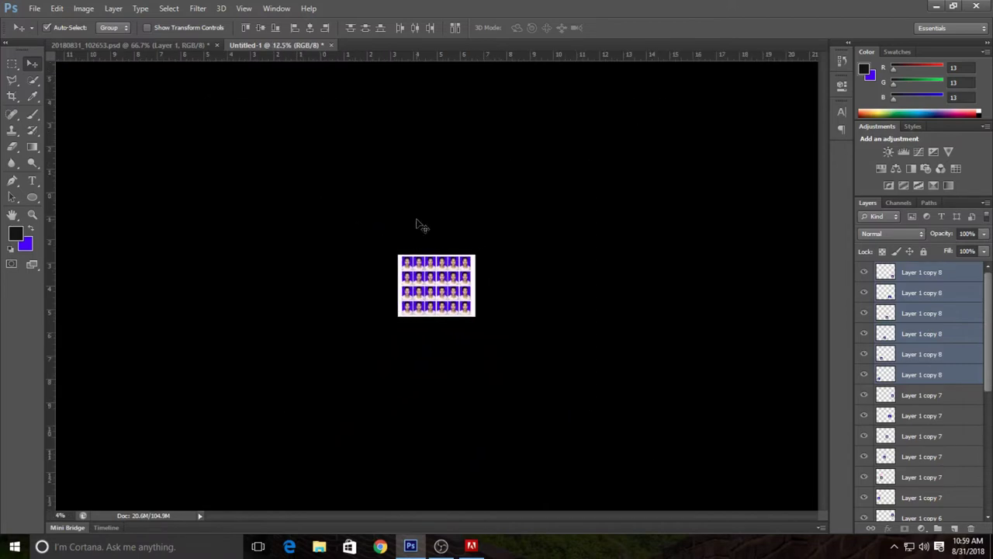
{"action": "scroll", "coordinate": [417, 224], "scroll_direction": "up", "scroll_amount": 5}
{"action": "scroll", "coordinate": [417, 224], "scroll_direction": "up", "scroll_amount": 2}
Select the Background layer and merge all the photo layers into one.
{"action": "scroll", "coordinate": [417, 225], "scroll_direction": "up", "scroll_amount": 2}
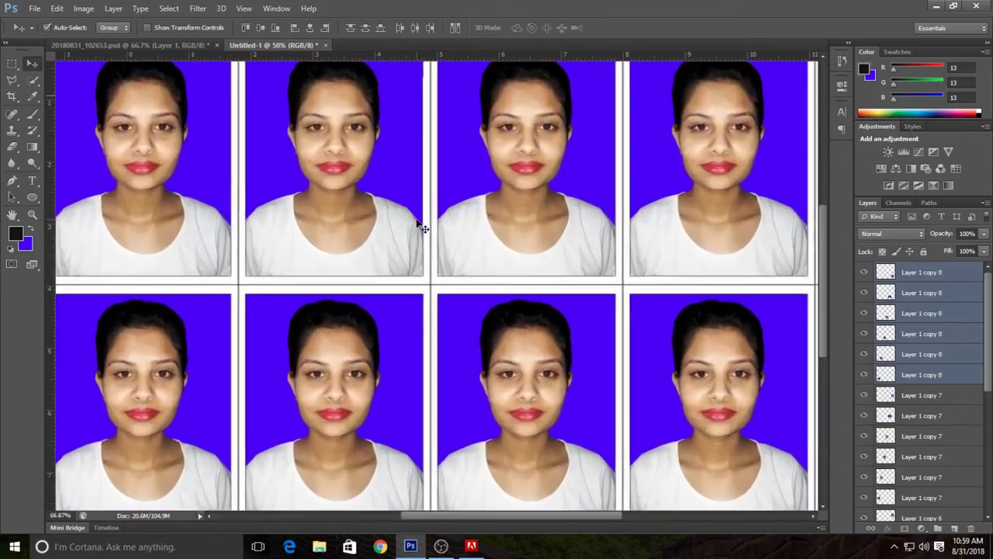
{"action": "scroll", "coordinate": [422, 227], "scroll_direction": "up", "scroll_amount": 1}
{"action": "scroll", "coordinate": [417, 224], "scroll_direction": "down", "scroll_amount": 2}
{"action": "scroll", "coordinate": [417, 224], "scroll_direction": "down", "scroll_amount": 2}
{"action": "scroll", "coordinate": [417, 224], "scroll_direction": "down", "scroll_amount": 1}
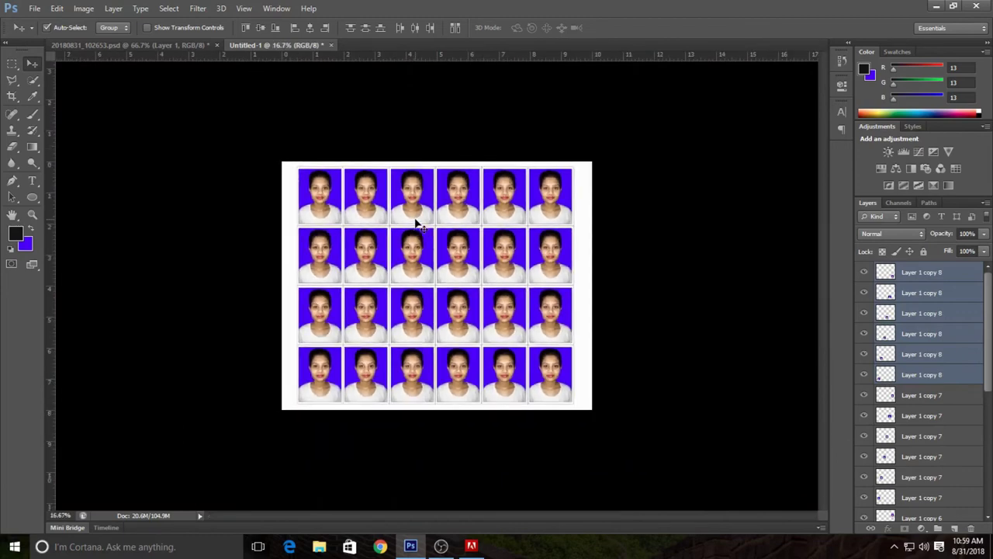
{"action": "scroll", "coordinate": [416, 225], "scroll_direction": "down", "scroll_amount": 1}
{"action": "scroll", "coordinate": [417, 224], "scroll_direction": "up", "scroll_amount": 2}
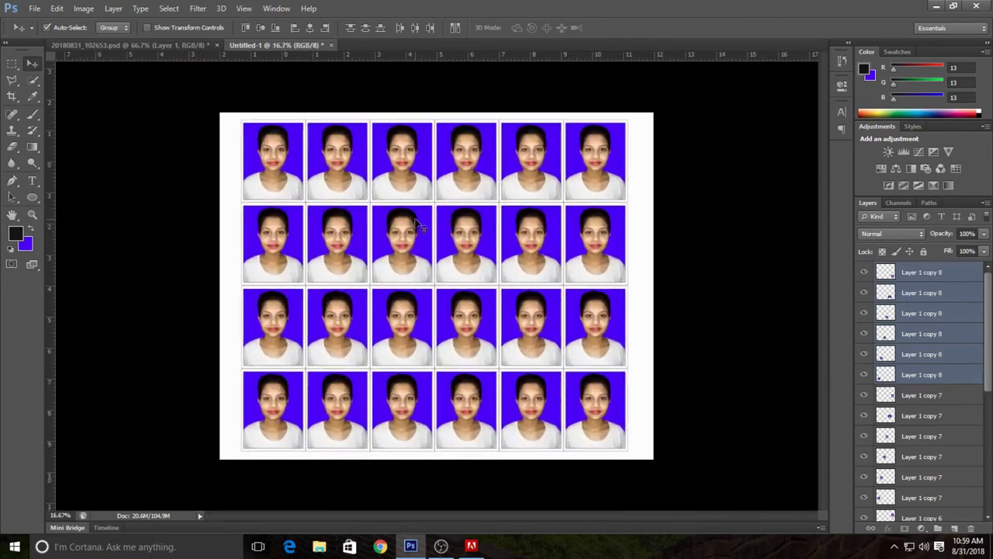
{"action": "scroll", "coordinate": [417, 224], "scroll_direction": "up", "scroll_amount": 1}
{"action": "scroll", "coordinate": [417, 224], "scroll_direction": "down", "scroll_amount": 1}
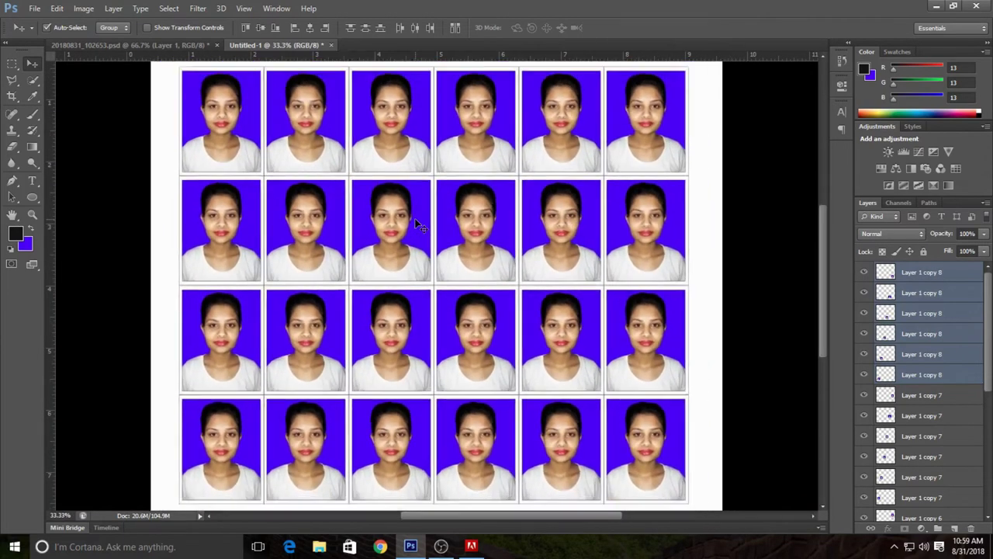
{"action": "left_click_drag", "start_coordinate": [986, 325], "coordinate": [987, 486]}
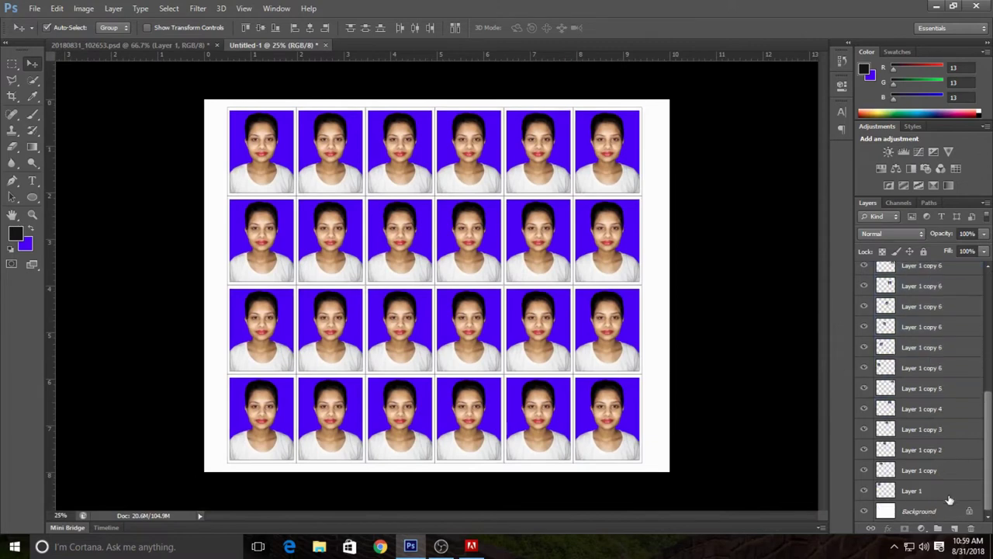
{"action": "left_click", "coordinate": [931, 509]}
{"action": "key", "text": "ctrl+shift+e"}
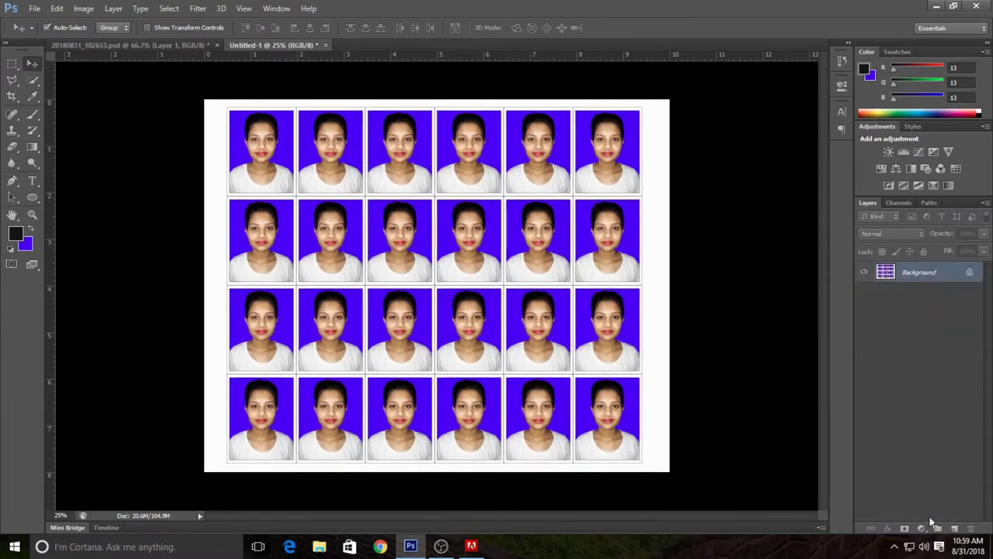
Brighten the sheet with Curves by raising the midtones and adding a shadow point.
{"action": "key", "text": "ctrl+plus"}
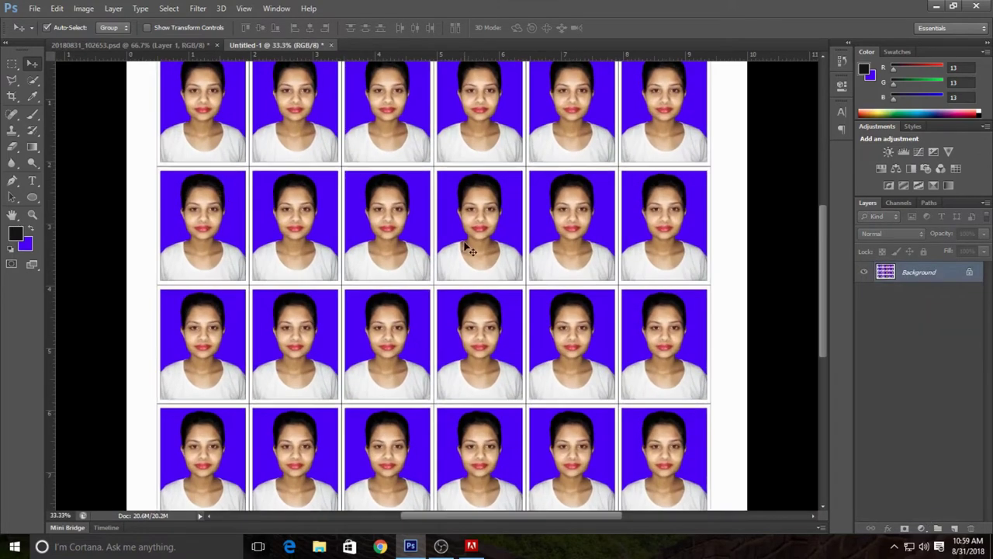
{"action": "key", "text": "ctrl+m"}
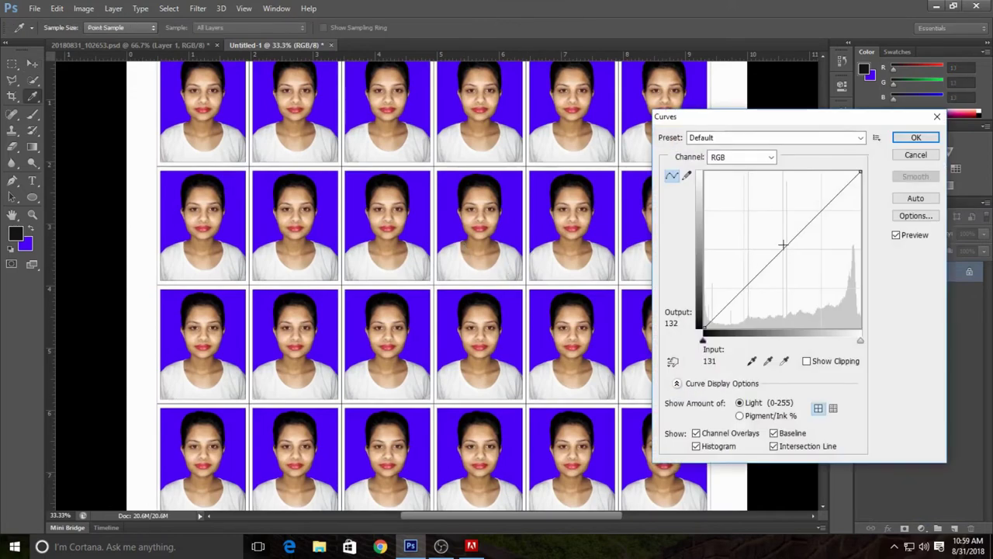
{"action": "left_click_drag", "start_coordinate": [783, 245], "coordinate": [782, 238]}
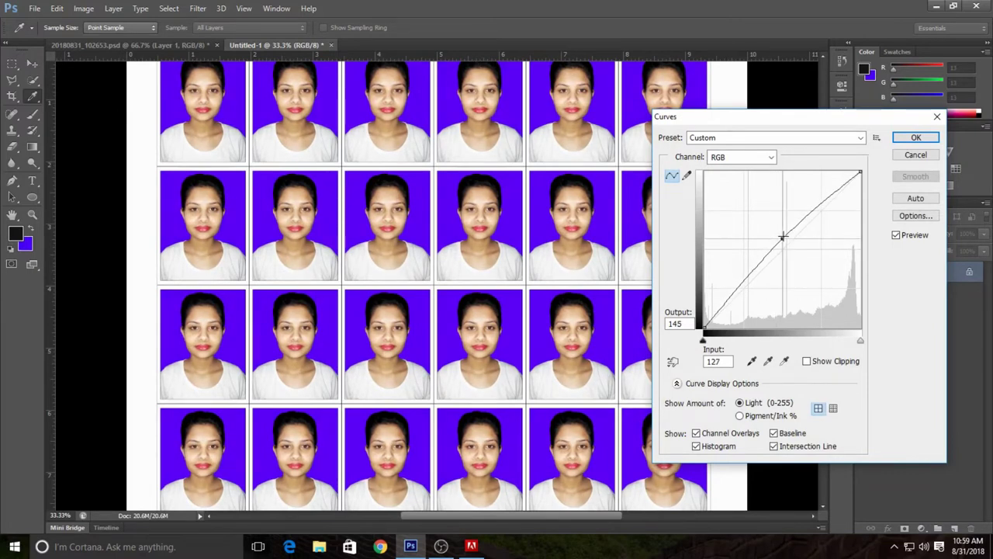
{"action": "left_click", "coordinate": [742, 284]}
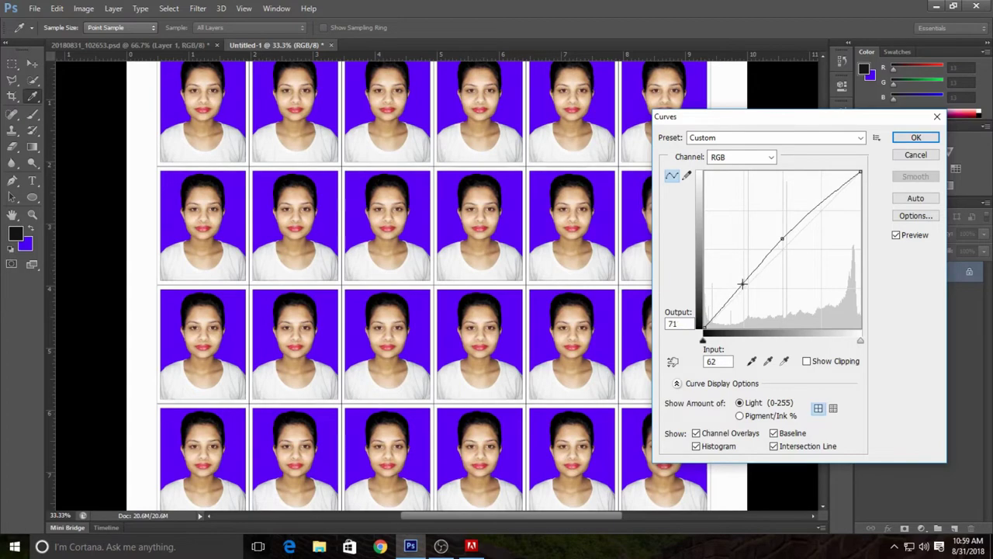
{"action": "key", "text": "Return"}
{"action": "key", "text": "ctrl+minus"}
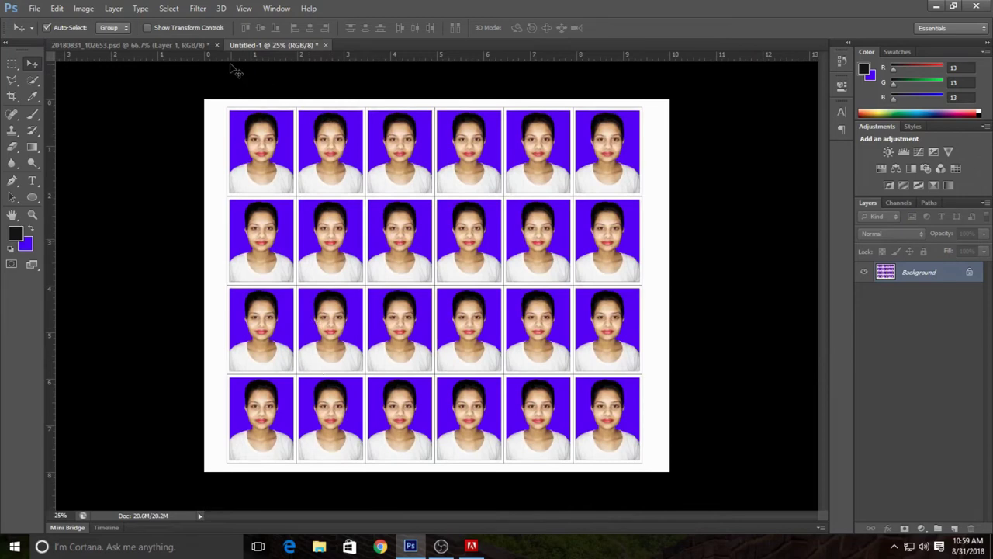
Crop the 20180831 portrait to its full-canvas selection, then return to the Untitled-1 sheet.
{"action": "left_click", "coordinate": [181, 45]}
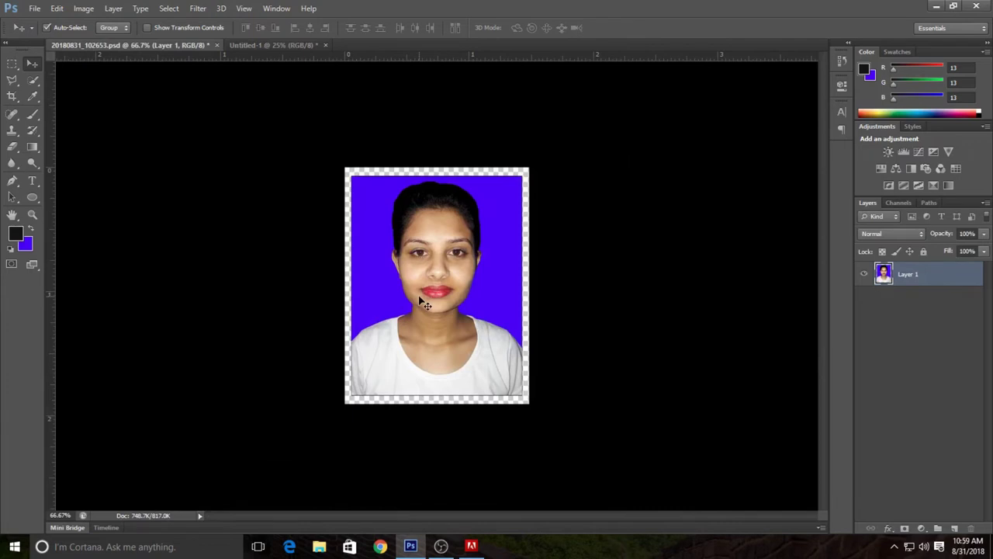
{"action": "key", "text": "ctrl+a"}
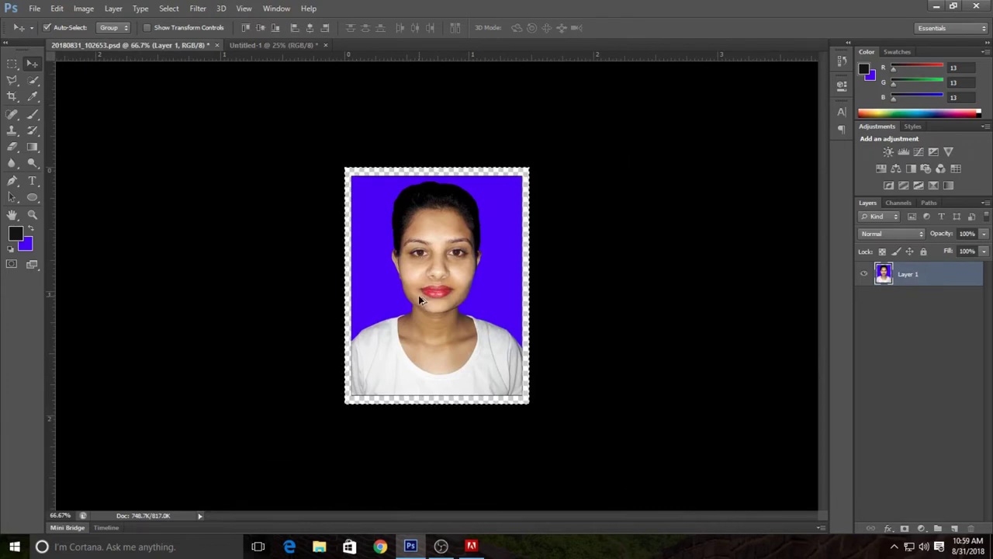
{"action": "key", "text": "ctrl+alt+c"}
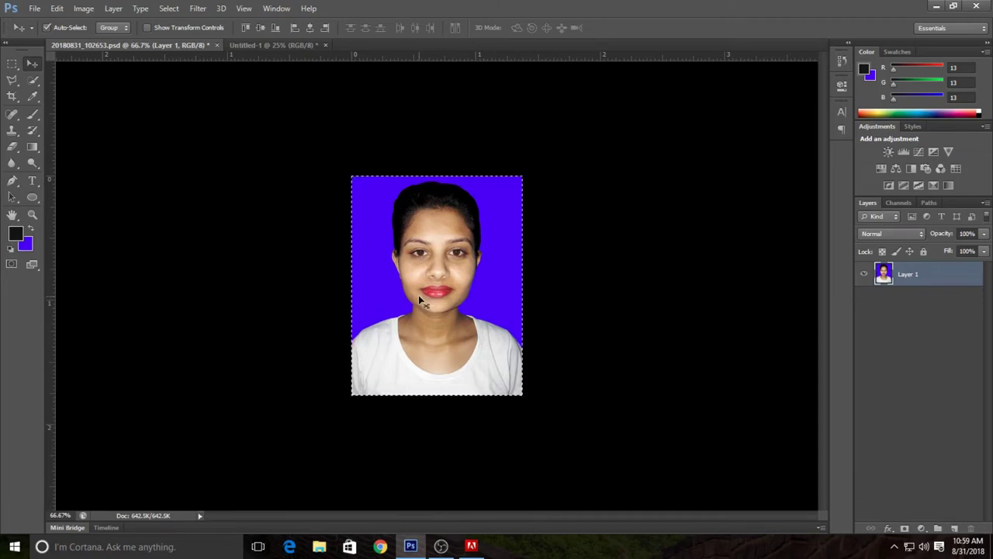
{"action": "key", "text": "ctrl+d"}
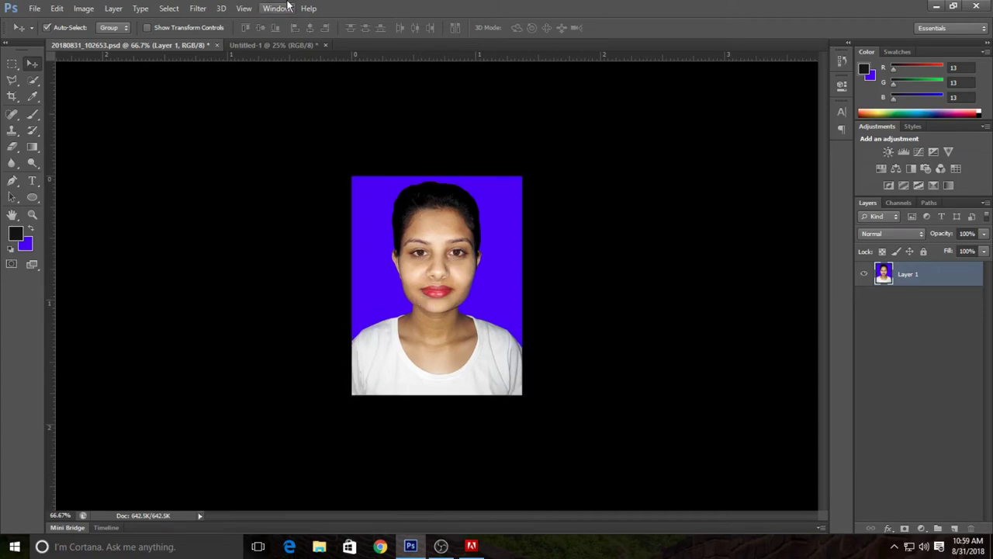
{"action": "left_click", "coordinate": [10, 96]}
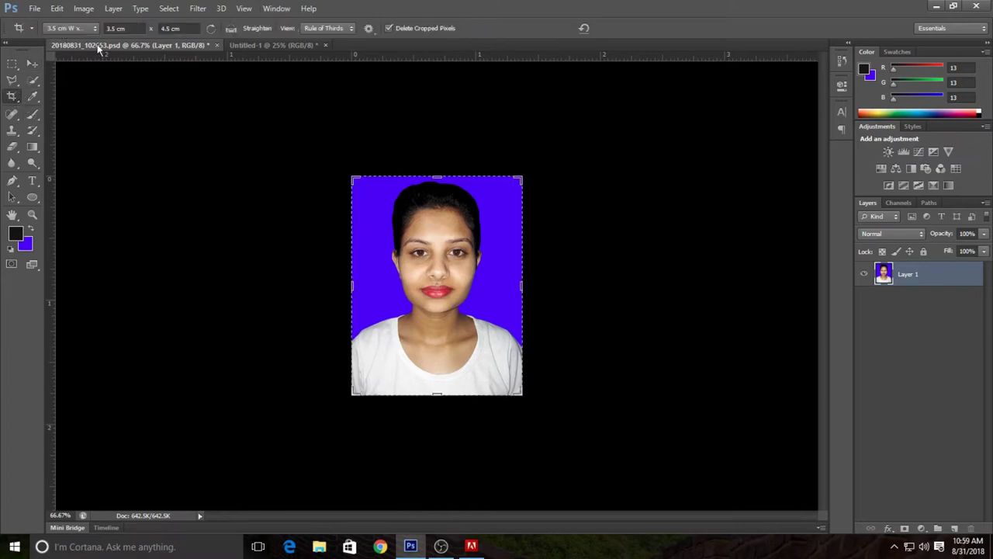
{"action": "left_click", "coordinate": [32, 63]}
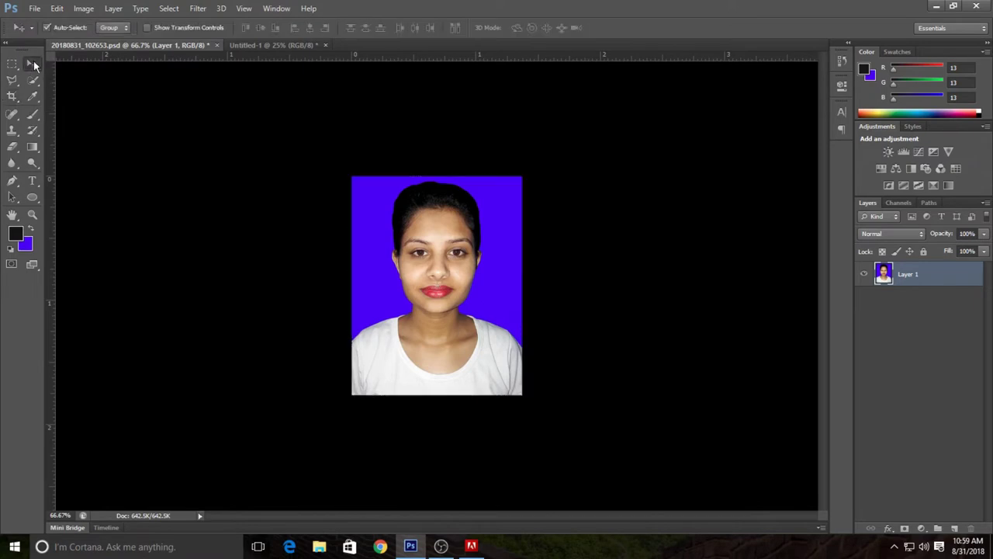
{"action": "left_click", "coordinate": [277, 46]}
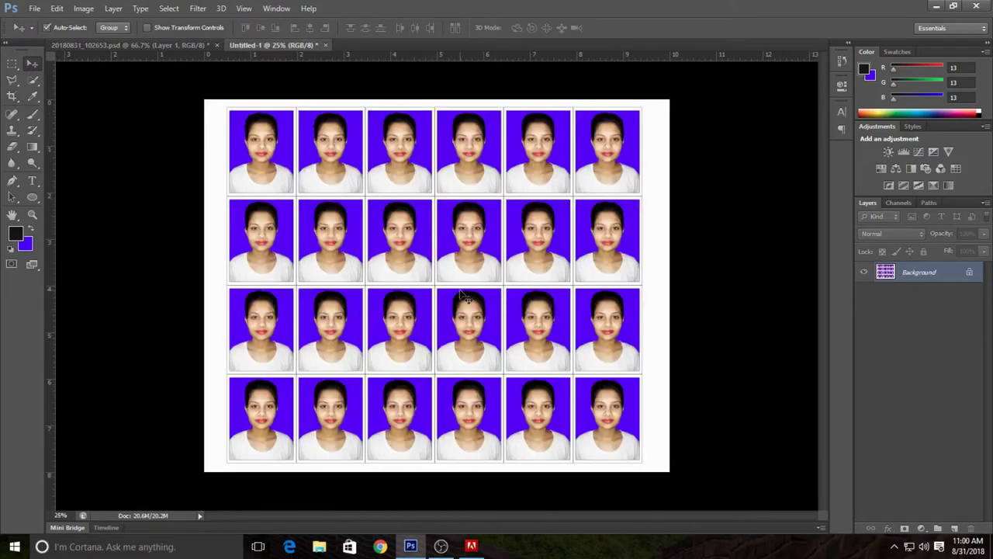
{"action": "key", "text": "ctrl+shift+s"}
Save the sheet to the Desktop as a JPEG named '… PP Size Photo' at Quality 12 Maximum.
{"action": "left_click", "coordinate": [475, 246]}
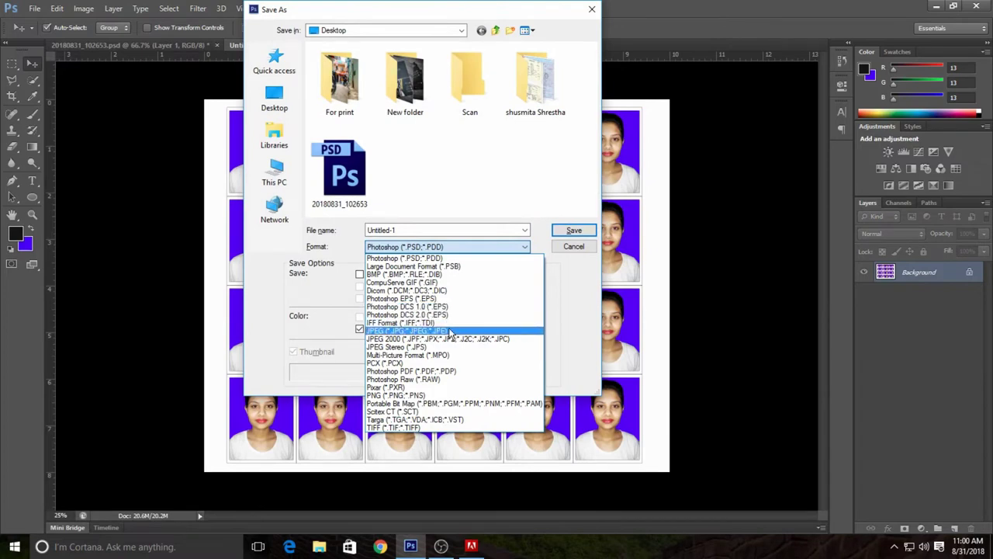
{"action": "left_click", "coordinate": [450, 331]}
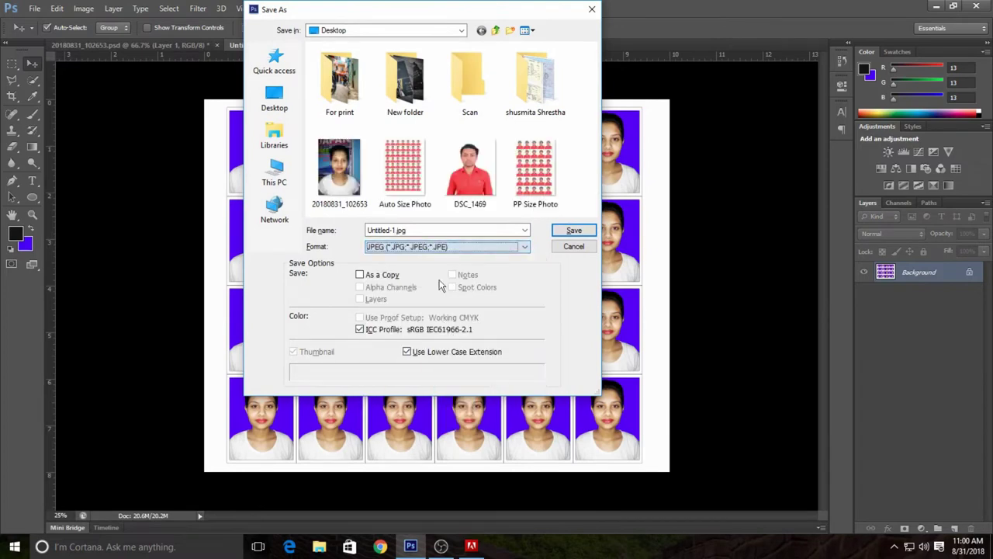
{"action": "double_click", "coordinate": [431, 229]}
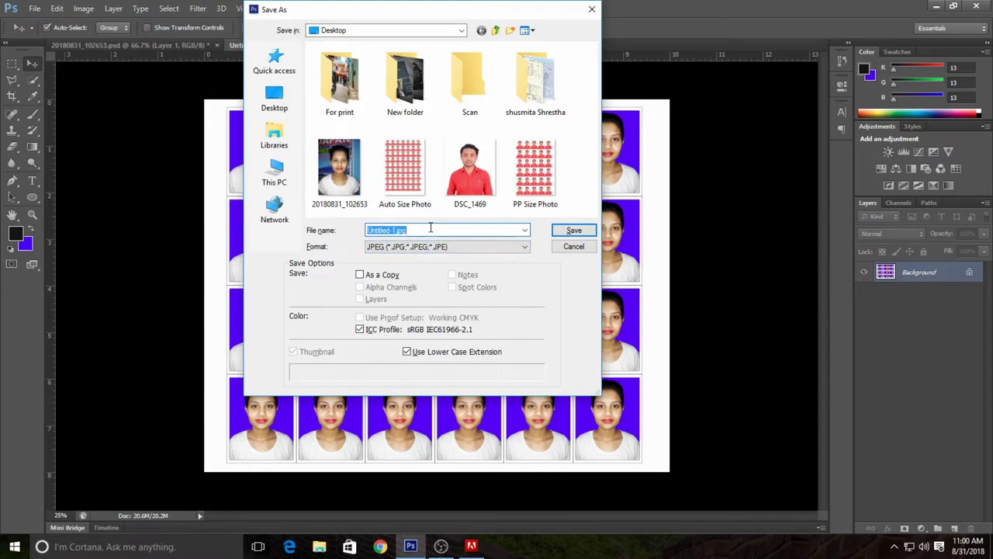
{"action": "type", "text": "Samikshya PP Size Photo"}
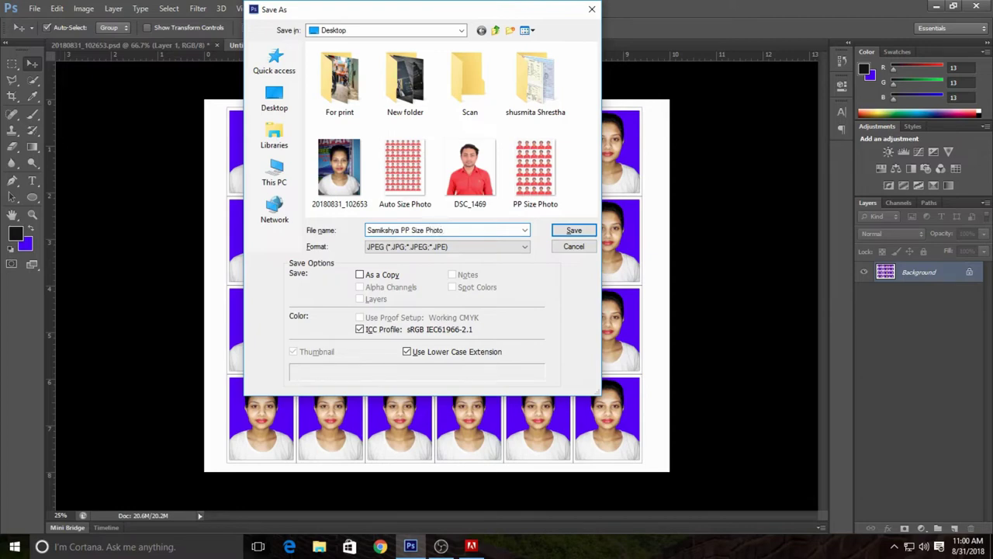
{"action": "left_click", "coordinate": [574, 232]}
{"action": "left_click", "coordinate": [523, 200]}
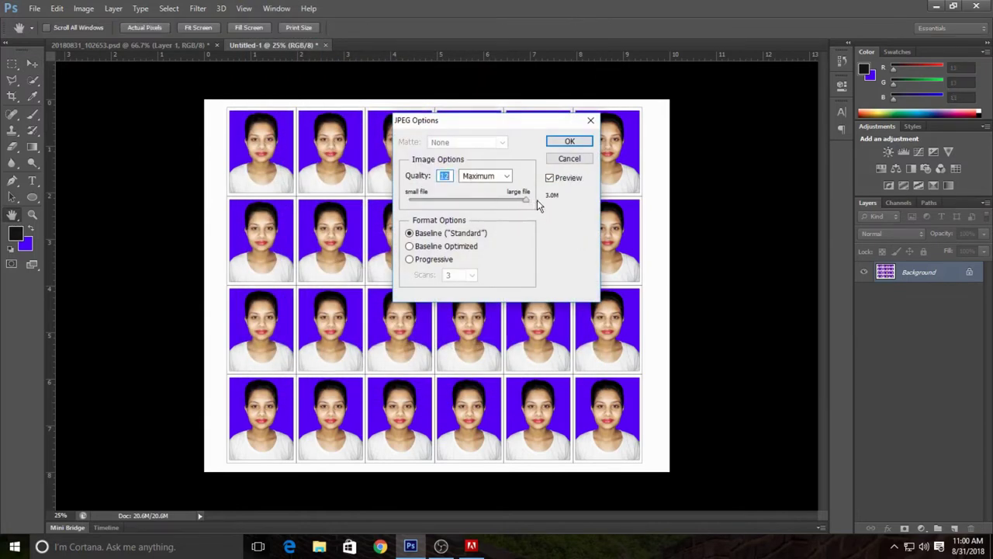
{"action": "left_click", "coordinate": [571, 144]}
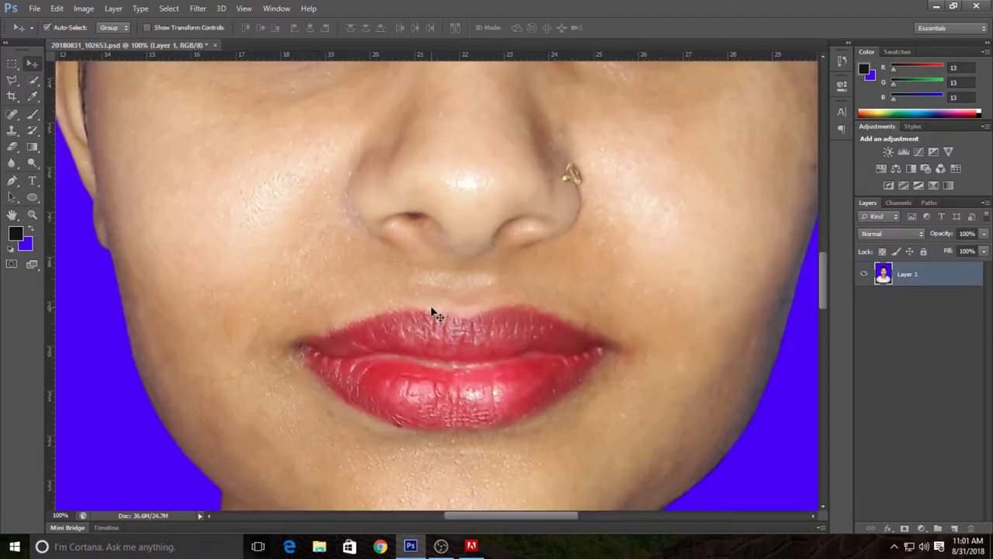
Preview a 2.5 × 2.8 cm Size & Resolution crop, then back out without cropping.
{"action": "scroll", "coordinate": [432, 310], "scroll_direction": "down", "scroll_amount": 6}
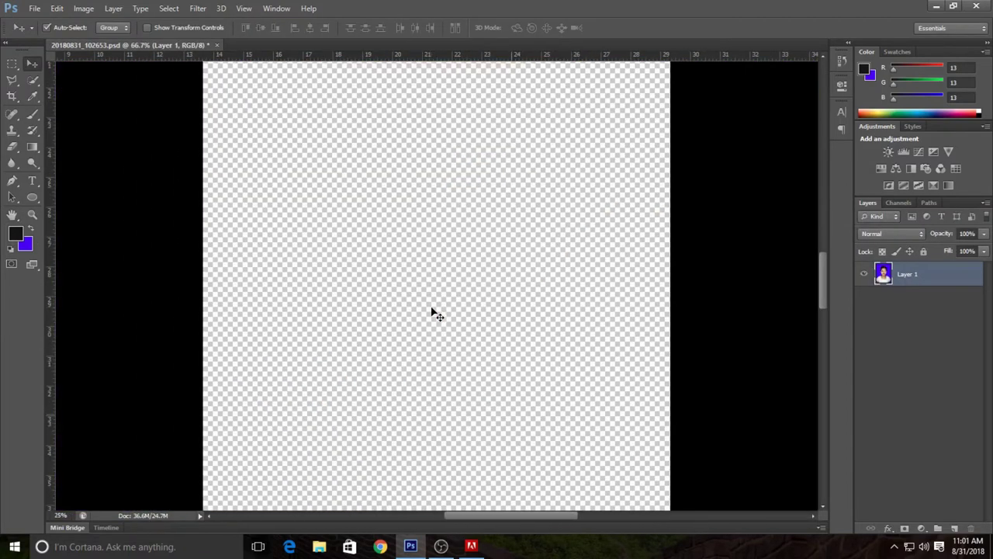
{"action": "scroll", "coordinate": [432, 310], "scroll_direction": "up", "scroll_amount": 1}
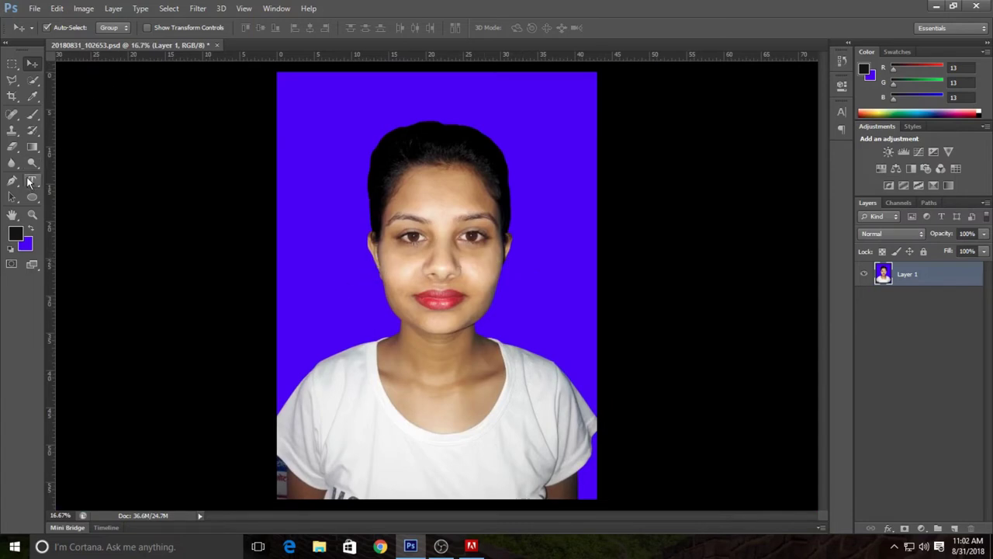
{"action": "left_click", "coordinate": [17, 101]}
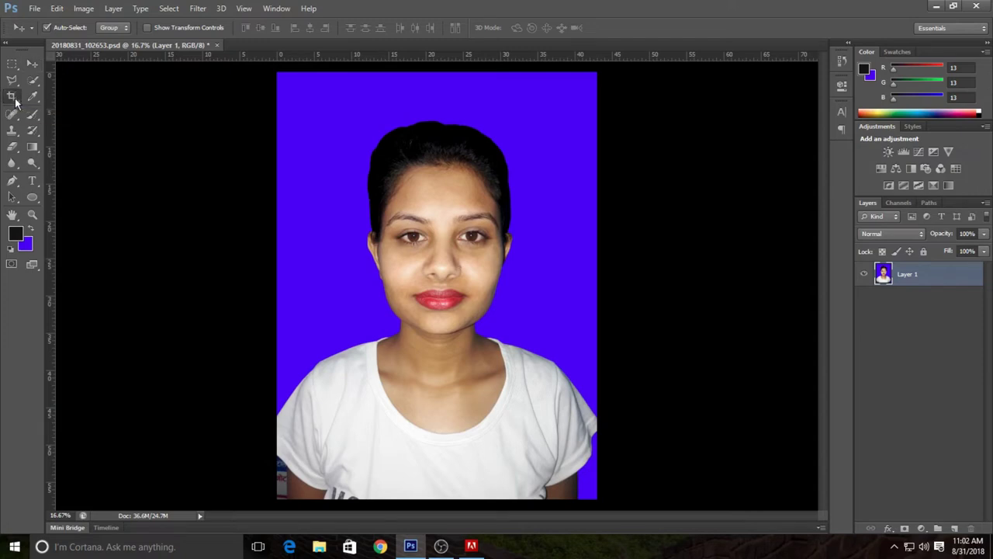
{"action": "left_click", "coordinate": [84, 29]}
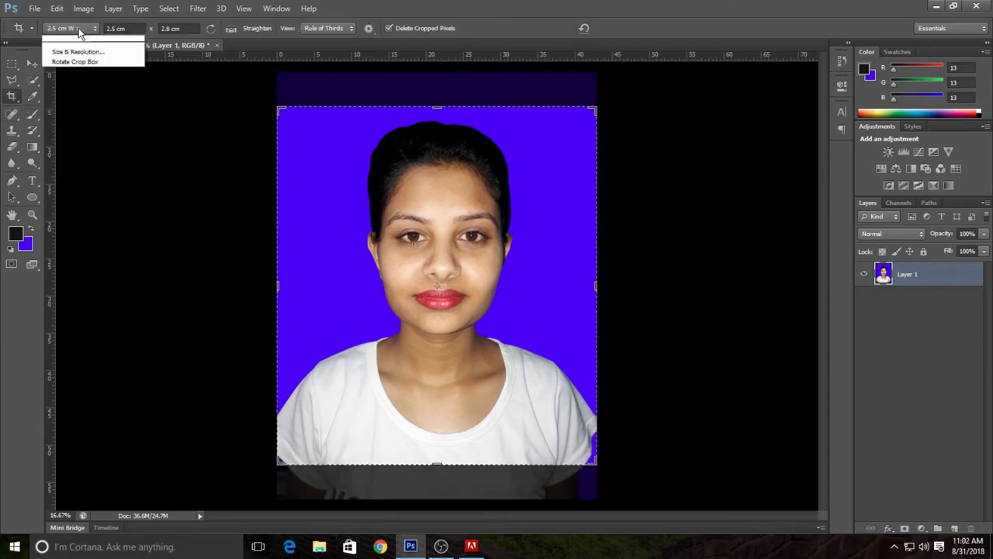
{"action": "left_click", "coordinate": [97, 190]}
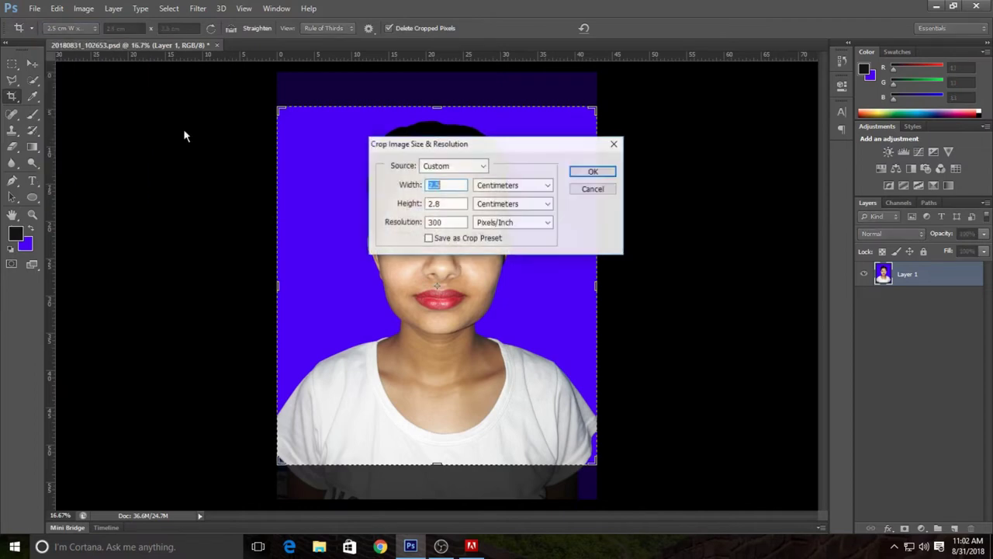
{"action": "left_click", "coordinate": [448, 184]}
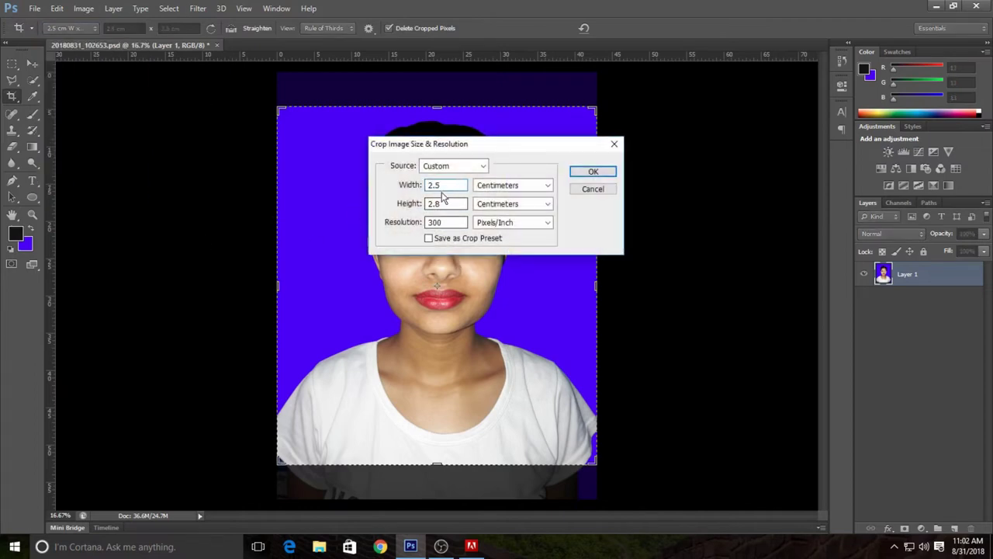
{"action": "left_click", "coordinate": [592, 172]}
{"action": "left_click", "coordinate": [177, 29]}
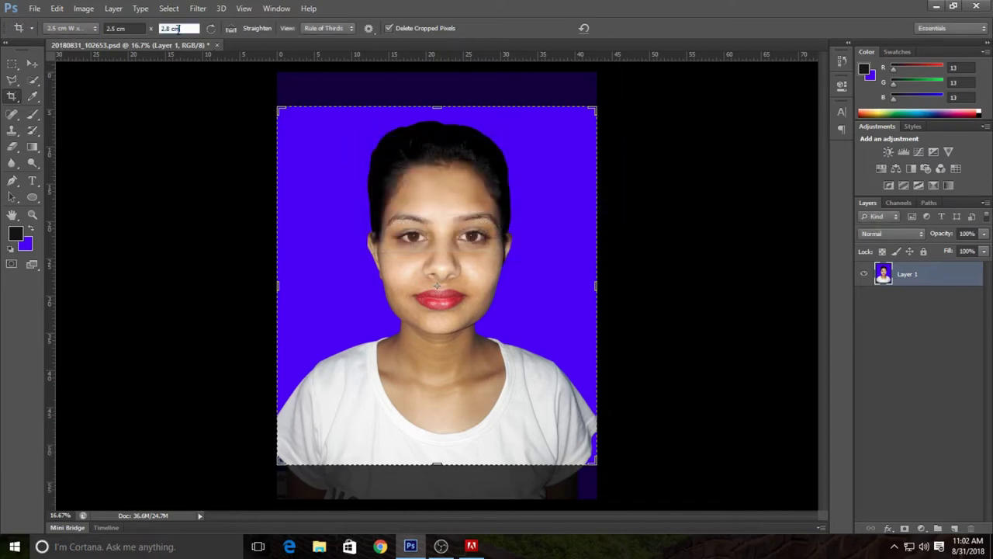
{"action": "key", "text": "Return"}
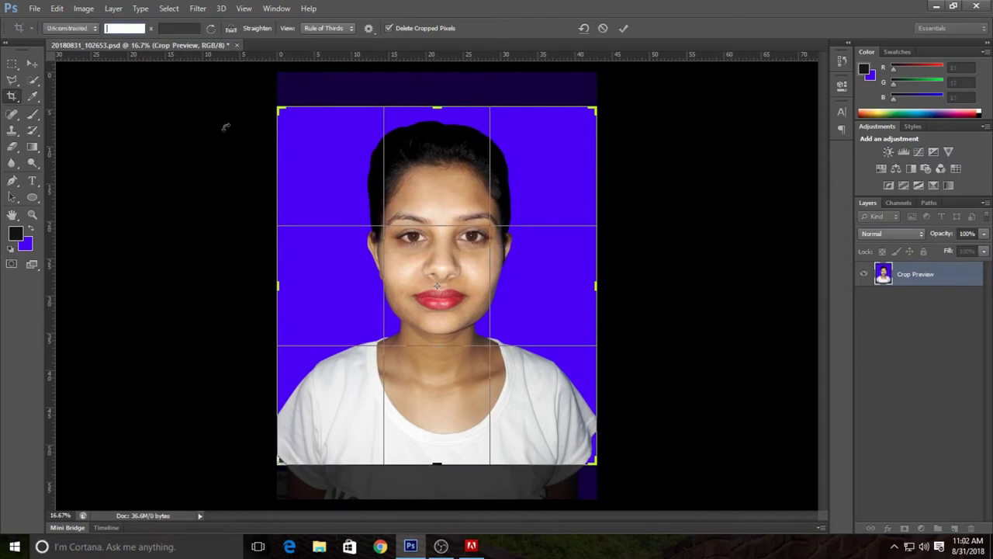
{"action": "left_click", "coordinate": [31, 63]}
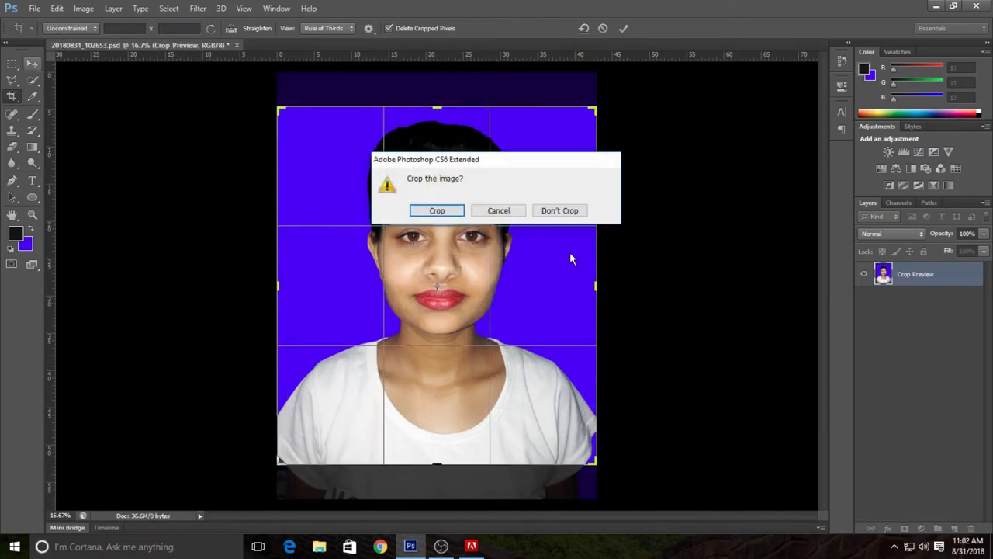
{"action": "left_click", "coordinate": [561, 209]}
{"action": "left_click", "coordinate": [255, 137]}
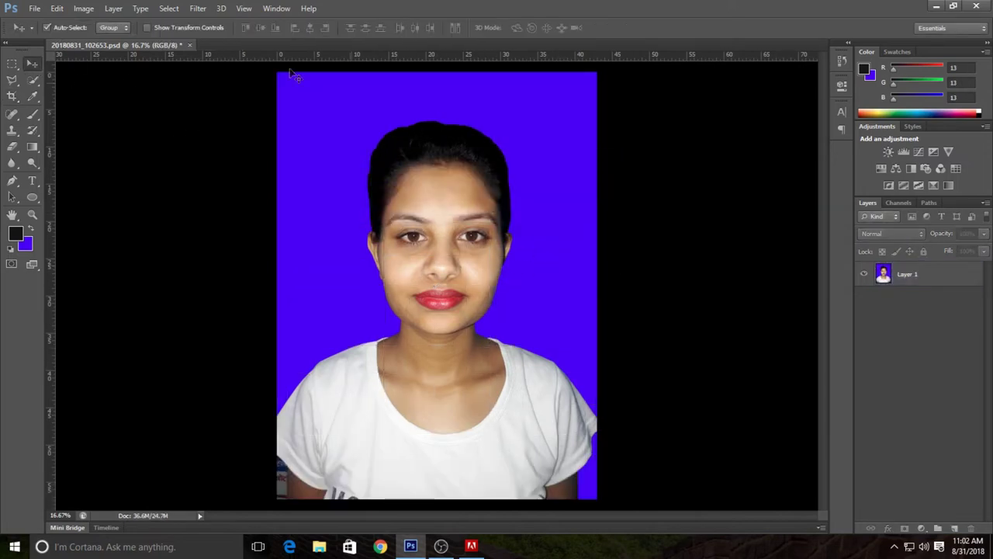
Set the crop to Size & Resolution in centimetres, 2.5 × 2.8 cm.
{"action": "left_click", "coordinate": [13, 97]}
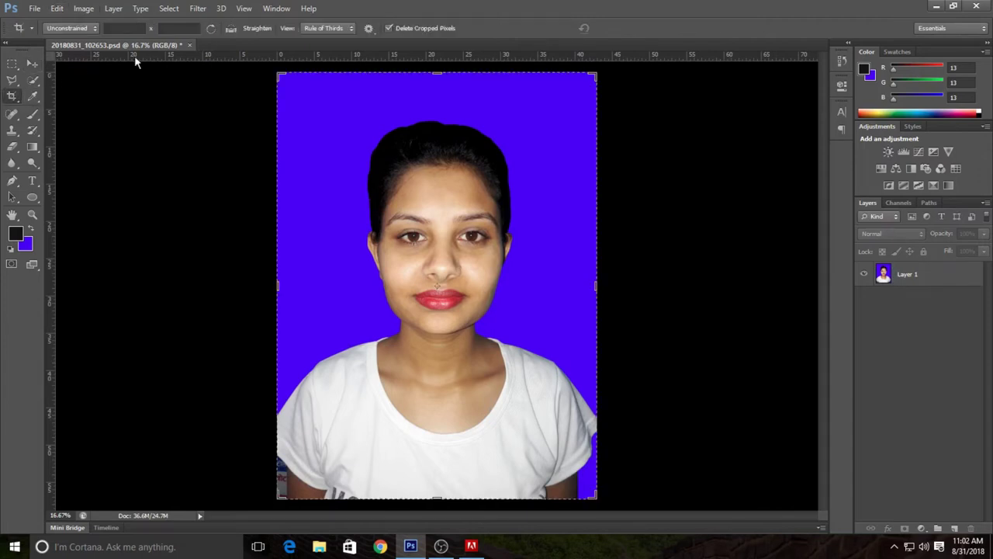
{"action": "left_click", "coordinate": [83, 29]}
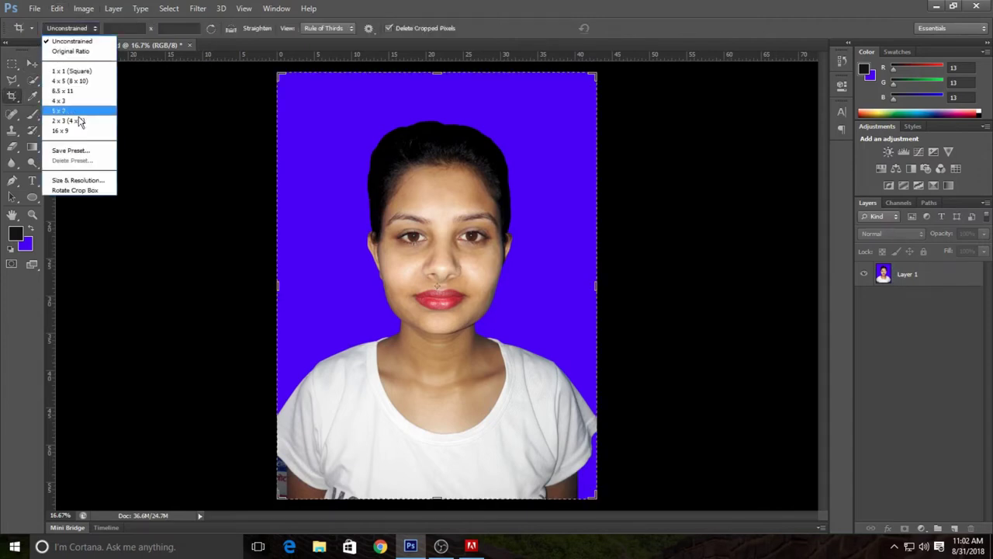
{"action": "left_click", "coordinate": [100, 182]}
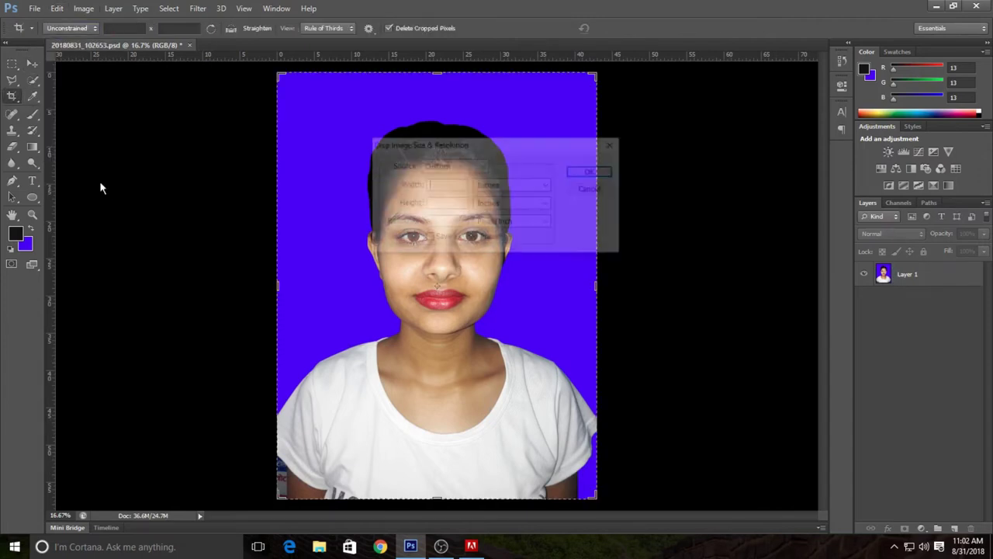
{"action": "left_click", "coordinate": [528, 190]}
{"action": "left_click", "coordinate": [512, 216]}
{"action": "left_click", "coordinate": [459, 184]}
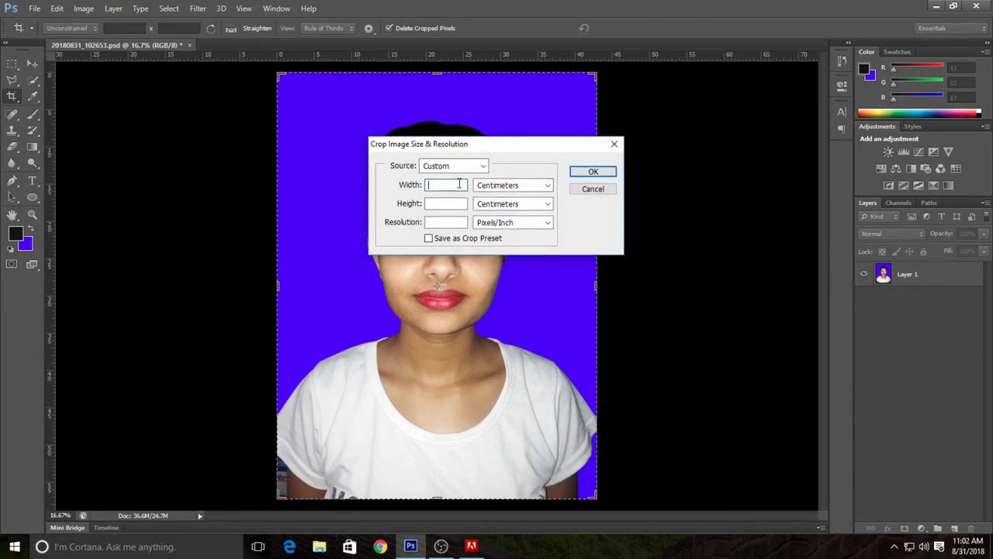
{"action": "type", "text": "2.5"}
{"action": "left_click", "coordinate": [455, 203]}
{"action": "type", "text": "2.8"}
{"action": "key", "text": "Return"}
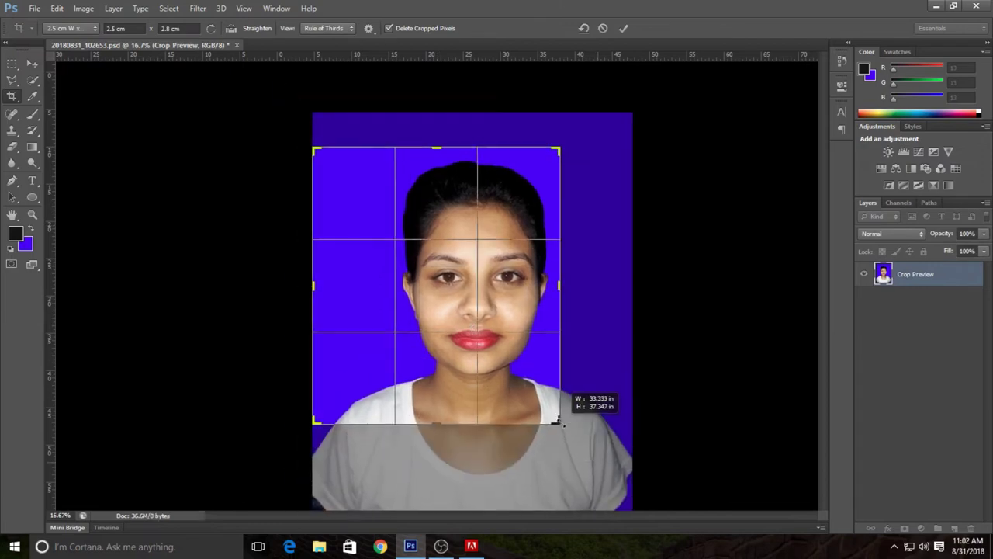
Fit the crop frame around the head and shoulders and commit the crop.
{"action": "mouse_move", "coordinate": [598, 463]}
{"action": "left_mouse_down"}
{"action": "mouse_move", "coordinate": [549, 412]}
{"action": "mouse_move", "coordinate": [523, 415]}
{"action": "mouse_move", "coordinate": [526, 407]}
{"action": "left_mouse_up"}
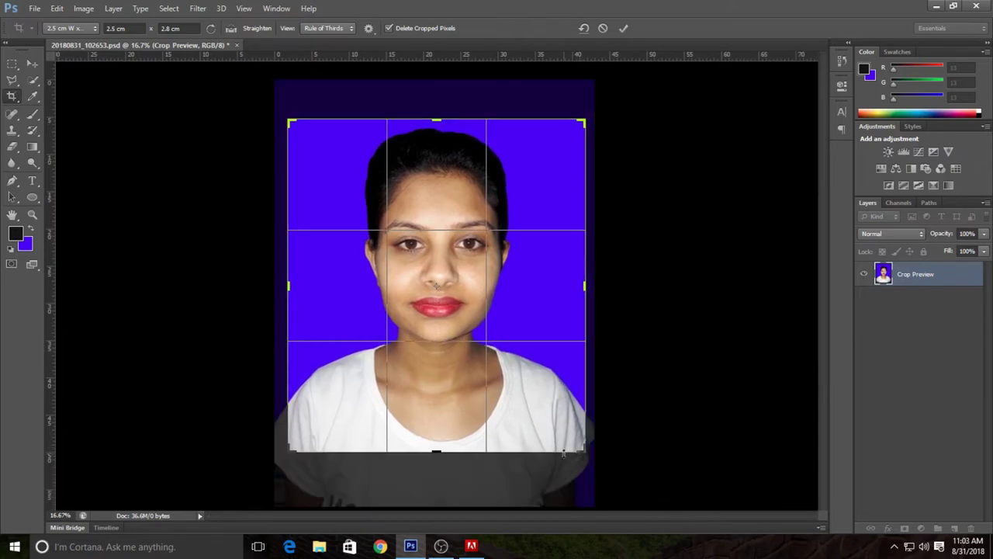
{"action": "left_click_drag", "start_coordinate": [587, 450], "coordinate": [590, 451]}
{"action": "left_click_drag", "start_coordinate": [523, 414], "coordinate": [528, 416]}
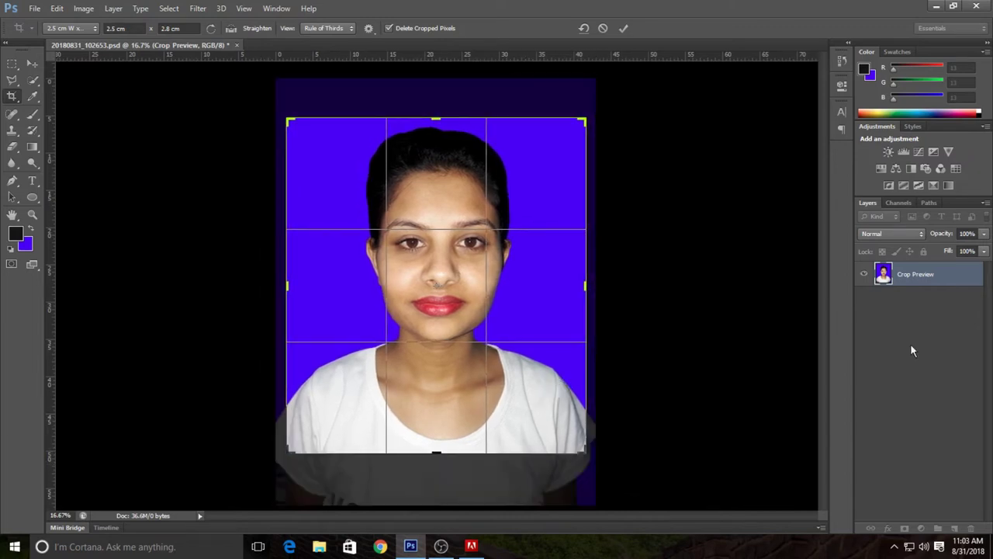
{"action": "left_click", "coordinate": [32, 64]}
{"action": "key", "text": "Return"}
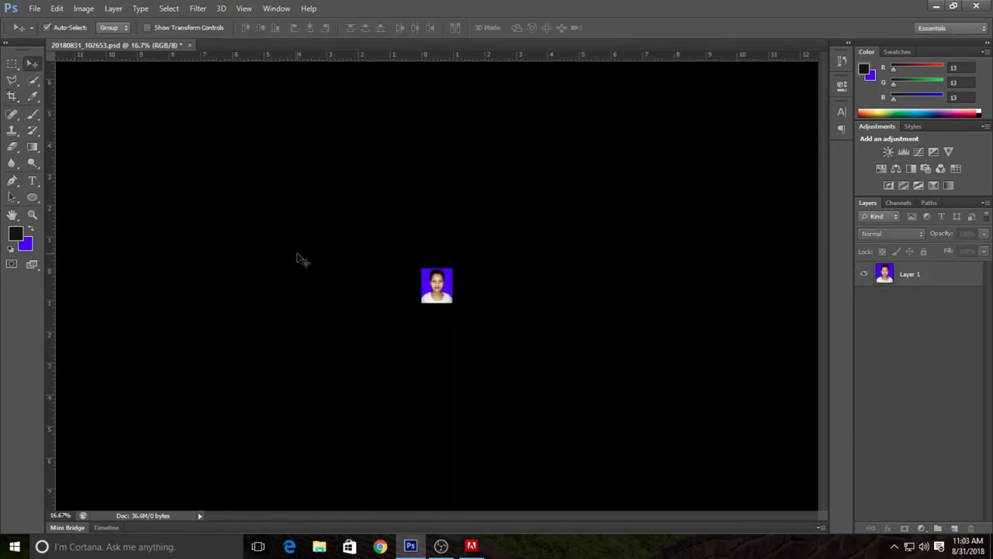
Zoom the cropped passport photo to actual size and select all of it.
{"action": "key", "text": "ctrl+plus"}
{"action": "key", "text": "ctrl+plus"}
{"action": "key", "text": "ctrl+plus"}
{"action": "key", "text": "ctrl+plus"}
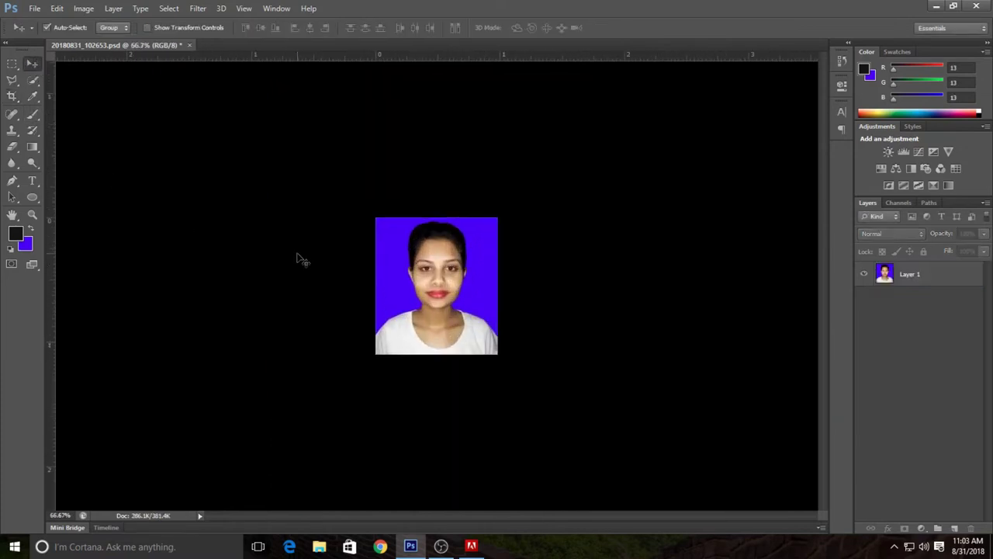
{"action": "key", "text": "ctrl+a"}
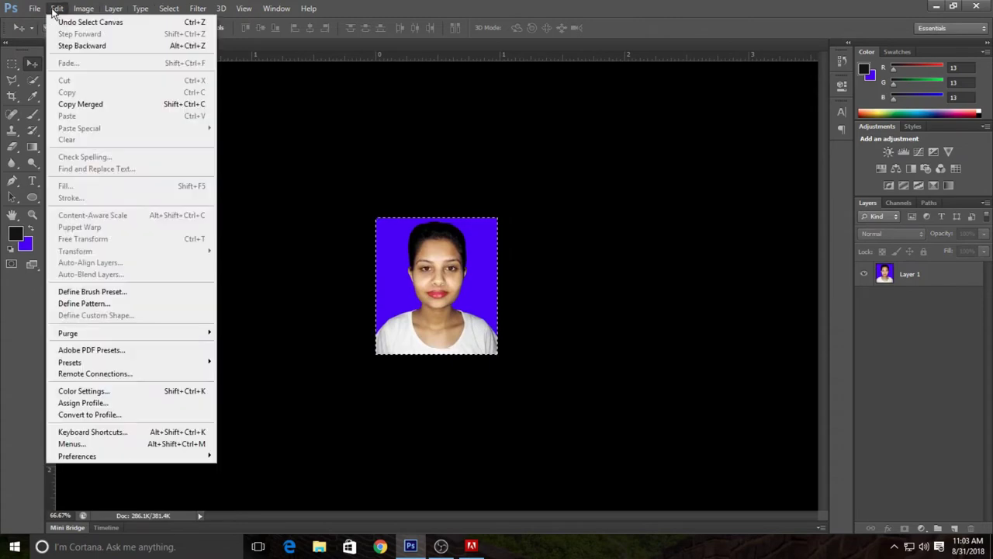
{"action": "left_click", "coordinate": [56, 7]}
{"action": "left_click", "coordinate": [445, 270]}
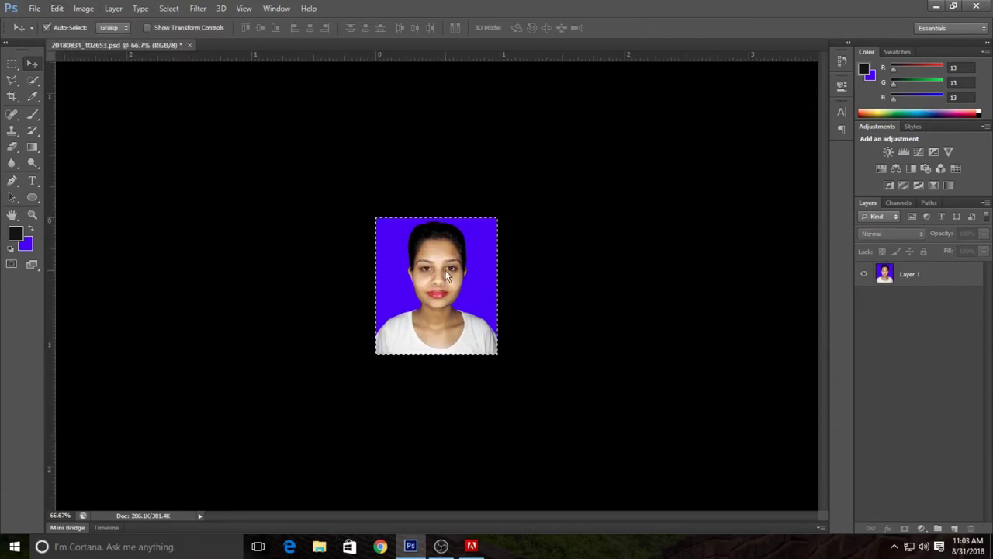
{"action": "key", "text": "ctrl+plus"}
{"action": "left_click", "coordinate": [446, 269]}
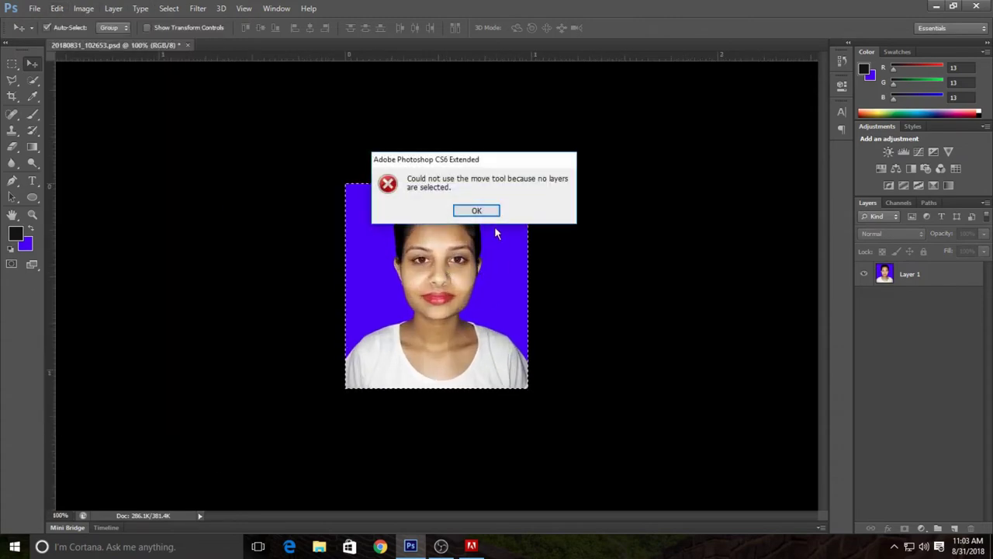
Clear the selection, make Layer 1 active, and cancel a first Stroke attempt.
{"action": "left_click", "coordinate": [487, 212]}
{"action": "key", "text": "ctrl+d"}
{"action": "left_click", "coordinate": [471, 270]}
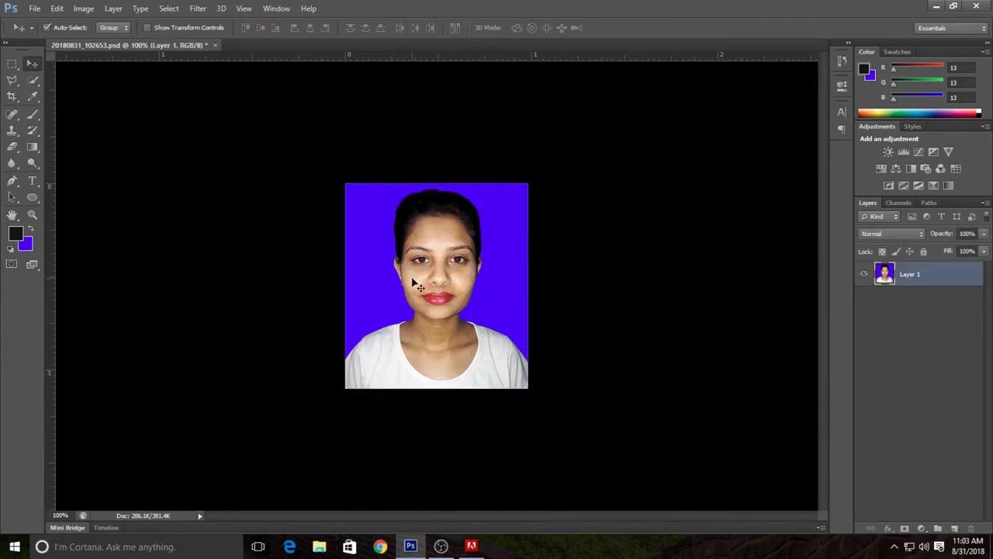
{"action": "left_click", "coordinate": [58, 9]}
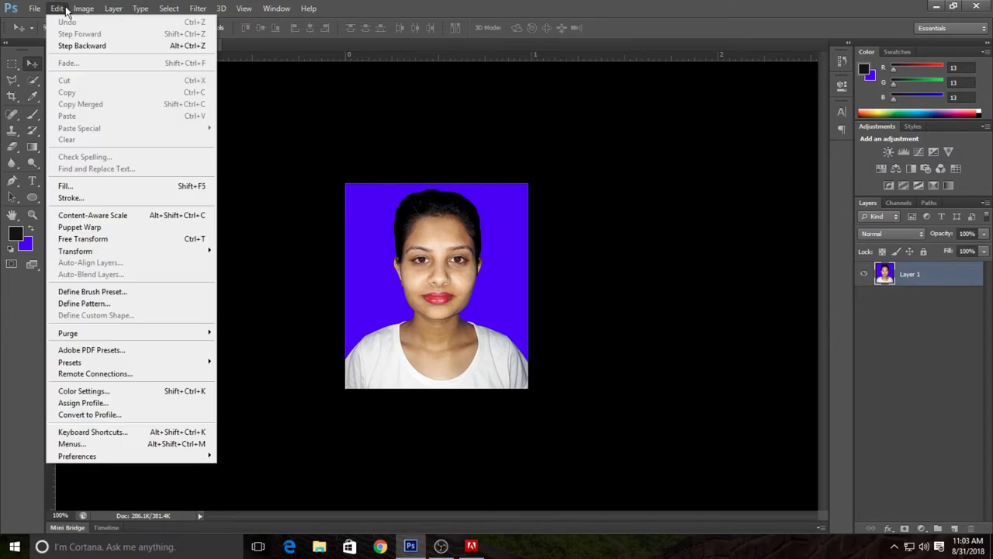
{"action": "left_click", "coordinate": [70, 198]}
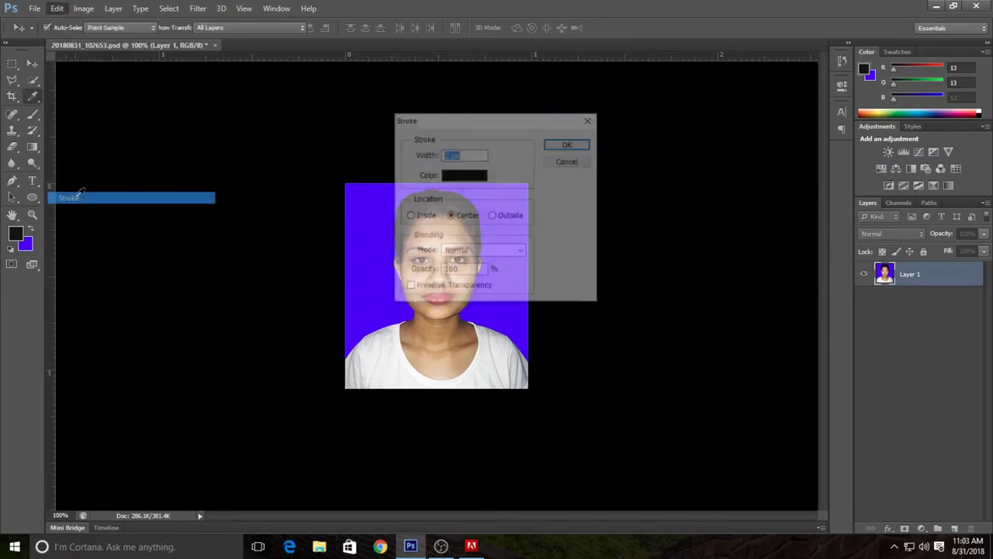
{"action": "left_click", "coordinate": [569, 145]}
{"action": "key", "text": "v"}
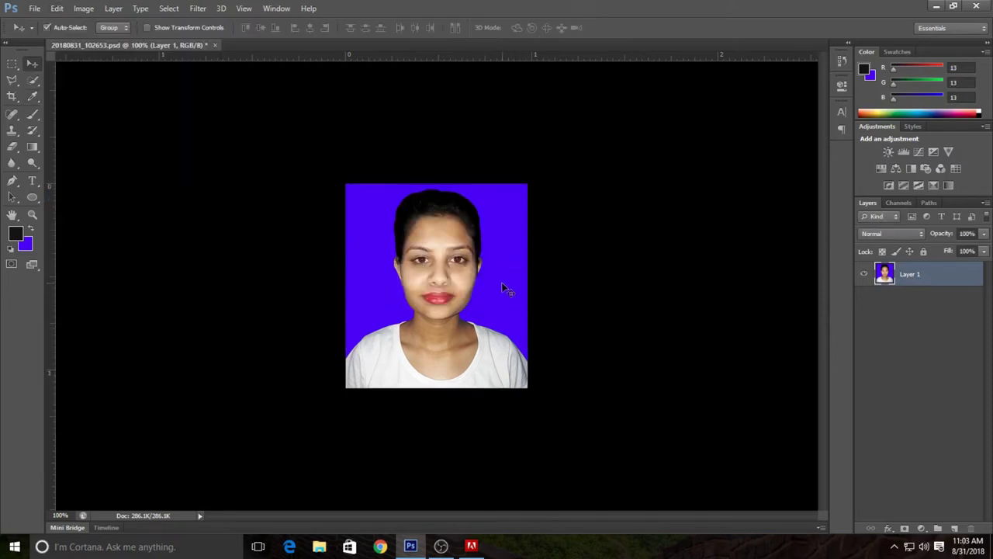
Enlarge the photo's canvas to 108% width and height in Percent units.
{"action": "key", "text": "ctrl+a"}
{"action": "left_click", "coordinate": [84, 8]}
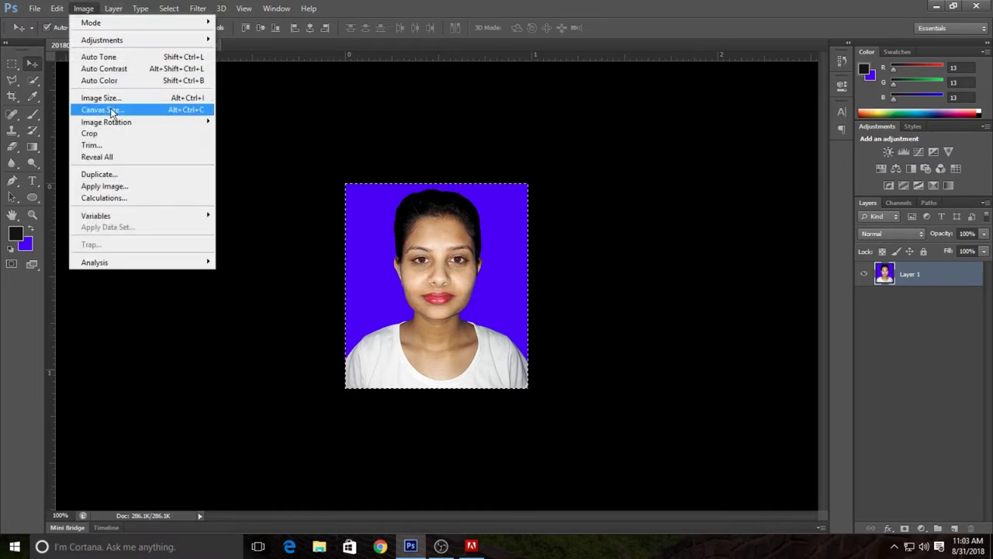
{"action": "mouse_move", "coordinate": [107, 122]}
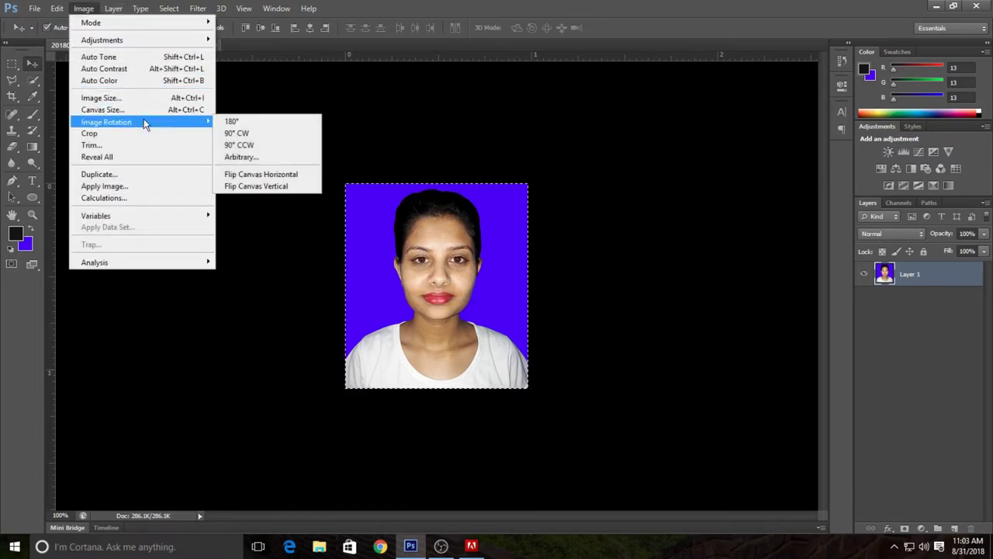
{"action": "left_click", "coordinate": [144, 110]}
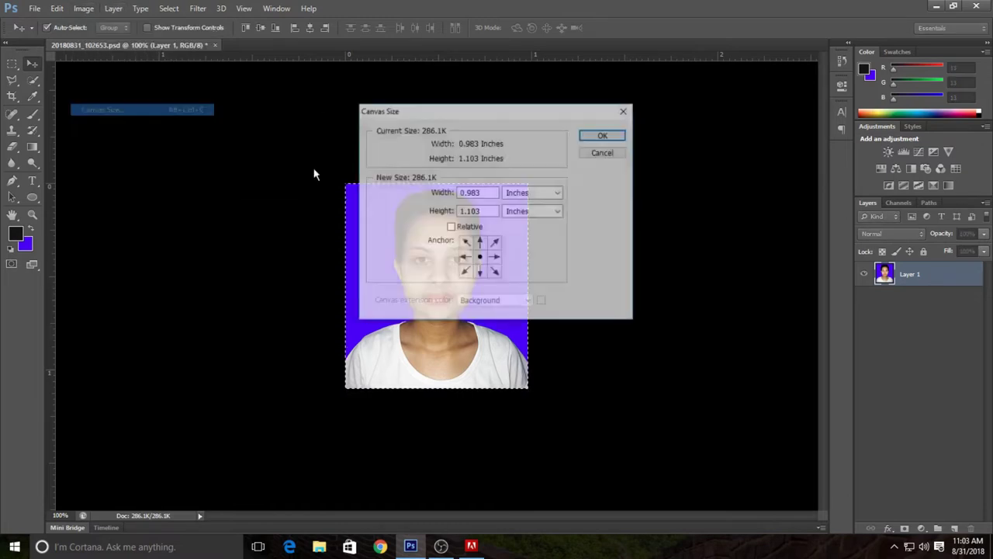
{"action": "left_click", "coordinate": [541, 194]}
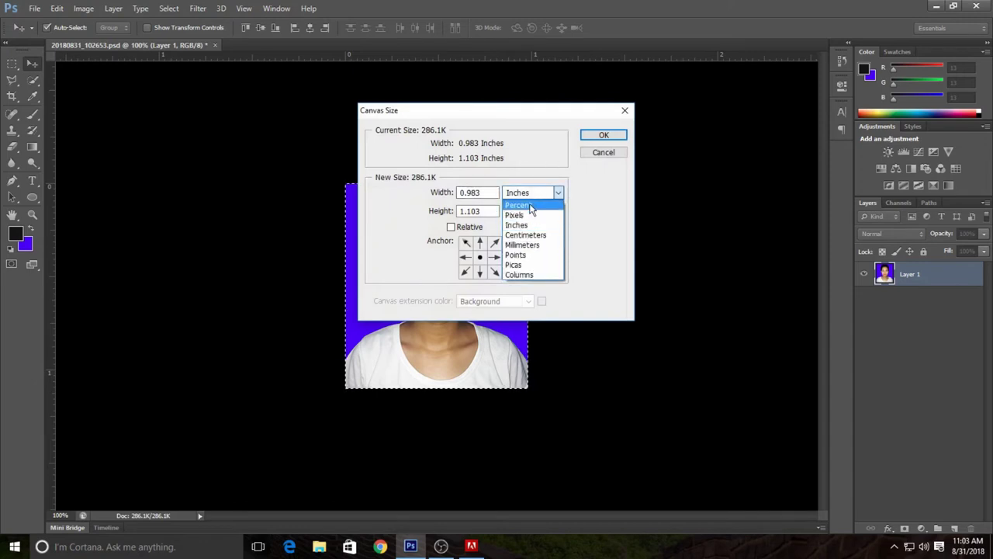
{"action": "left_click", "coordinate": [532, 206]}
{"action": "left_click", "coordinate": [495, 193]}
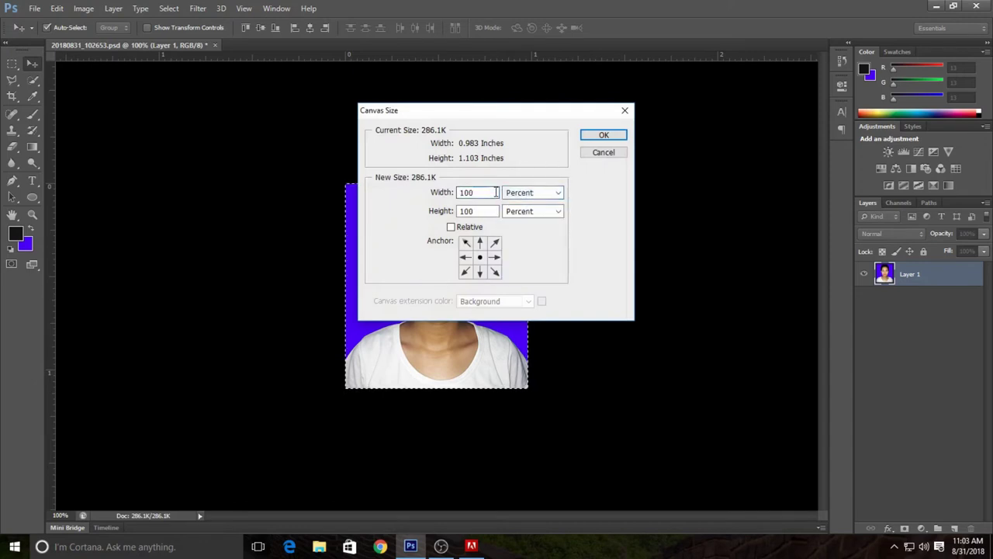
{"action": "key", "text": "BackSpace"}
{"action": "type", "text": "8"}
{"action": "key", "text": "Tab"}
{"action": "type", "text": "10"}
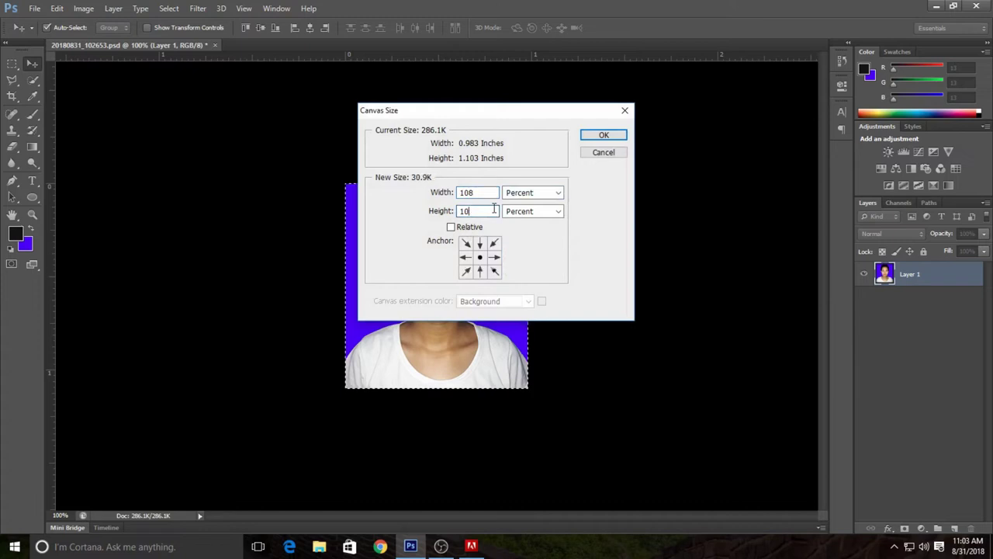
{"action": "type", "text": "8"}
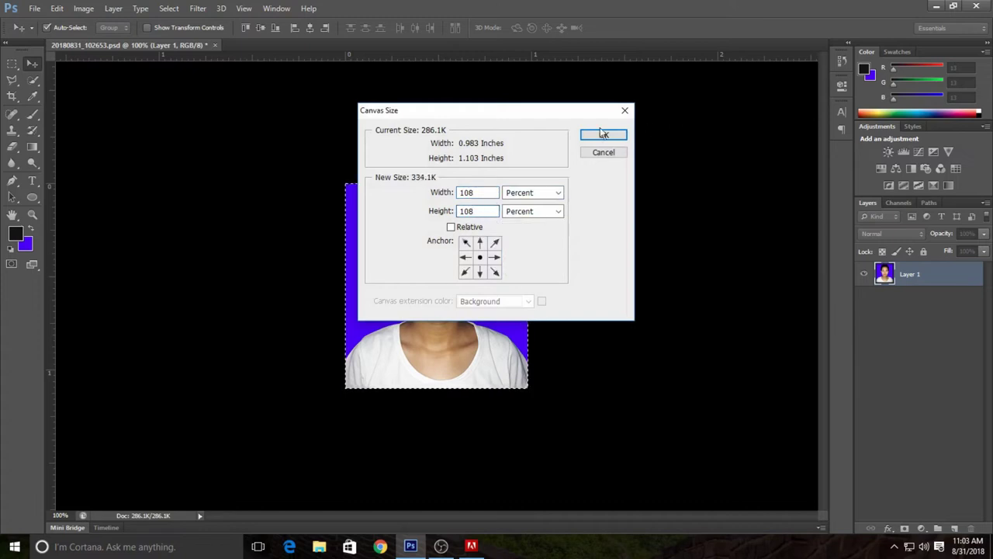
{"action": "left_click", "coordinate": [603, 135]}
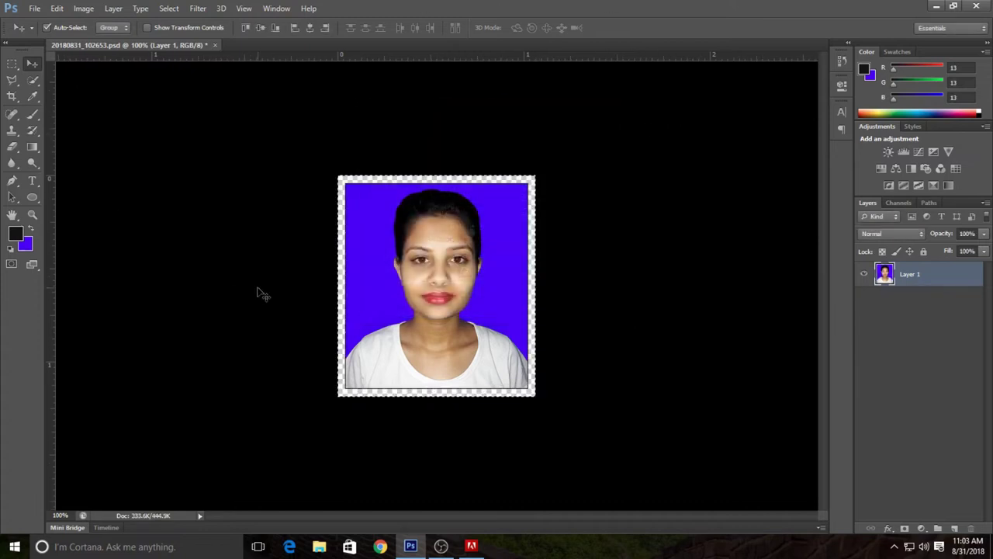
Stroke the enlarged photo's edge with a dark border.
{"action": "left_click", "coordinate": [56, 8]}
{"action": "left_click", "coordinate": [77, 200]}
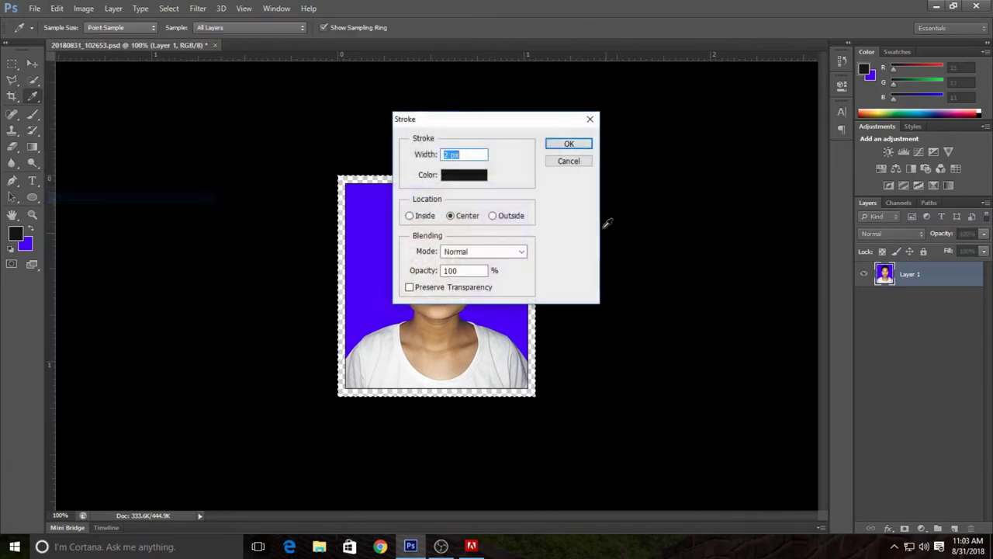
{"action": "left_click", "coordinate": [568, 144]}
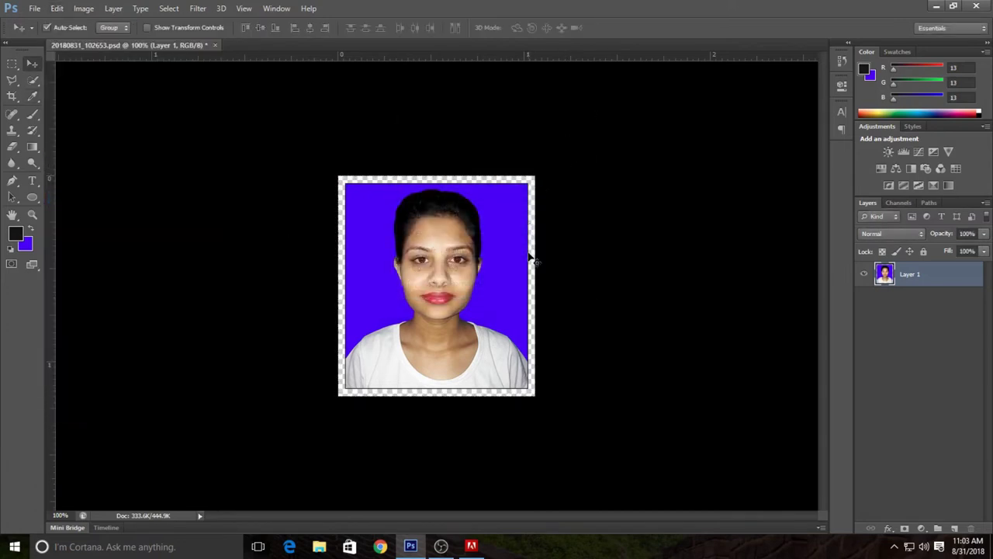
{"action": "key", "text": "ctrl+n"}
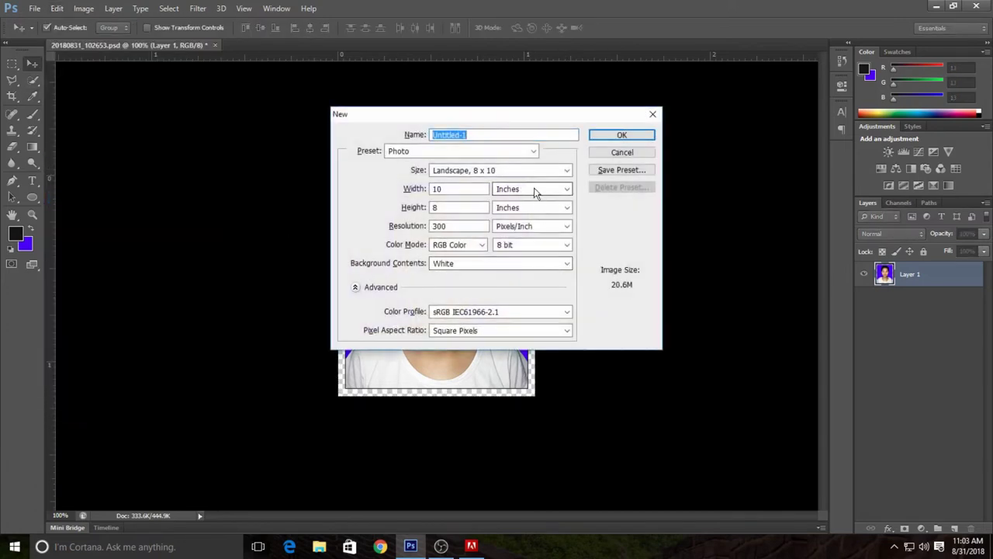
Create a Landscape 8 x 10 sheet and bring the bordered passport photo into it.
{"action": "left_click", "coordinate": [532, 170]}
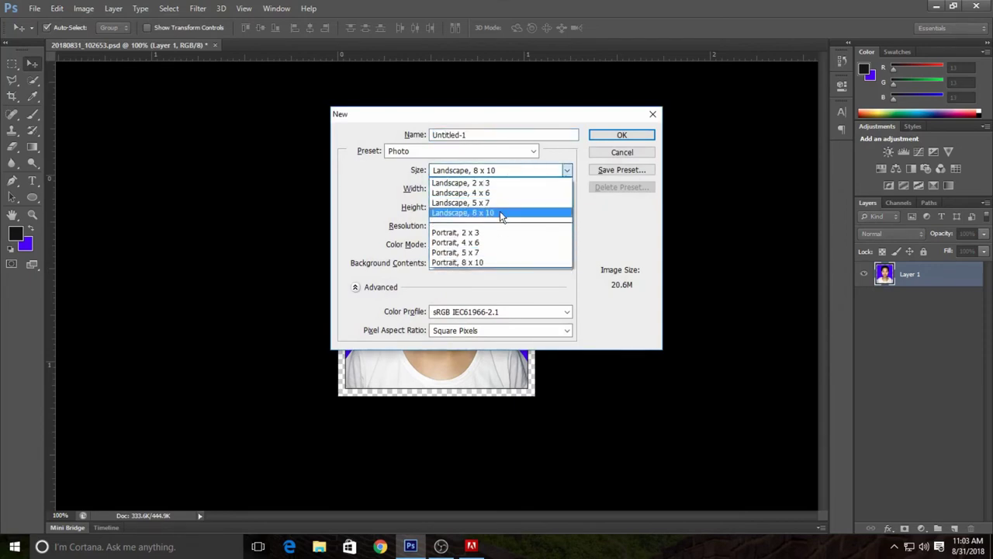
{"action": "left_click", "coordinate": [496, 213]}
{"action": "left_click", "coordinate": [623, 135]}
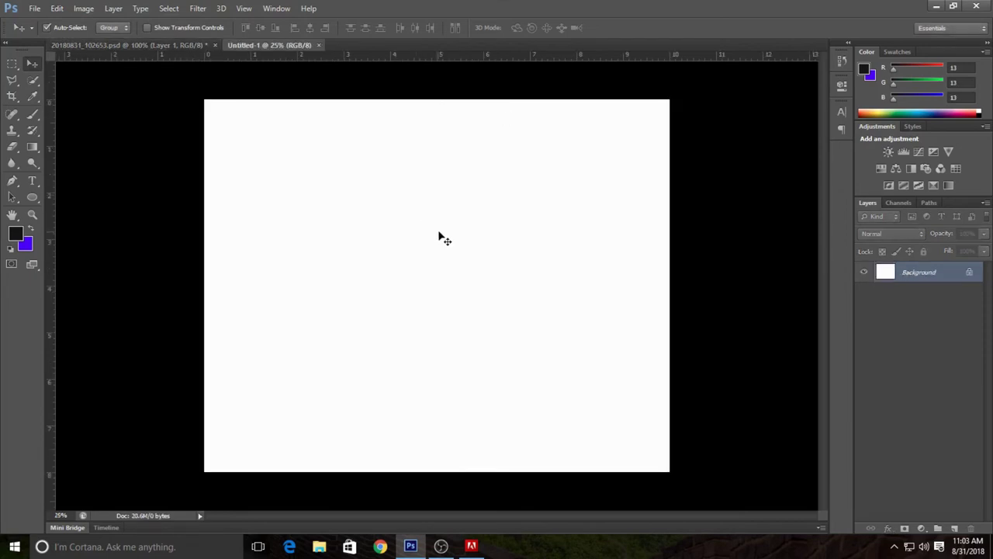
{"action": "left_click", "coordinate": [182, 44]}
{"action": "mouse_move", "coordinate": [413, 254]}
{"action": "left_mouse_down"}
{"action": "mouse_move", "coordinate": [273, 46]}
{"action": "mouse_move", "coordinate": [331, 229]}
{"action": "mouse_move", "coordinate": [239, 129]}
{"action": "mouse_move", "coordinate": [321, 122]}
{"action": "mouse_move", "coordinate": [485, 152]}
{"action": "mouse_move", "coordinate": [632, 145]}
{"action": "left_mouse_up"}
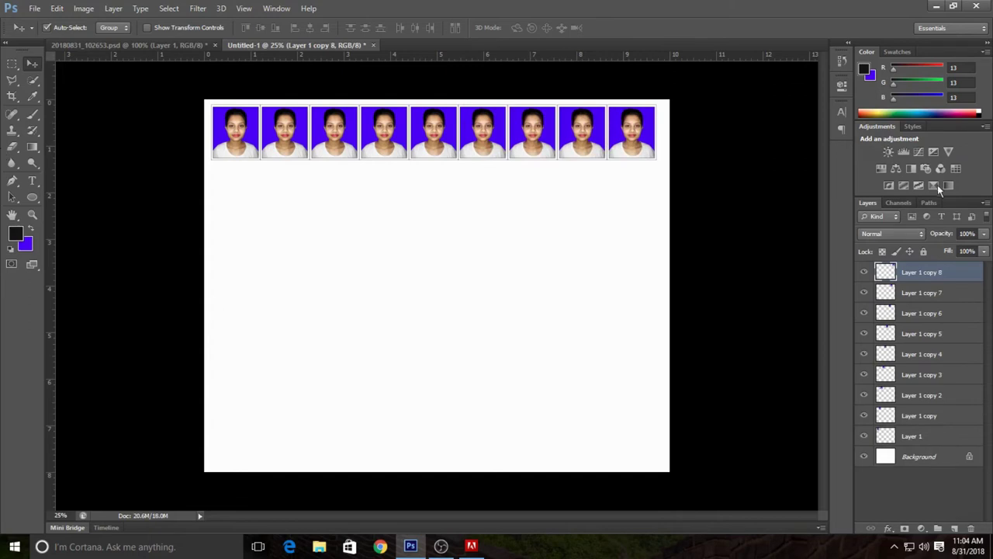
Select all nine photo layers and merge them into a single row layer.
{"action": "left_click", "coordinate": [921, 294], "text": "ctrl"}
{"action": "left_click", "coordinate": [927, 314], "text": "ctrl"}
{"action": "left_click", "coordinate": [931, 335], "text": "ctrl"}
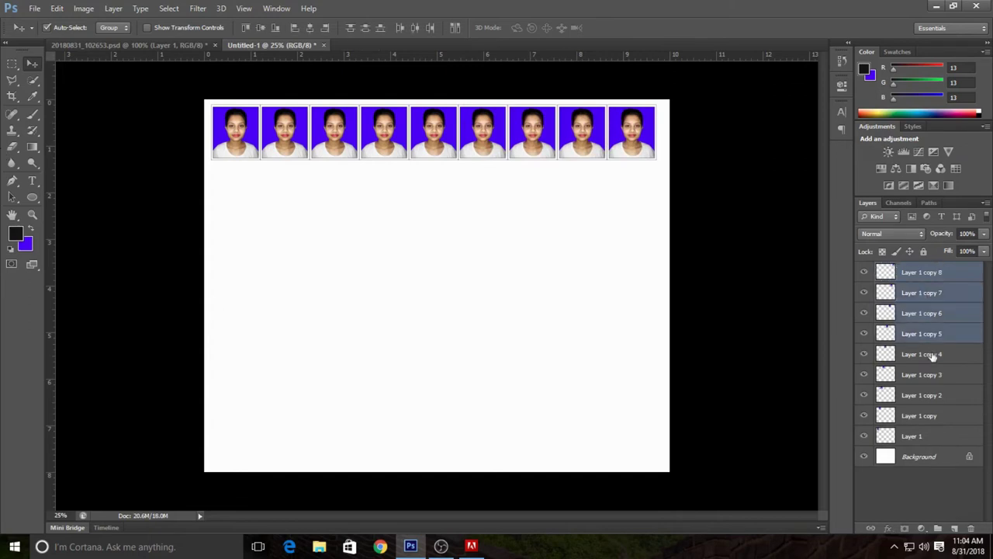
{"action": "left_click", "coordinate": [934, 355], "text": "ctrl"}
{"action": "left_click", "coordinate": [936, 376], "text": "ctrl"}
{"action": "left_click", "coordinate": [939, 396], "text": "ctrl"}
{"action": "left_click", "coordinate": [941, 416], "text": "ctrl"}
{"action": "left_click", "coordinate": [940, 437], "text": "ctrl"}
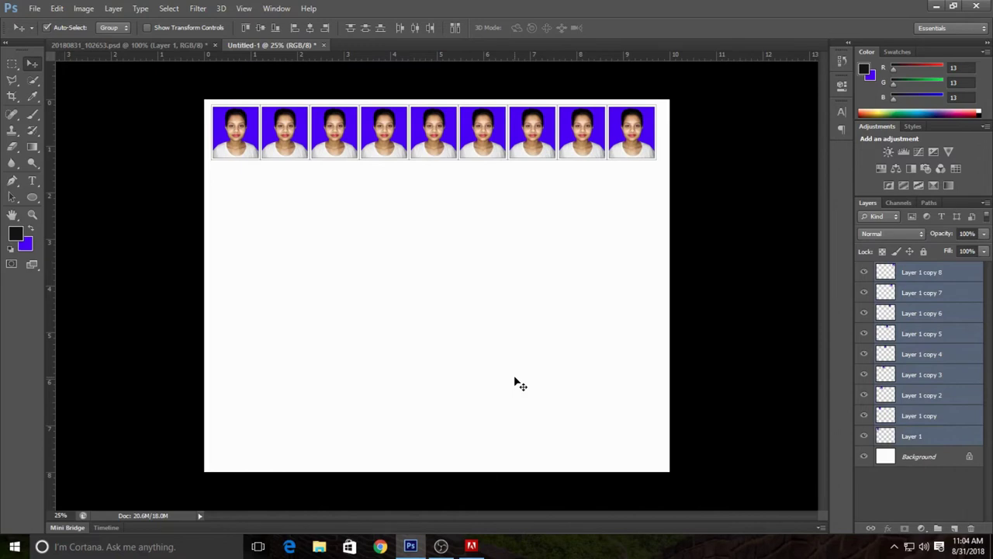
{"action": "key", "text": "ctrl+e"}
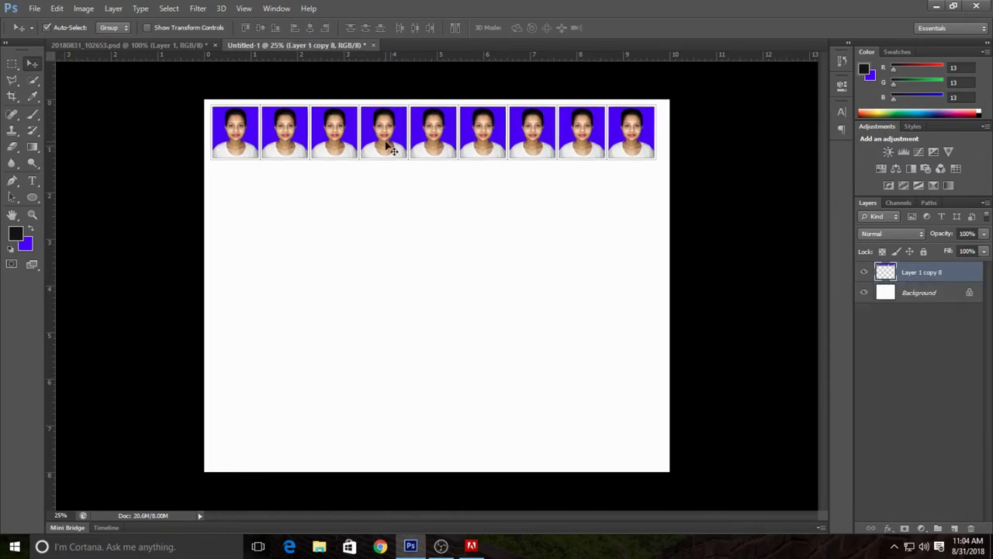
Duplicate the photo row downward to add second and third rows.
{"action": "left_click_drag", "start_coordinate": [385, 144], "coordinate": [384, 200]}
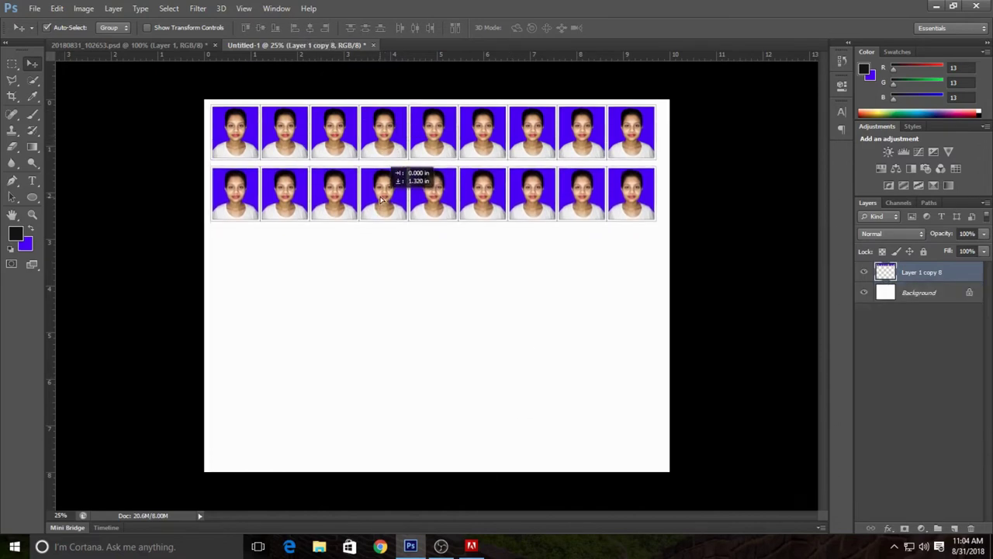
{"action": "left_click_drag", "start_coordinate": [384, 200], "coordinate": [391, 398]}
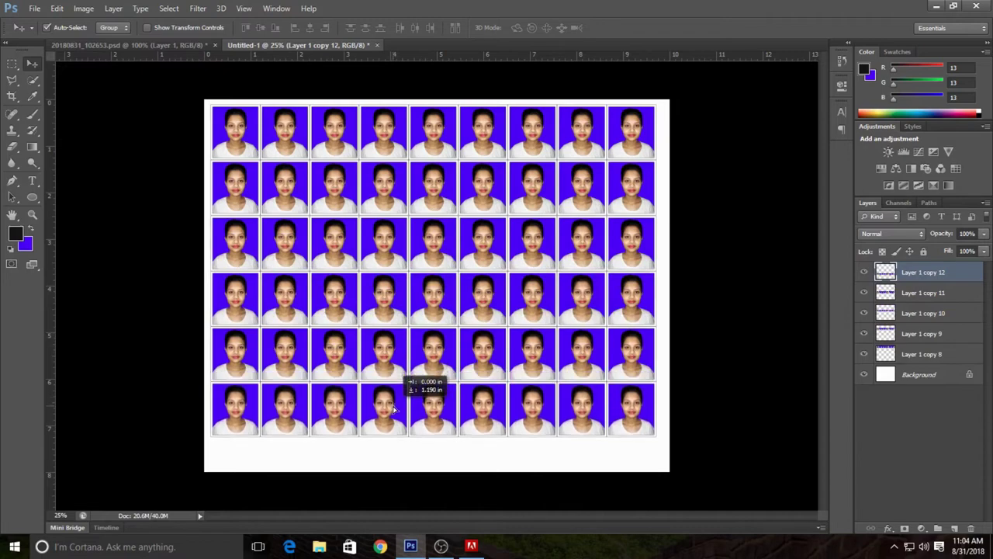
{"action": "key", "text": "ctrl+plus"}
{"action": "scroll", "coordinate": [337, 406], "scroll_direction": "down", "scroll_amount": 2}
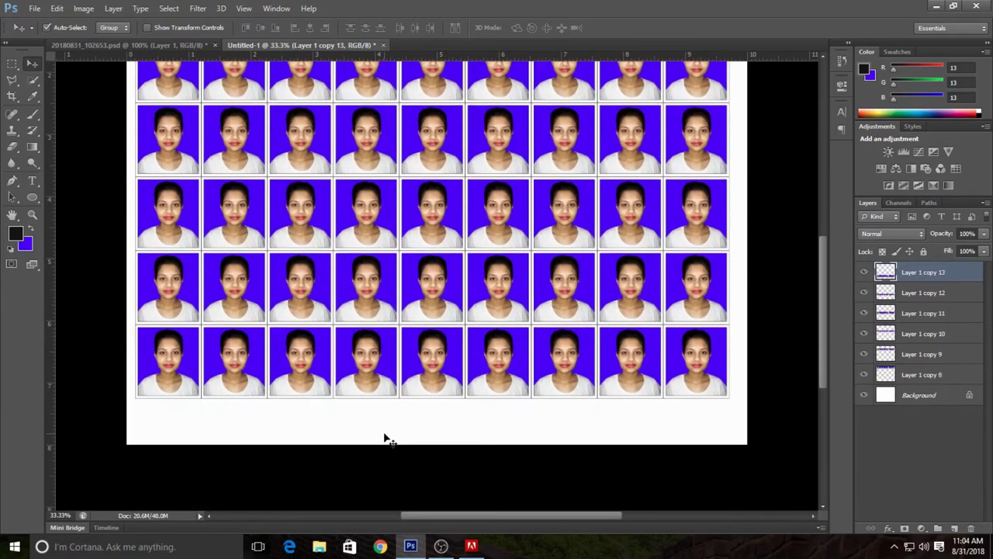
{"action": "scroll", "coordinate": [386, 437], "scroll_direction": "down", "scroll_amount": 2}
Type a magenta Comic Sans caption, the person's name plus 'Auto Size Photo', below the grid.
{"action": "left_click", "coordinate": [426, 355]}
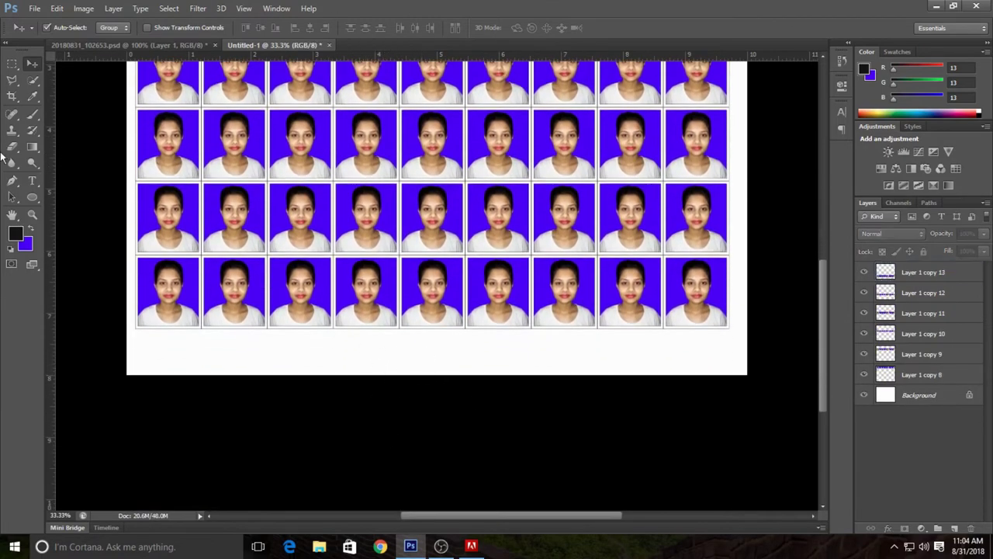
{"action": "key", "text": "t"}
{"action": "key", "text": "ctrl+plus"}
{"action": "left_click", "coordinate": [287, 317]}
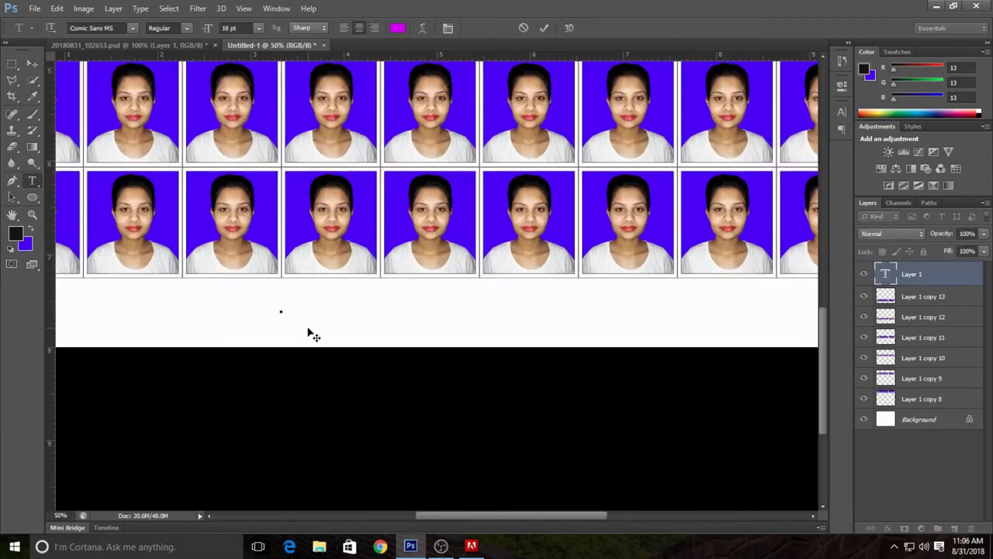
{"action": "type", "text": "Sami"}
{"action": "type", "text": "ksha "}
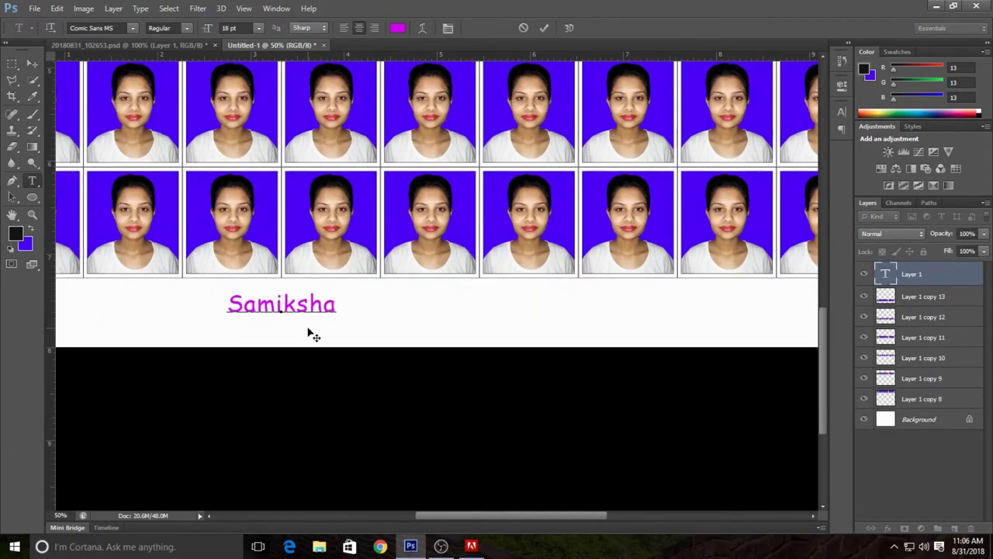
{"action": "type", "text": "Auto Si"}
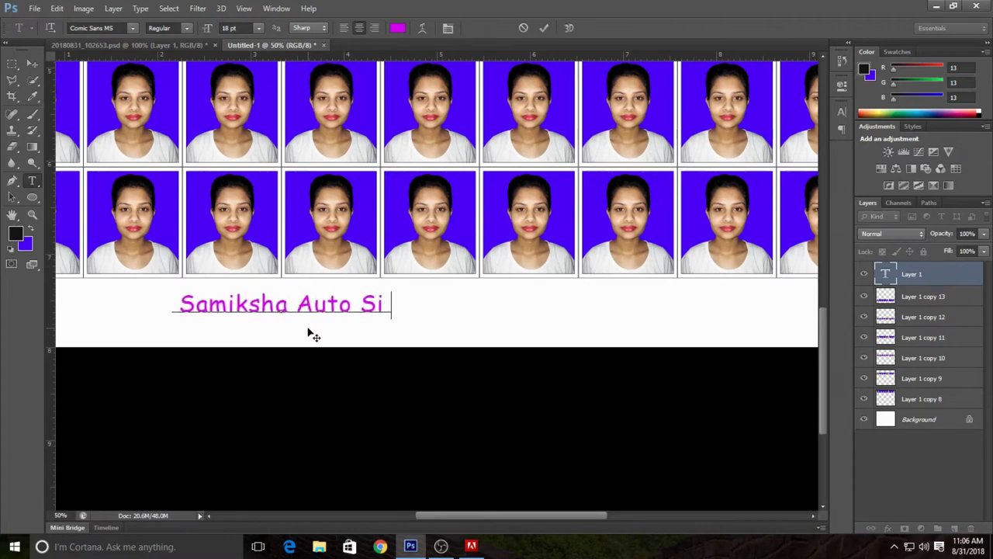
{"action": "type", "text": "ze P"}
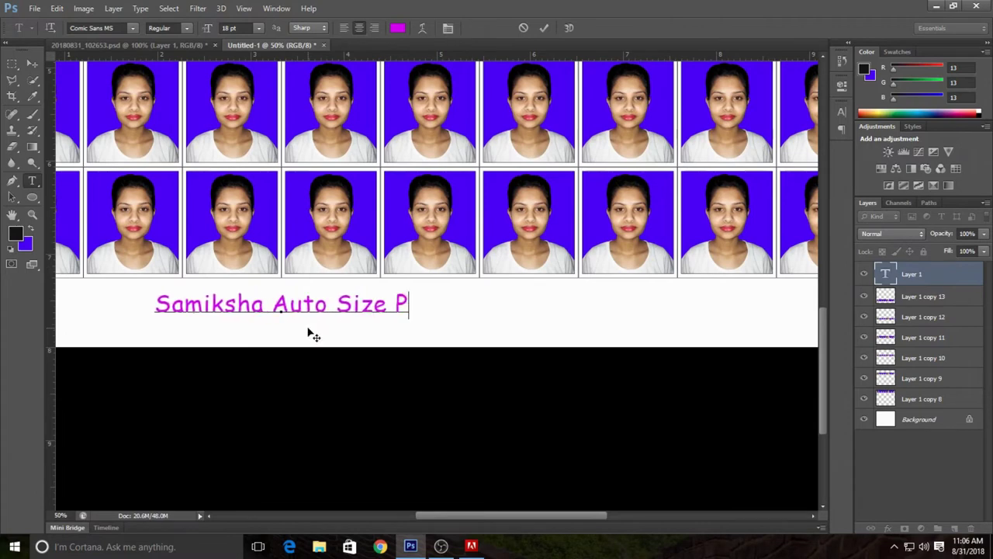
{"action": "type", "text": "hoto"}
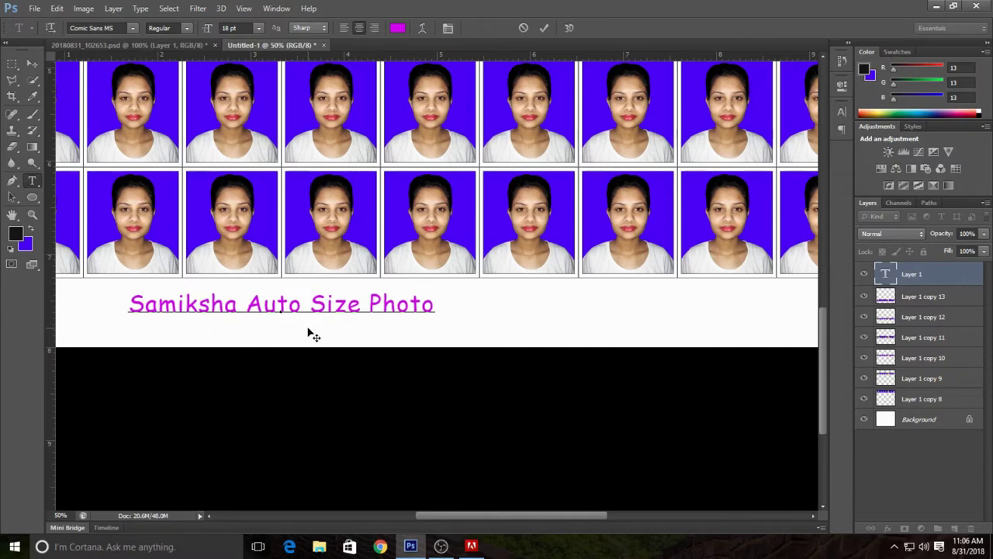
{"action": "left_click", "coordinate": [32, 62]}
Centre the caption horizontally on the sheet, aligning it against a whole-sheet selection.
{"action": "key", "text": "ctrl+minus"}
{"action": "key", "text": "ctrl+minus"}
{"action": "key", "text": "ctrl+minus"}
{"action": "key", "text": "ctrl+minus"}
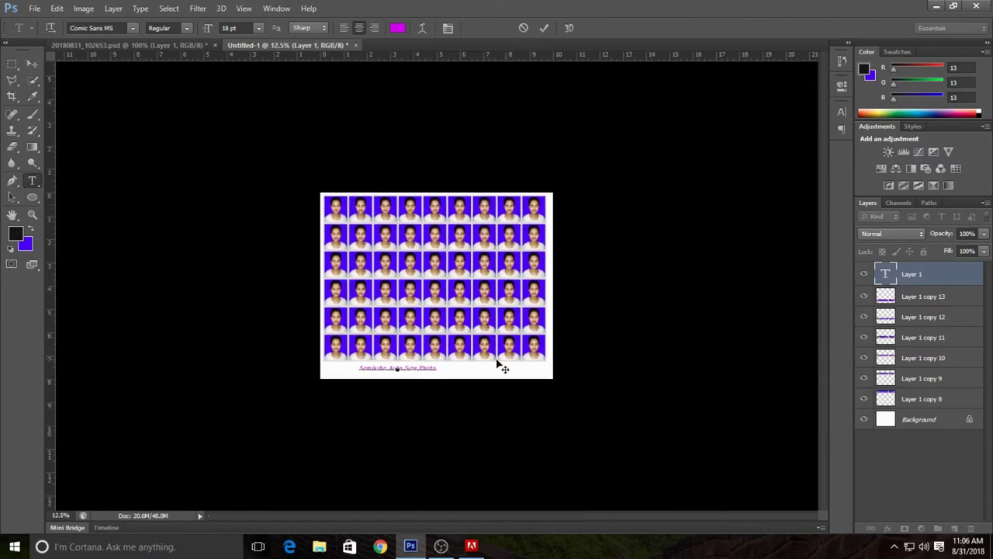
{"action": "left_click", "coordinate": [32, 63]}
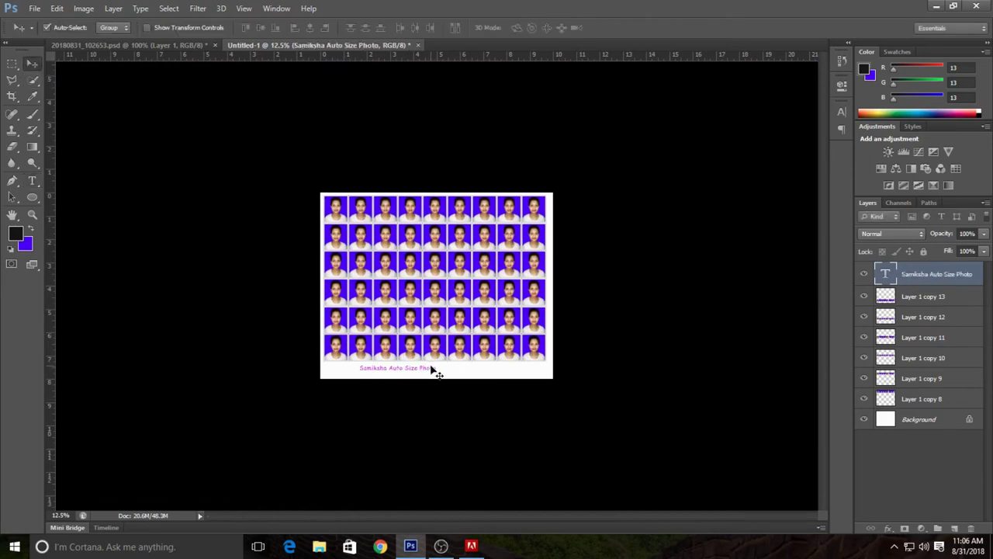
{"action": "key", "text": "ctrl+a"}
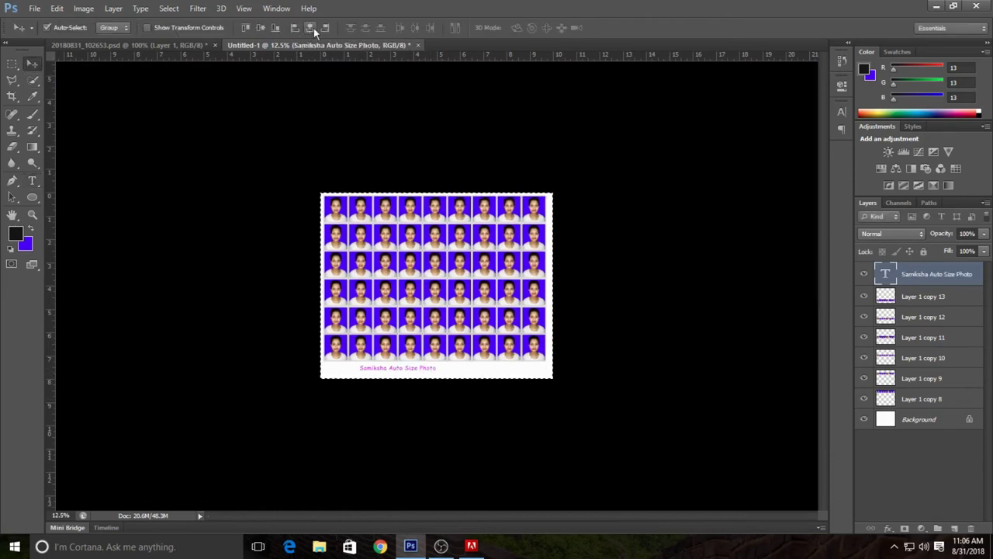
{"action": "left_click", "coordinate": [309, 28]}
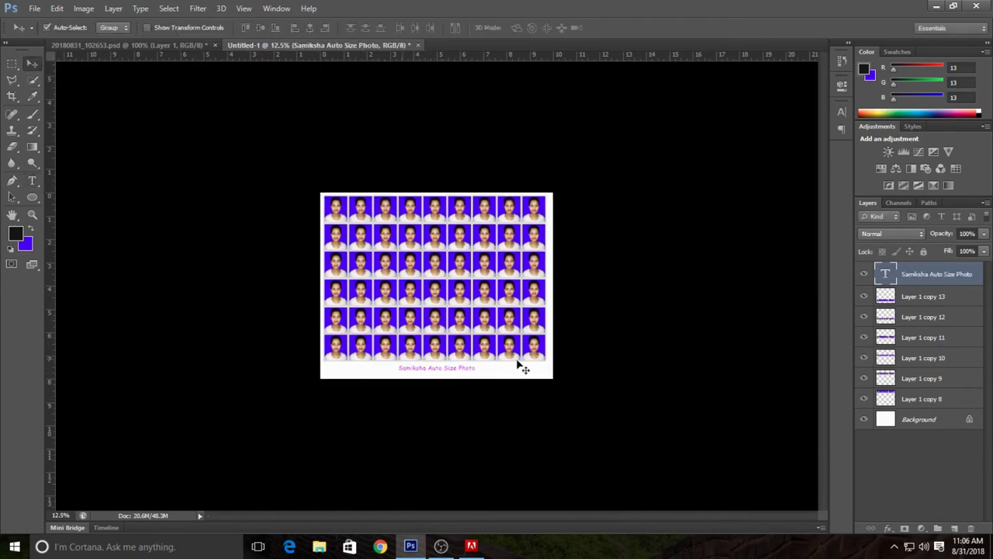
{"action": "key", "text": "ctrl+d"}
{"action": "key", "text": "ctrl+plus"}
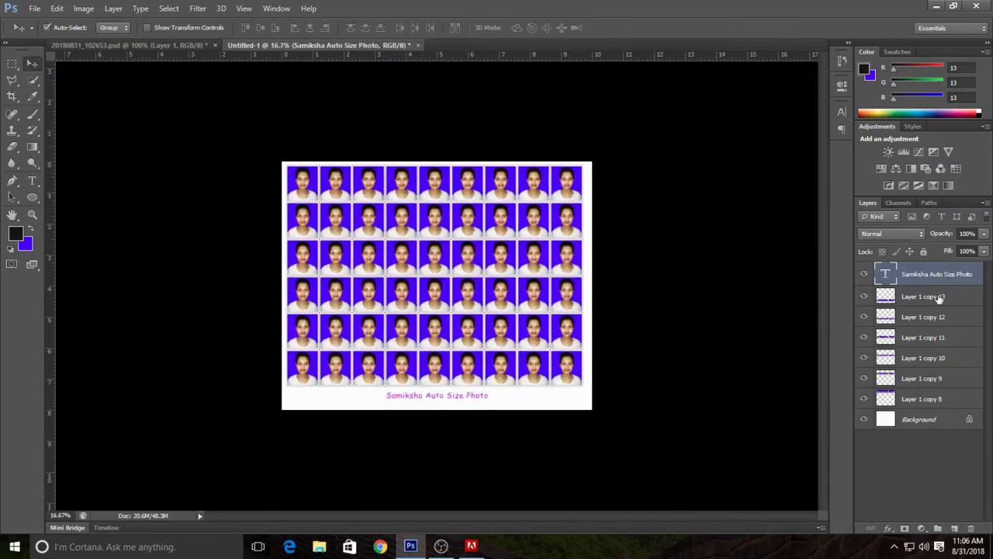
Merge all the photo-sheet layers into a single layer.
{"action": "left_click", "coordinate": [947, 398]}
{"action": "key", "text": "ctrl+shift+e"}
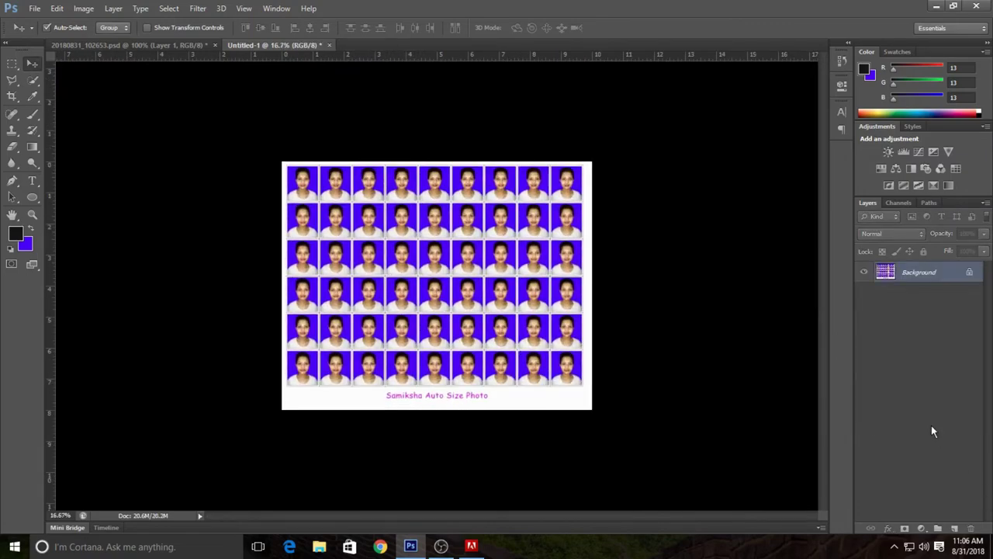
{"action": "key", "text": "ctrl+plus"}
{"action": "key", "text": "ctrl+plus"}
{"action": "key", "text": "ctrl+plus"}
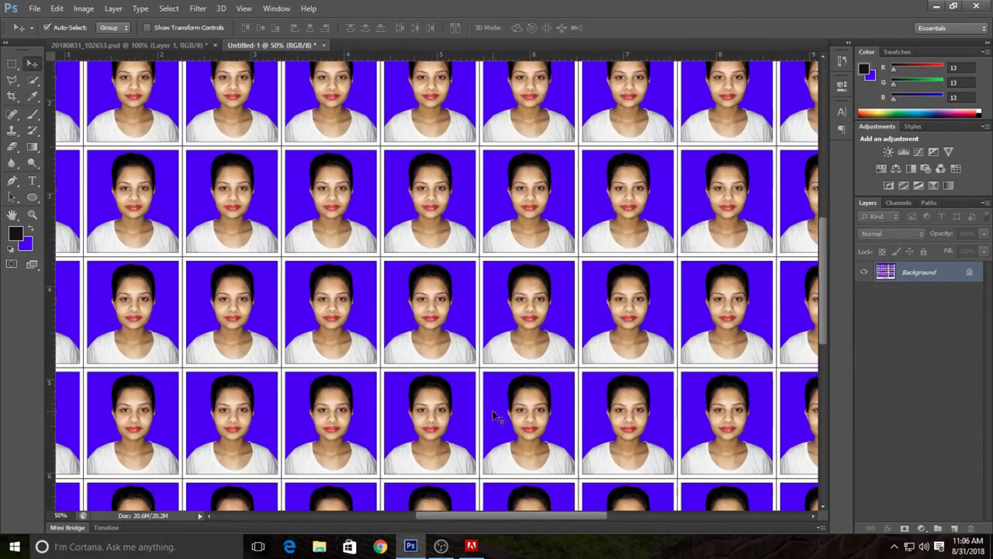
Brighten the sheet with a Curves adjustment that raises the midtones.
{"action": "key", "text": "ctrl+m"}
{"action": "left_click_drag", "start_coordinate": [777, 253], "coordinate": [779, 239]}
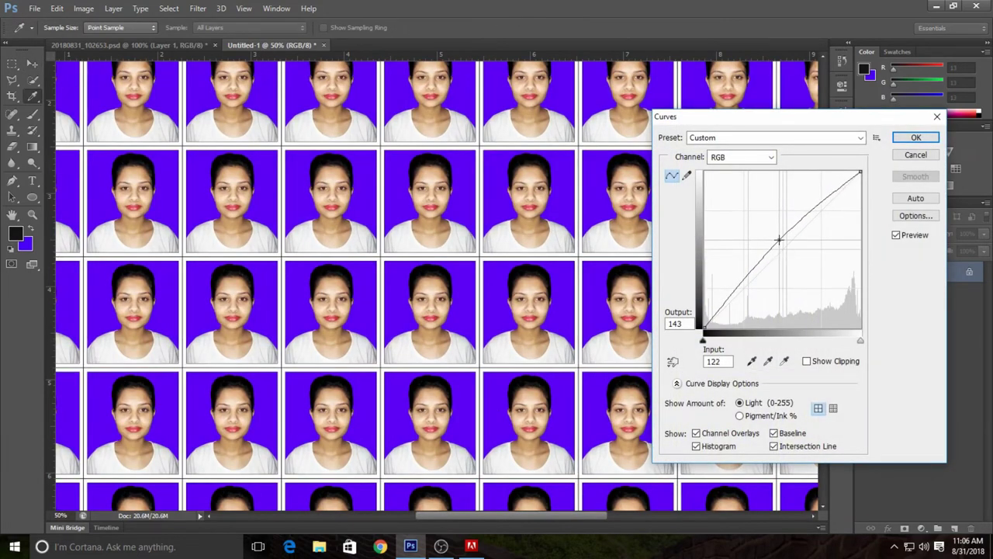
{"action": "left_click", "coordinate": [735, 288]}
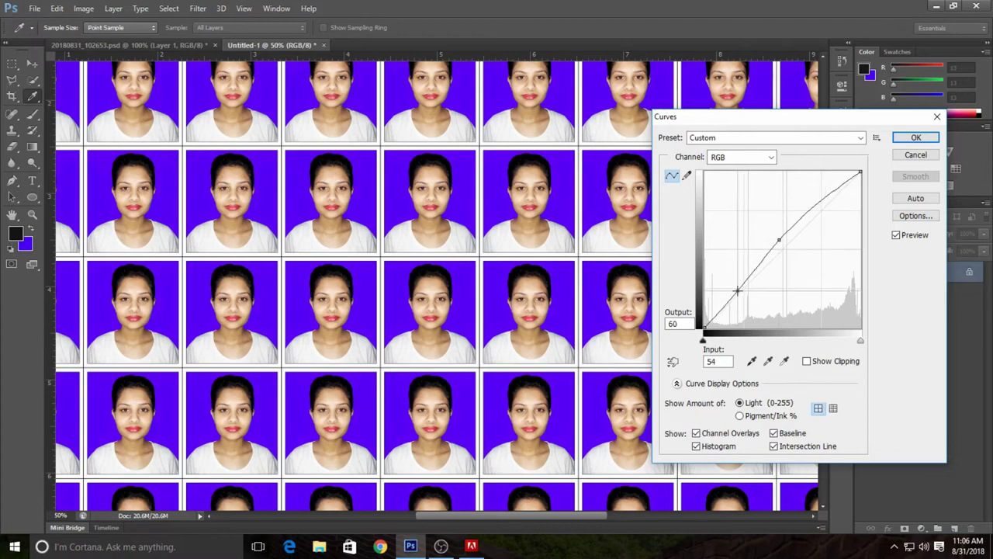
{"action": "left_click", "coordinate": [778, 240]}
{"action": "left_click_drag", "start_coordinate": [774, 240], "coordinate": [781, 240]}
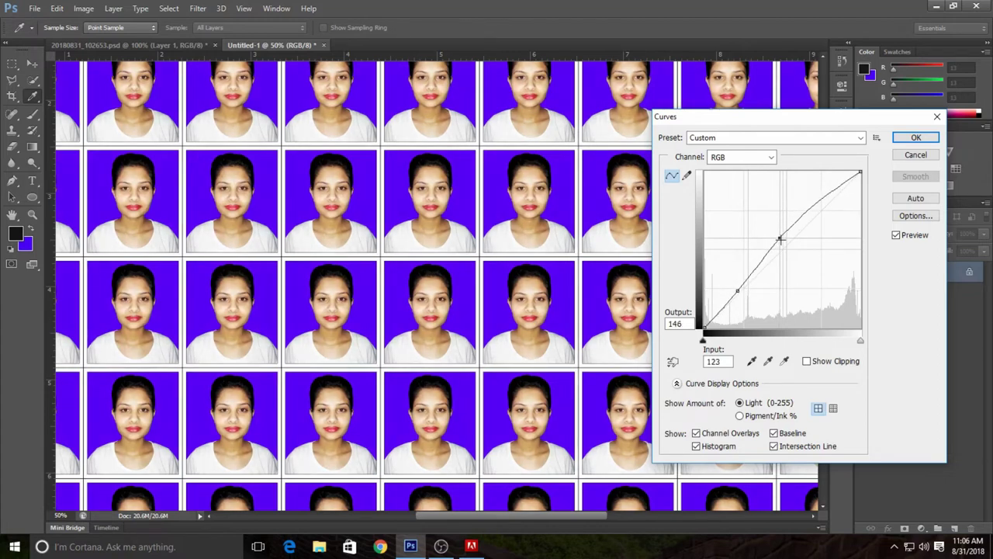
{"action": "key", "text": "Return"}
{"action": "key", "text": "v"}
{"action": "key", "text": "ctrl+minus"}
{"action": "key", "text": "ctrl+minus"}
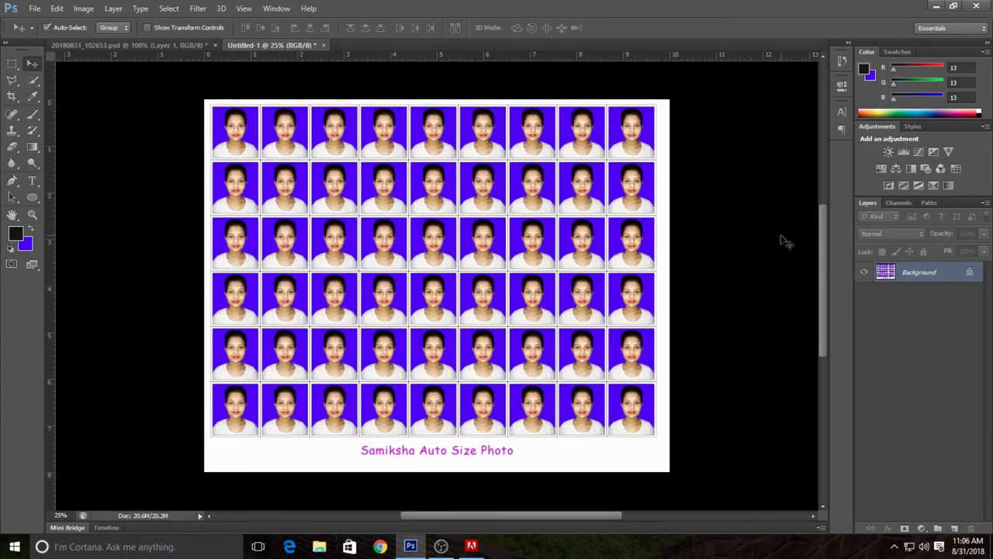
{"action": "key", "text": "ctrl+plus"}
{"action": "scroll", "coordinate": [742, 271], "scroll_direction": "up", "scroll_amount": 1}
{"action": "scroll", "coordinate": [598, 317], "scroll_direction": "up", "scroll_amount": 2}
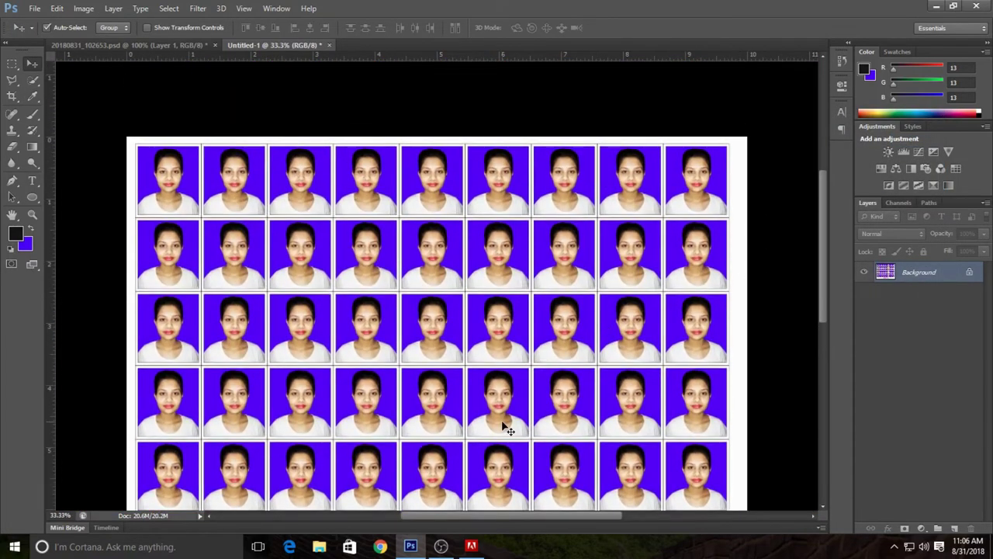
Save the sheet to the Desktop as a Maximum-quality JPEG named '<name> Auto Size Photo'.
{"action": "key", "text": "ctrl+shift+s"}
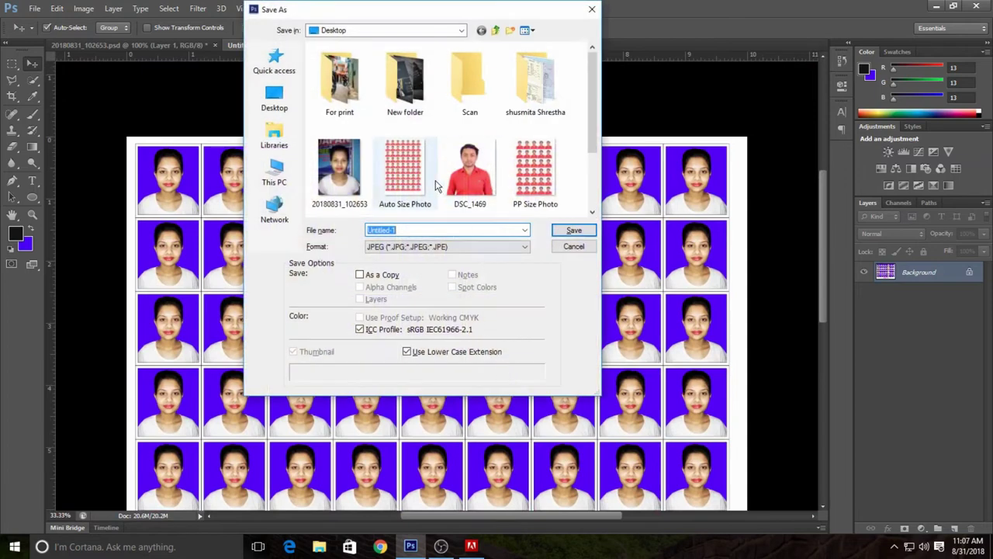
{"action": "scroll", "coordinate": [436, 201], "scroll_direction": "down", "scroll_amount": 1}
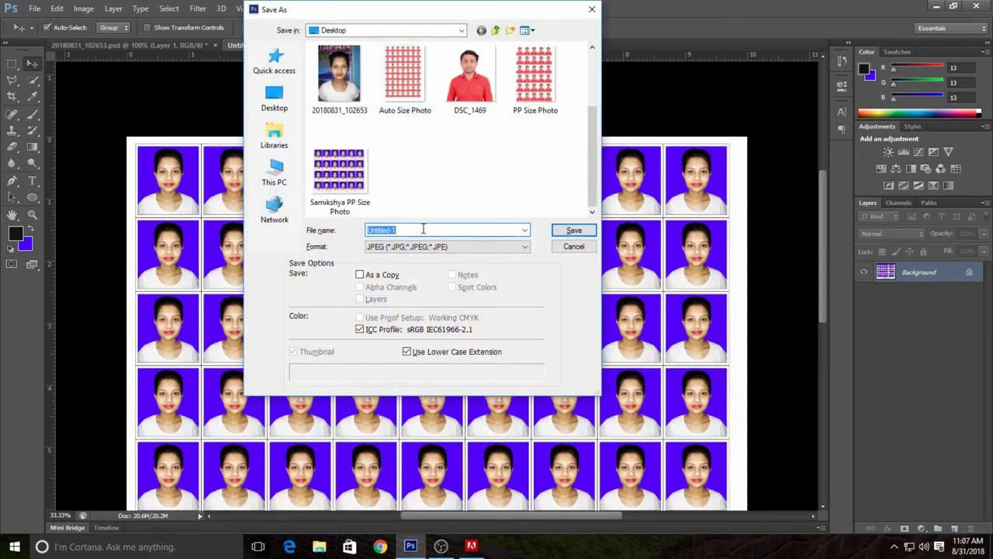
{"action": "left_click", "coordinate": [446, 246]}
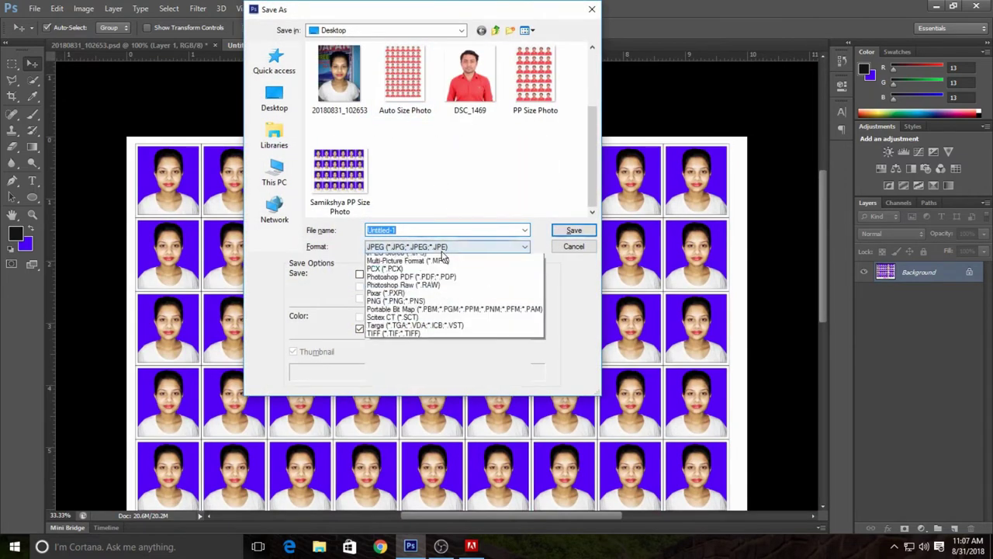
{"action": "left_click", "coordinate": [453, 248]}
{"action": "double_click", "coordinate": [408, 229]}
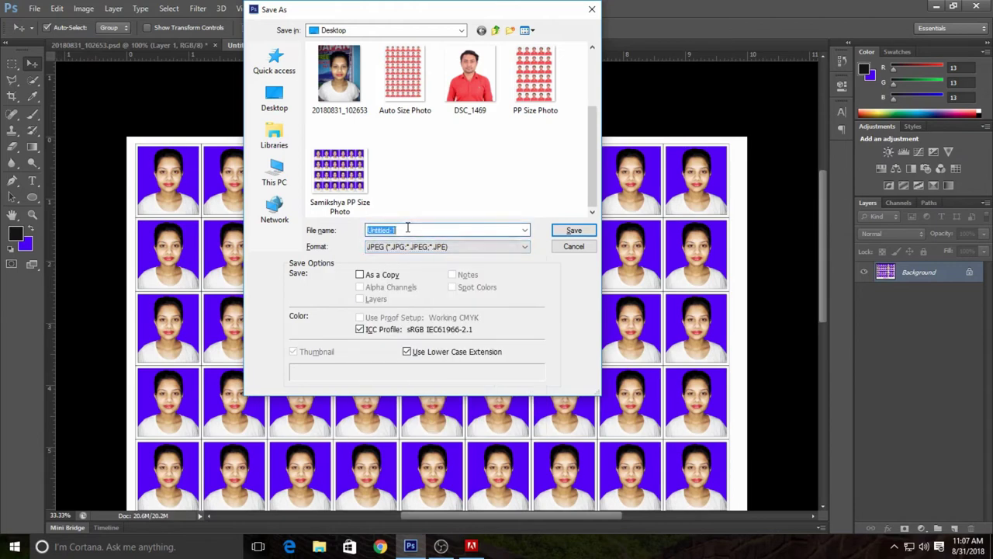
{"action": "type", "text": "Samis"}
{"action": "key", "text": "BackSpace"}
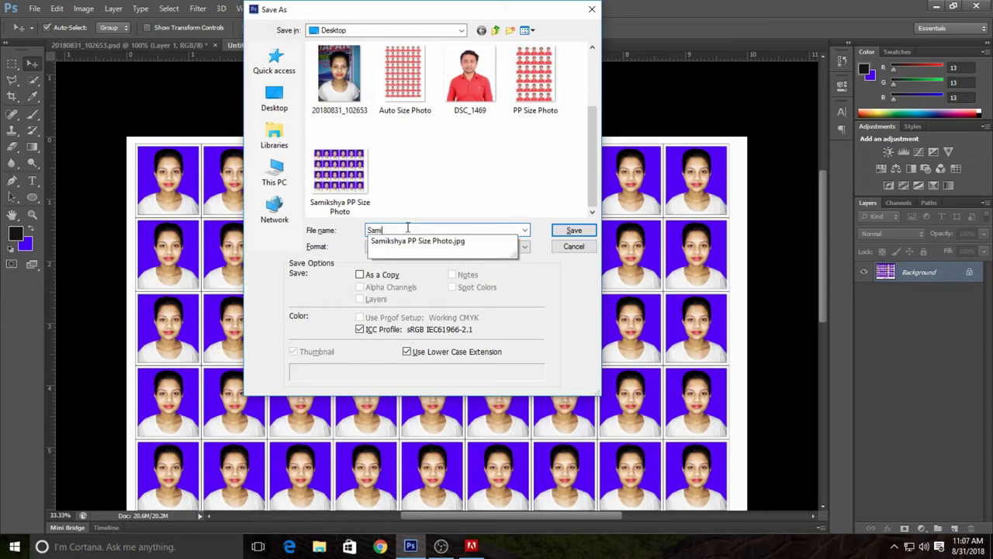
{"action": "type", "text": "hya Auto Size Photo"}
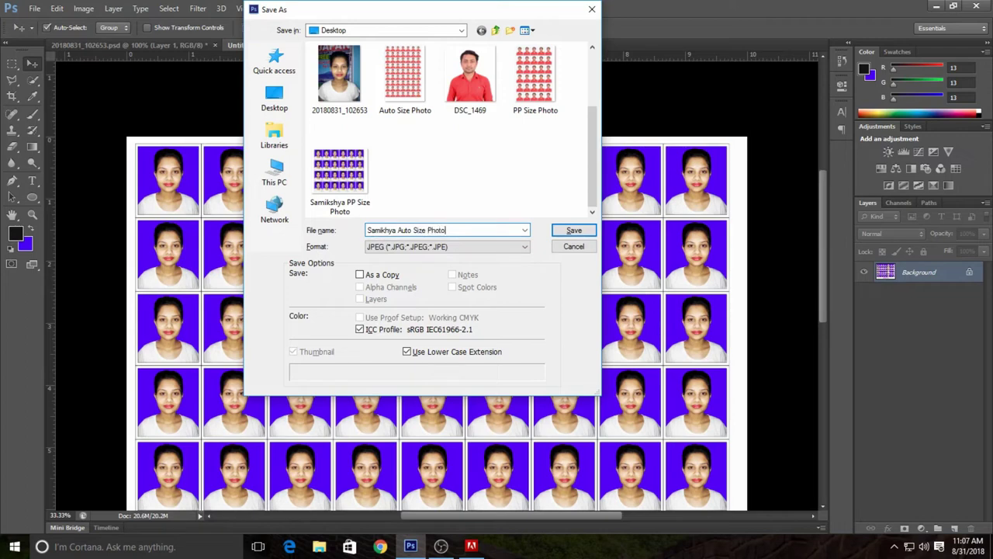
{"action": "left_click", "coordinate": [573, 228]}
{"action": "left_click", "coordinate": [571, 140]}
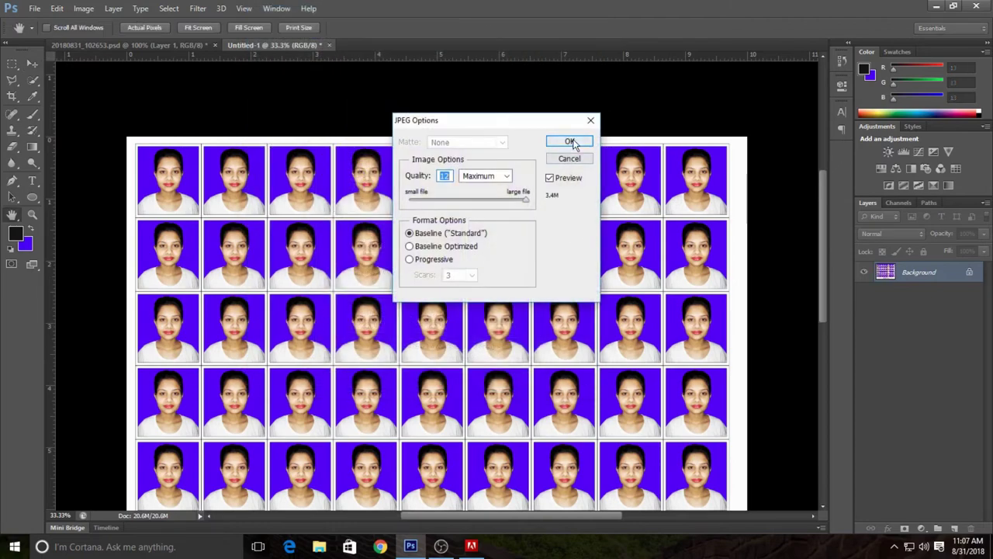
{"action": "key", "text": "ctrl+minus"}
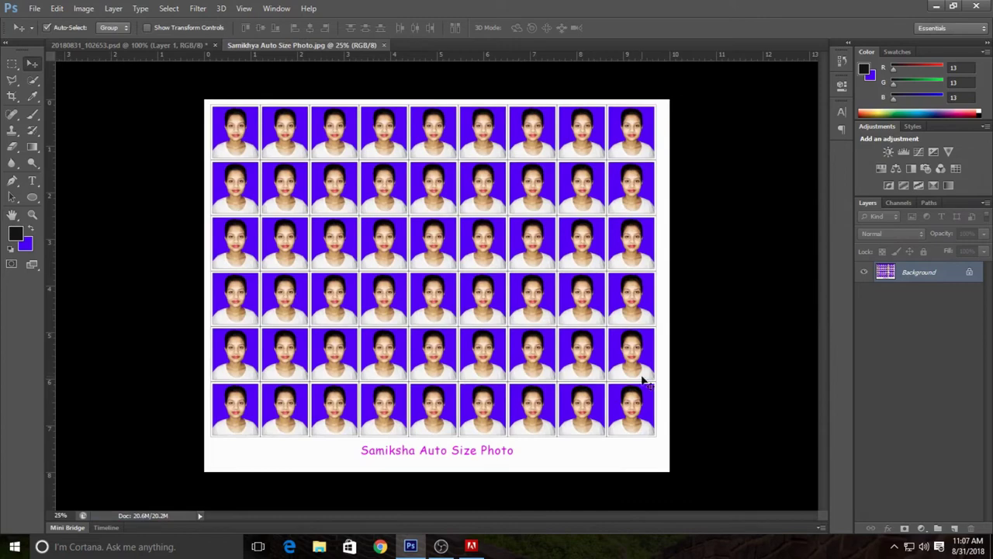
Minimize Photoshop and move both new JPEG icons together to the desktop's upper right.
{"action": "left_click", "coordinate": [937, 8]}
{"action": "left_click_drag", "start_coordinate": [69, 422], "coordinate": [729, 159]}
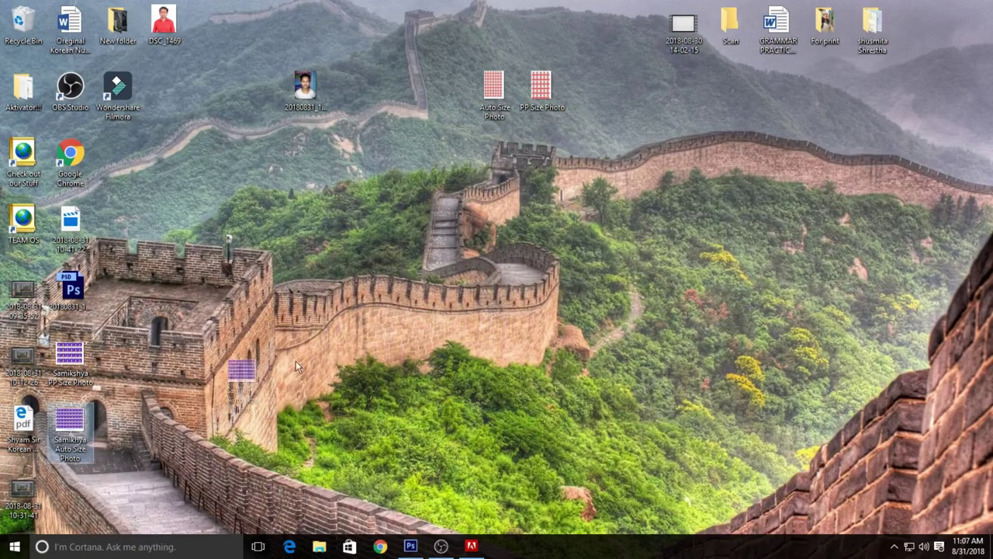
{"action": "left_click_drag", "start_coordinate": [69, 357], "coordinate": [777, 159]}
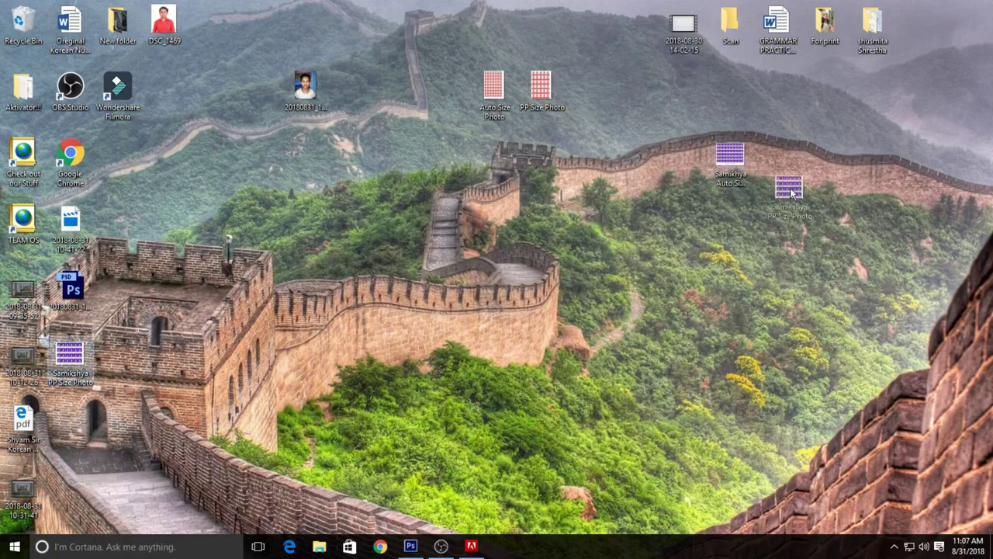
{"action": "left_click_drag", "start_coordinate": [726, 116], "coordinate": [852, 215]}
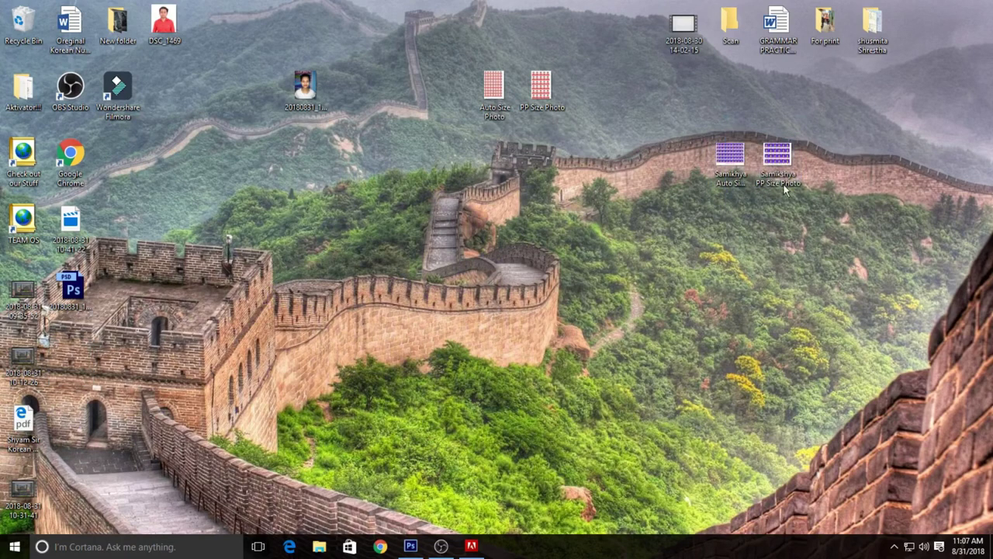
View the Auto Size Photo sheet in Photos, zooming in and out, then close it.
{"action": "double_click", "coordinate": [729, 155]}
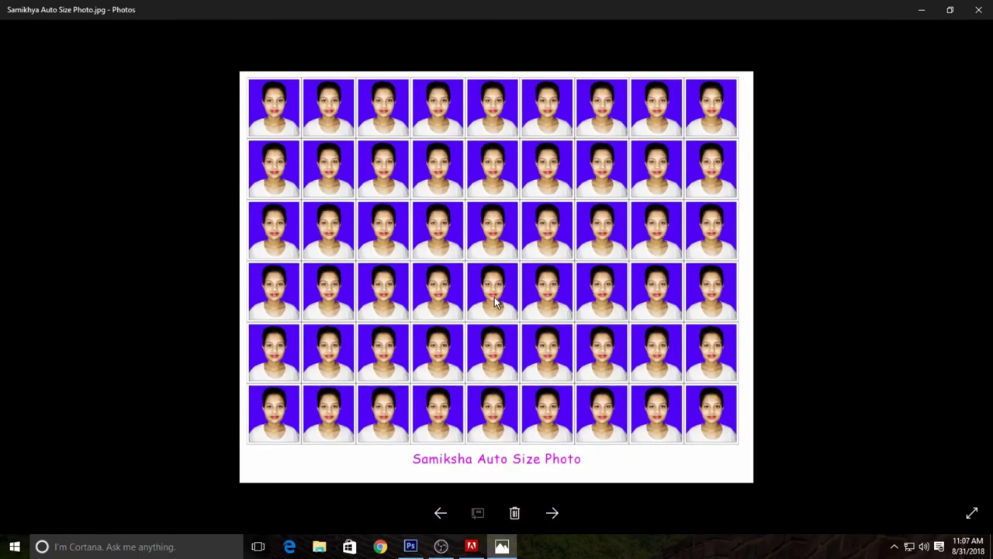
{"action": "scroll", "coordinate": [495, 296], "scroll_direction": "up", "scroll_amount": 5}
{"action": "scroll", "coordinate": [494, 297], "scroll_direction": "up", "scroll_amount": 1}
{"action": "scroll", "coordinate": [494, 296], "scroll_direction": "down", "scroll_amount": 1}
{"action": "scroll", "coordinate": [494, 297], "scroll_direction": "up", "scroll_amount": 3}
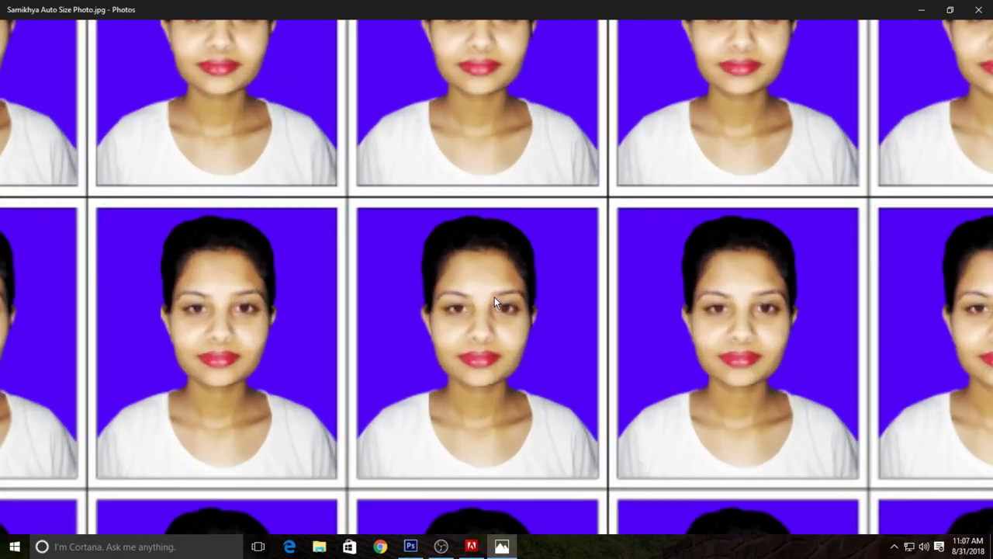
{"action": "scroll", "coordinate": [494, 297], "scroll_direction": "down", "scroll_amount": 3}
{"action": "scroll", "coordinate": [498, 301], "scroll_direction": "down", "scroll_amount": 2}
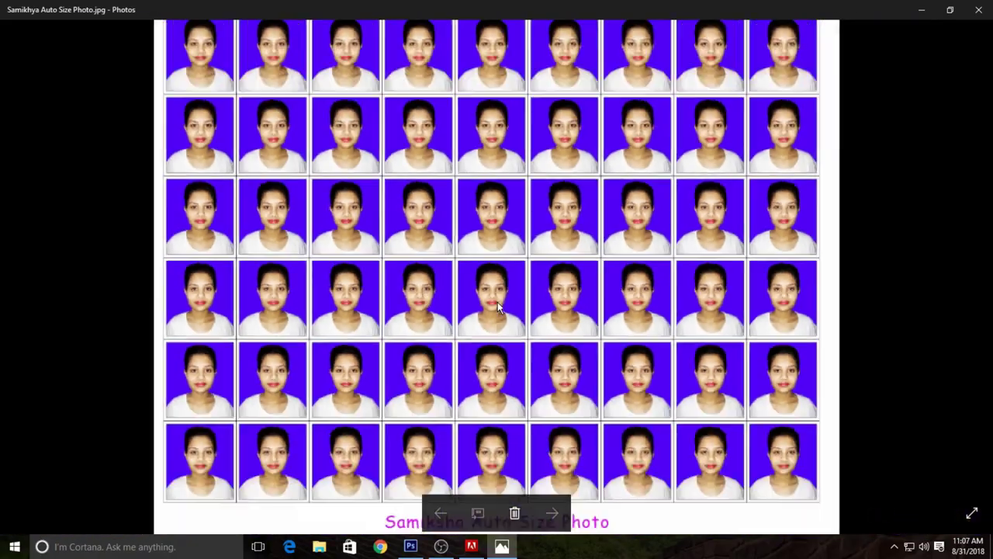
{"action": "scroll", "coordinate": [498, 302], "scroll_direction": "down", "scroll_amount": 1}
{"action": "key", "text": "alt+F4"}
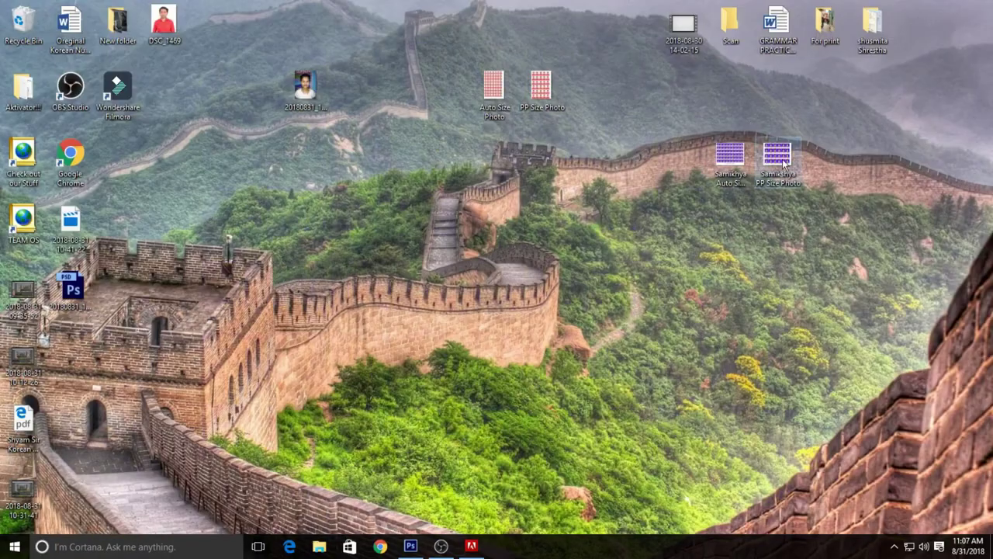
View the PP Size Photo sheet in Photos, zooming briefly, then close it.
{"action": "double_click", "coordinate": [778, 159]}
{"action": "scroll", "coordinate": [532, 249], "scroll_direction": "up", "scroll_amount": 1}
{"action": "scroll", "coordinate": [532, 248], "scroll_direction": "up", "scroll_amount": 1}
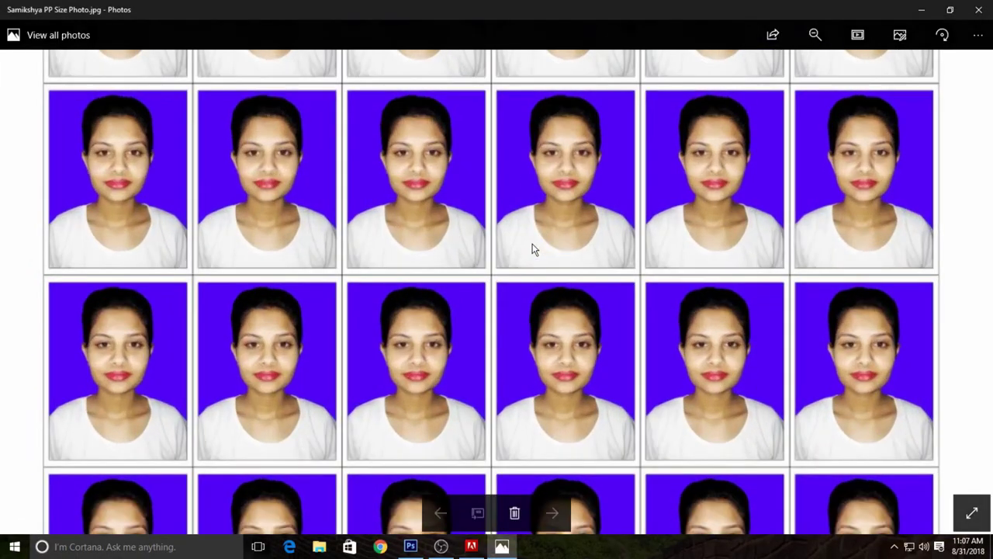
{"action": "scroll", "coordinate": [532, 248], "scroll_direction": "down", "scroll_amount": 3}
{"action": "key", "text": "alt+F4"}
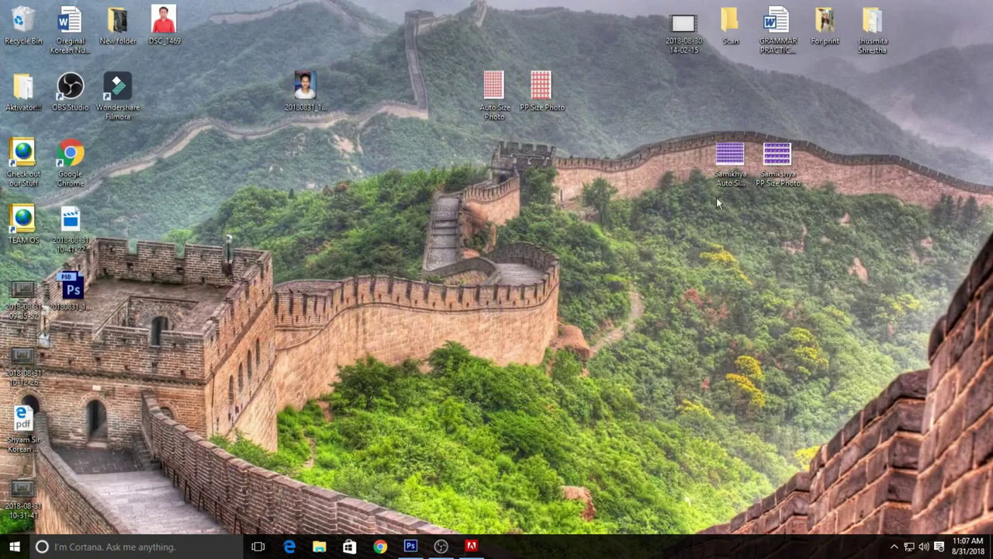
Group the four photo-sheet icons together in the upper right and select them.
{"action": "left_click_drag", "start_coordinate": [702, 113], "coordinate": [860, 190]}
{"action": "left_click_drag", "start_coordinate": [777, 159], "coordinate": [824, 225]}
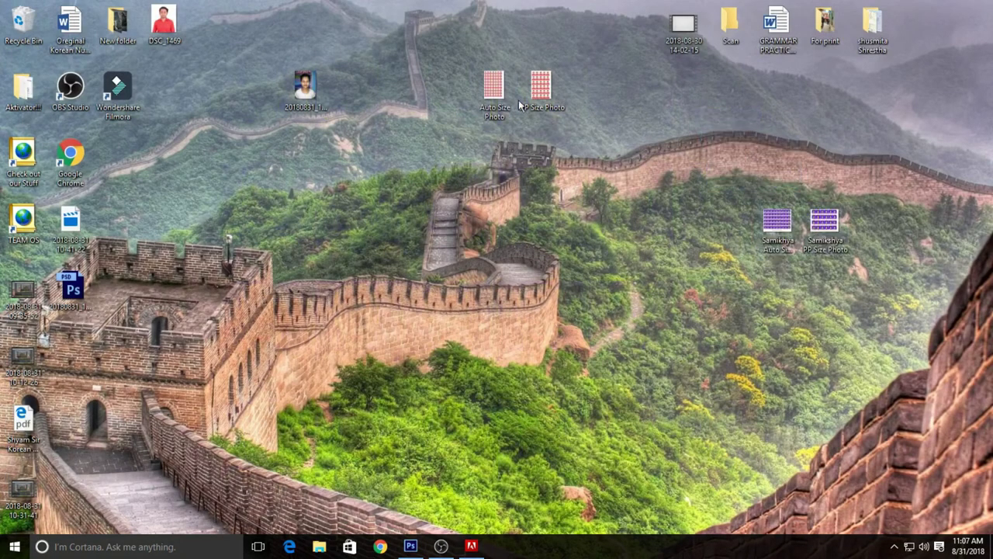
{"action": "left_click_drag", "start_coordinate": [394, 50], "coordinate": [821, 158]}
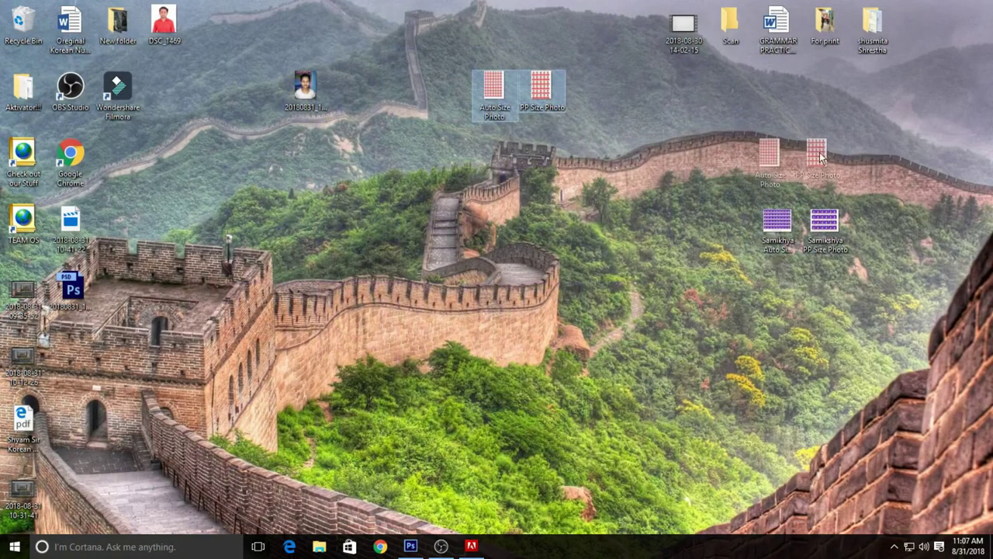
{"action": "left_click_drag", "start_coordinate": [743, 120], "coordinate": [857, 283]}
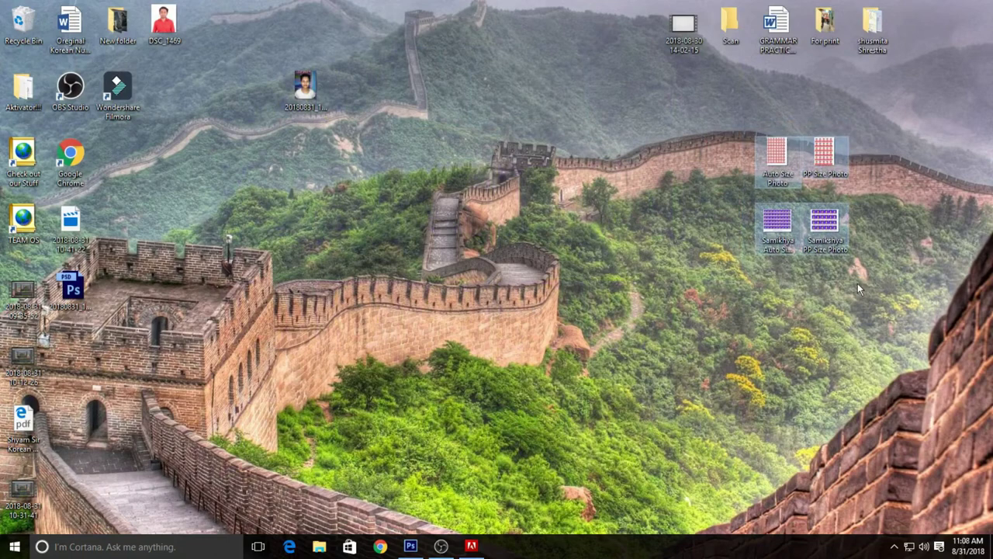
Create a desktop folder named 'For Printtttt' and move the four photo files into it.
{"action": "key", "text": "ctrl+shift+n"}
{"action": "type", "text": "F"}
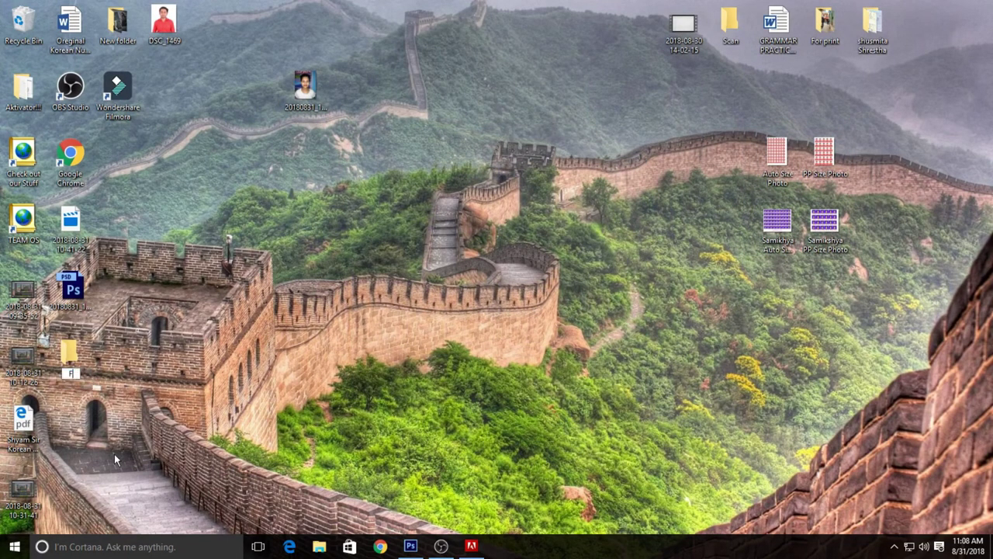
{"action": "type", "text": "or Print"}
{"action": "type", "text": "tttt"}
{"action": "key", "text": "Return"}
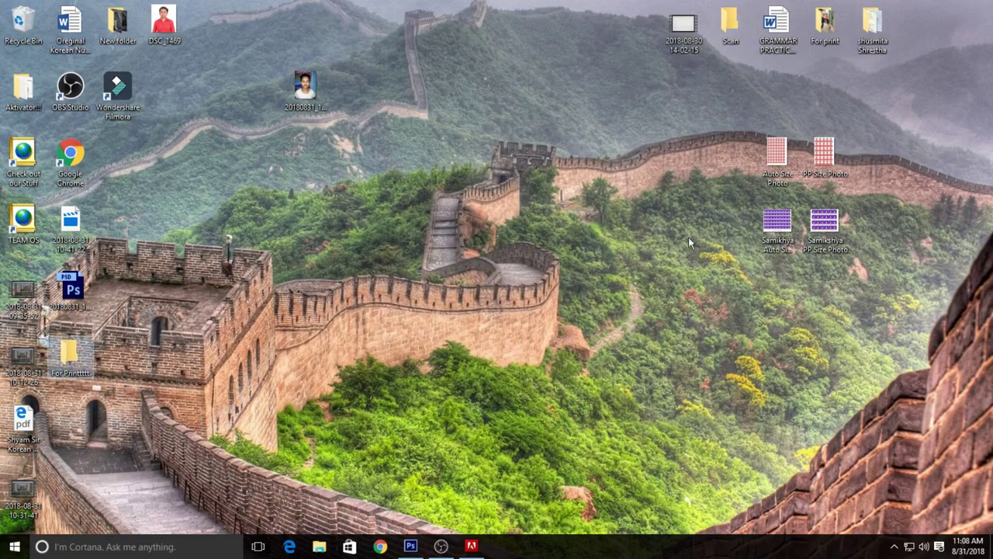
{"action": "left_click_drag", "start_coordinate": [720, 122], "coordinate": [860, 264]}
{"action": "mouse_move", "coordinate": [770, 231]}
{"action": "left_mouse_down"}
{"action": "mouse_move", "coordinate": [122, 401]}
{"action": "mouse_move", "coordinate": [70, 357]}
{"action": "left_mouse_up"}
Check the four photos inside For Printtttt, move the folder to the upper middle, and close it.
{"action": "double_click", "coordinate": [70, 355]}
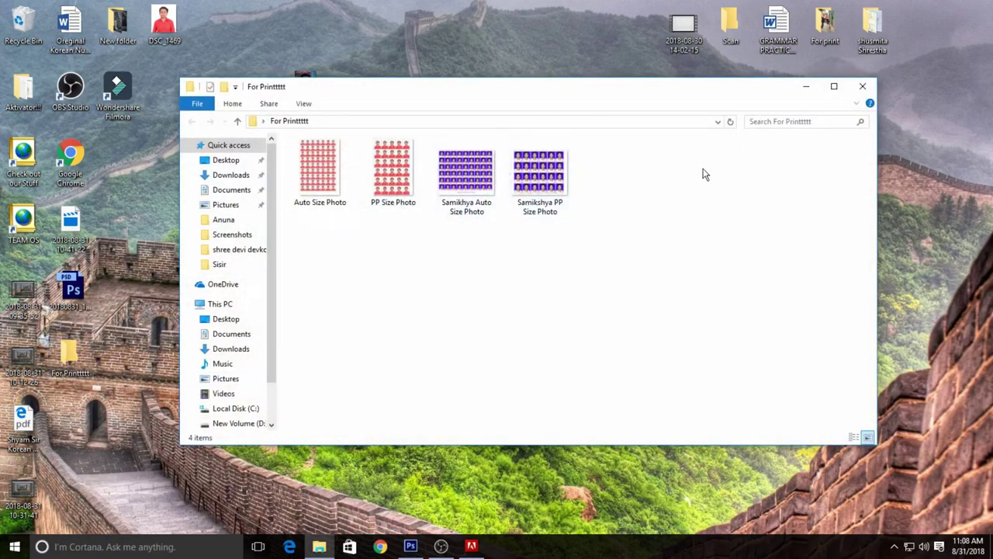
{"action": "left_click_drag", "start_coordinate": [709, 170], "coordinate": [273, 200]}
{"action": "left_click", "coordinate": [862, 86]}
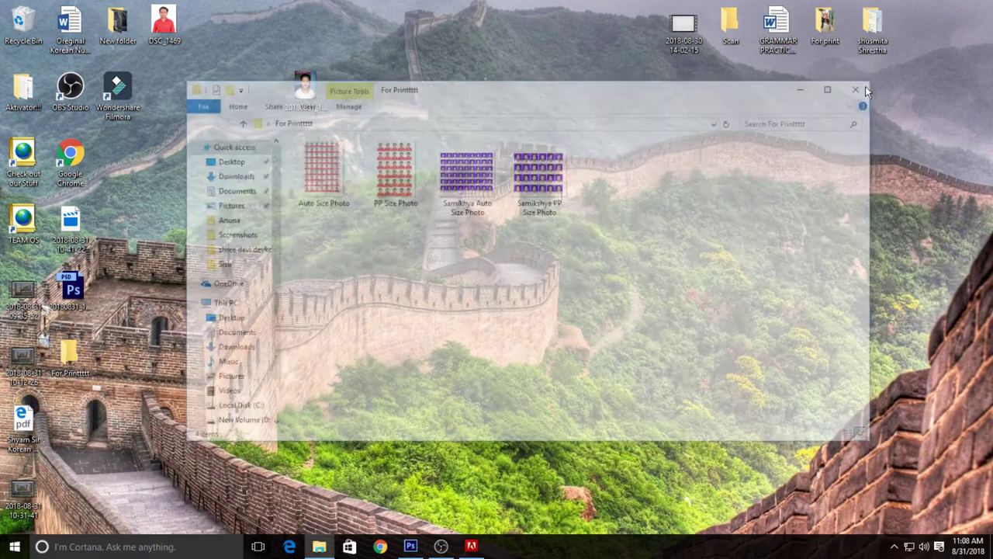
{"action": "left_click_drag", "start_coordinate": [76, 371], "coordinate": [500, 177]}
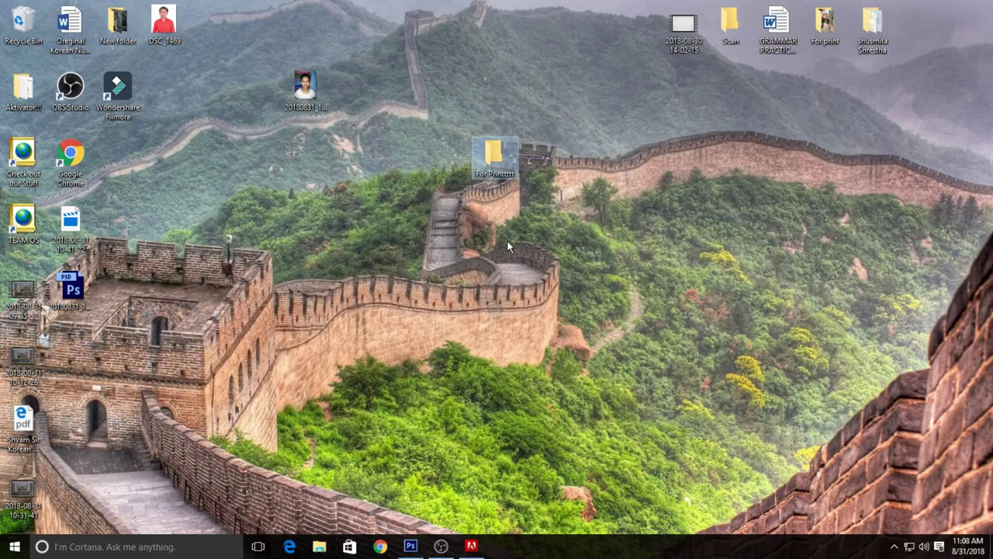
{"action": "double_click", "coordinate": [500, 177]}
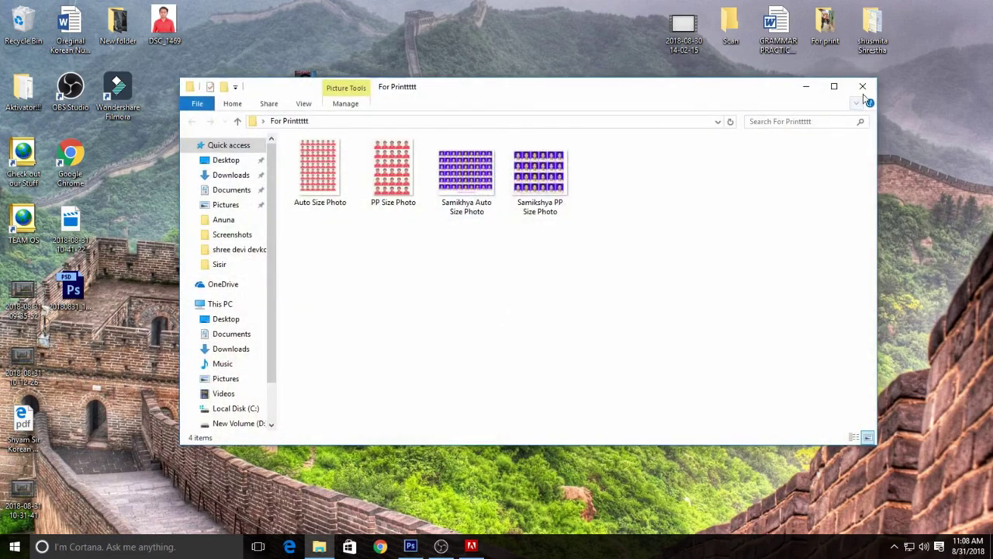
{"action": "left_click", "coordinate": [862, 86]}
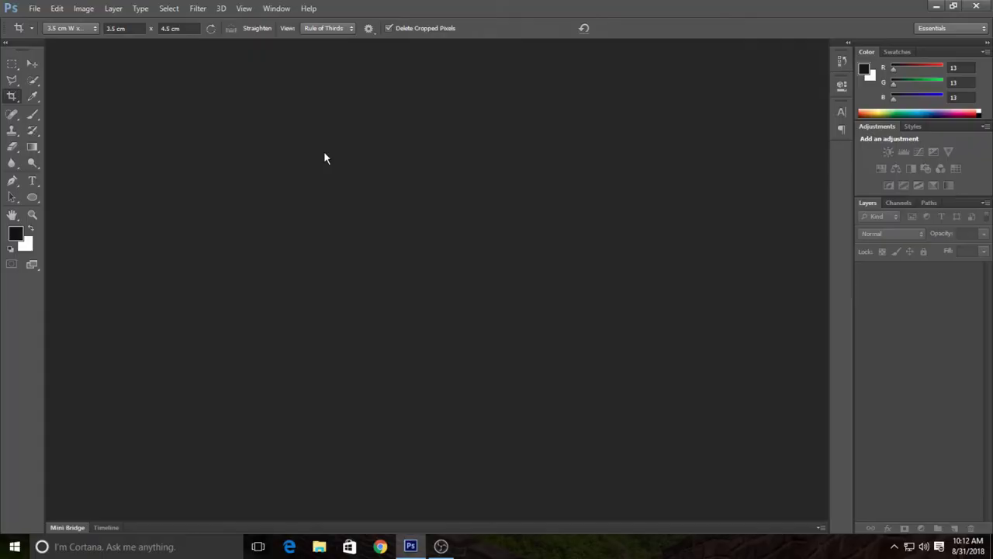
Open the DSC_1469 portrait and set the Crop tool to Size & Resolution mode.
{"action": "double_click", "coordinate": [323, 151]}
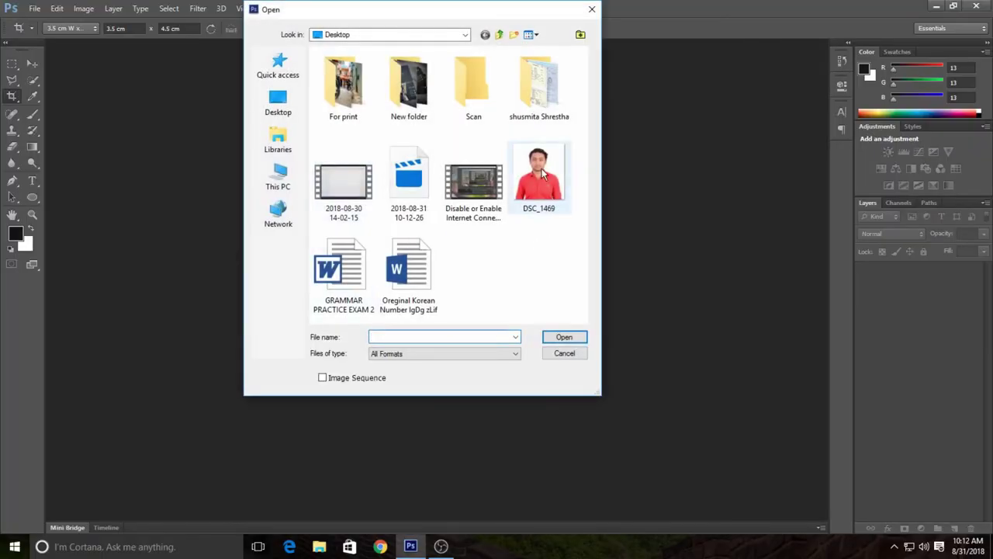
{"action": "double_click", "coordinate": [543, 175]}
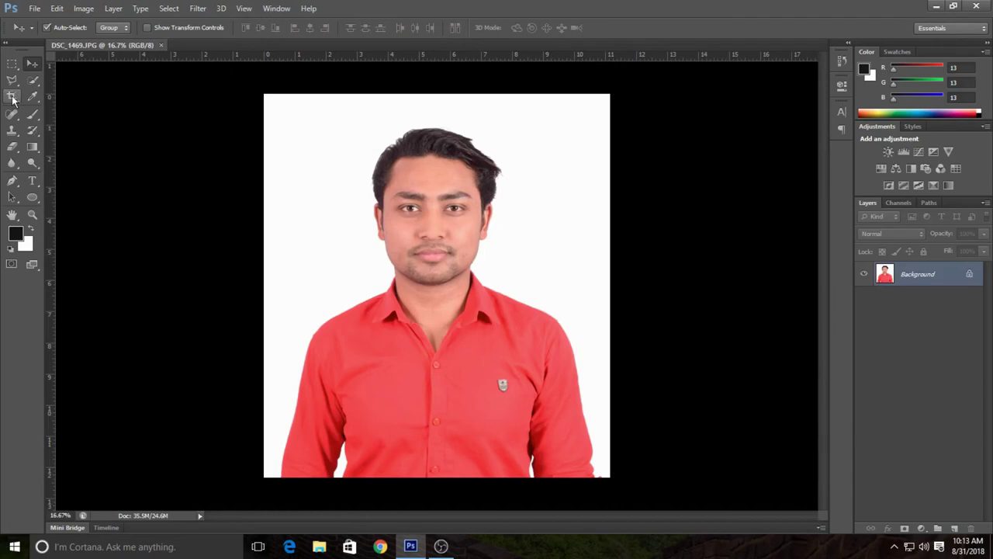
{"action": "left_click", "coordinate": [13, 98]}
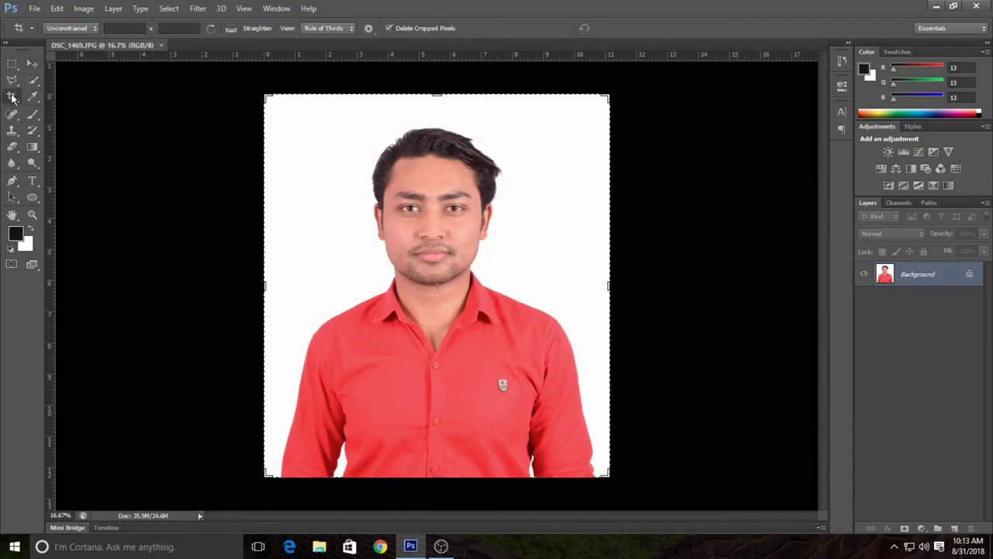
{"action": "left_click", "coordinate": [76, 31]}
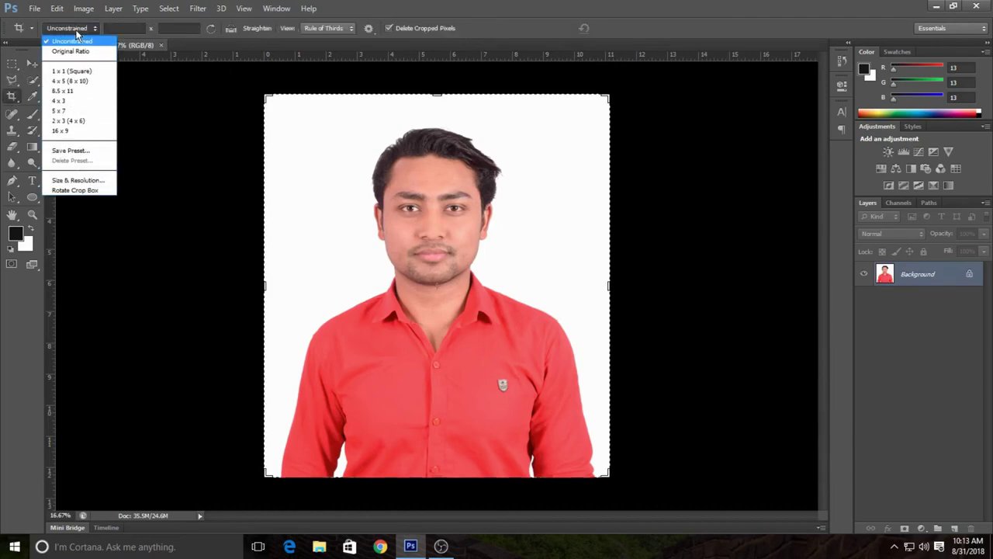
{"action": "left_click", "coordinate": [93, 181]}
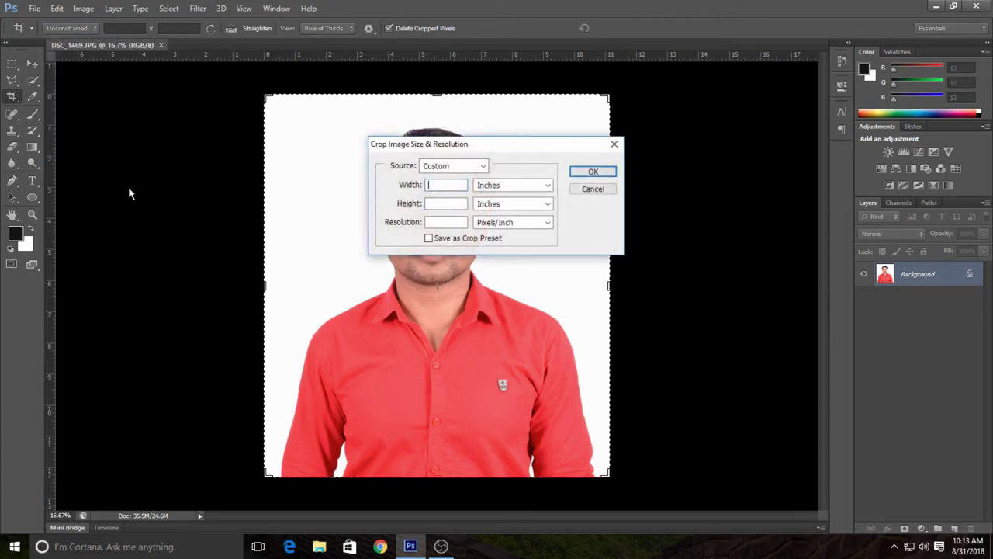
Set the crop size to 3.5 × 4.5 cm at 300 ppi.
{"action": "left_click", "coordinate": [510, 187]}
{"action": "left_click", "coordinate": [515, 218]}
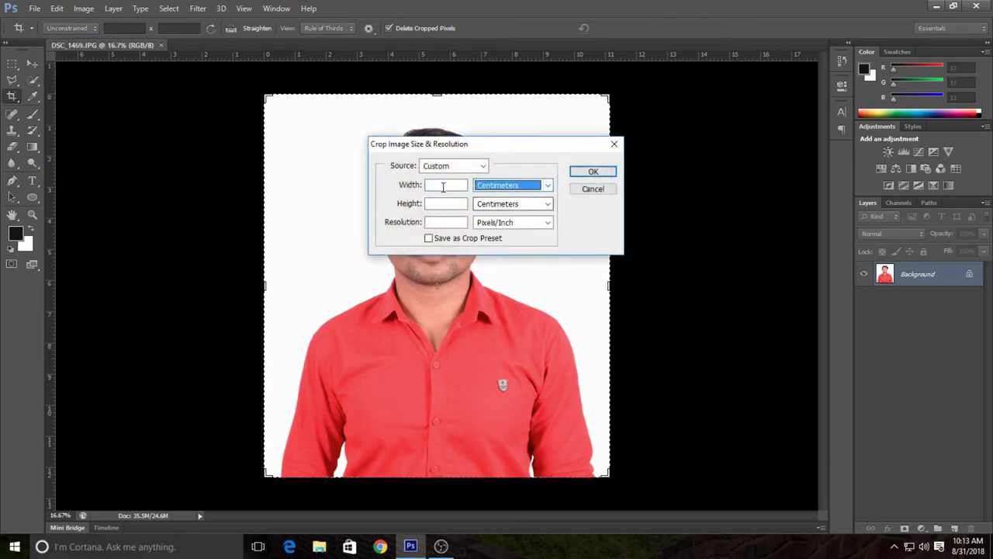
{"action": "left_click", "coordinate": [440, 183]}
{"action": "type", "text": "3.5"}
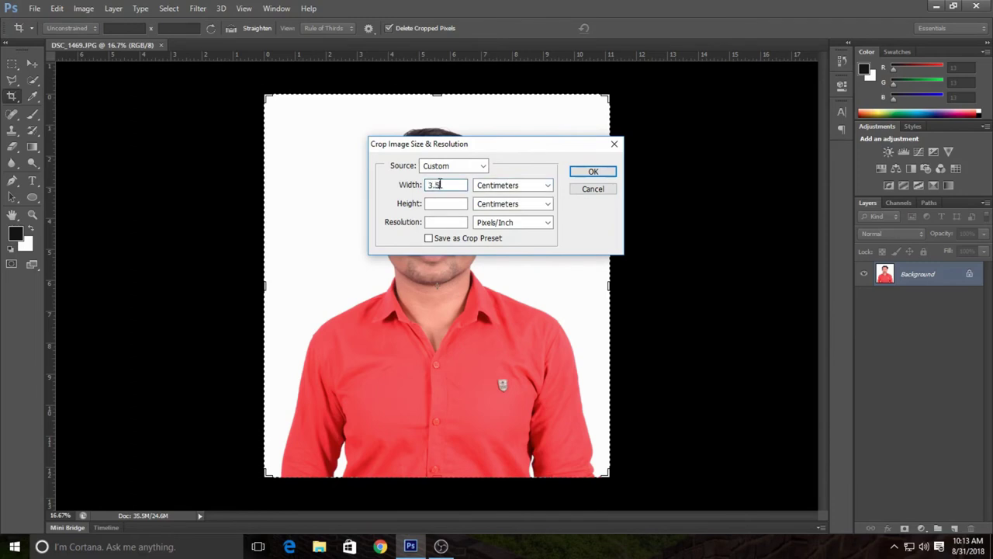
{"action": "left_click", "coordinate": [448, 203]}
{"action": "type", "text": "5"}
{"action": "left_click", "coordinate": [435, 222]}
{"action": "key", "text": "Return"}
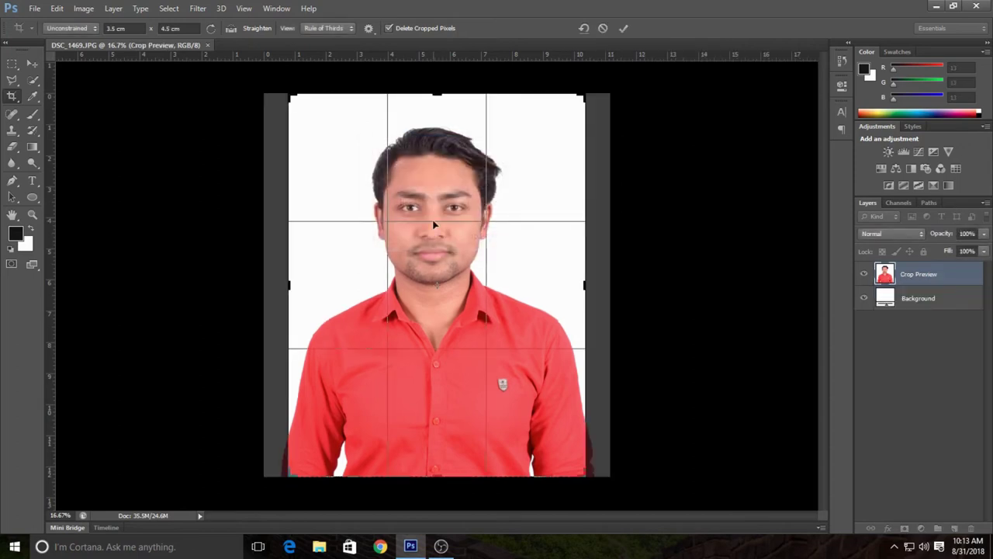
Fit the crop frame around the head and shoulders and commit the crop.
{"action": "mouse_move", "coordinate": [585, 474]}
{"action": "left_mouse_down"}
{"action": "mouse_move", "coordinate": [536, 426]}
{"action": "mouse_move", "coordinate": [548, 423]}
{"action": "left_mouse_up"}
{"action": "mouse_move", "coordinate": [536, 384]}
{"action": "left_mouse_down"}
{"action": "mouse_move", "coordinate": [491, 362]}
{"action": "mouse_move", "coordinate": [483, 368]}
{"action": "left_mouse_up"}
{"action": "left_click_drag", "start_coordinate": [547, 427], "coordinate": [548, 432]}
{"action": "left_click_drag", "start_coordinate": [519, 379], "coordinate": [517, 380]}
{"action": "key", "text": "Return"}
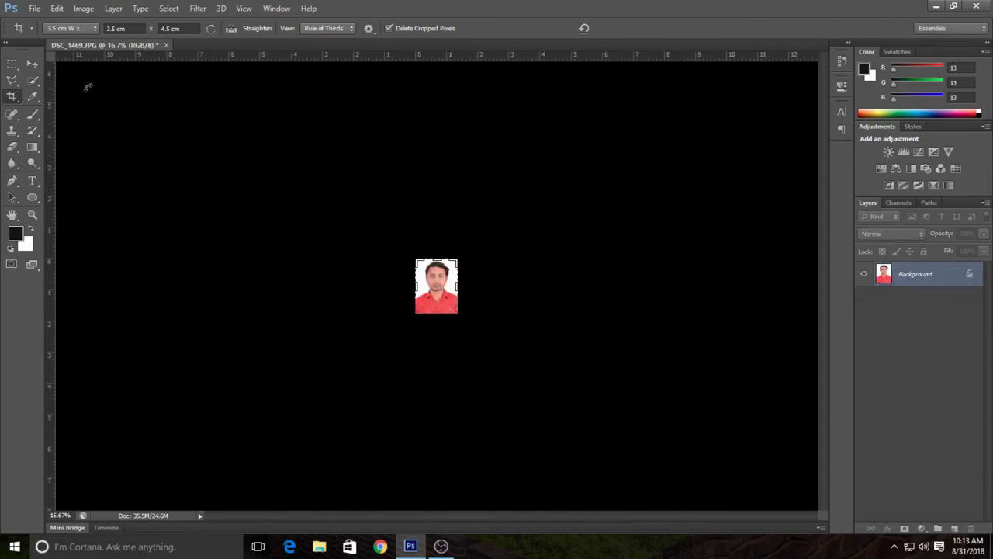
Outline the whole photo with a 2 px black stroke.
{"action": "key", "text": "v"}
{"action": "key", "text": "ctrl+plus"}
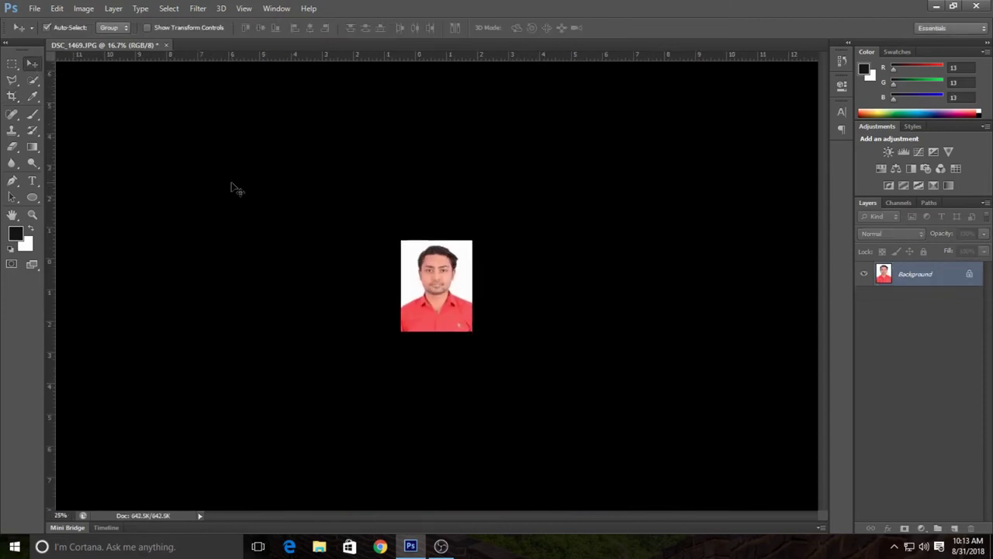
{"action": "key", "text": "ctrl+plus"}
{"action": "key", "text": "ctrl+plus"}
{"action": "key", "text": "ctrl+plus"}
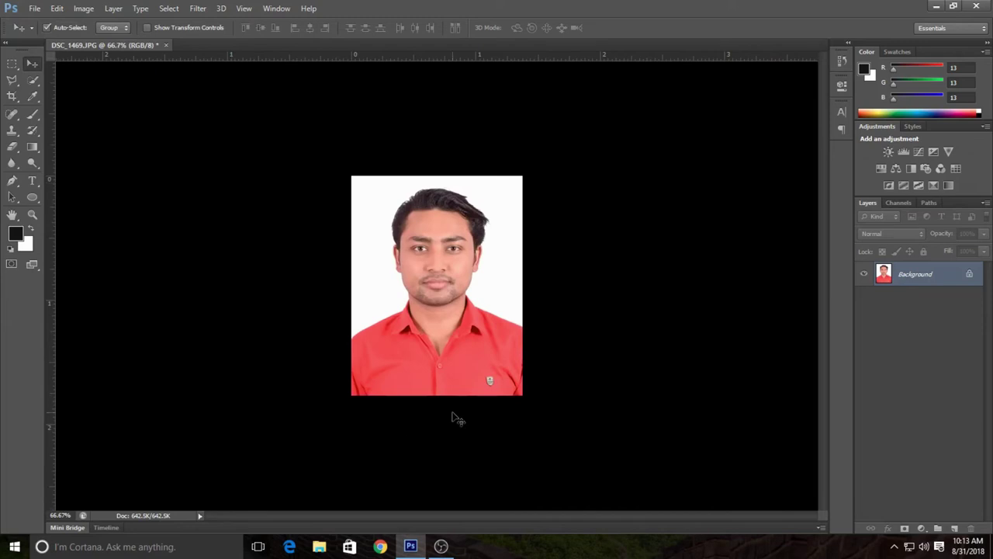
{"action": "key", "text": "ctrl+a"}
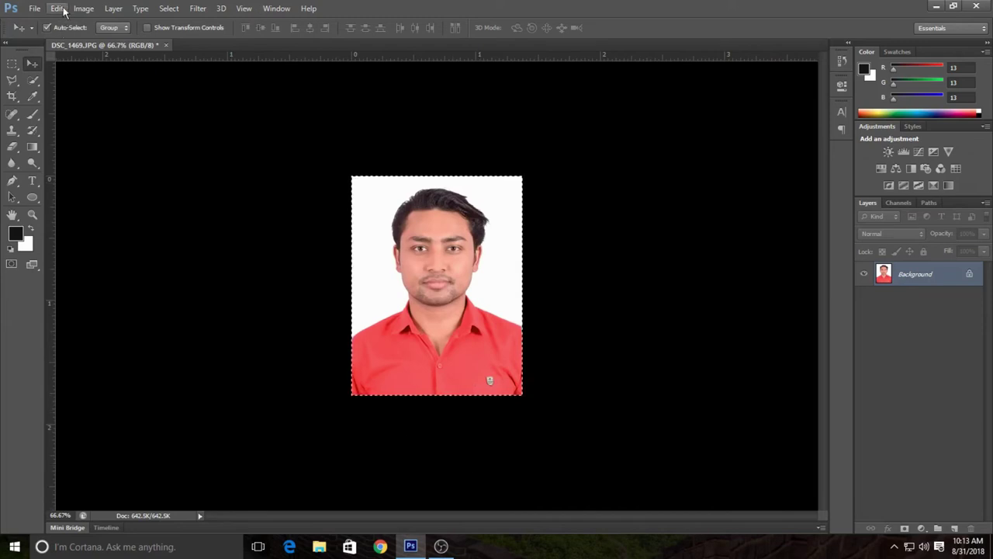
{"action": "left_click", "coordinate": [58, 9]}
{"action": "left_click", "coordinate": [115, 197]}
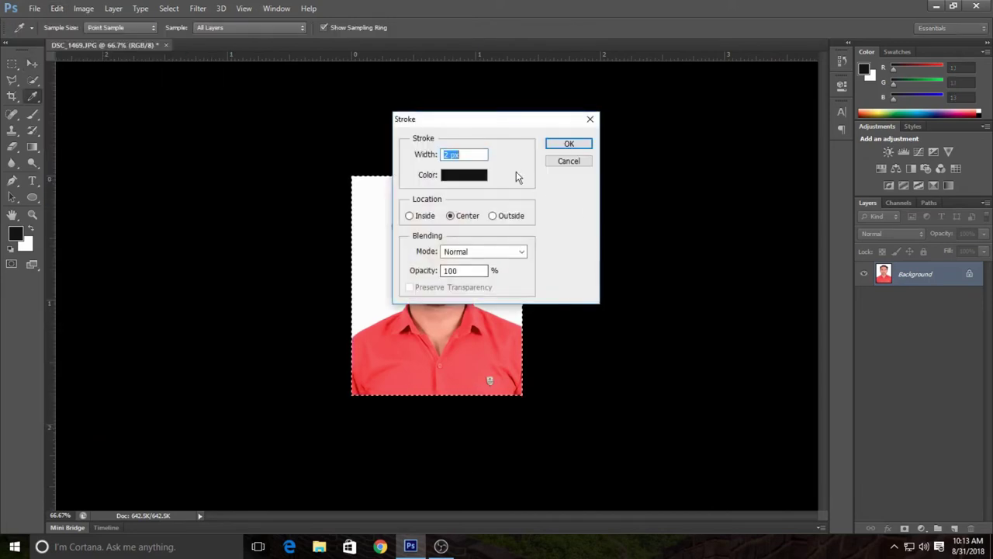
{"action": "left_click", "coordinate": [447, 154]}
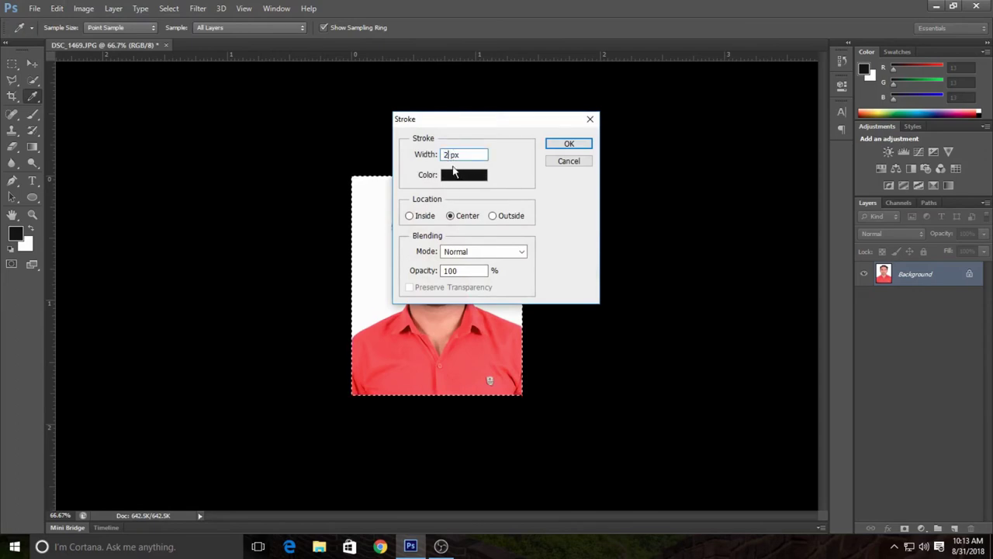
{"action": "left_click", "coordinate": [568, 144]}
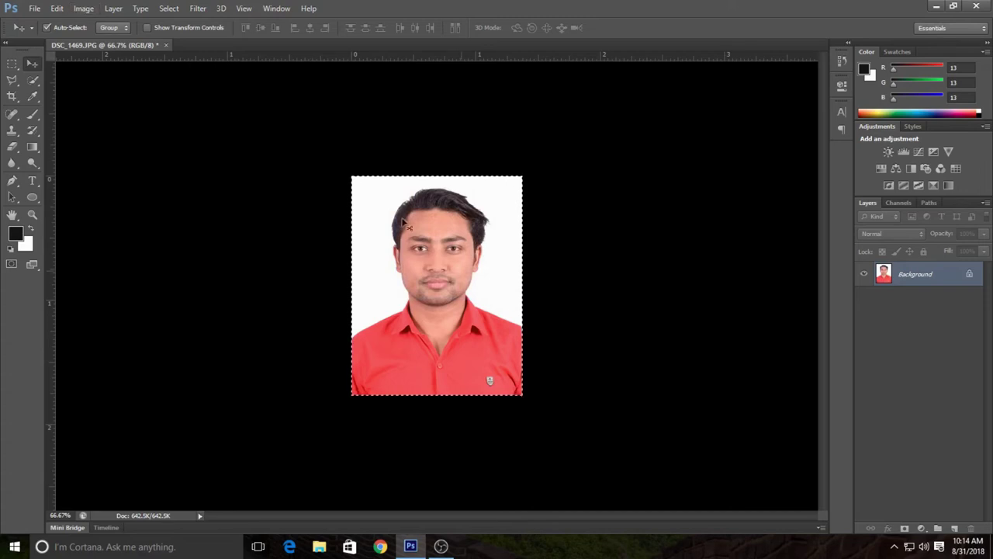
Enlarge the canvas to 108% × 108% to add a white border.
{"action": "left_click", "coordinate": [83, 9]}
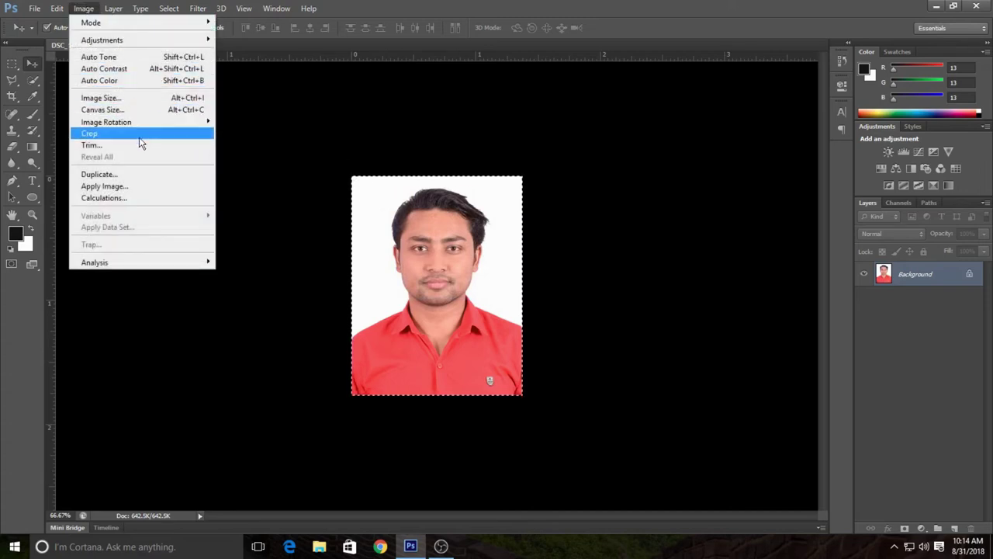
{"action": "left_click", "coordinate": [143, 110]}
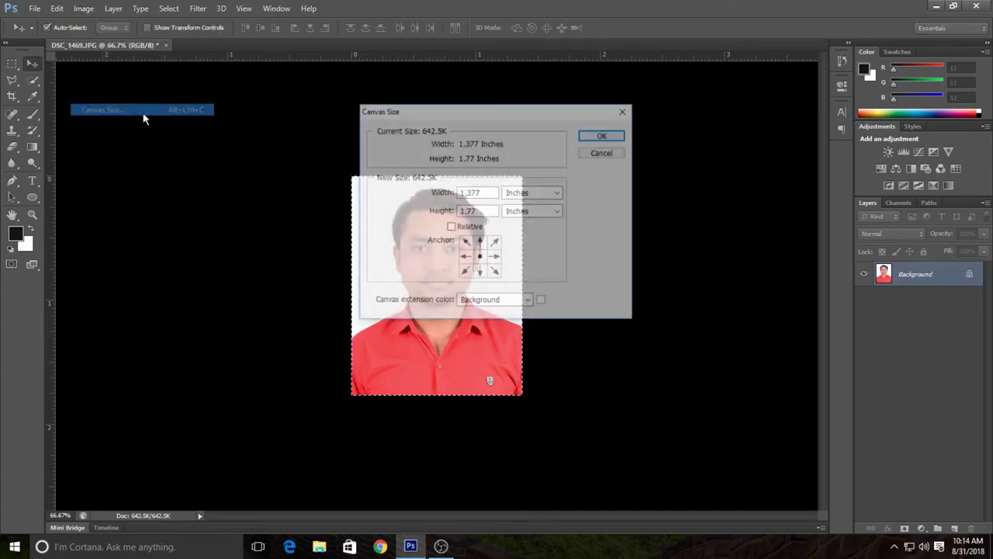
{"action": "left_click", "coordinate": [510, 198]}
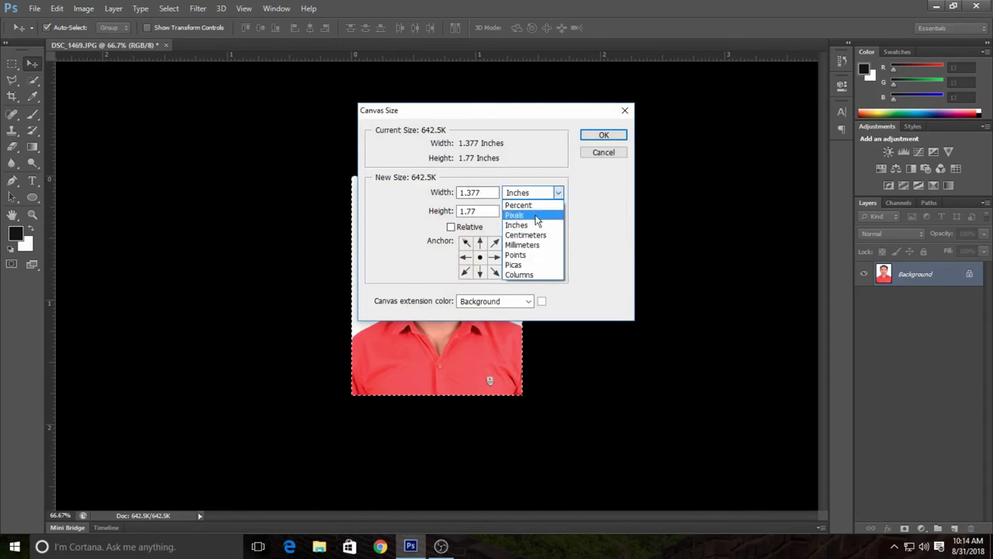
{"action": "left_click", "coordinate": [507, 204]}
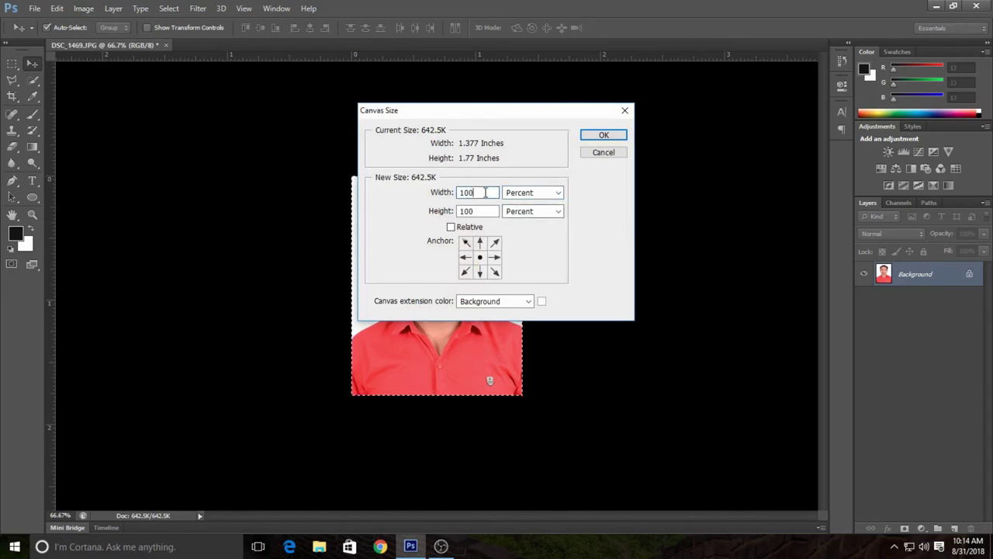
{"action": "key", "text": "BackSpace"}
{"action": "type", "text": "8"}
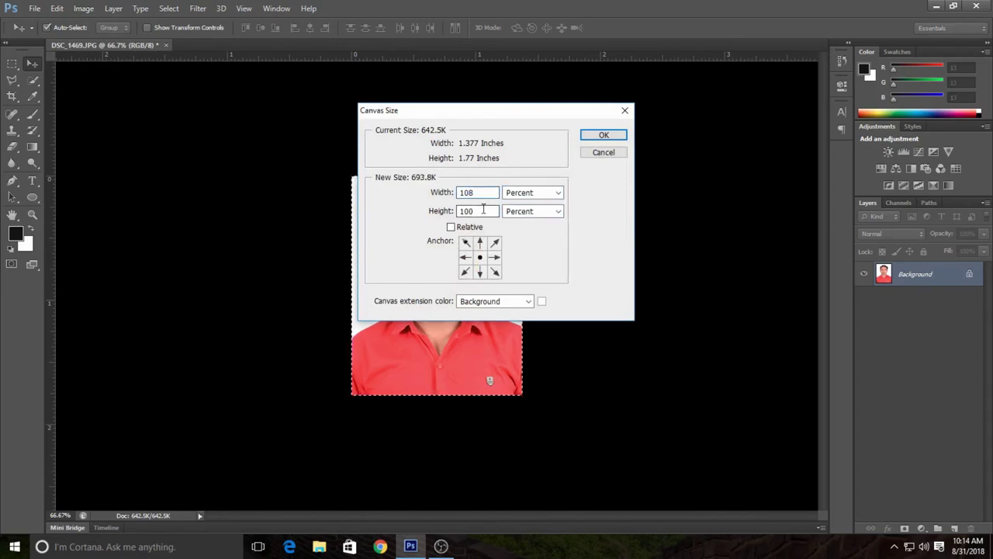
{"action": "left_click", "coordinate": [483, 211]}
{"action": "key", "text": "BackSpace"}
{"action": "type", "text": "8"}
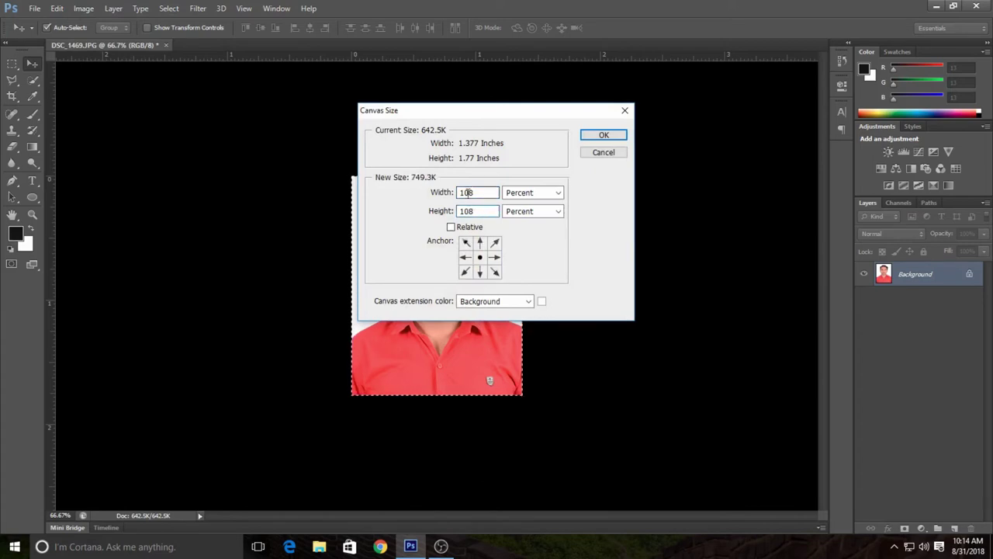
{"action": "left_click", "coordinate": [602, 135]}
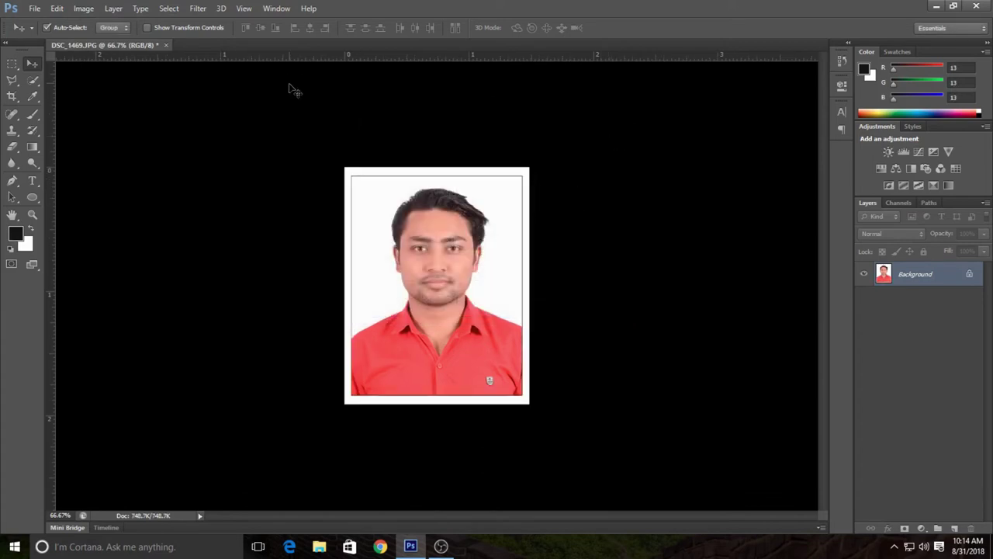
Stroke the outer edge of the white border and clear the selection.
{"action": "key", "text": "ctrl+a"}
{"action": "left_click", "coordinate": [57, 9]}
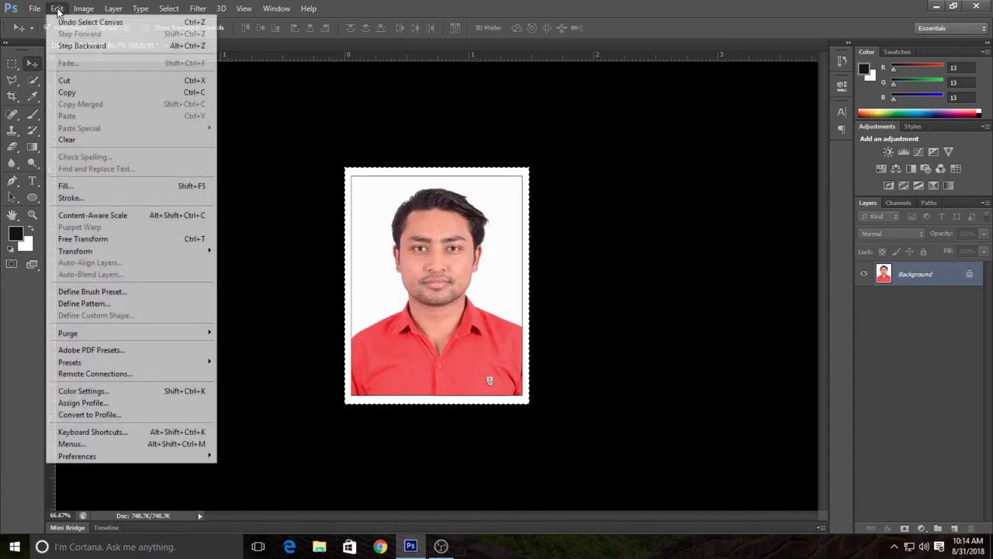
{"action": "left_click", "coordinate": [99, 197]}
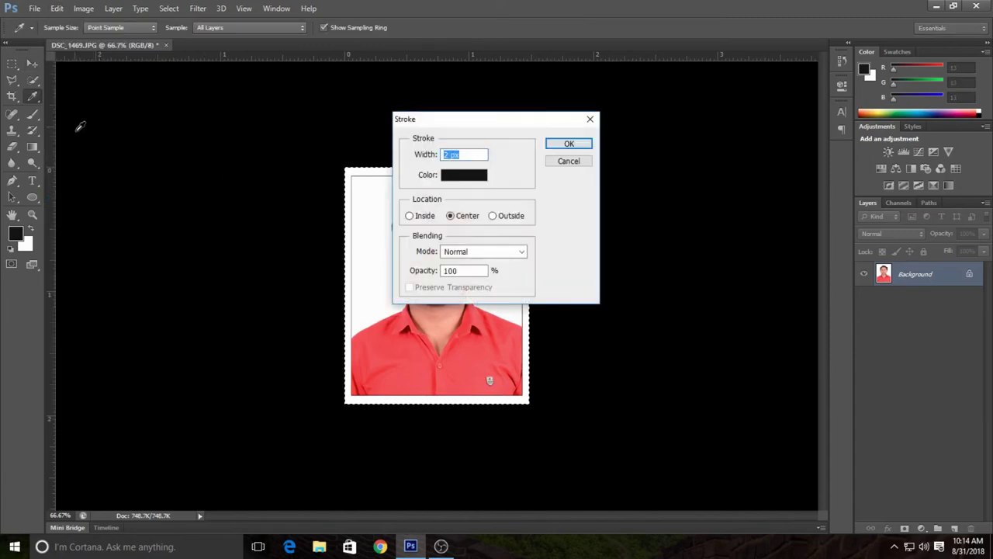
{"action": "key", "text": "Return"}
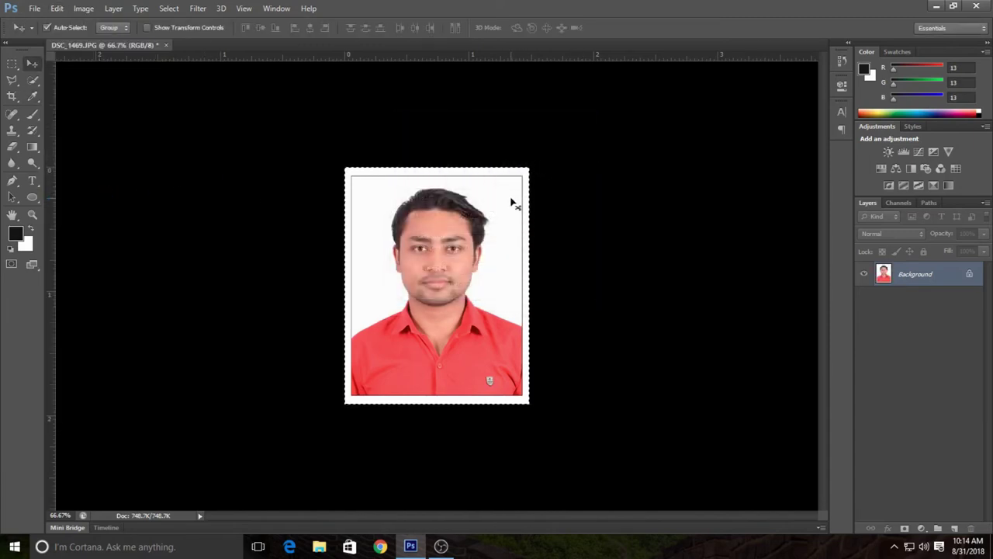
{"action": "key", "text": "ctrl+d"}
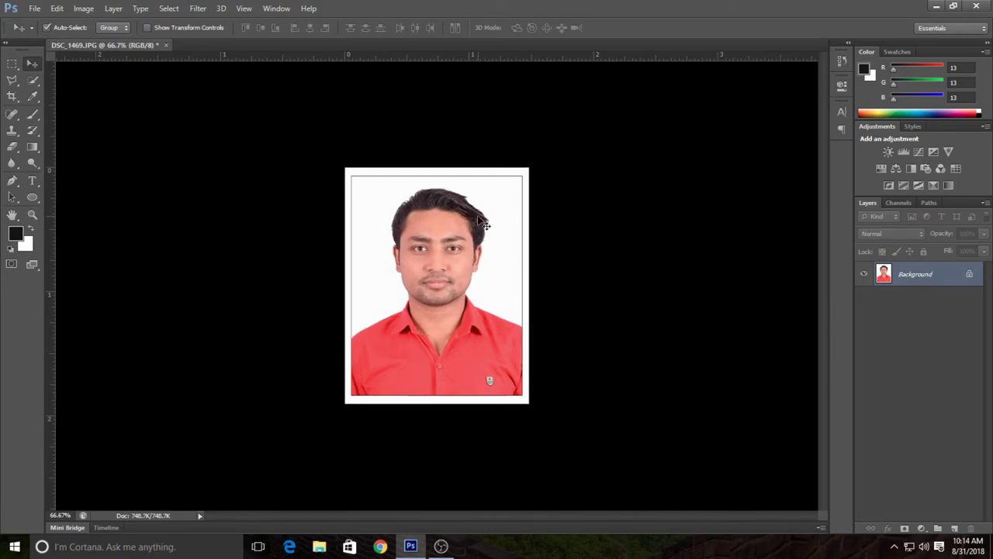
{"action": "key", "text": "ctrl+n"}
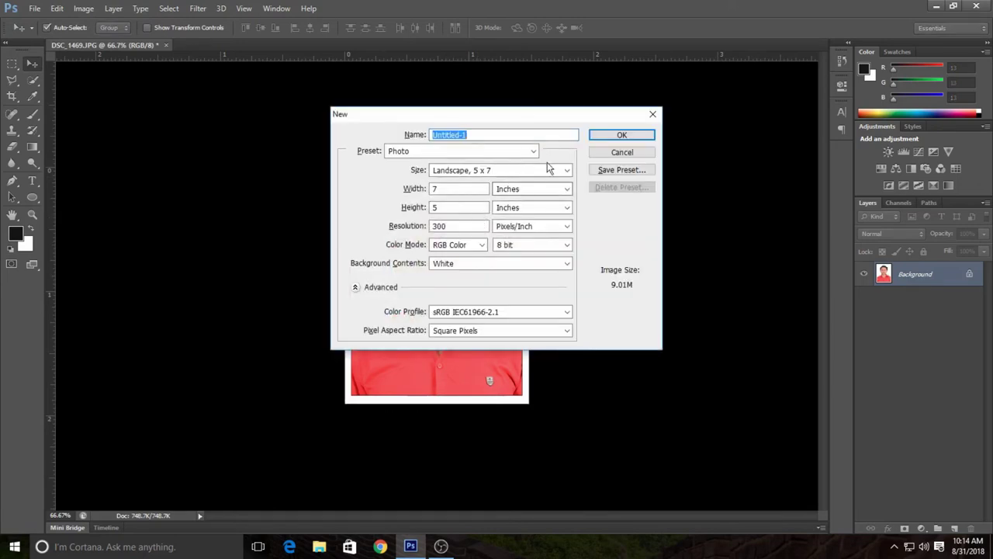
Create a blank white A4 page, 210 × 297 mm at 300 ppi, from the International Paper preset.
{"action": "left_click", "coordinate": [519, 175]}
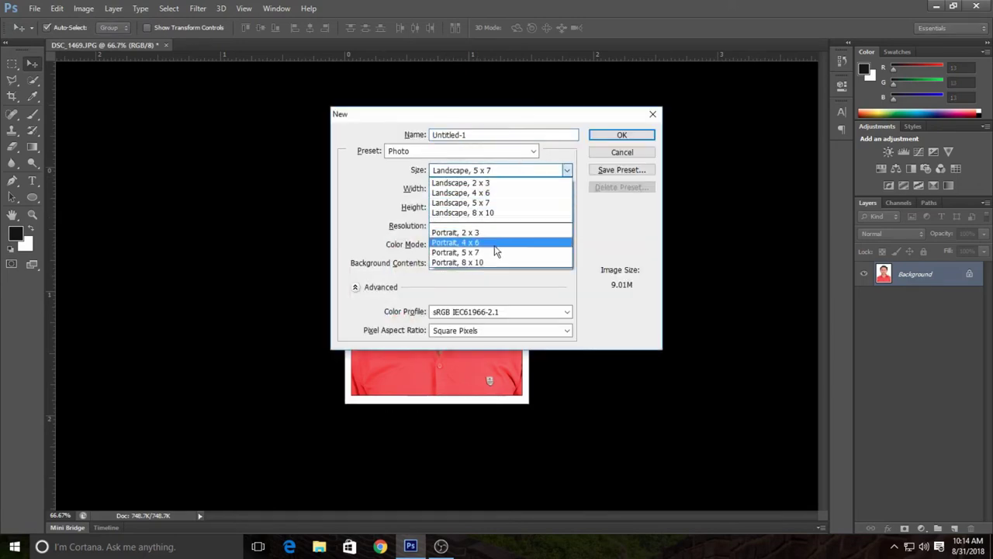
{"action": "left_click", "coordinate": [501, 172]}
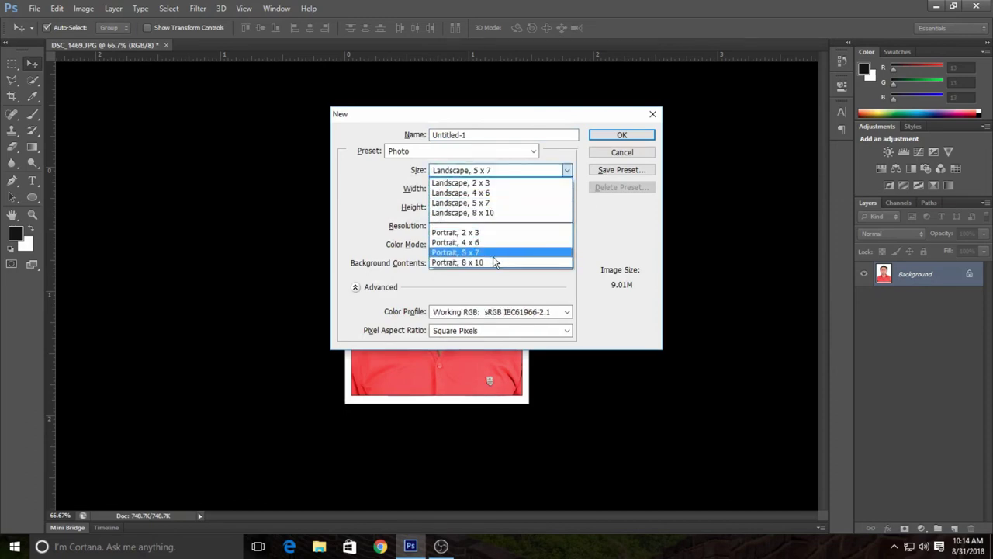
{"action": "left_click", "coordinate": [508, 168]}
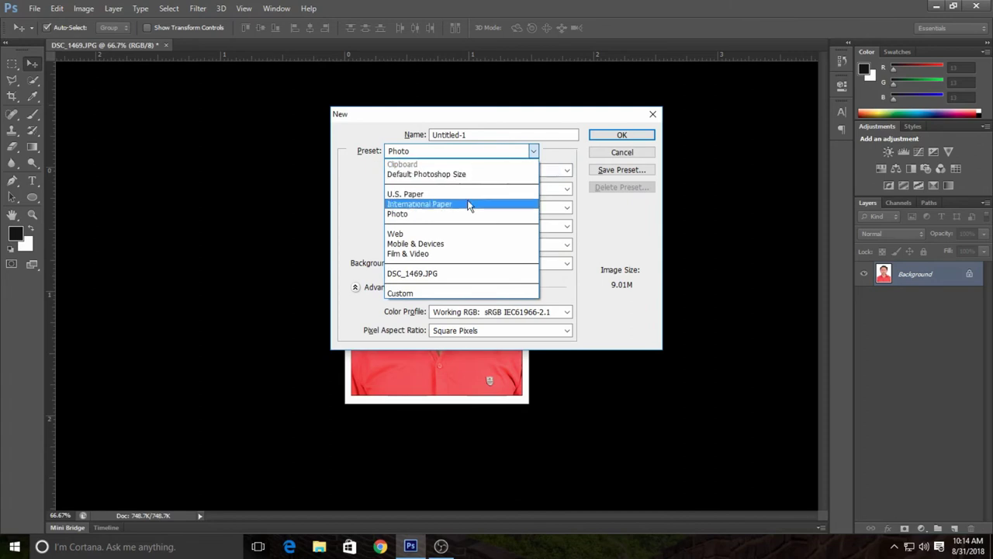
{"action": "left_click", "coordinate": [469, 206]}
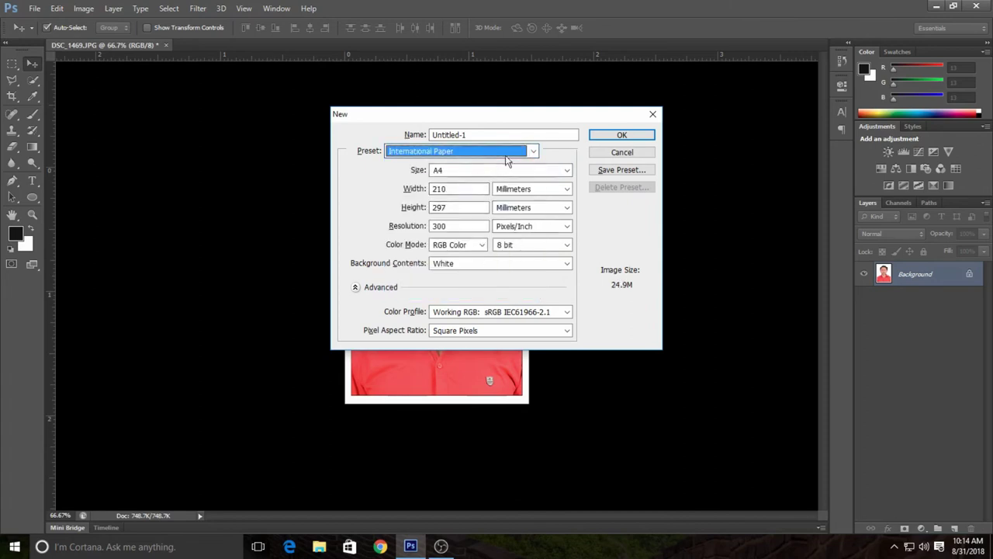
{"action": "left_click", "coordinate": [622, 135]}
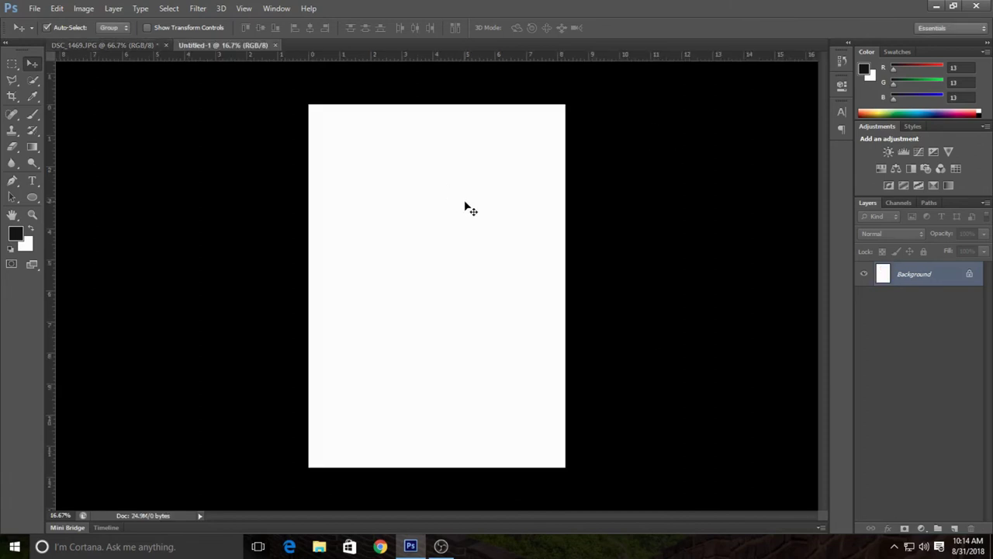
Place the bordered DSC_1469 photo and its copies across the top row of the A4 page.
{"action": "left_click", "coordinate": [149, 45]}
{"action": "mouse_move", "coordinate": [431, 246]}
{"action": "left_mouse_down"}
{"action": "mouse_move", "coordinate": [243, 47]}
{"action": "mouse_move", "coordinate": [386, 216]}
{"action": "mouse_move", "coordinate": [355, 144]}
{"action": "mouse_move", "coordinate": [337, 138]}
{"action": "left_mouse_up"}
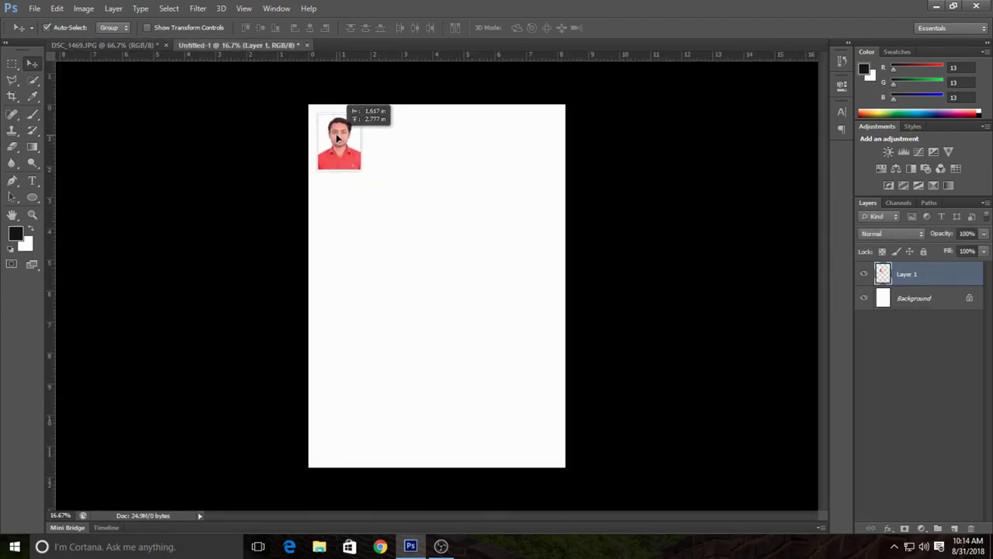
{"action": "key", "text": "ctrl+plus"}
{"action": "scroll", "coordinate": [337, 140], "scroll_direction": "up", "scroll_amount": 3}
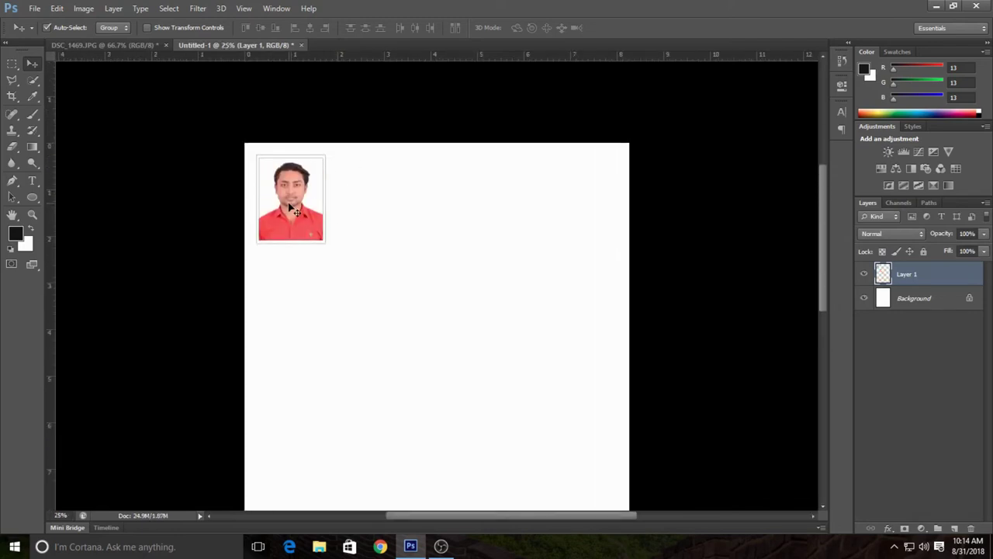
{"action": "left_click_drag", "start_coordinate": [293, 208], "coordinate": [376, 204]}
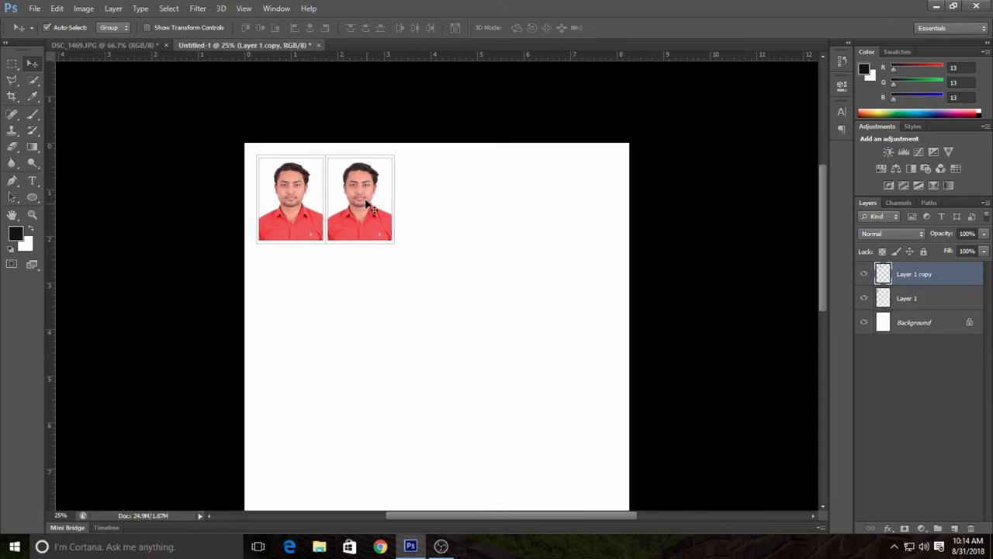
{"action": "left_click_drag", "start_coordinate": [359, 201], "coordinate": [568, 202]}
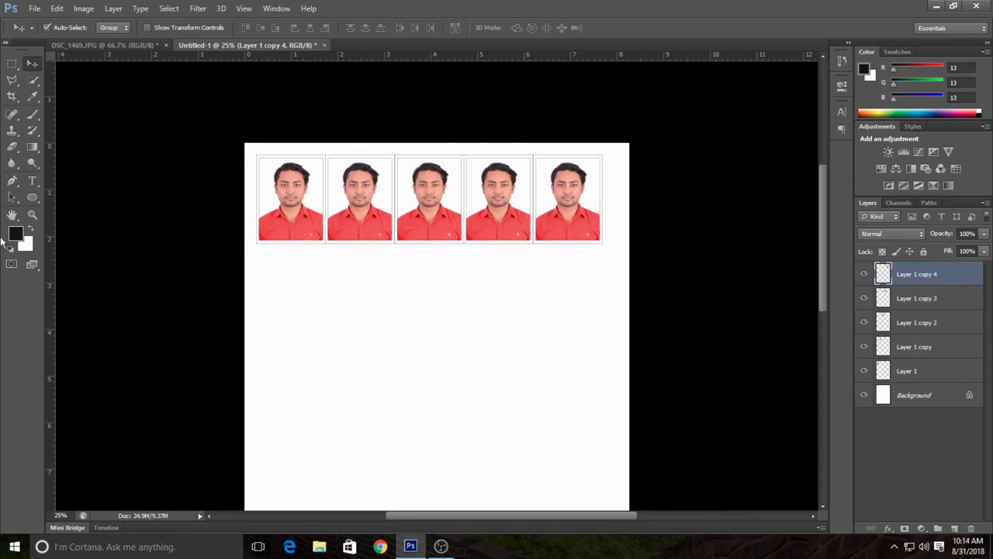
Select all five photo layers of the first row, Layer 1 through Layer 1 copy 4.
{"action": "left_click", "coordinate": [943, 301], "text": "shift"}
{"action": "left_click", "coordinate": [932, 326], "text": "shift"}
{"action": "left_click", "coordinate": [933, 349], "text": "shift"}
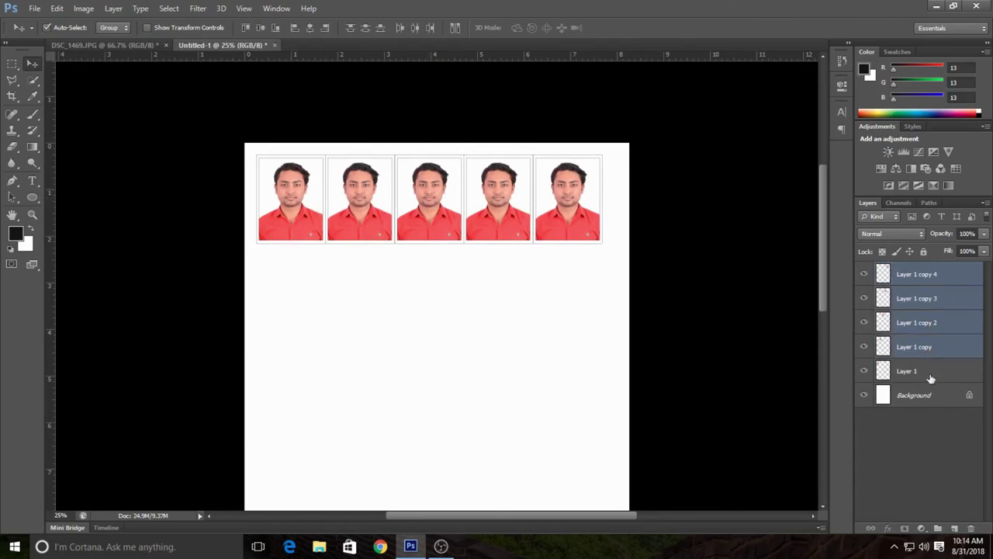
{"action": "left_click", "coordinate": [931, 373], "text": "shift"}
{"action": "scroll", "coordinate": [487, 177], "scroll_direction": "down", "scroll_amount": 1}
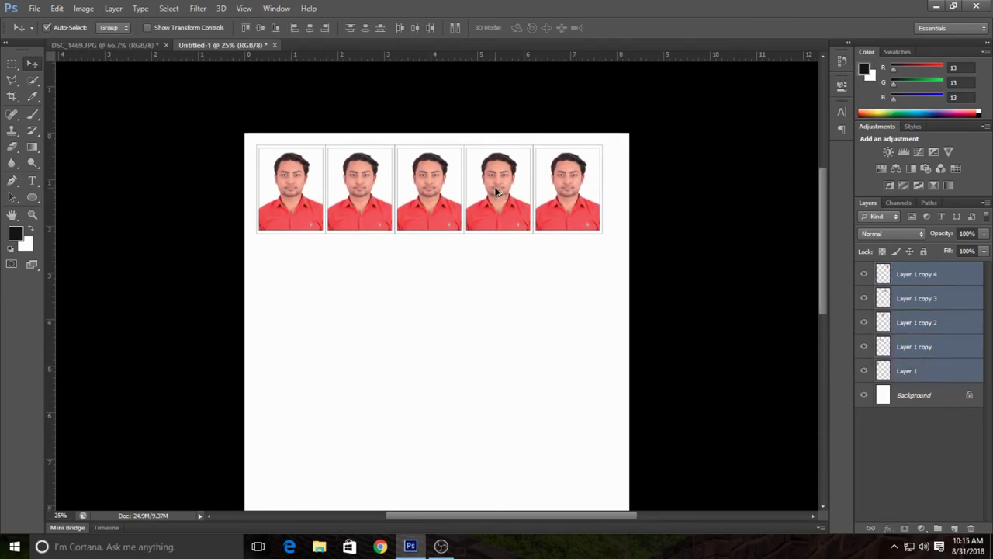
Alt-drag copies of the photo row down the page until it holds six rows.
{"action": "left_click_drag", "start_coordinate": [496, 192], "coordinate": [497, 284]}
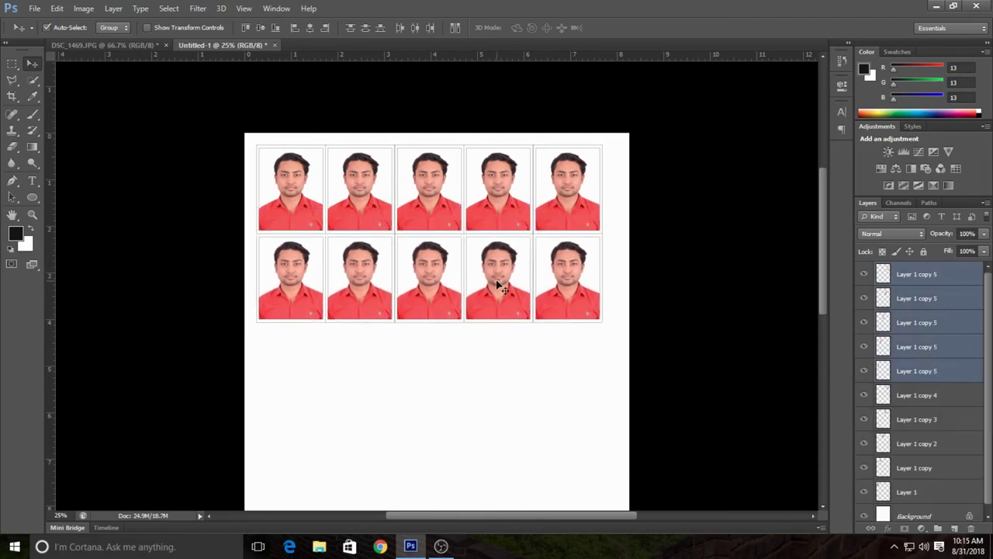
{"action": "scroll", "coordinate": [499, 281], "scroll_direction": "down", "scroll_amount": 3}
{"action": "left_click_drag", "start_coordinate": [487, 180], "coordinate": [484, 268]}
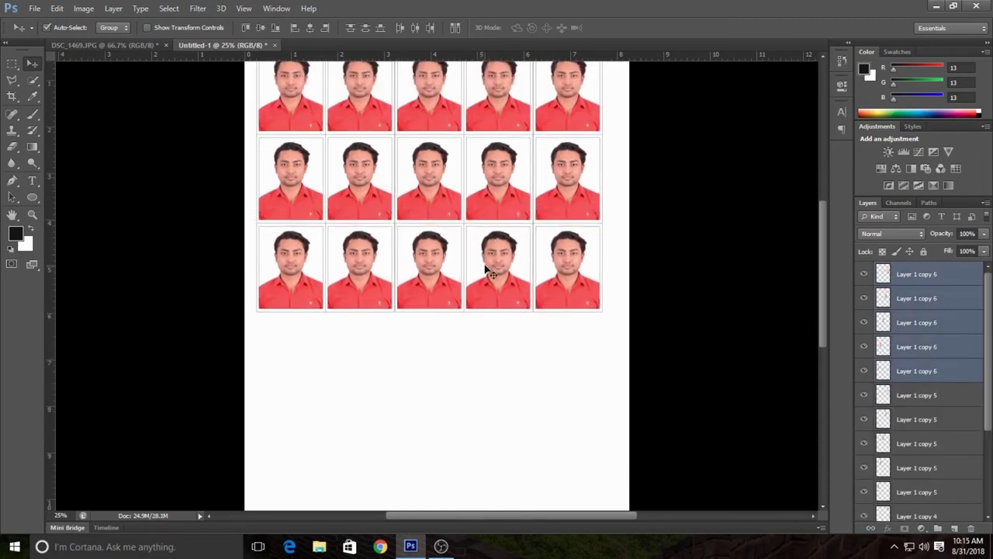
{"action": "scroll", "coordinate": [484, 233], "scroll_direction": "down", "scroll_amount": 3}
{"action": "left_click_drag", "start_coordinate": [440, 194], "coordinate": [445, 279]}
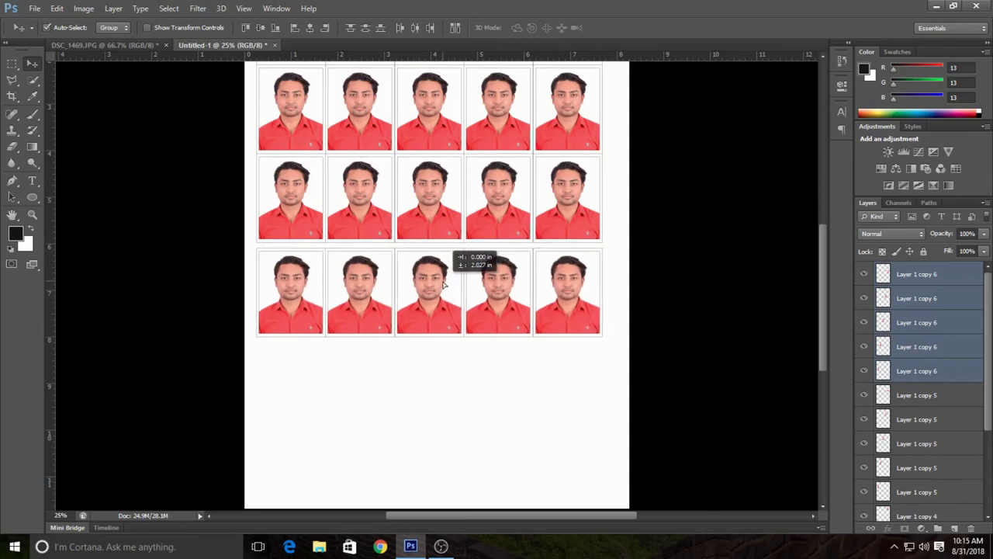
{"action": "scroll", "coordinate": [434, 256], "scroll_direction": "down", "scroll_amount": 3}
{"action": "left_click_drag", "start_coordinate": [422, 202], "coordinate": [424, 360]}
{"action": "scroll", "coordinate": [426, 290], "scroll_direction": "down", "scroll_amount": 1}
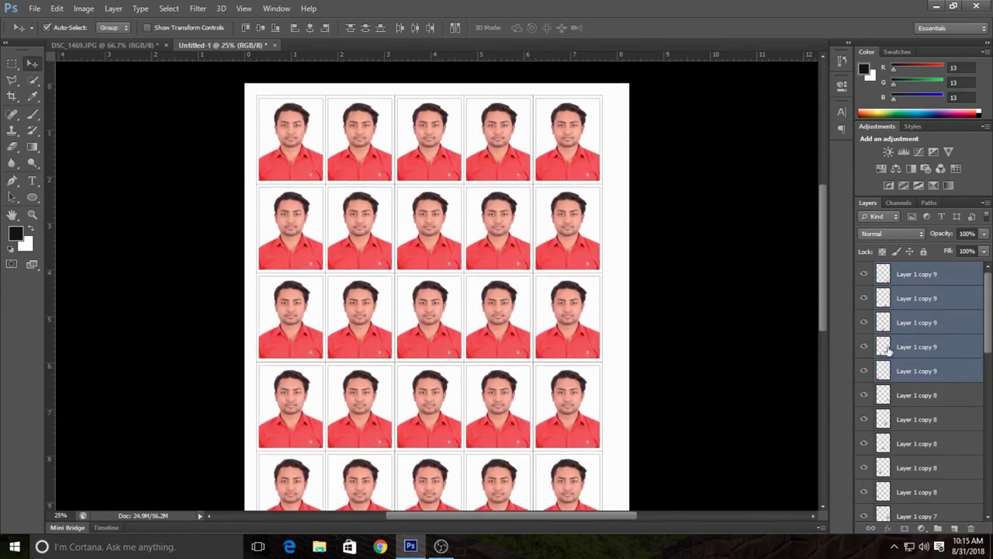
Zoom out to check that the full A4 sheet shows all six rows of five photos.
{"action": "scroll", "coordinate": [888, 349], "scroll_direction": "down", "scroll_amount": 3}
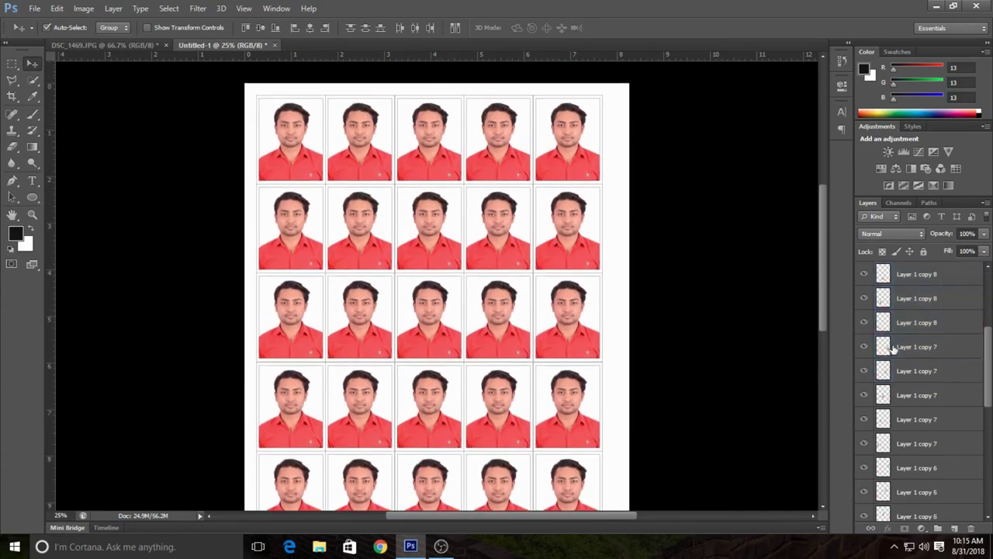
{"action": "scroll", "coordinate": [888, 349], "scroll_direction": "down", "scroll_amount": 5}
{"action": "scroll", "coordinate": [535, 326], "scroll_direction": "down", "scroll_amount": 2}
{"action": "scroll", "coordinate": [535, 326], "scroll_direction": "right", "scroll_amount": 2}
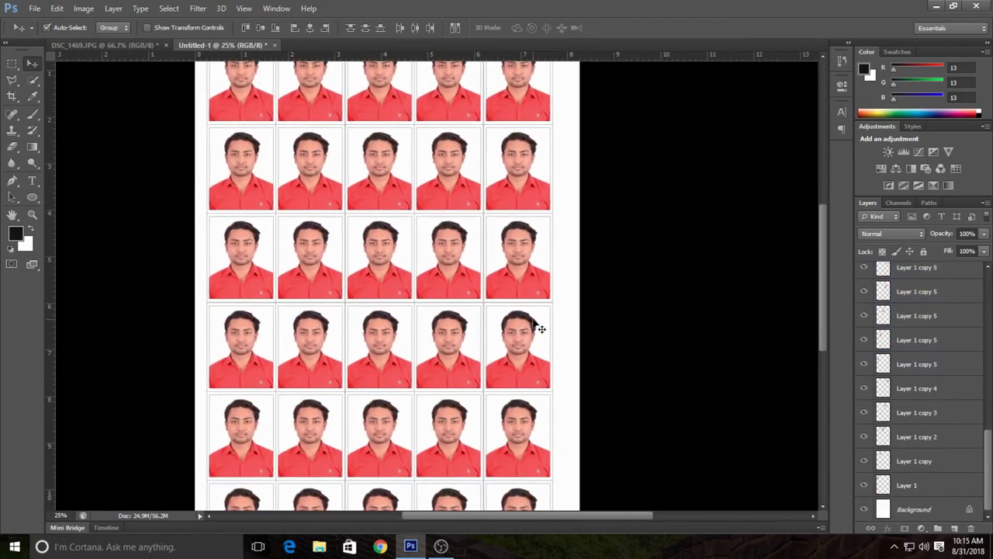
{"action": "scroll", "coordinate": [535, 326], "scroll_direction": "right", "scroll_amount": 1}
{"action": "key", "text": "ctrl+minus"}
{"action": "key", "text": "ctrl+minus"}
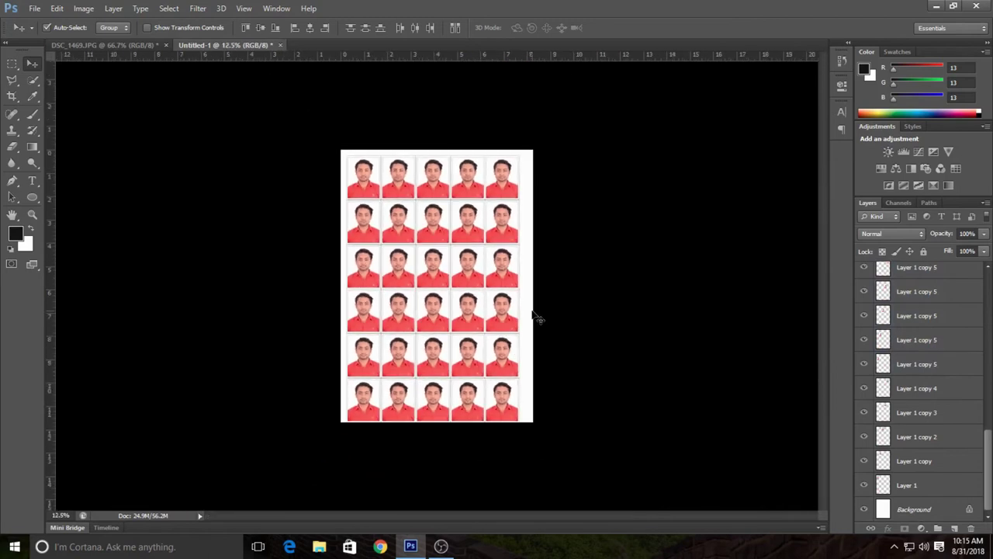
{"action": "key", "text": "ctrl+plus"}
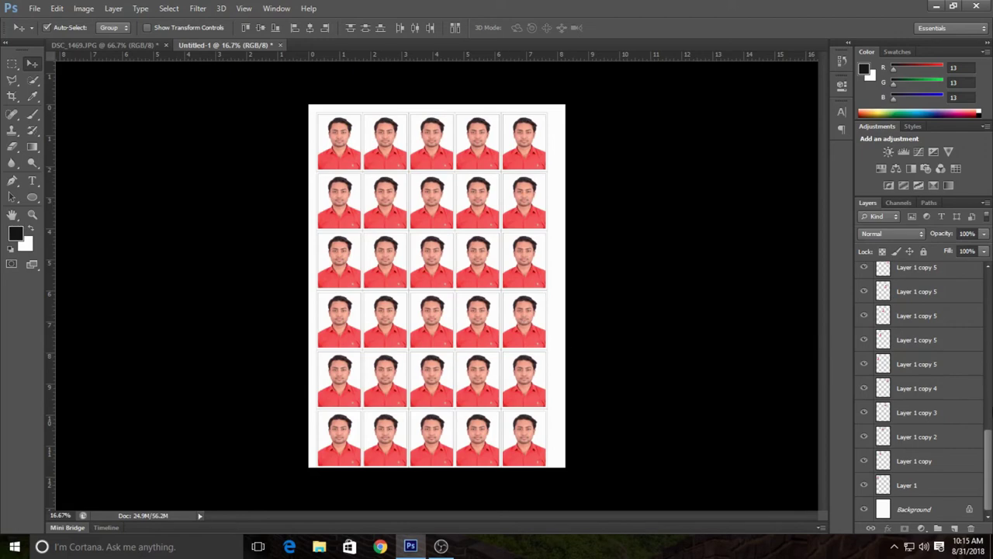
Try merging all layers, undo it, then pick photo layers and clear the layer selection.
{"action": "left_click", "coordinate": [919, 488]}
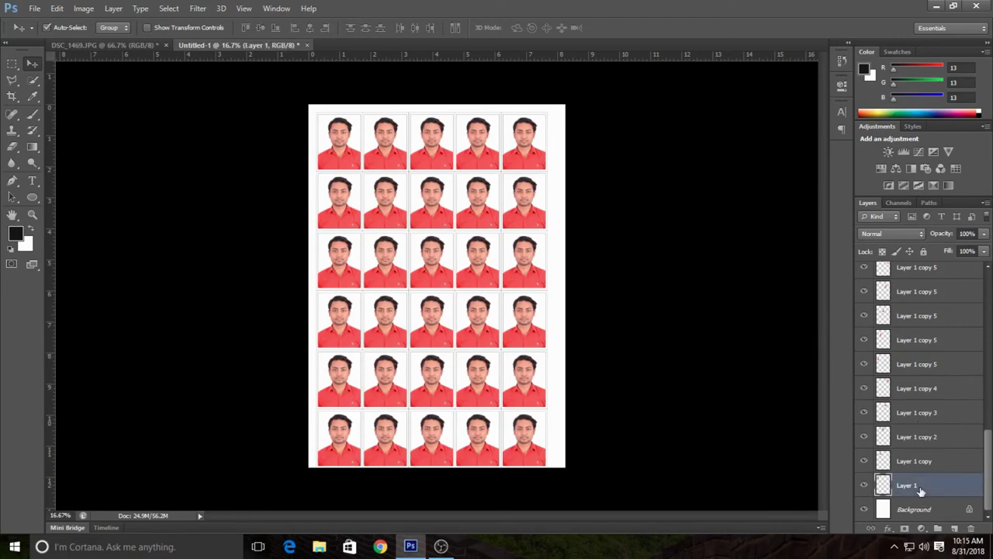
{"action": "key", "text": "ctrl+shift+e"}
{"action": "key", "text": "ctrl+z"}
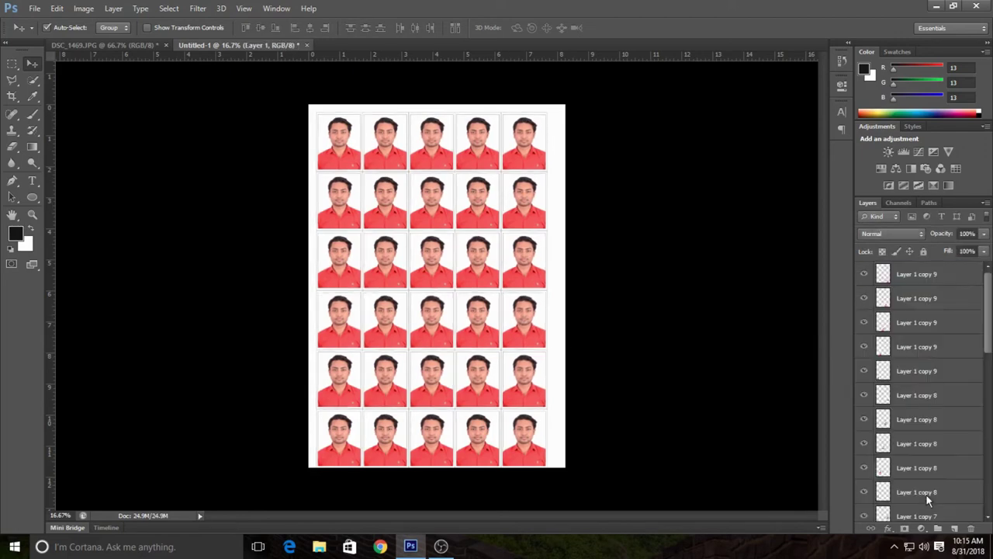
{"action": "left_click", "coordinate": [927, 284]}
{"action": "left_click", "coordinate": [926, 305], "text": "shift"}
{"action": "left_click", "coordinate": [926, 330], "text": "shift"}
{"action": "scroll", "coordinate": [939, 380], "scroll_direction": "down", "scroll_amount": 5}
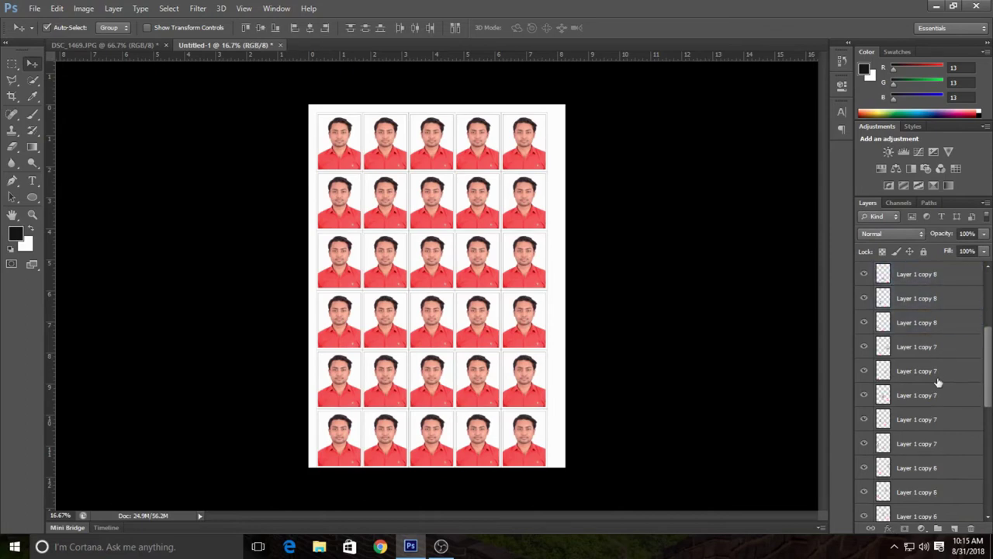
{"action": "scroll", "coordinate": [938, 382], "scroll_direction": "down", "scroll_amount": 5}
{"action": "left_click", "coordinate": [923, 485]}
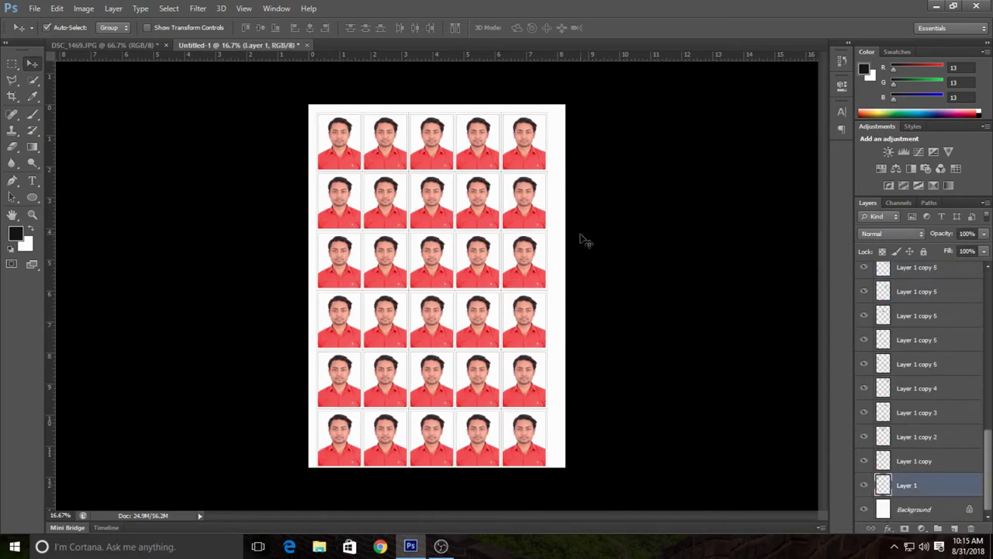
{"action": "left_click", "coordinate": [240, 213]}
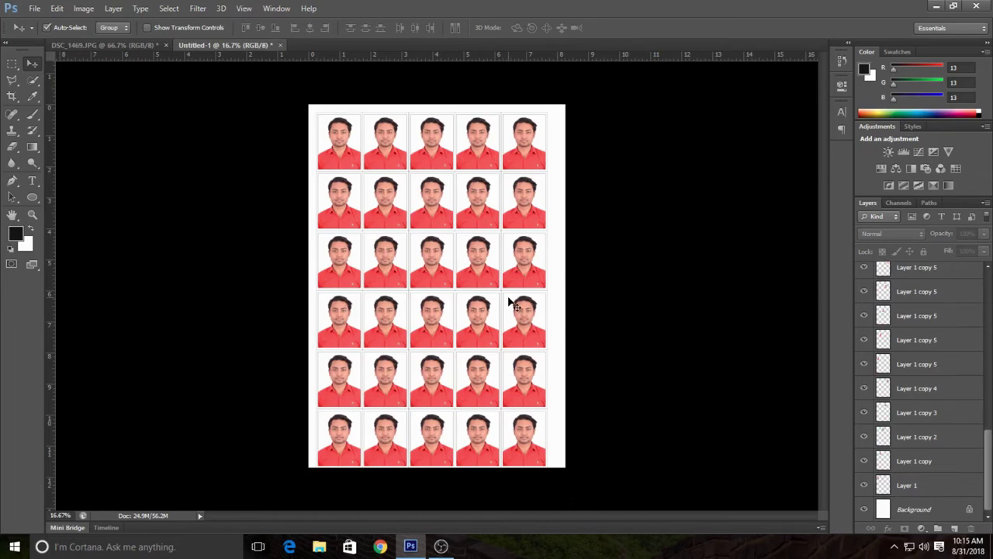
Save the sheet to the Desktop as JPEG 'PP Size Photo' at quality 12.
{"action": "key", "text": "ctrl+s"}
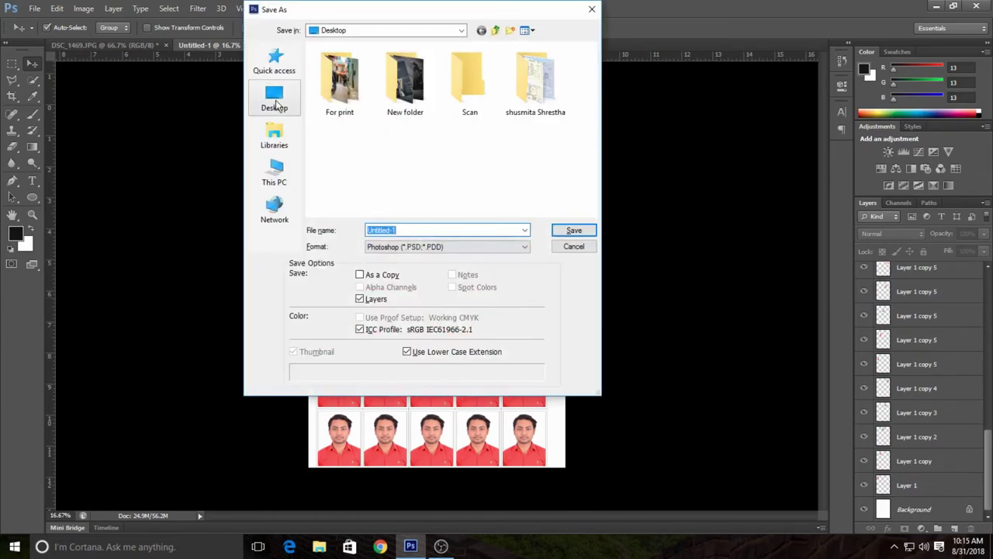
{"action": "left_click", "coordinate": [275, 105]}
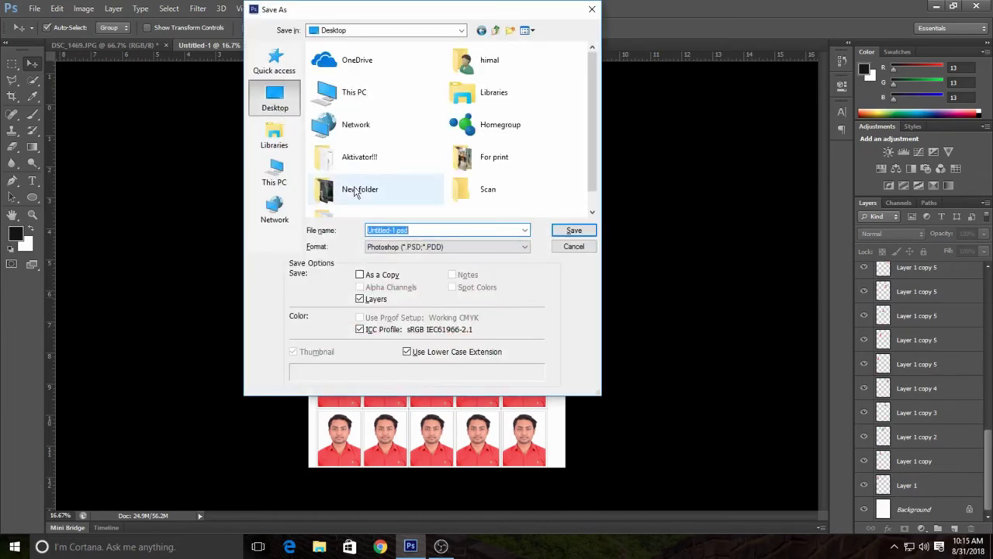
{"action": "left_click", "coordinate": [442, 247]}
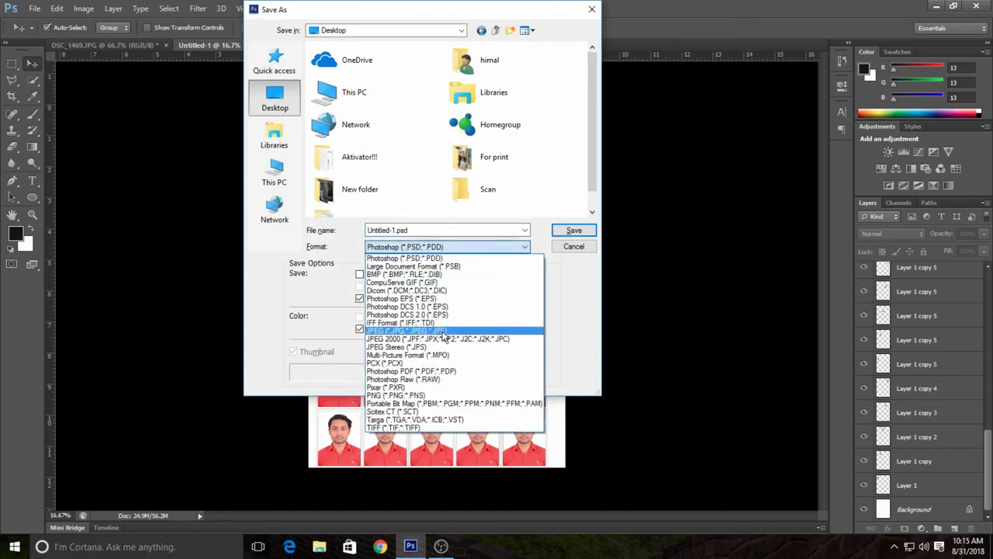
{"action": "left_click", "coordinate": [448, 332]}
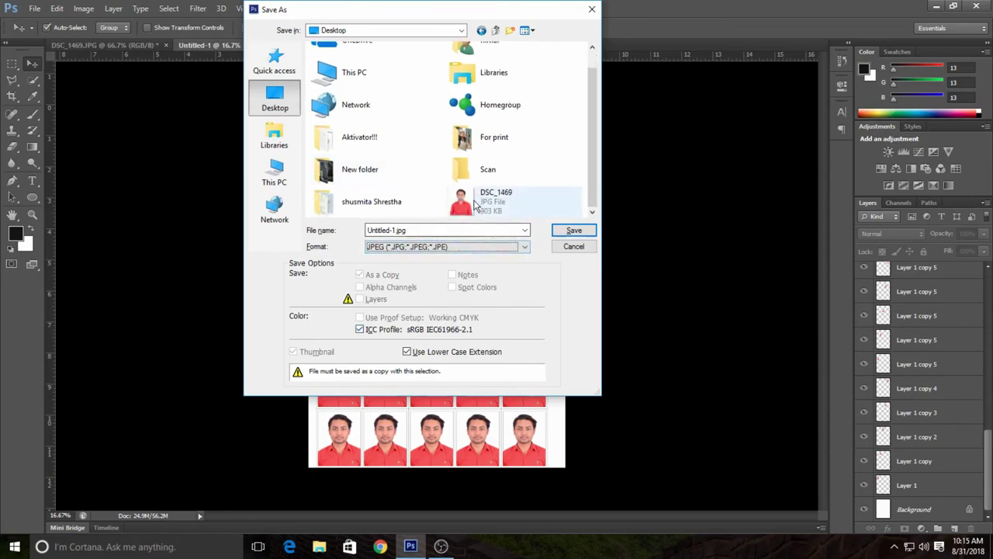
{"action": "left_click", "coordinate": [434, 230]}
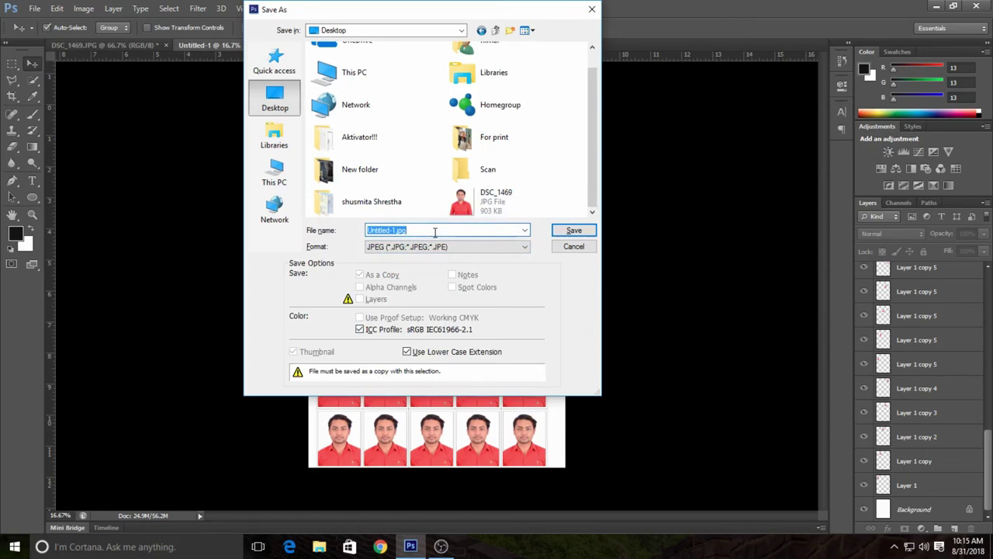
{"action": "type", "text": "PP Size Photo"}
{"action": "key", "text": "Return"}
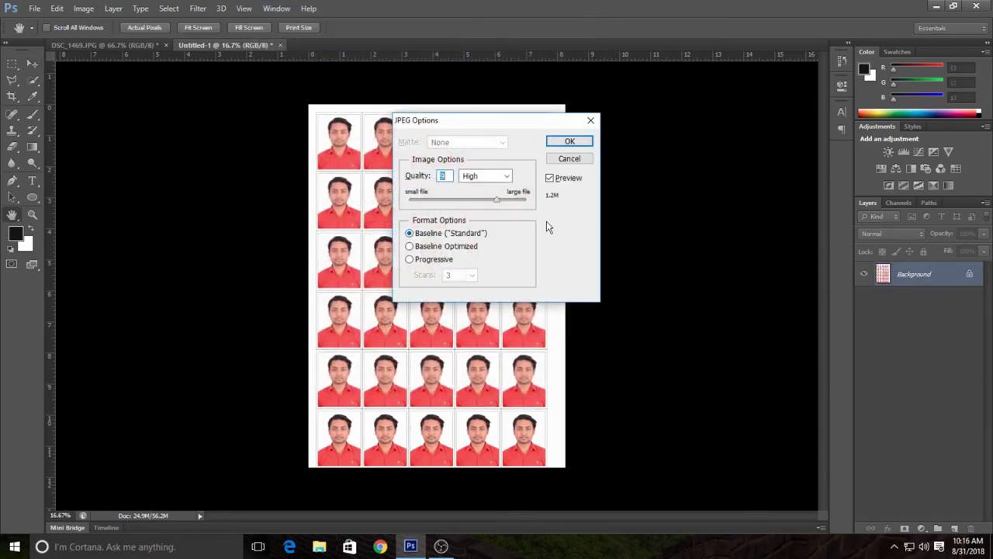
{"action": "left_click_drag", "start_coordinate": [512, 198], "coordinate": [553, 211]}
{"action": "left_click", "coordinate": [570, 141]}
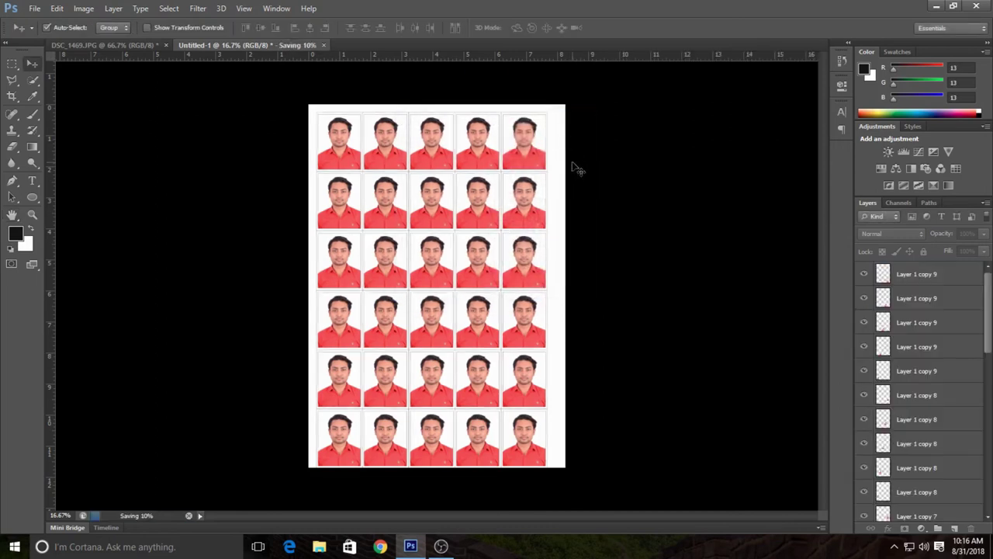
Minimize Photoshop and open 'PP Size Photo.jpg' from the Desktop in Photos.
{"action": "left_click", "coordinate": [935, 6]}
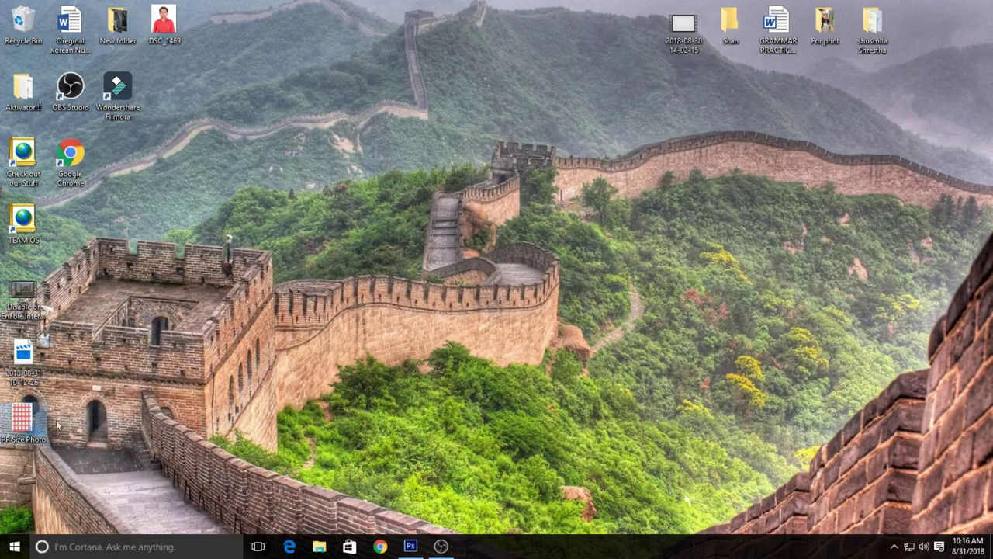
{"action": "mouse_move", "coordinate": [23, 419]}
{"action": "left_mouse_down"}
{"action": "mouse_move", "coordinate": [144, 380]}
{"action": "mouse_move", "coordinate": [402, 76]}
{"action": "left_mouse_up"}
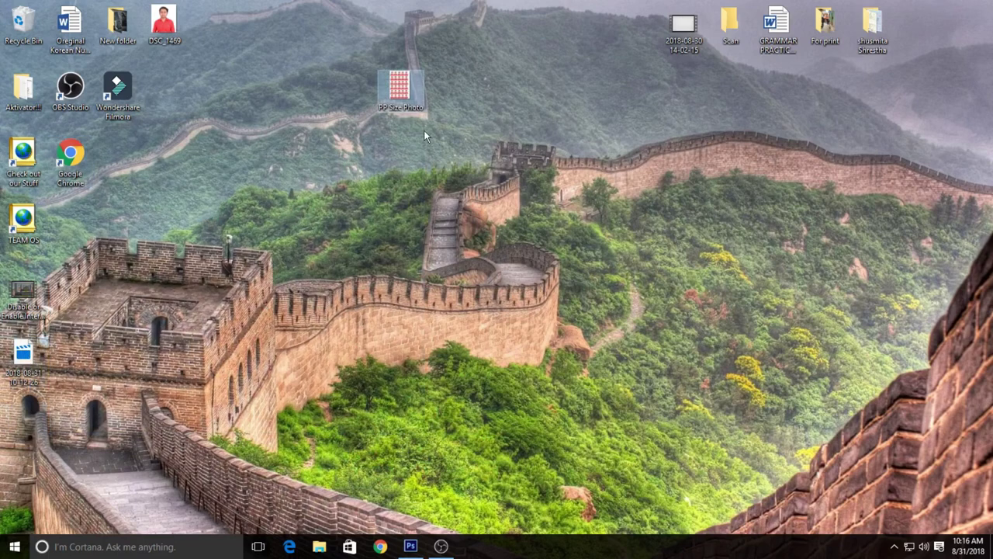
{"action": "double_click", "coordinate": [402, 76]}
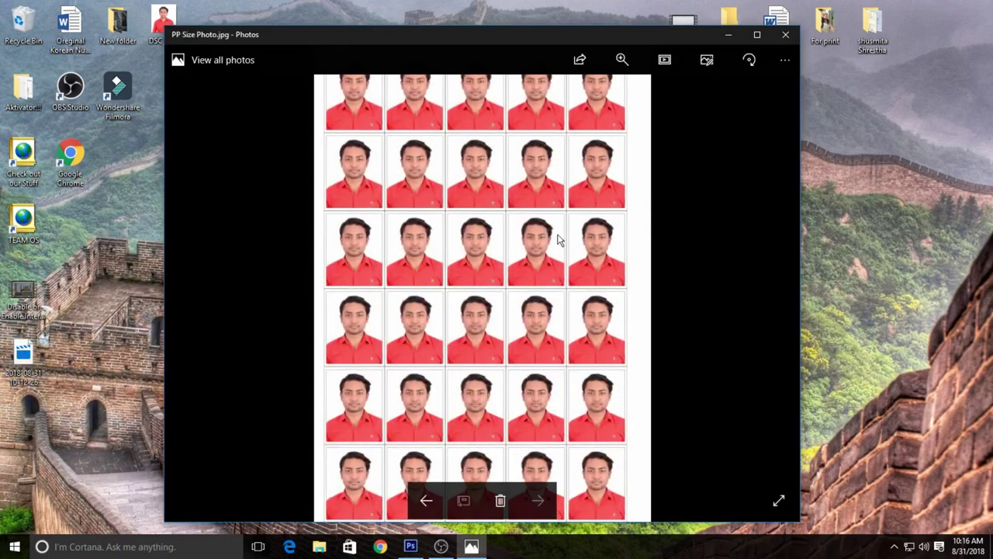
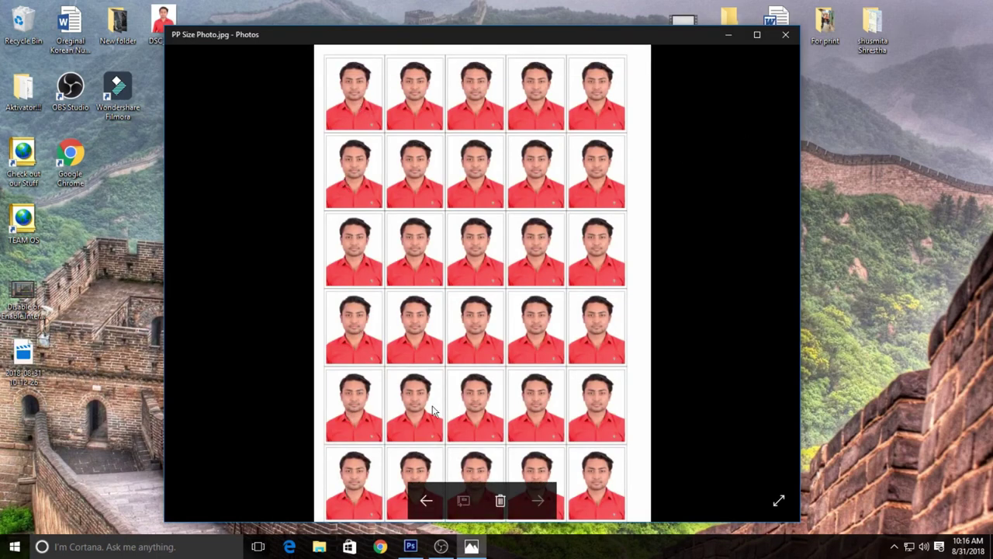
Close the PP Size Photo.jpg preview in Windows Photos.
{"action": "left_click", "coordinate": [789, 39]}
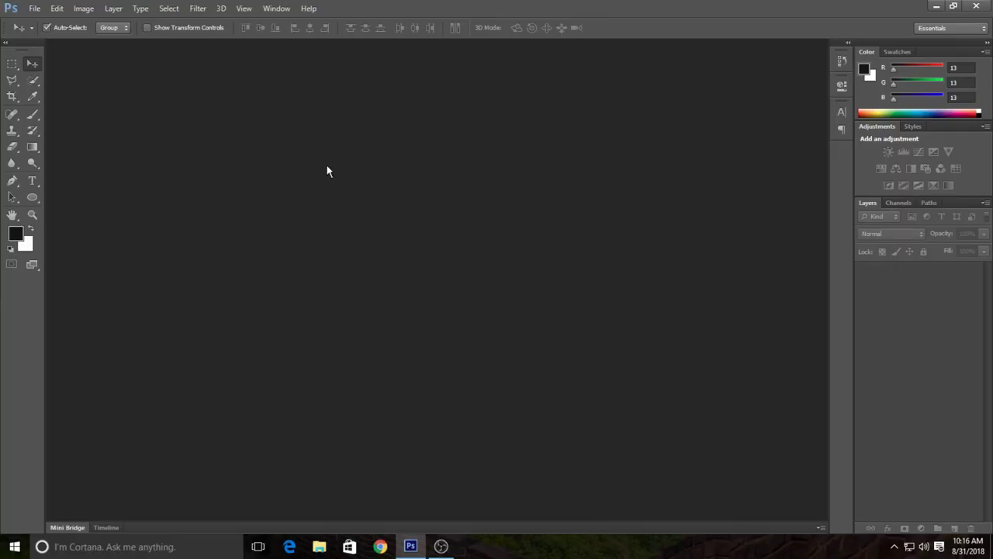
Open DSC_1469.JPG and set the Crop tool to 2.5 × 2.8 cm at 300 ppi.
{"action": "key", "text": "ctrl+o"}
{"action": "double_click", "coordinate": [539, 175]}
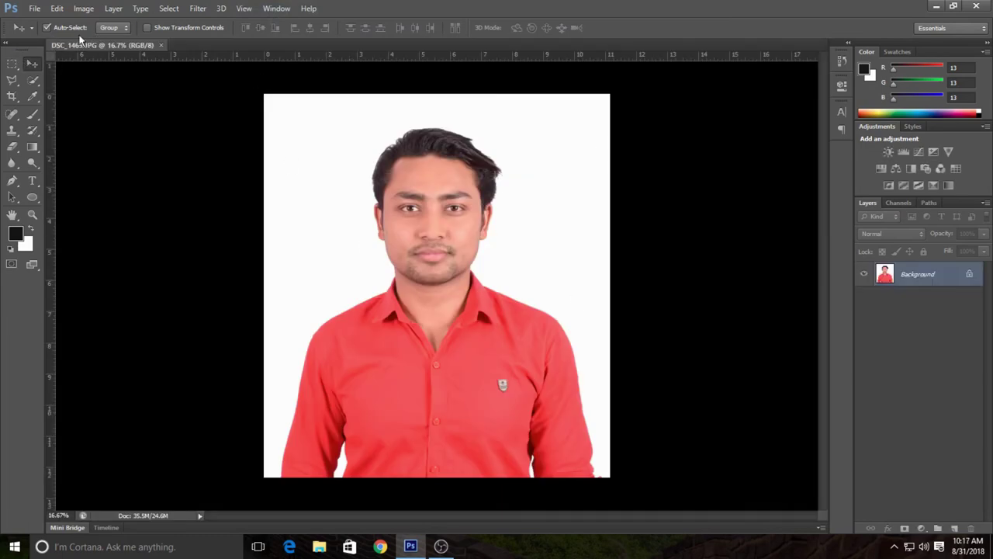
{"action": "left_click", "coordinate": [12, 95]}
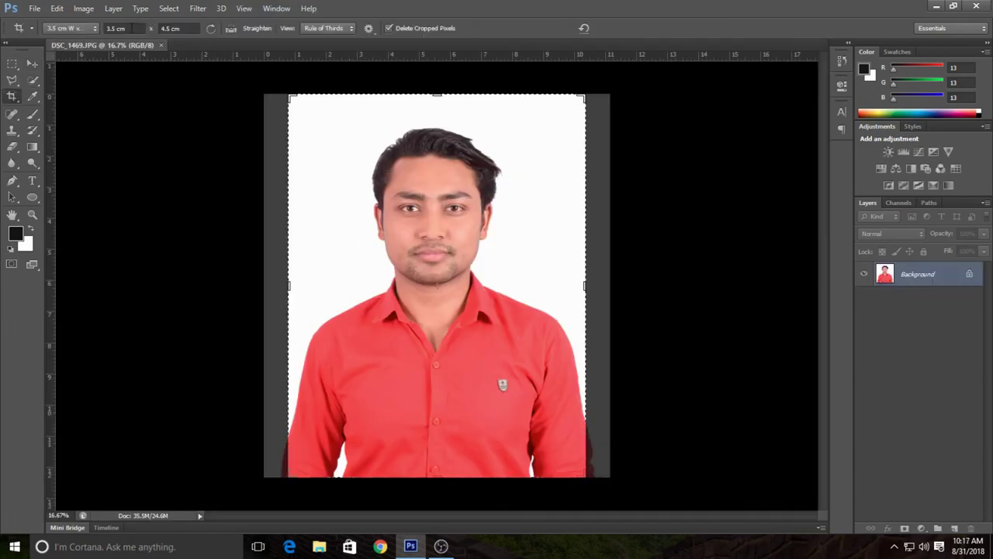
{"action": "left_click", "coordinate": [71, 28]}
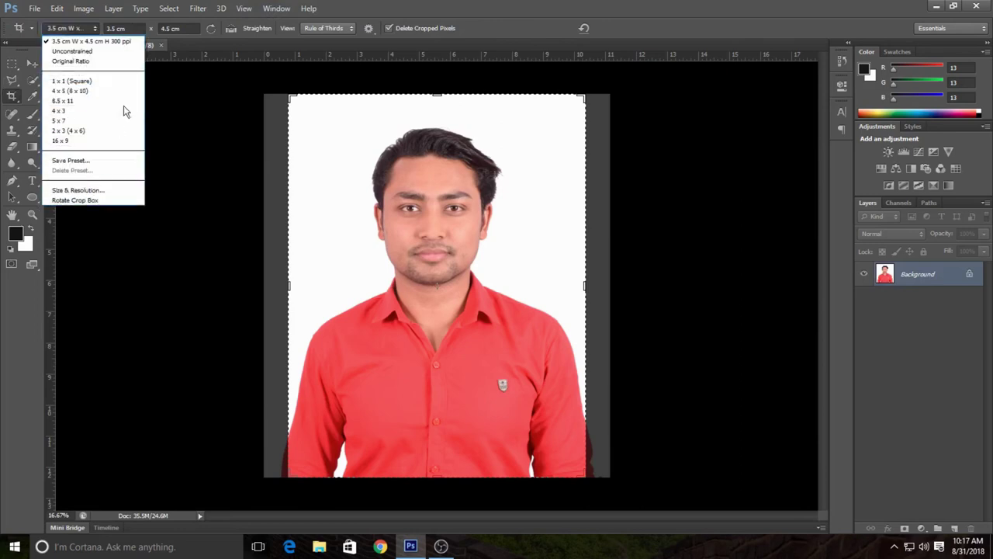
{"action": "left_click", "coordinate": [115, 190]}
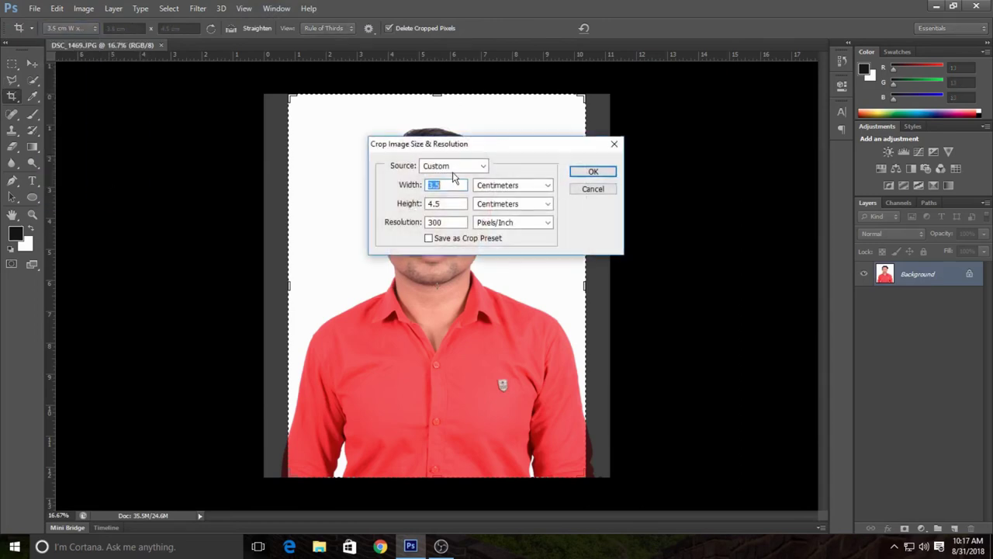
{"action": "type", "text": "2"}
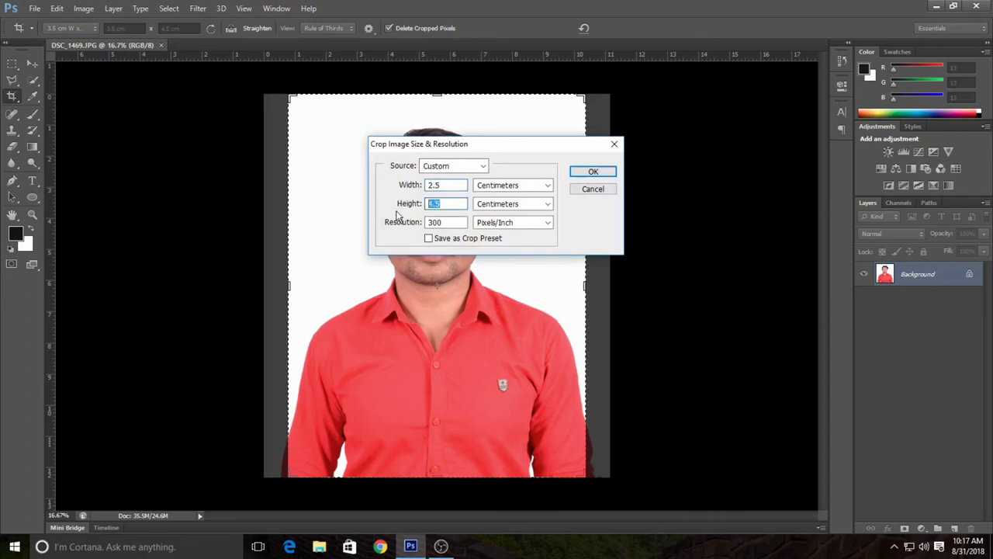
{"action": "type", "text": ".8"}
{"action": "left_click", "coordinate": [593, 171]}
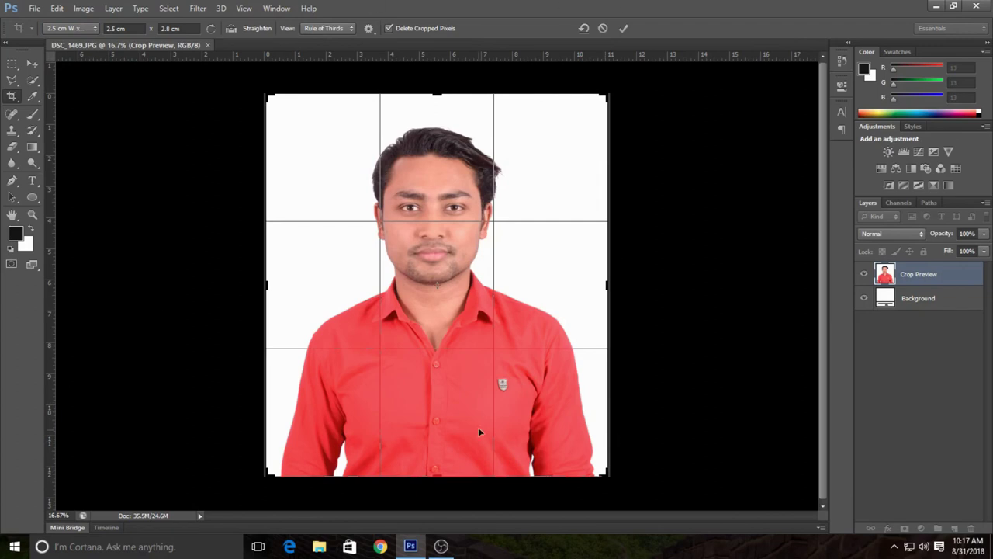
Frame the face and shoulders inside the crop box and commit the crop.
{"action": "left_click_drag", "start_coordinate": [608, 476], "coordinate": [535, 397]}
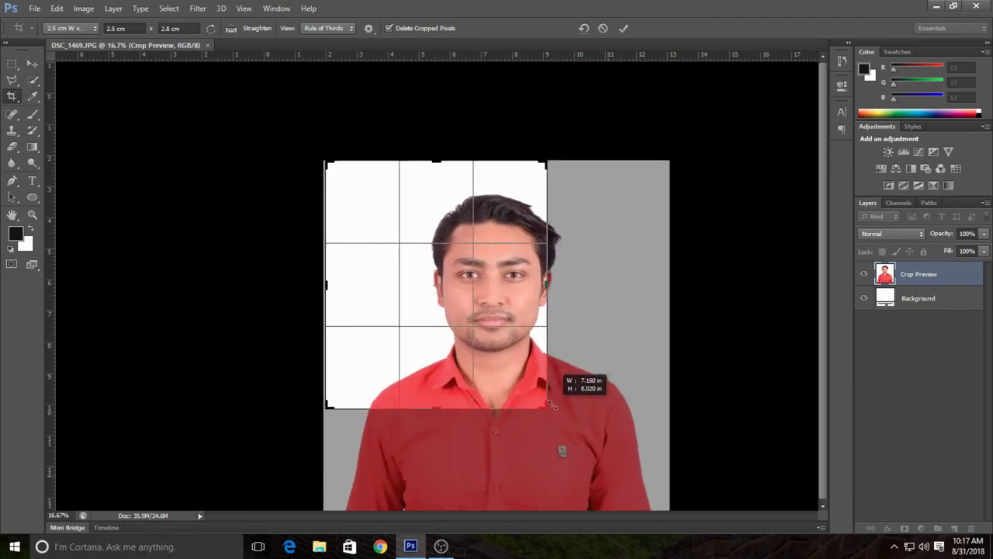
{"action": "left_click_drag", "start_coordinate": [490, 368], "coordinate": [428, 339]}
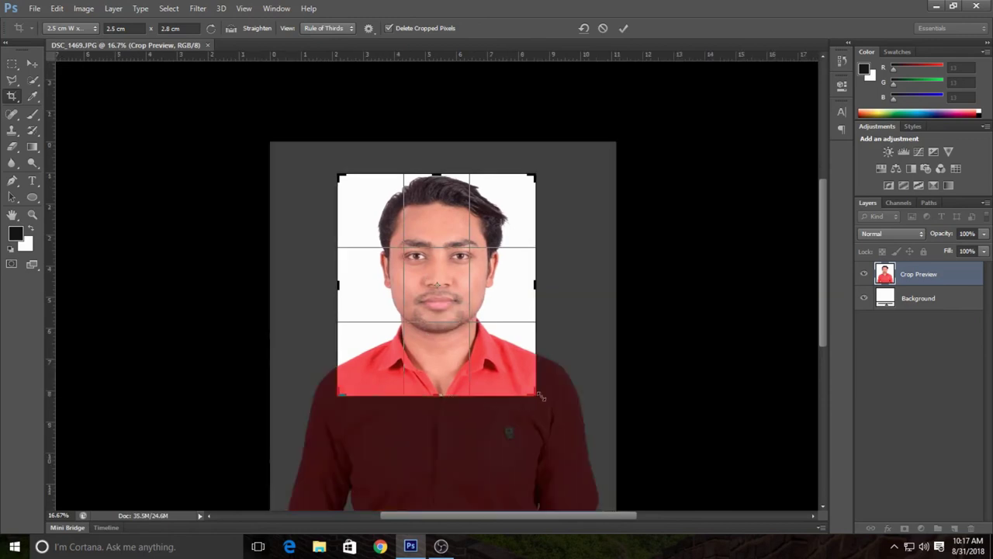
{"action": "mouse_move", "coordinate": [541, 397]}
{"action": "left_mouse_down"}
{"action": "mouse_move", "coordinate": [559, 414]}
{"action": "mouse_move", "coordinate": [503, 388]}
{"action": "mouse_move", "coordinate": [538, 399]}
{"action": "left_mouse_up"}
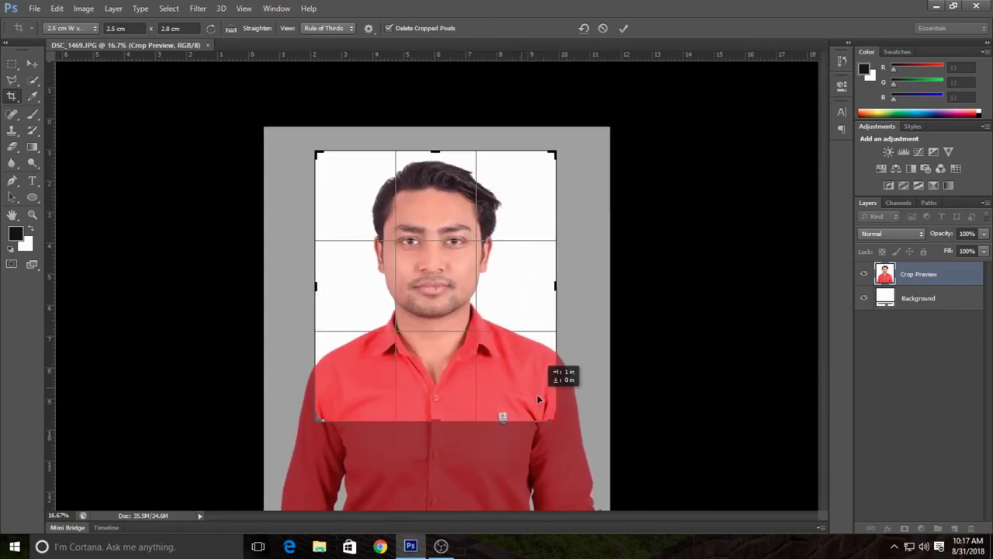
{"action": "left_click_drag", "start_coordinate": [537, 394], "coordinate": [558, 423]}
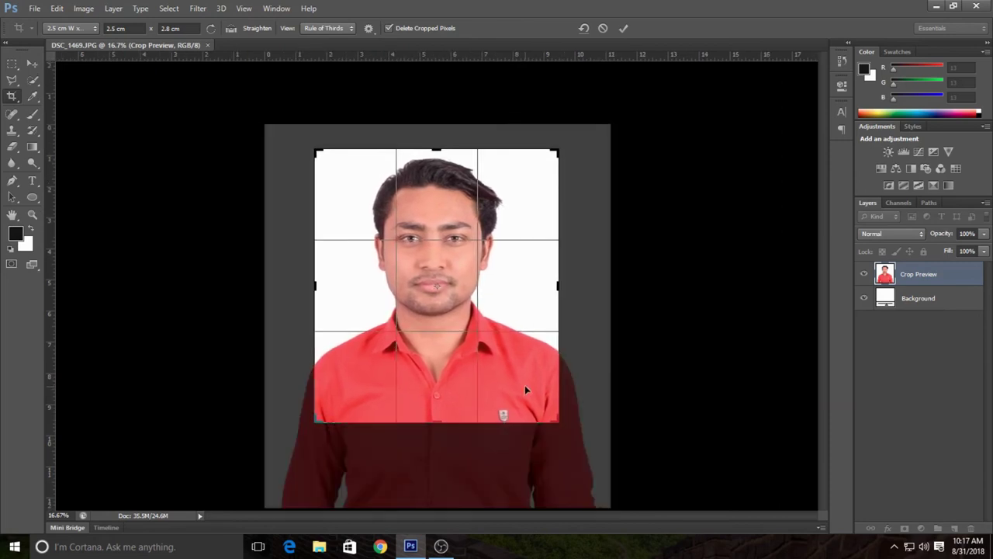
{"action": "left_click_drag", "start_coordinate": [524, 389], "coordinate": [522, 389]}
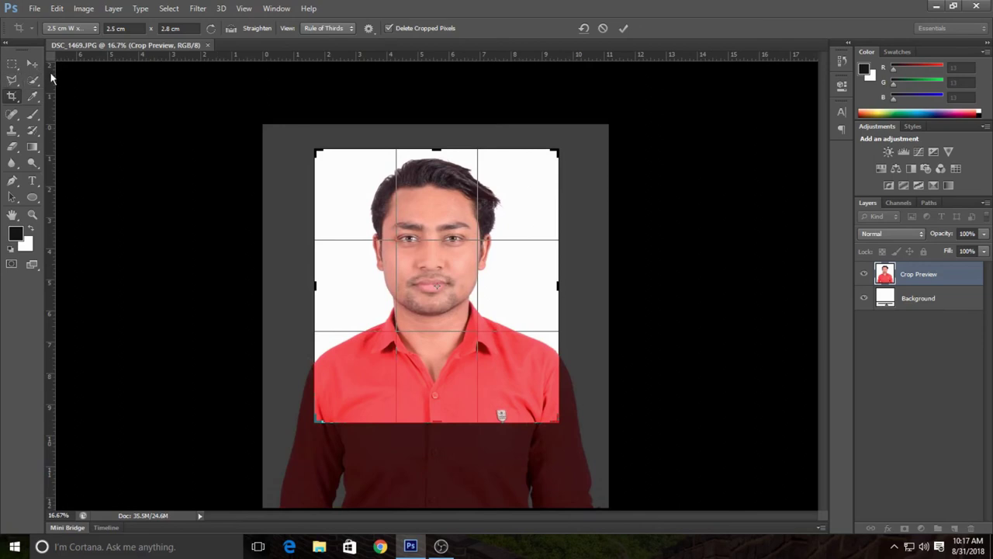
{"action": "left_click", "coordinate": [34, 65]}
{"action": "key", "text": "Return"}
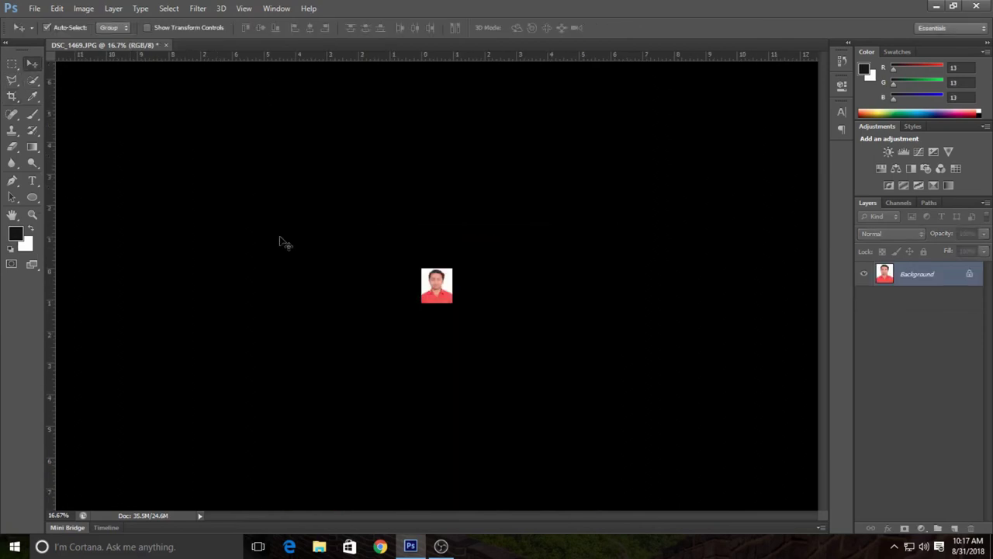
Select the whole cropped photo and apply a black stroke around its edge.
{"action": "key", "text": "ctrl+plus"}
{"action": "key", "text": "ctrl+plus"}
{"action": "key", "text": "ctrl+plus"}
{"action": "key", "text": "ctrl+plus"}
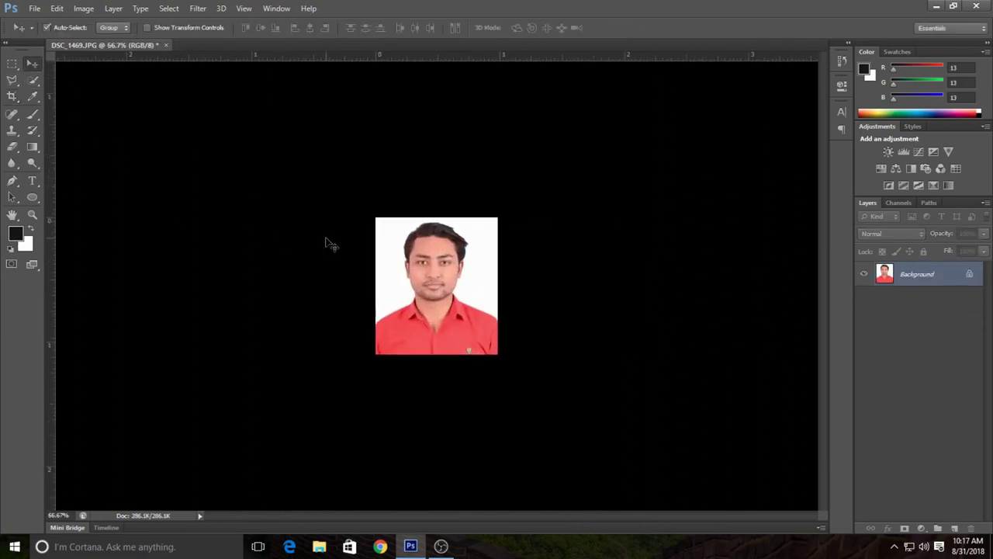
{"action": "key", "text": "ctrl+a"}
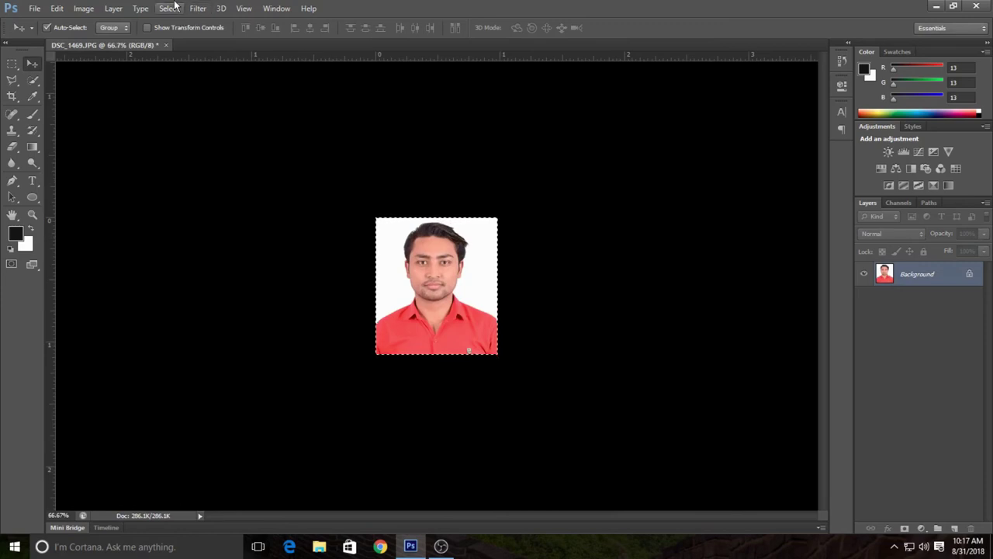
{"action": "left_click", "coordinate": [57, 9]}
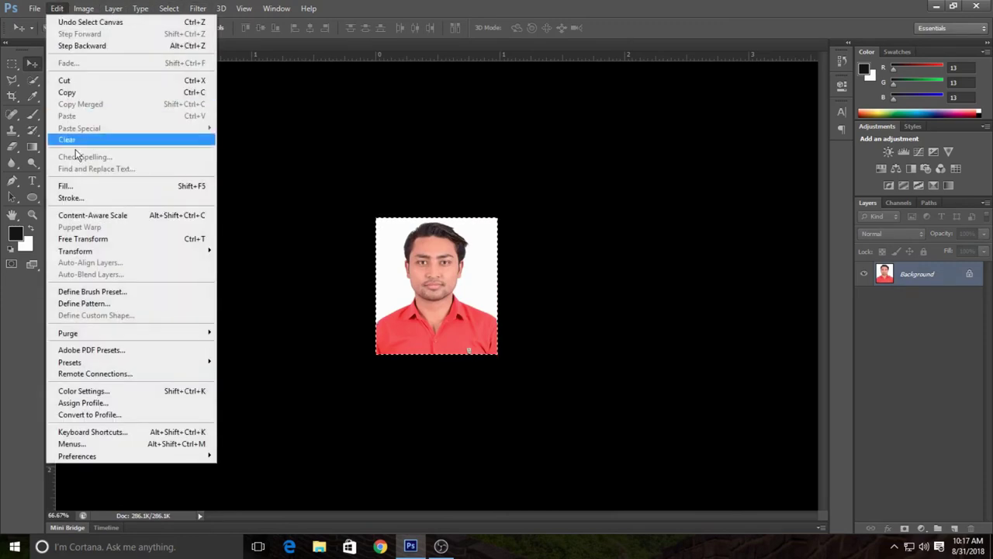
{"action": "left_click", "coordinate": [71, 198]}
{"action": "left_click", "coordinate": [569, 146]}
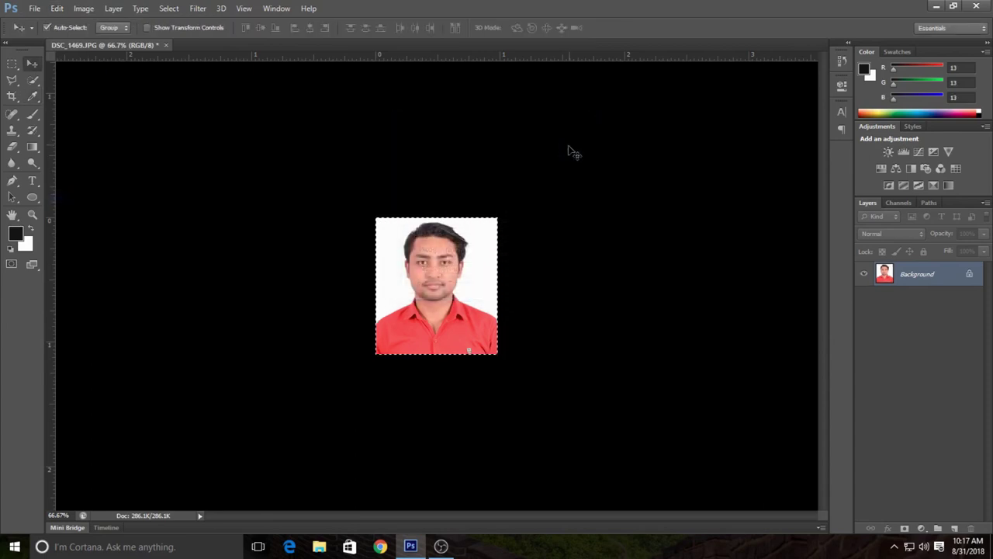
Enlarge the canvas to 108% width and height, adding a white border.
{"action": "left_click", "coordinate": [83, 8]}
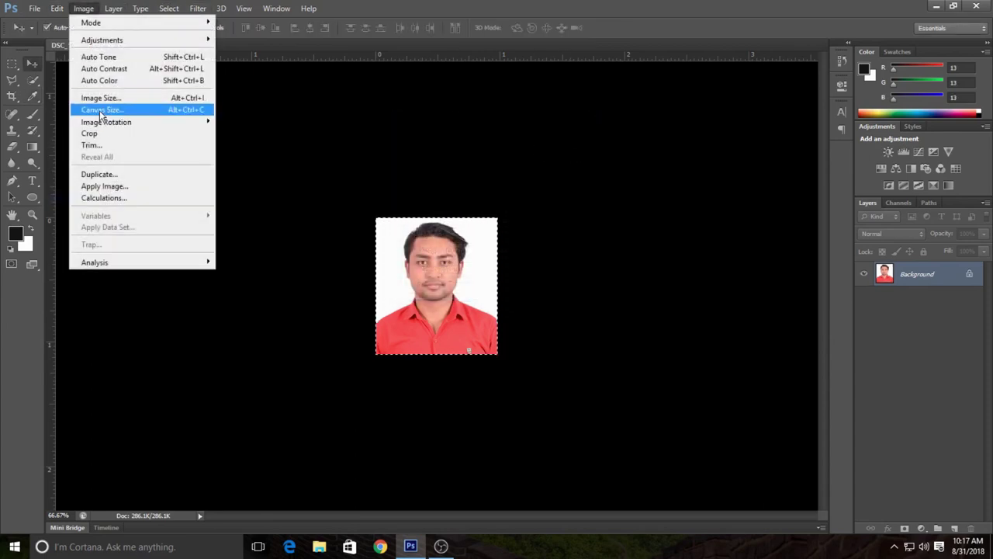
{"action": "left_click", "coordinate": [101, 109]}
{"action": "left_click", "coordinate": [549, 194]}
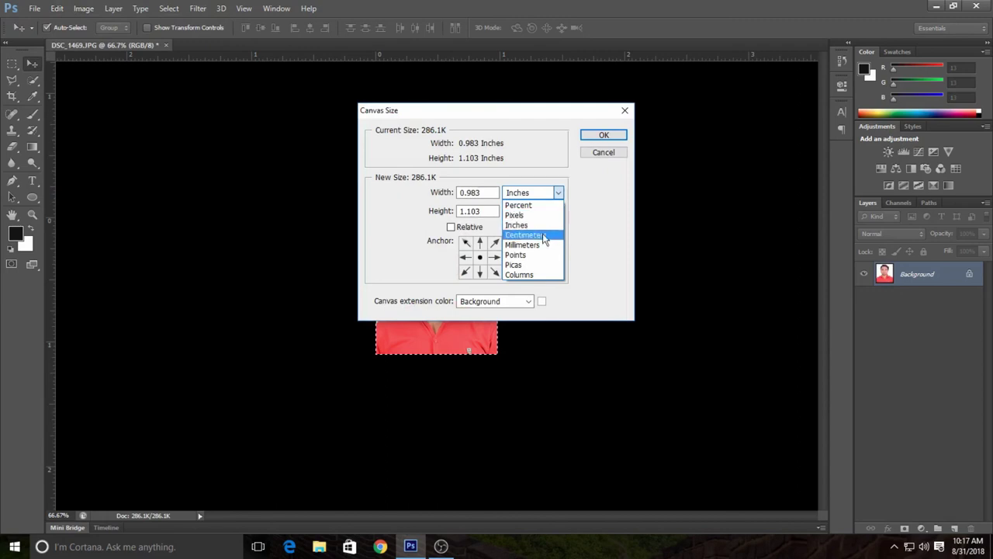
{"action": "left_click", "coordinate": [544, 235]}
{"action": "left_click", "coordinate": [485, 192]}
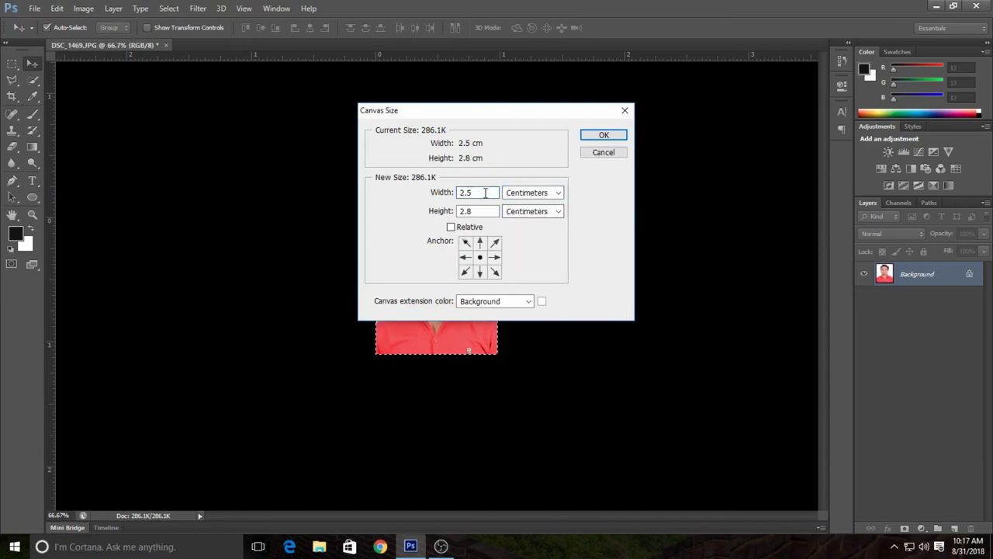
{"action": "left_click", "coordinate": [534, 194]}
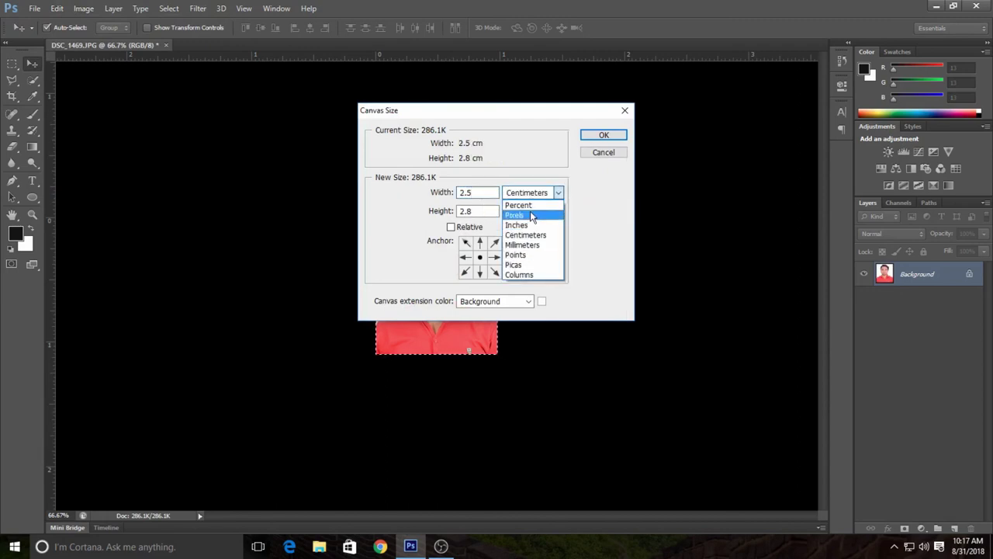
{"action": "left_click", "coordinate": [531, 207]}
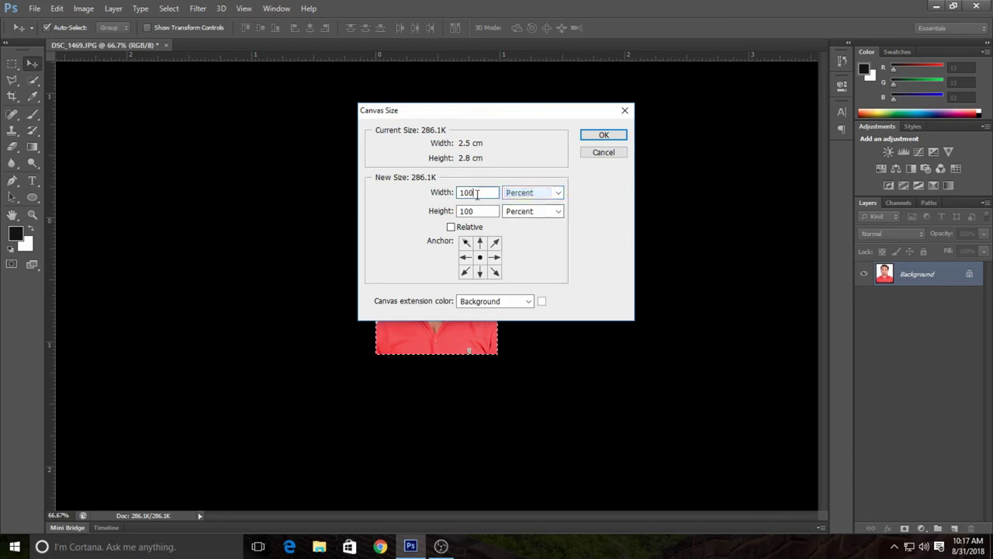
{"action": "left_click", "coordinate": [477, 193]}
{"action": "key", "text": "BackSpace"}
{"action": "type", "text": "8"}
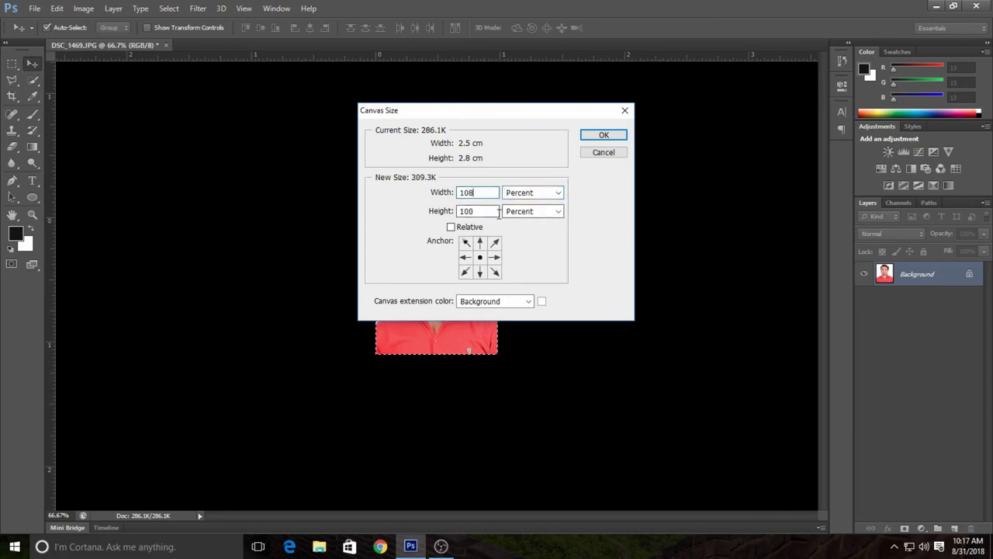
{"action": "left_click", "coordinate": [496, 212]}
{"action": "key", "text": "BackSpace"}
{"action": "type", "text": "8"}
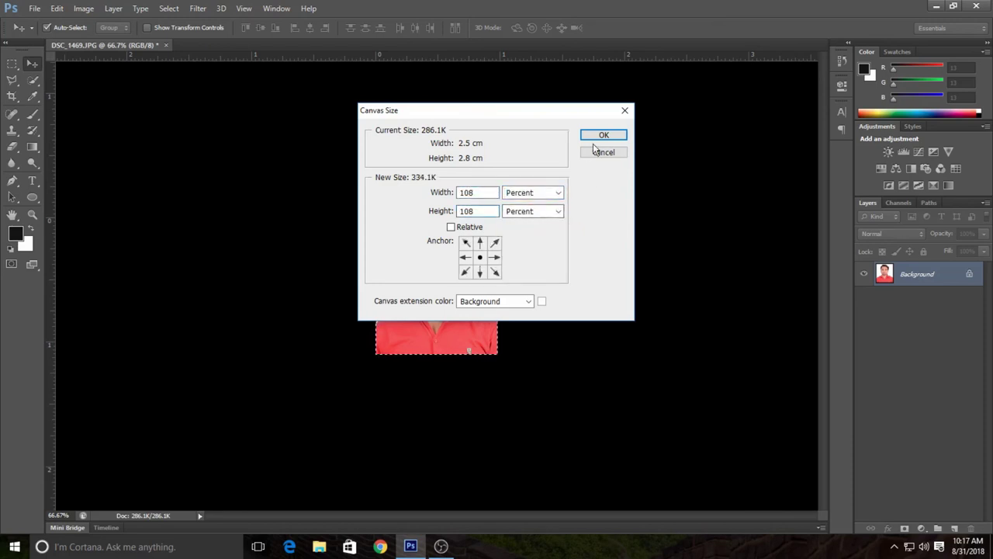
{"action": "left_click", "coordinate": [599, 135]}
Stroke the enlarged canvas edge with a 2 px black line and deselect.
{"action": "key", "text": "ctrl+a"}
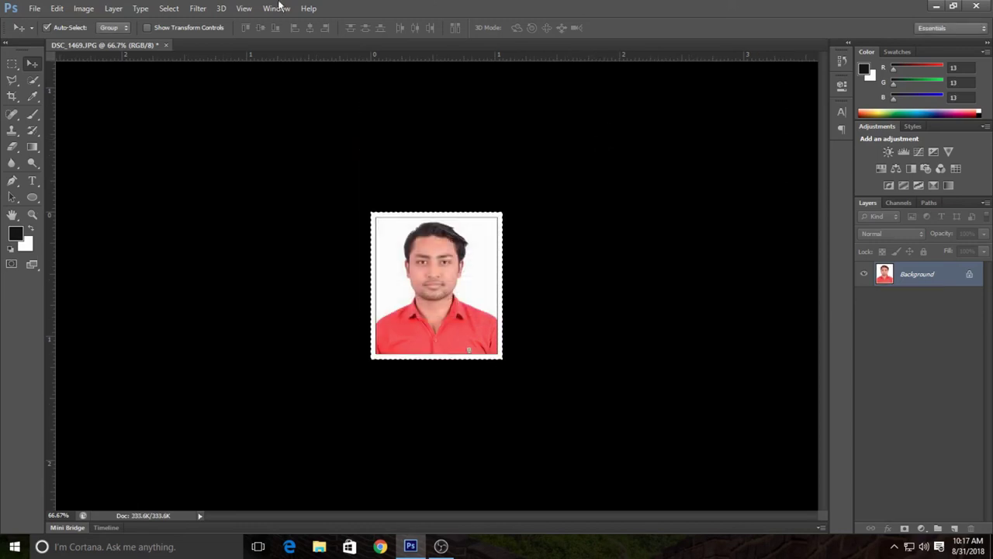
{"action": "left_click", "coordinate": [60, 9]}
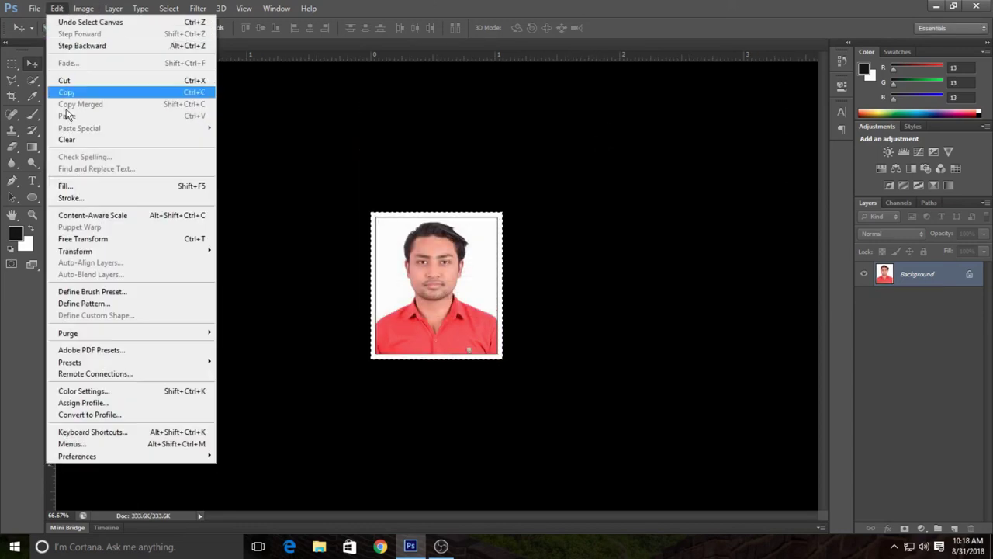
{"action": "left_click", "coordinate": [70, 198]}
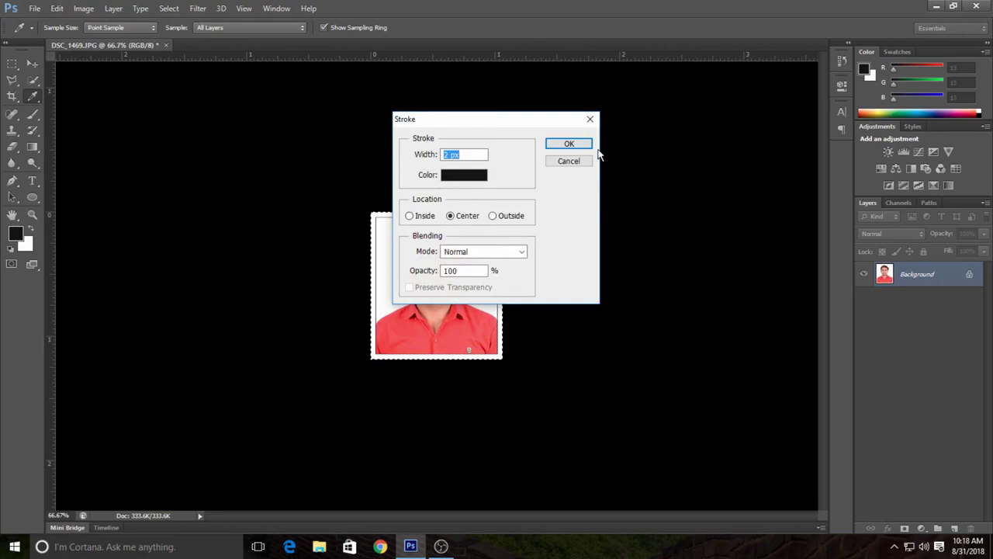
{"action": "left_click", "coordinate": [572, 145]}
{"action": "key", "text": "ctrl+d"}
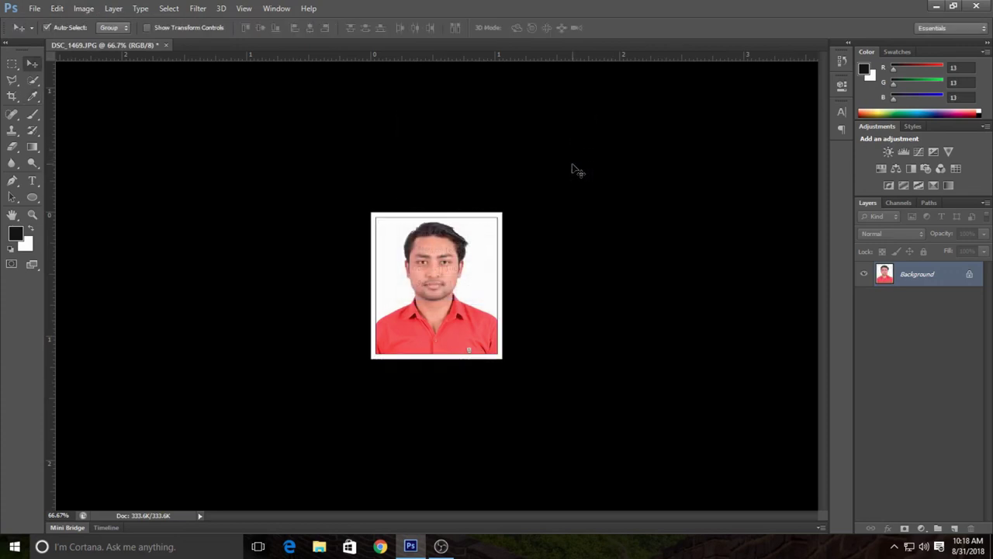
Create a new A4 document and drag the bordered photo onto it.
{"action": "key", "text": "ctrl+n"}
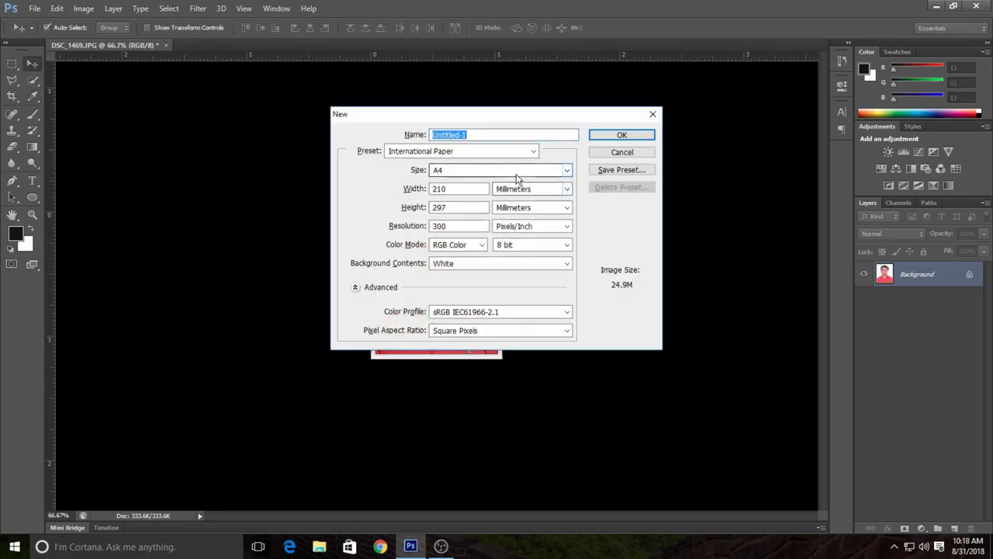
{"action": "left_click", "coordinate": [621, 137]}
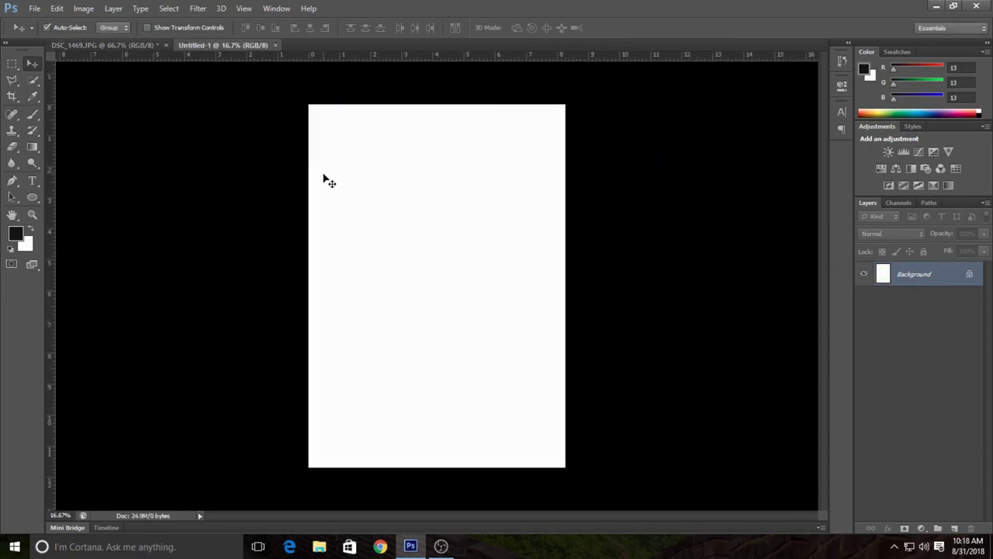
{"action": "left_click", "coordinate": [150, 47]}
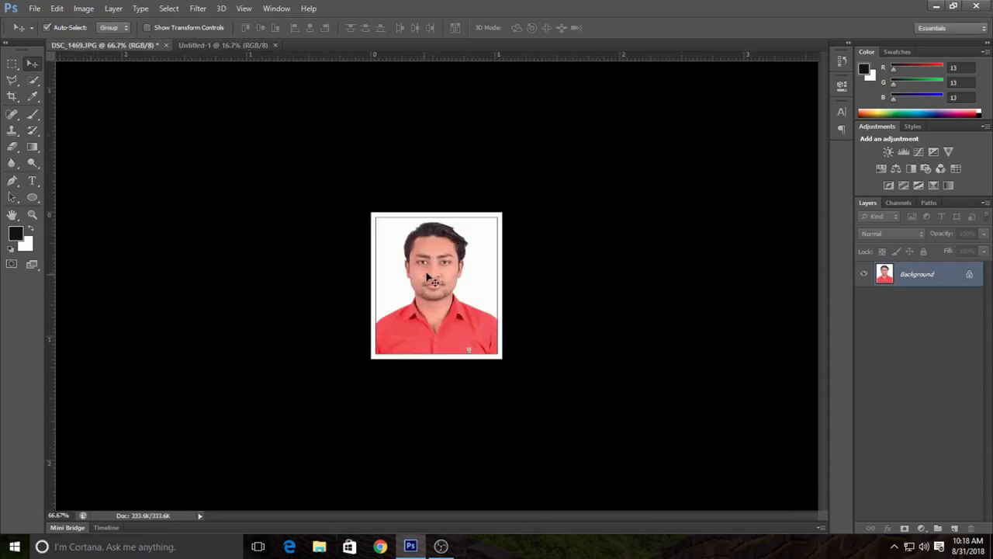
{"action": "mouse_move", "coordinate": [427, 277]}
{"action": "left_mouse_down"}
{"action": "mouse_move", "coordinate": [407, 229]}
{"action": "mouse_move", "coordinate": [342, 147]}
{"action": "left_mouse_up"}
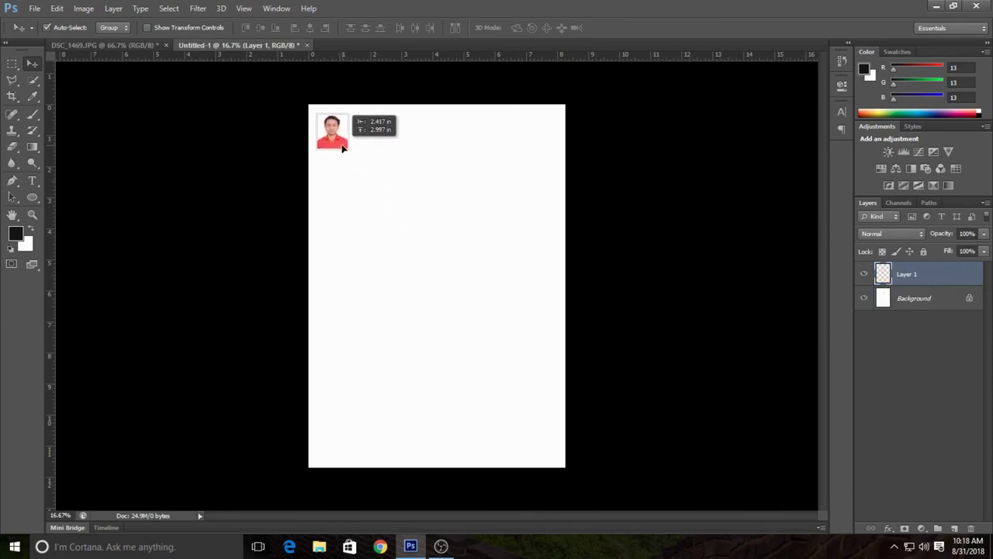
Place the photo in the top-left corner and copy it across to make seven in a row.
{"action": "key", "text": "ctrl+plus"}
{"action": "scroll", "coordinate": [342, 148], "scroll_direction": "up", "scroll_amount": 3}
{"action": "scroll", "coordinate": [342, 147], "scroll_direction": "up", "scroll_amount": 2}
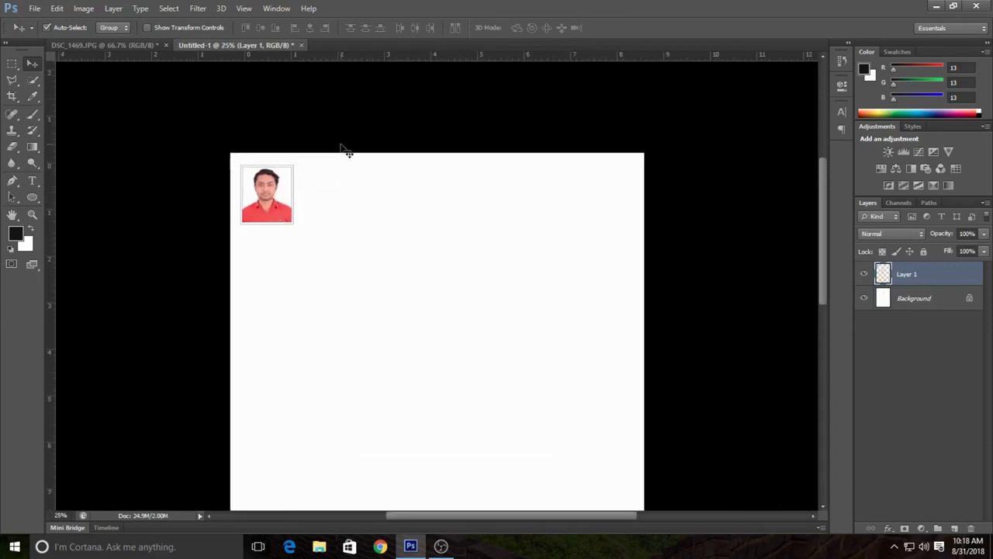
{"action": "key", "text": "ctrl+plus"}
{"action": "mouse_move", "coordinate": [240, 250]}
{"action": "left_mouse_down"}
{"action": "mouse_move", "coordinate": [229, 241]}
{"action": "mouse_move", "coordinate": [482, 247]}
{"action": "left_mouse_up"}
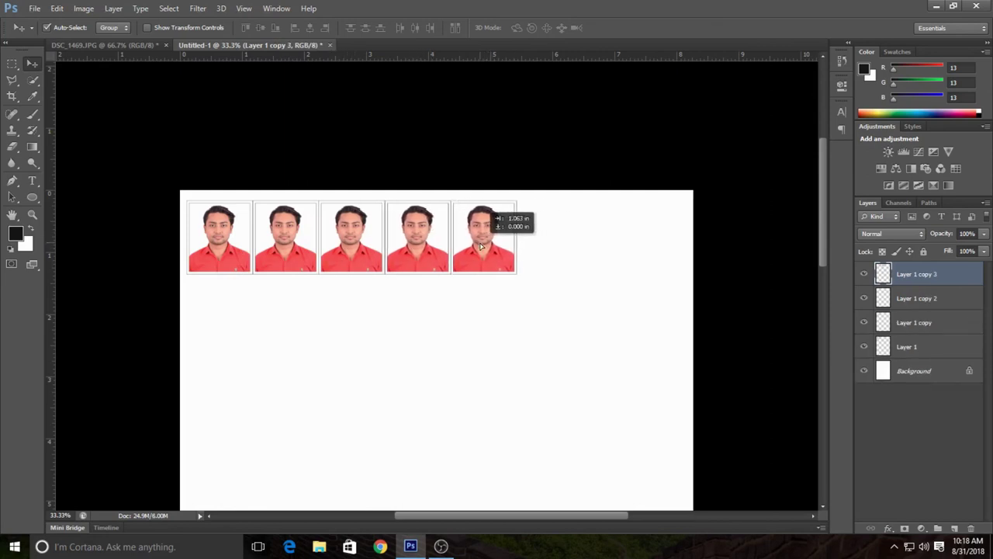
{"action": "left_click_drag", "start_coordinate": [483, 247], "coordinate": [614, 250]}
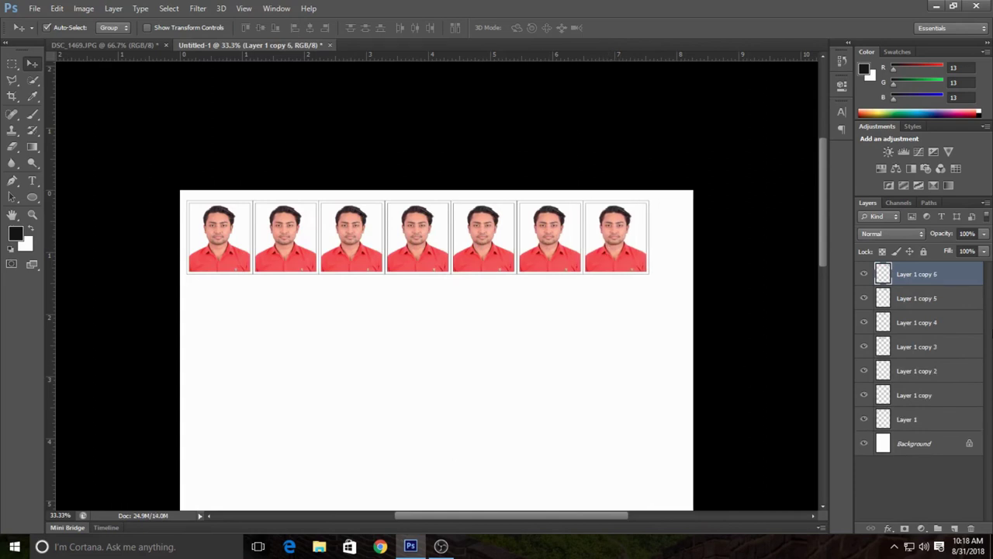
Select all seven photo layers in the Layers panel.
{"action": "left_click", "coordinate": [927, 302], "text": "ctrl"}
{"action": "left_click", "coordinate": [928, 326], "text": "ctrl"}
{"action": "left_click", "coordinate": [926, 350], "text": "ctrl"}
{"action": "left_click", "coordinate": [926, 375], "text": "ctrl"}
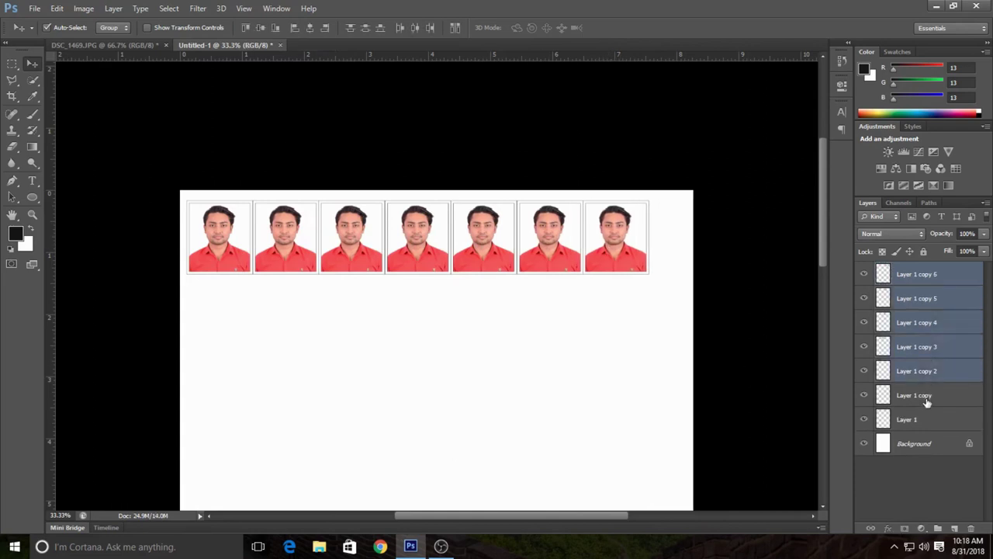
{"action": "left_click", "coordinate": [928, 399], "text": "ctrl"}
{"action": "left_click", "coordinate": [928, 420], "text": "ctrl"}
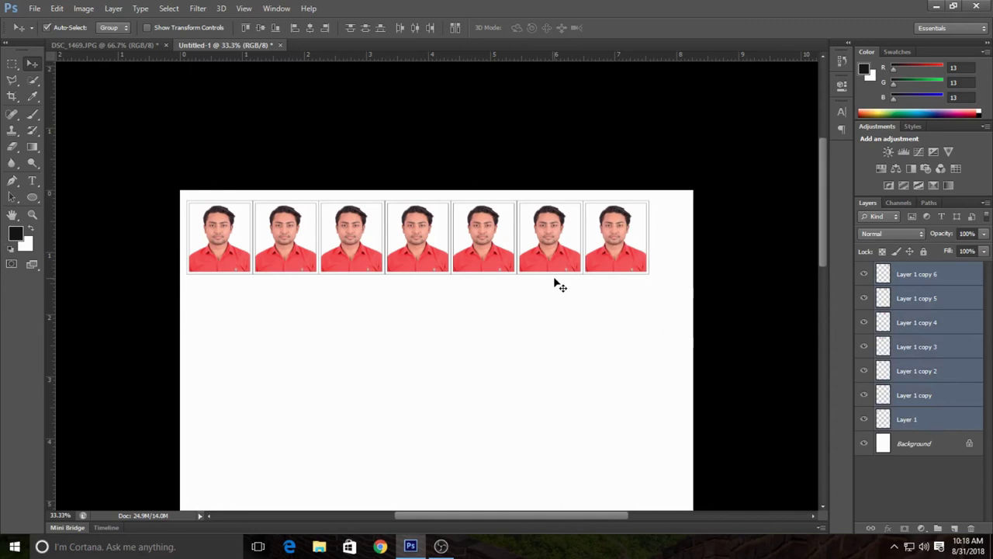
{"action": "key", "text": "ctrl+minus"}
{"action": "key", "text": "ctrl+minus"}
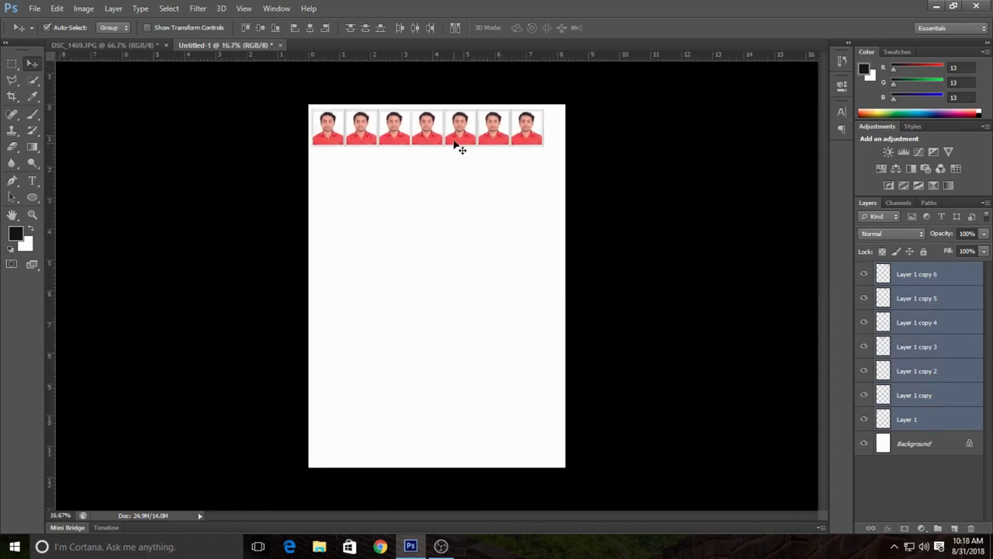
Duplicate the row downward until nine rows of seven photos fill the page.
{"action": "left_click_drag", "start_coordinate": [460, 148], "coordinate": [457, 200]}
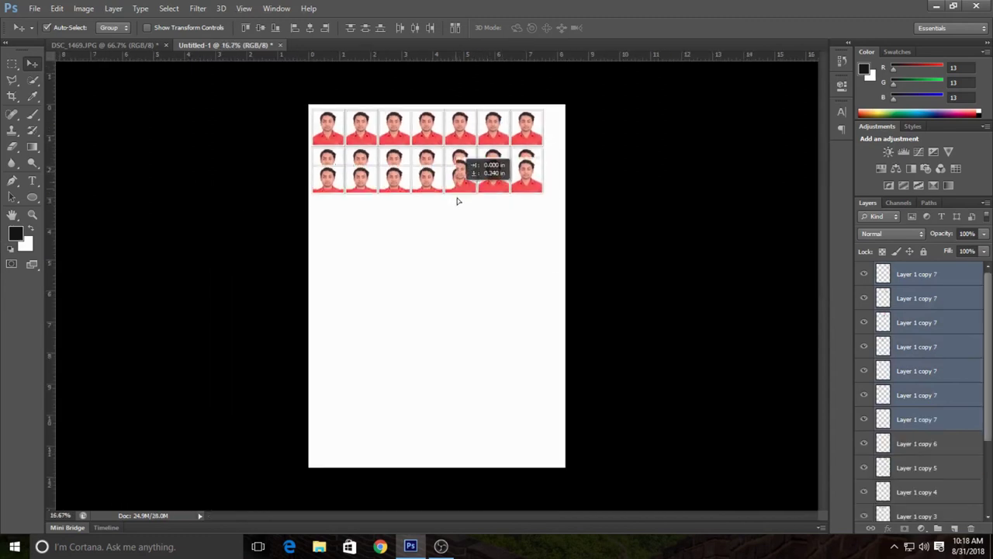
{"action": "left_click_drag", "start_coordinate": [457, 201], "coordinate": [466, 254]}
{"action": "left_click_drag", "start_coordinate": [463, 239], "coordinate": [463, 369]}
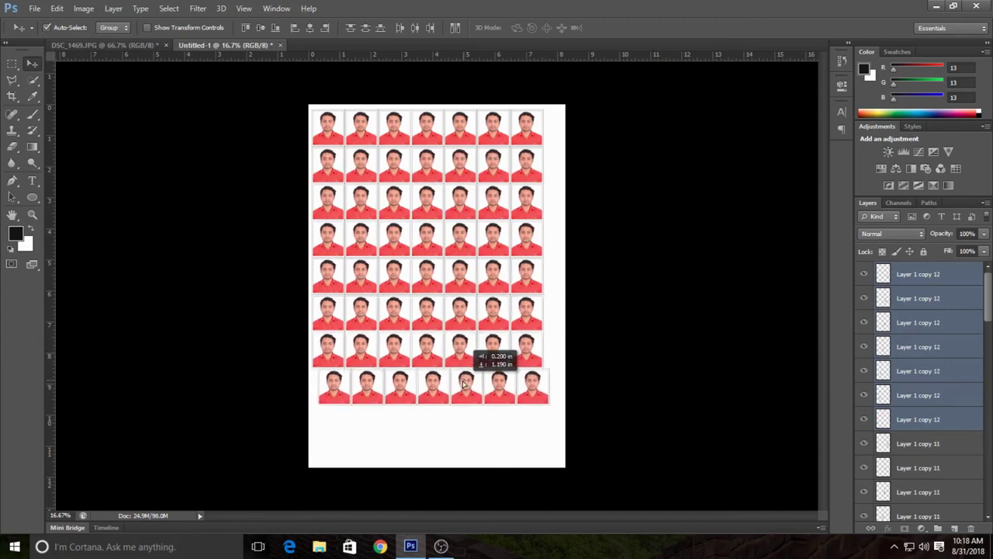
{"action": "left_click_drag", "start_coordinate": [462, 369], "coordinate": [460, 419]}
{"action": "left_click_drag", "start_coordinate": [448, 272], "coordinate": [447, 272]}
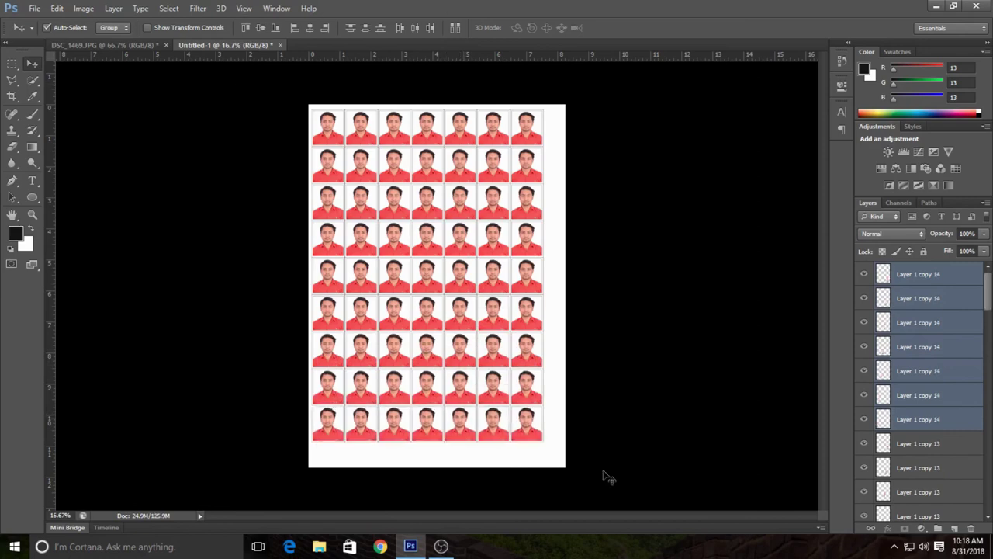
{"action": "left_click", "coordinate": [683, 345]}
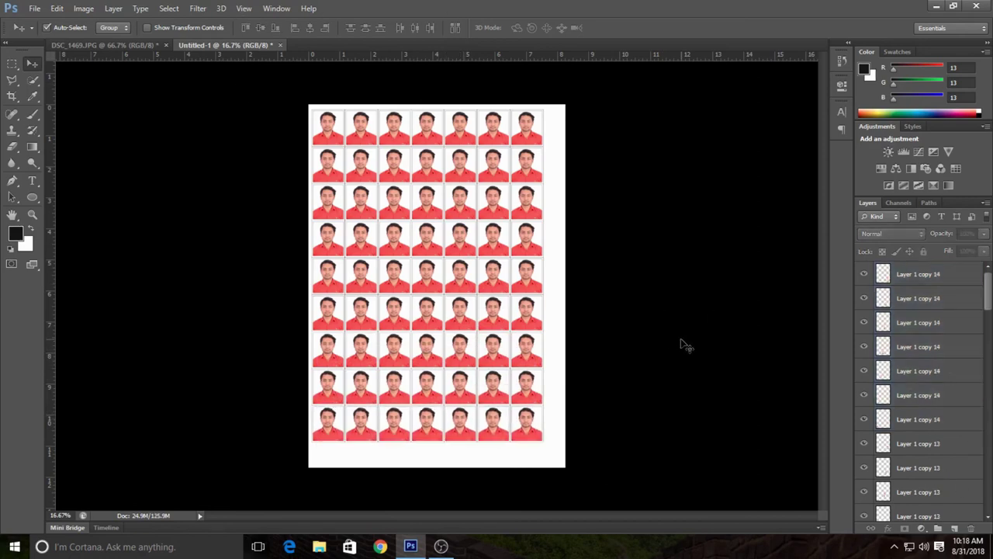
{"action": "key", "text": "ctrl+plus"}
{"action": "key", "text": "ctrl+plus"}
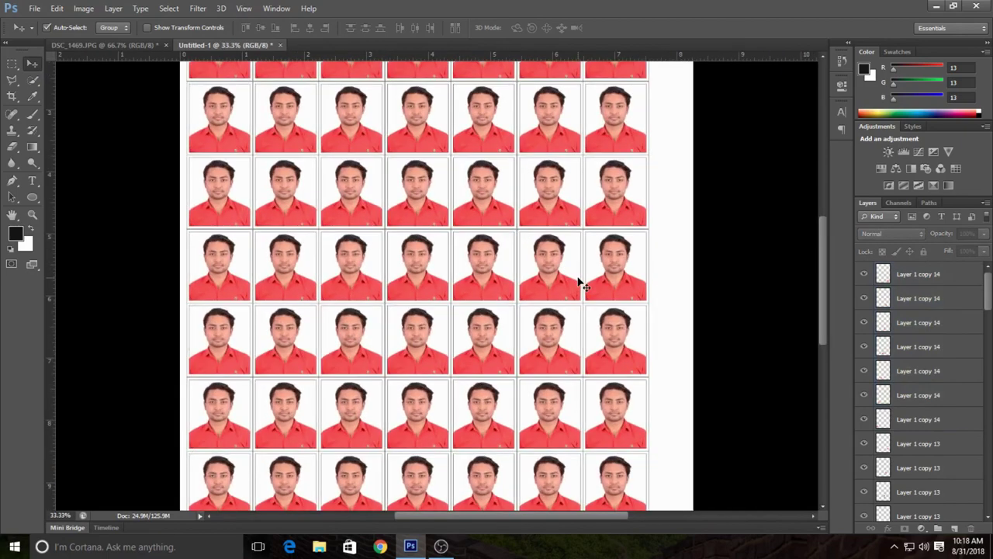
{"action": "key", "text": "ctrl+plus"}
{"action": "key", "text": "ctrl+plus"}
{"action": "key", "text": "ctrl+minus"}
{"action": "key", "text": "ctrl+minus"}
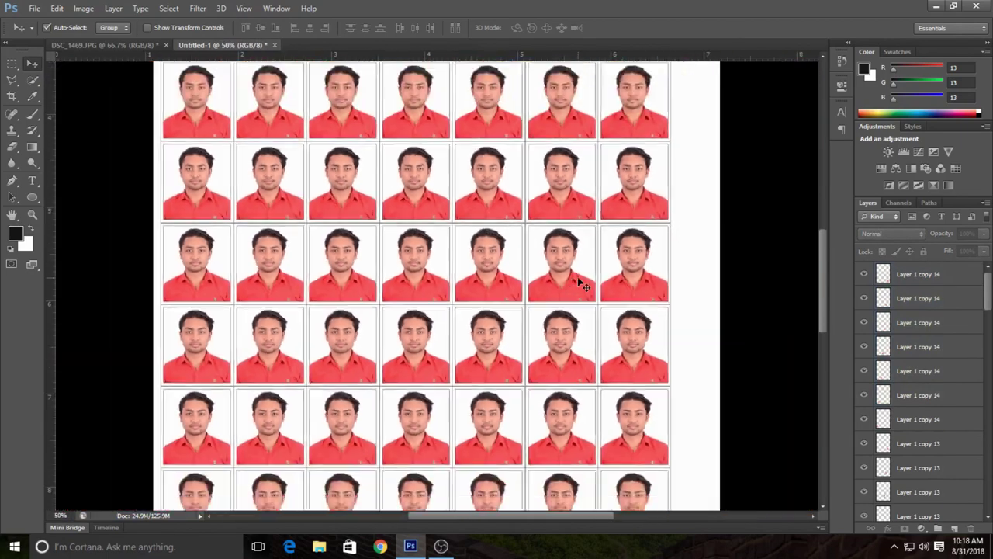
{"action": "key", "text": "ctrl+minus"}
{"action": "key", "text": "ctrl+minus"}
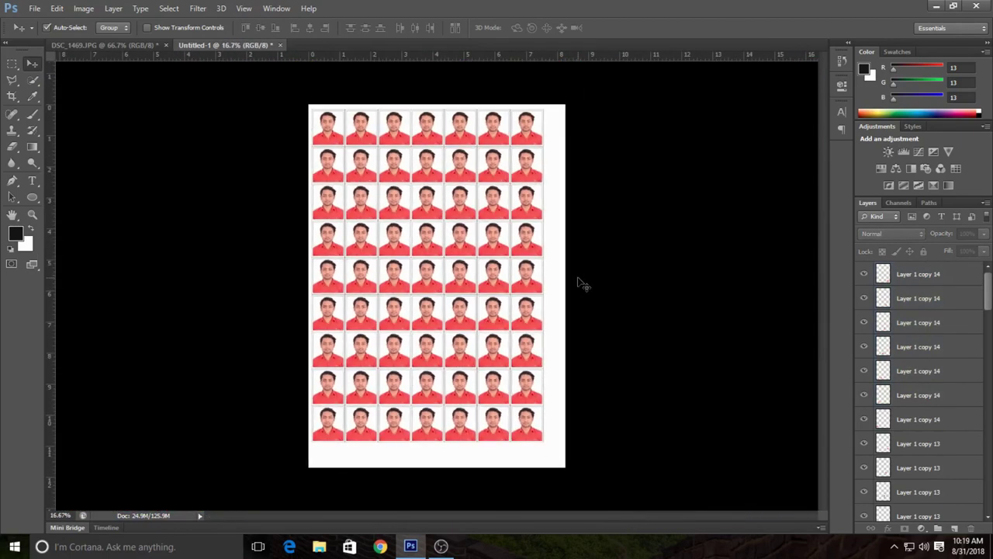
{"action": "key", "text": "ctrl+plus"}
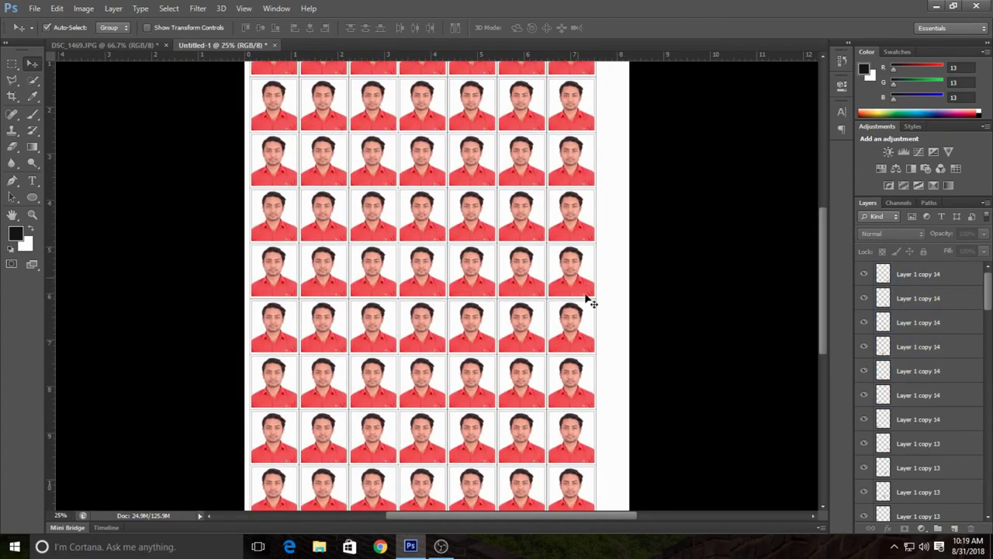
{"action": "scroll", "coordinate": [931, 409], "scroll_direction": "down", "scroll_amount": 2}
{"action": "scroll", "coordinate": [930, 410], "scroll_direction": "down", "scroll_amount": 3}
{"action": "scroll", "coordinate": [931, 415], "scroll_direction": "down", "scroll_amount": 3}
{"action": "scroll", "coordinate": [931, 419], "scroll_direction": "down", "scroll_amount": 3}
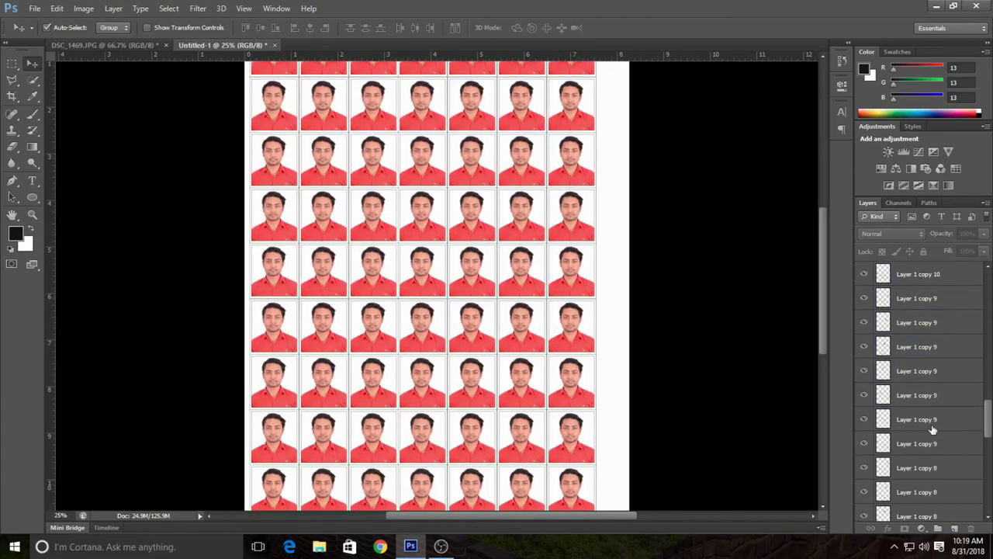
{"action": "scroll", "coordinate": [932, 427], "scroll_direction": "down", "scroll_amount": 3}
{"action": "scroll", "coordinate": [932, 429], "scroll_direction": "down", "scroll_amount": 3}
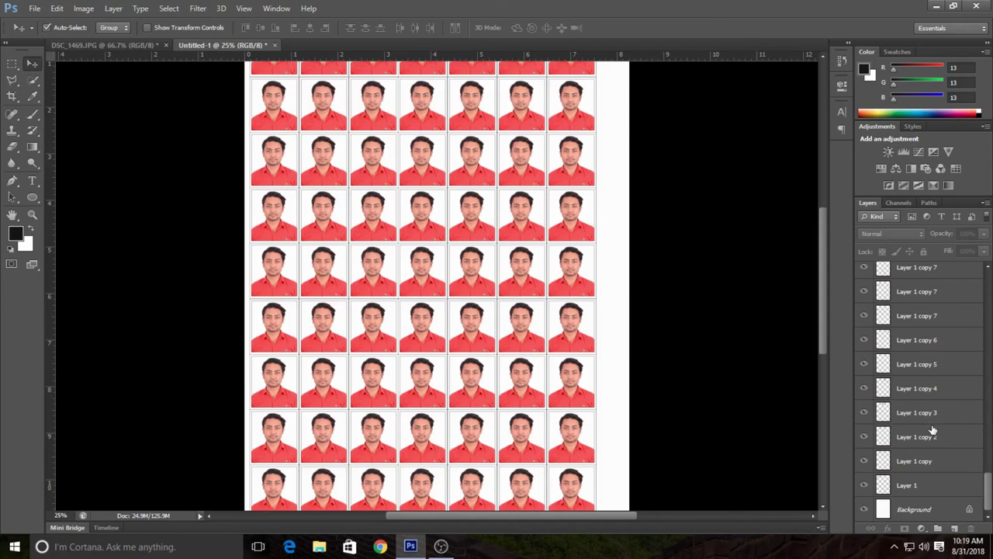
{"action": "left_click", "coordinate": [923, 486]}
{"action": "scroll", "coordinate": [860, 413], "scroll_direction": "up", "scroll_amount": 2}
{"action": "scroll", "coordinate": [860, 412], "scroll_direction": "up", "scroll_amount": 3}
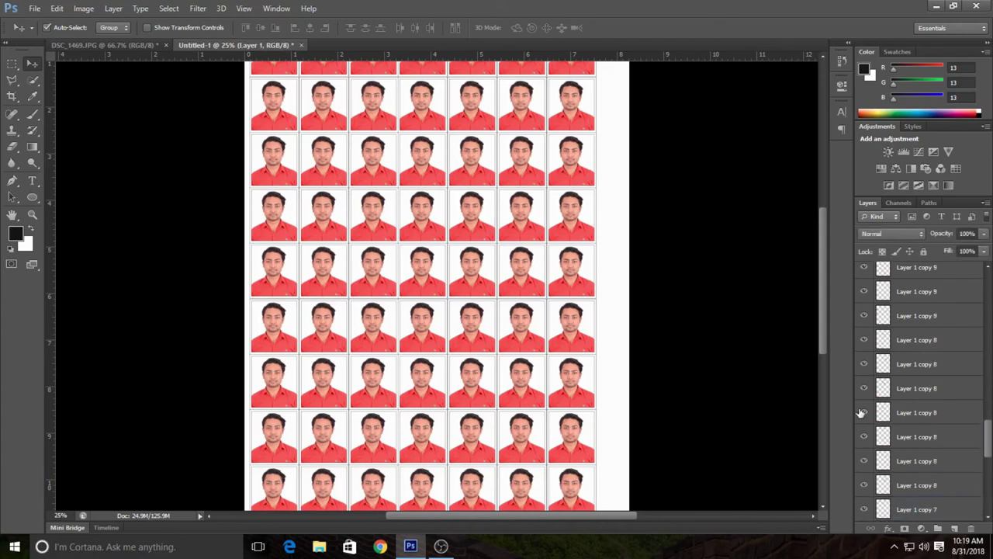
{"action": "scroll", "coordinate": [861, 412], "scroll_direction": "up", "scroll_amount": 3}
{"action": "scroll", "coordinate": [860, 413], "scroll_direction": "up", "scroll_amount": 2}
{"action": "scroll", "coordinate": [860, 413], "scroll_direction": "up", "scroll_amount": 2}
{"action": "scroll", "coordinate": [860, 413], "scroll_direction": "up", "scroll_amount": 3}
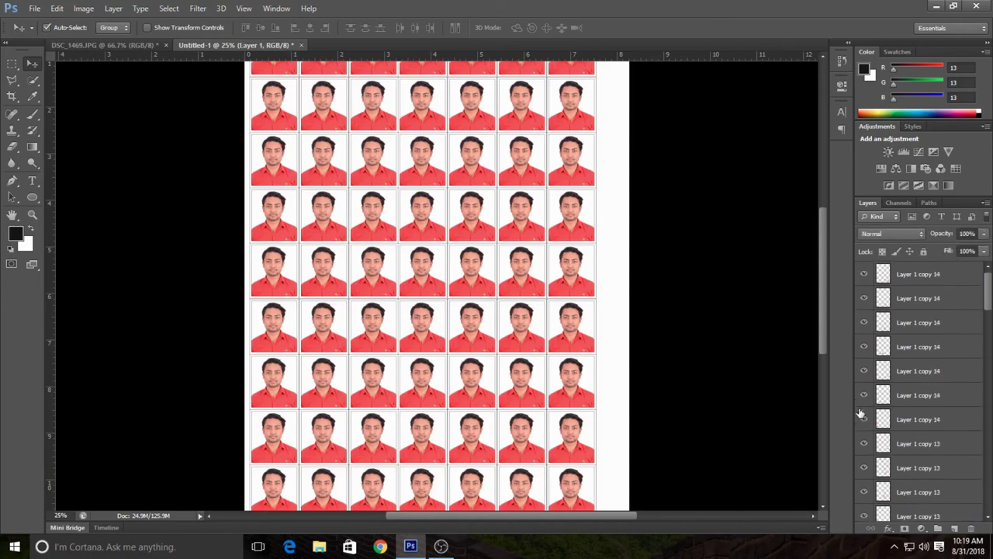
{"action": "scroll", "coordinate": [860, 413], "scroll_direction": "down", "scroll_amount": 2}
{"action": "scroll", "coordinate": [860, 413], "scroll_direction": "down", "scroll_amount": 2}
{"action": "scroll", "coordinate": [860, 413], "scroll_direction": "down", "scroll_amount": 2}
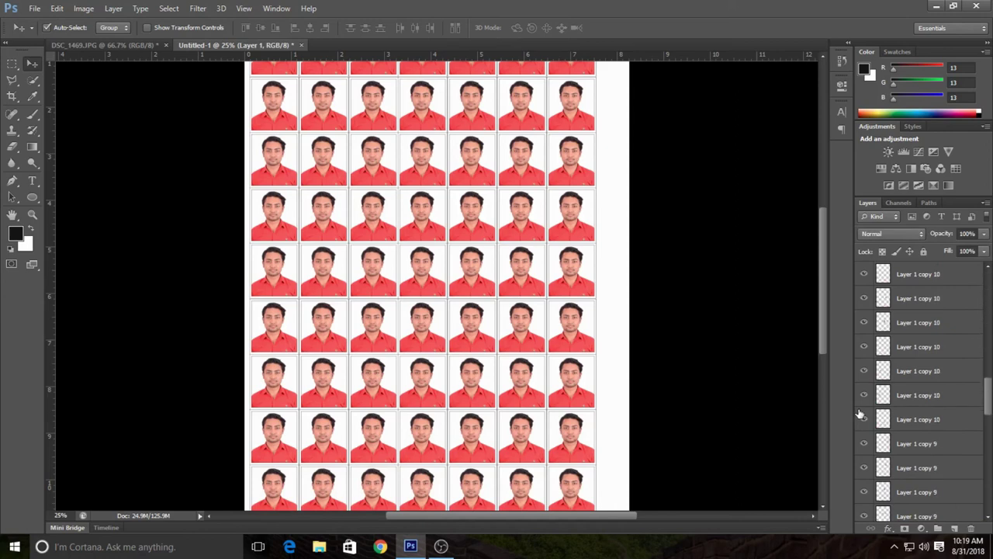
{"action": "scroll", "coordinate": [861, 412], "scroll_direction": "down", "scroll_amount": 3}
{"action": "scroll", "coordinate": [860, 413], "scroll_direction": "down", "scroll_amount": 3}
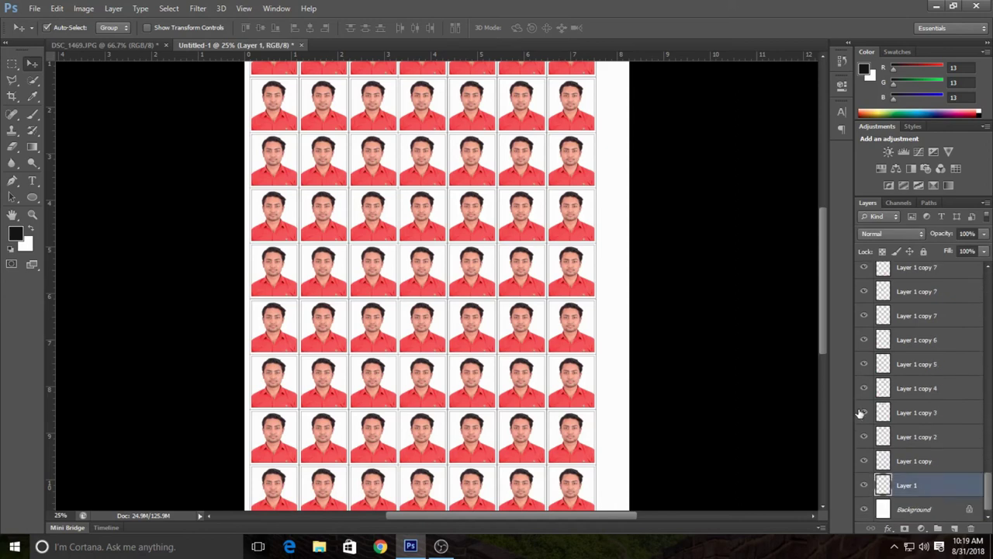
{"action": "scroll", "coordinate": [860, 412], "scroll_direction": "up", "scroll_amount": 2}
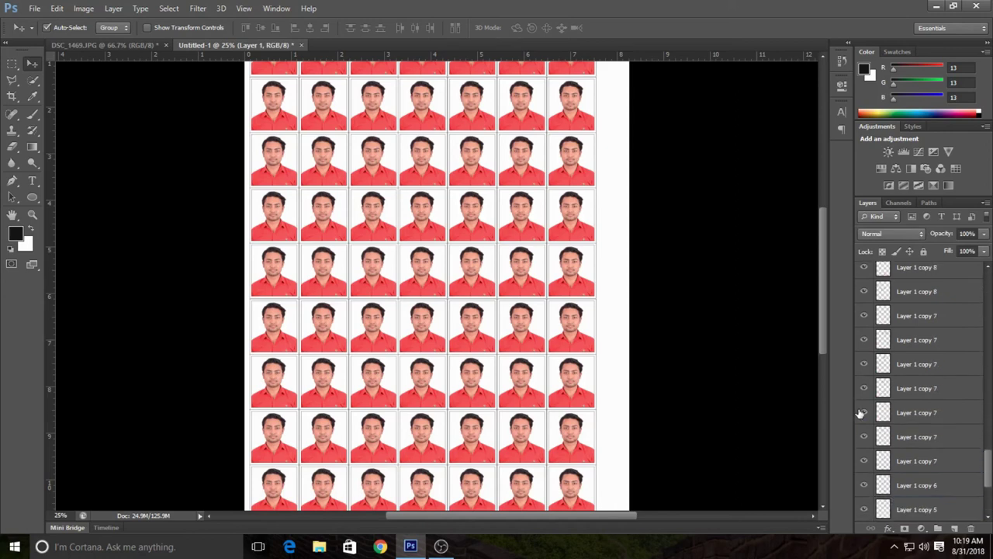
{"action": "scroll", "coordinate": [861, 413], "scroll_direction": "up", "scroll_amount": 2}
{"action": "scroll", "coordinate": [860, 413], "scroll_direction": "up", "scroll_amount": 2}
{"action": "scroll", "coordinate": [860, 413], "scroll_direction": "up", "scroll_amount": 2}
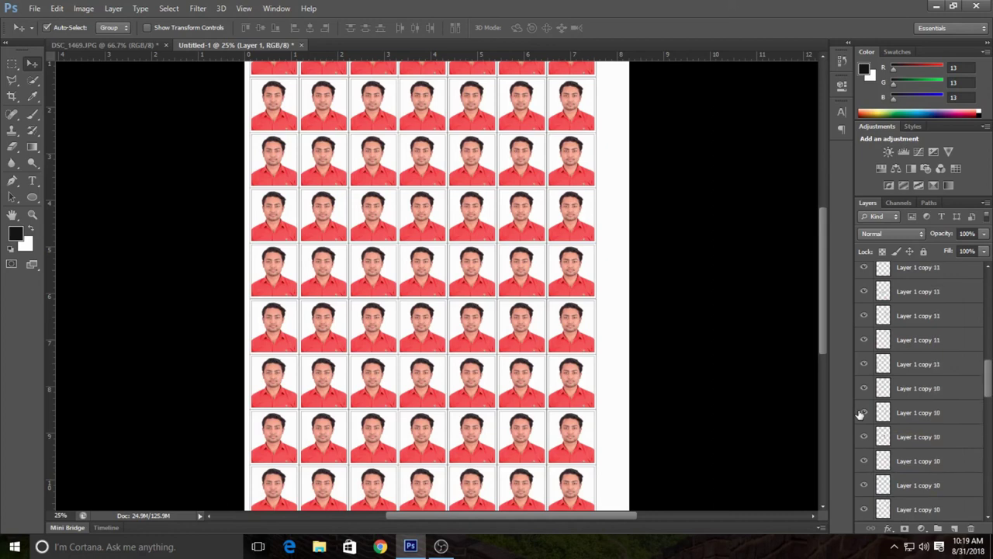
{"action": "scroll", "coordinate": [860, 413], "scroll_direction": "up", "scroll_amount": 2}
{"action": "scroll", "coordinate": [861, 413], "scroll_direction": "up", "scroll_amount": 2}
{"action": "scroll", "coordinate": [861, 413], "scroll_direction": "up", "scroll_amount": 2}
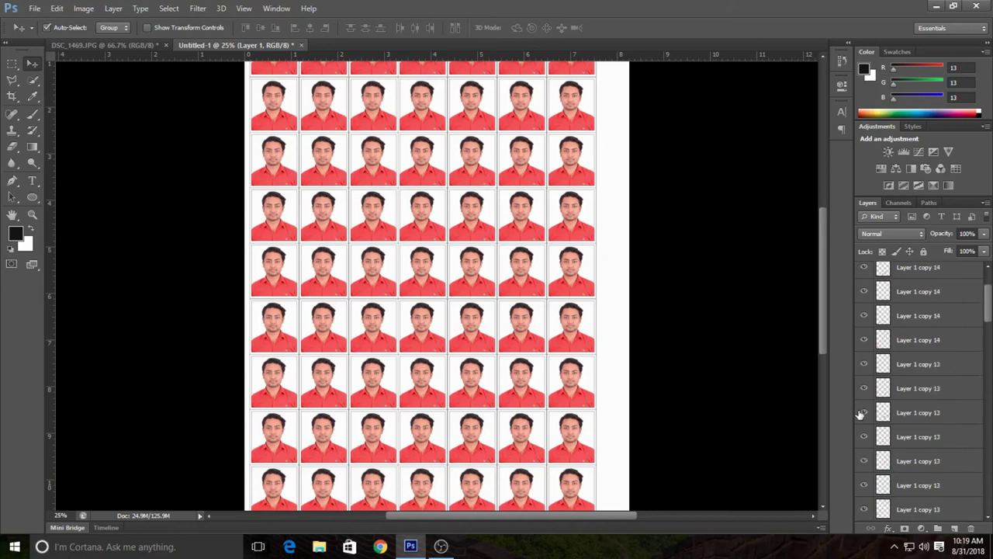
{"action": "scroll", "coordinate": [390, 227], "scroll_direction": "up", "scroll_amount": 4}
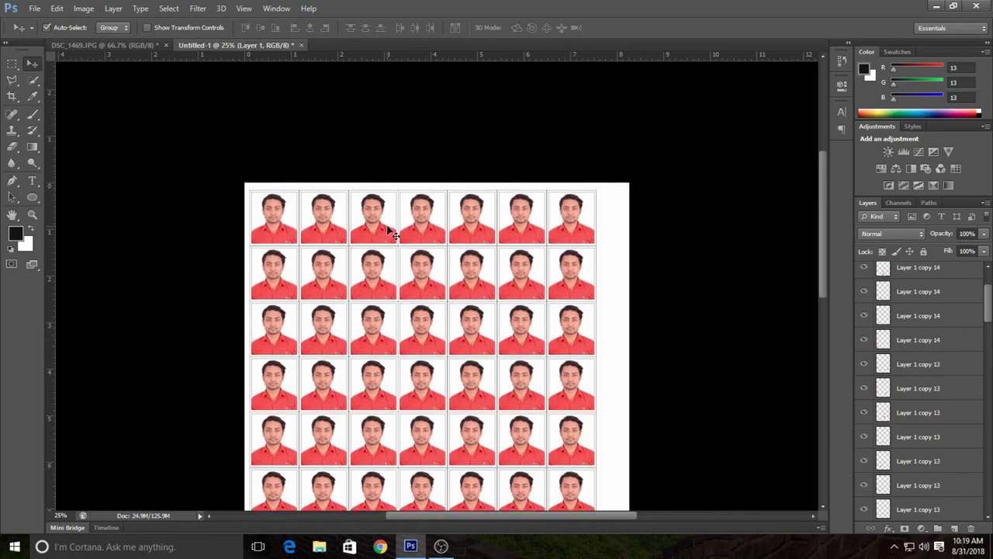
{"action": "scroll", "coordinate": [391, 232], "scroll_direction": "down", "scroll_amount": 1}
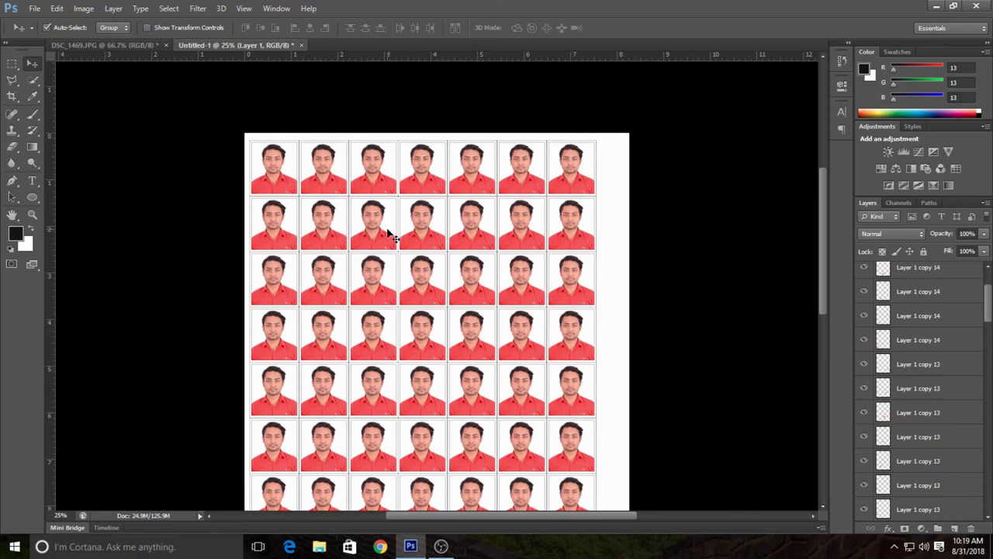
In Save As, choose JPEG format and start replacing the file name with Auto Size Photo.
{"action": "key", "text": "ctrl+shift+s"}
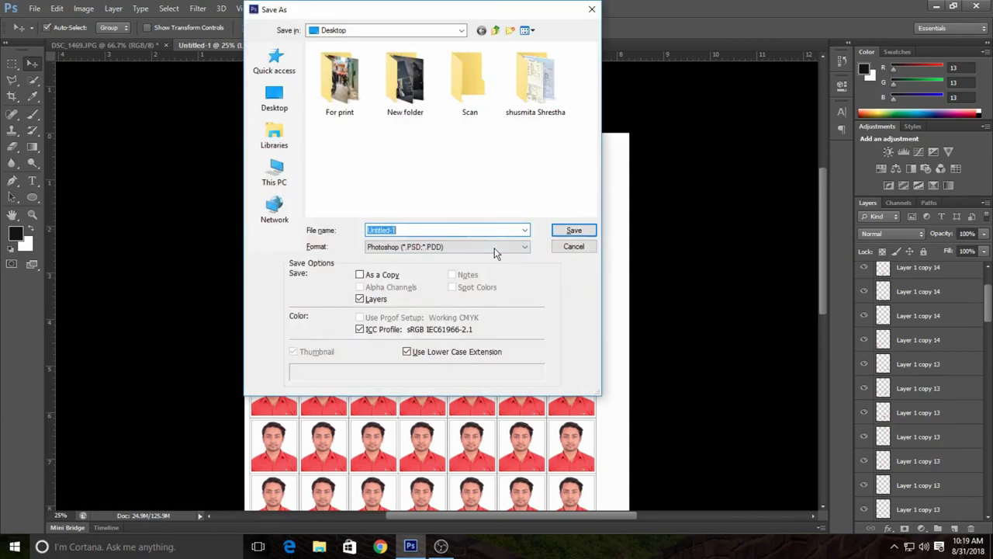
{"action": "left_click", "coordinate": [491, 247]}
{"action": "key", "text": "j"}
{"action": "key", "text": "Return"}
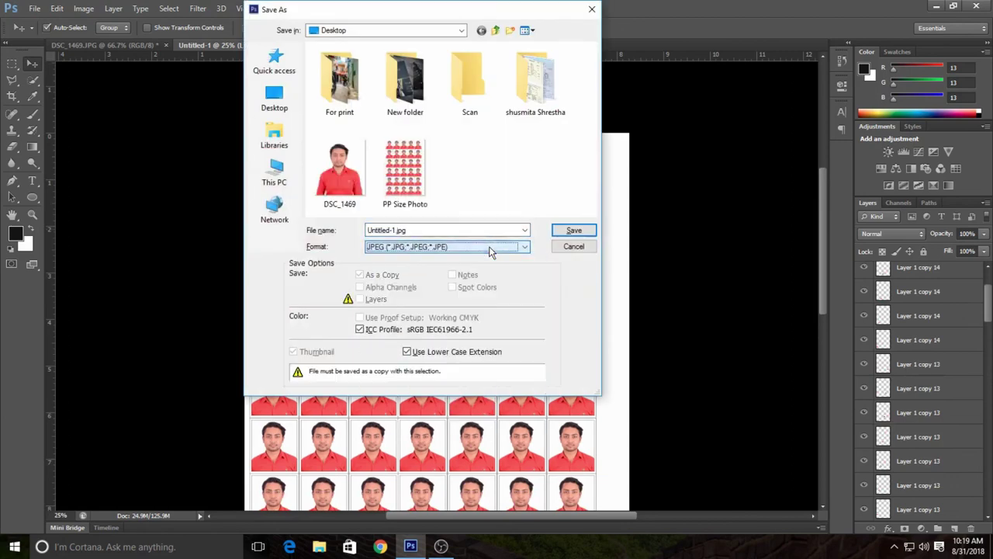
{"action": "double_click", "coordinate": [453, 227]}
{"action": "type", "text": "PP Size"}
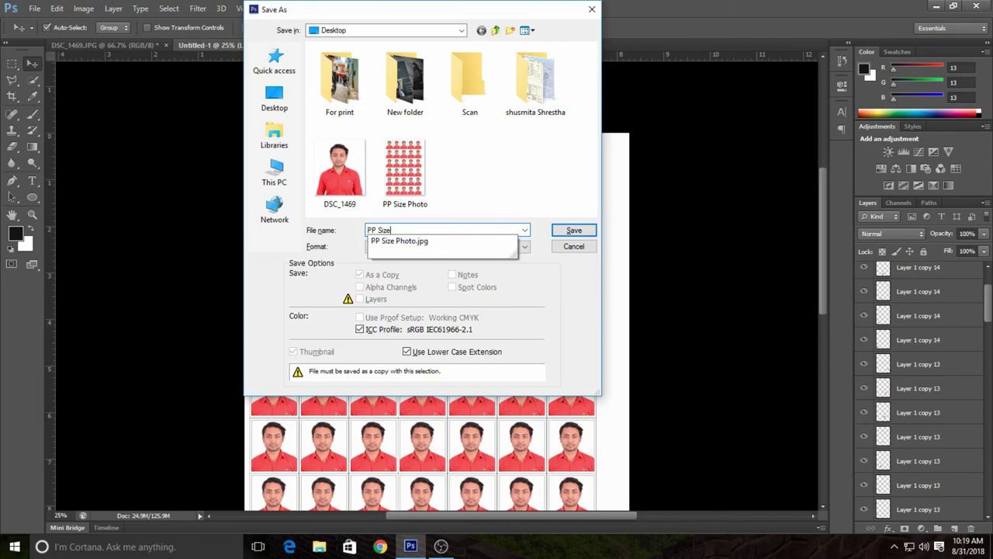
{"action": "key", "text": "BackSpace"}
{"action": "key", "text": "BackSpace"}
{"action": "key", "text": "BackSpace"}
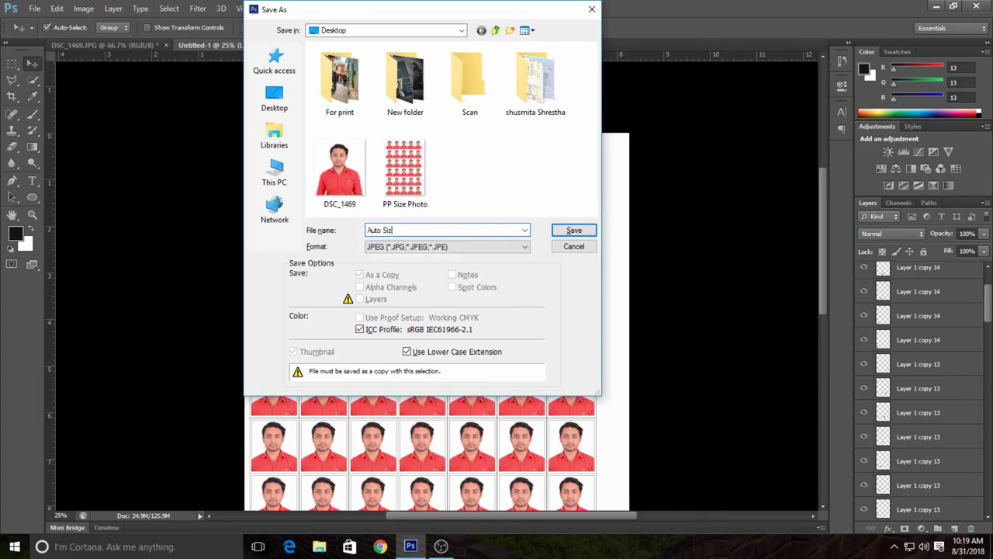
Save the JPEG at Maximum quality 12.
{"action": "key", "text": "Return"}
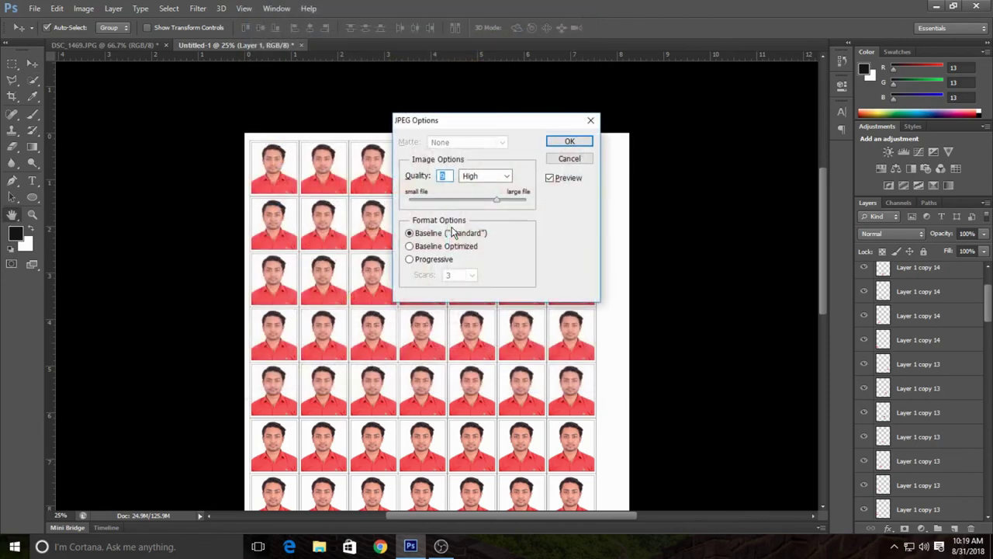
{"action": "left_click_drag", "start_coordinate": [515, 200], "coordinate": [569, 211]}
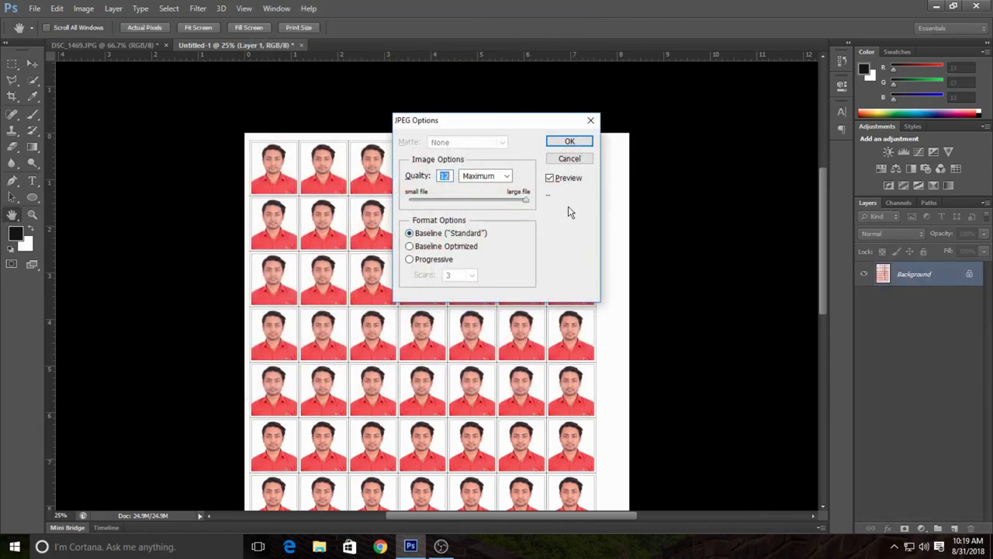
{"action": "left_click", "coordinate": [570, 141]}
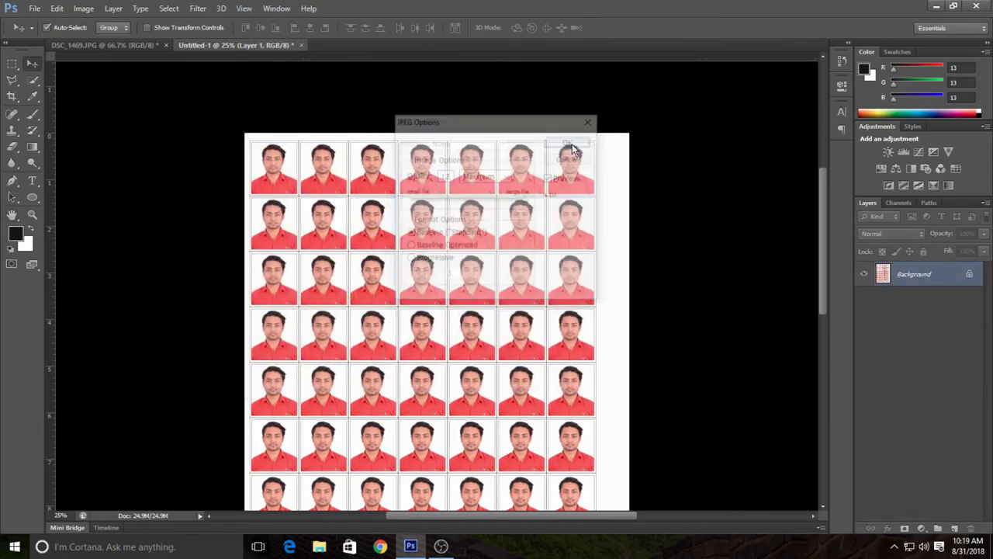
Close Untitled-1 without saving and minimise Photoshop.
{"action": "scroll", "coordinate": [550, 233], "scroll_direction": "down", "scroll_amount": 3}
{"action": "scroll", "coordinate": [550, 233], "scroll_direction": "down", "scroll_amount": 2}
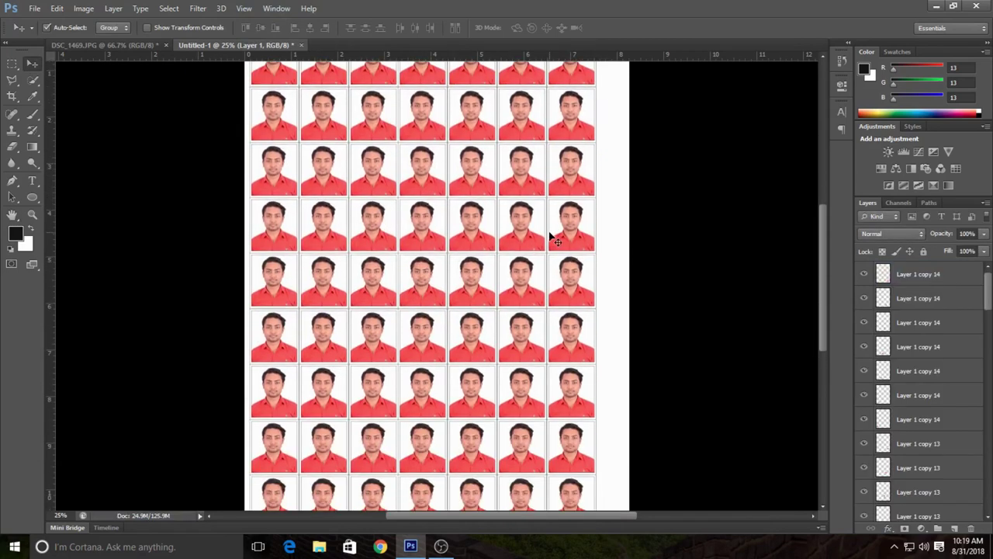
{"action": "left_click", "coordinate": [301, 44]}
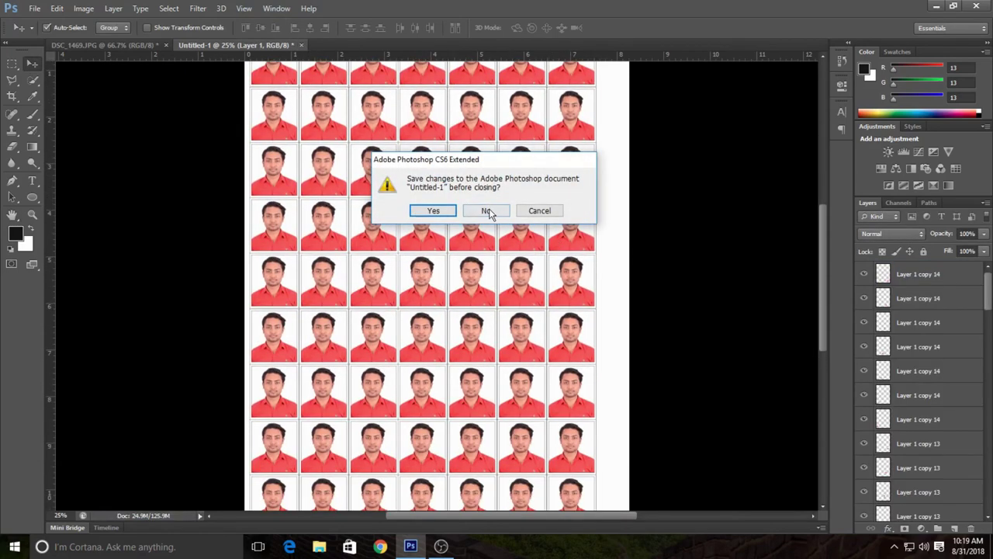
{"action": "left_click", "coordinate": [487, 211]}
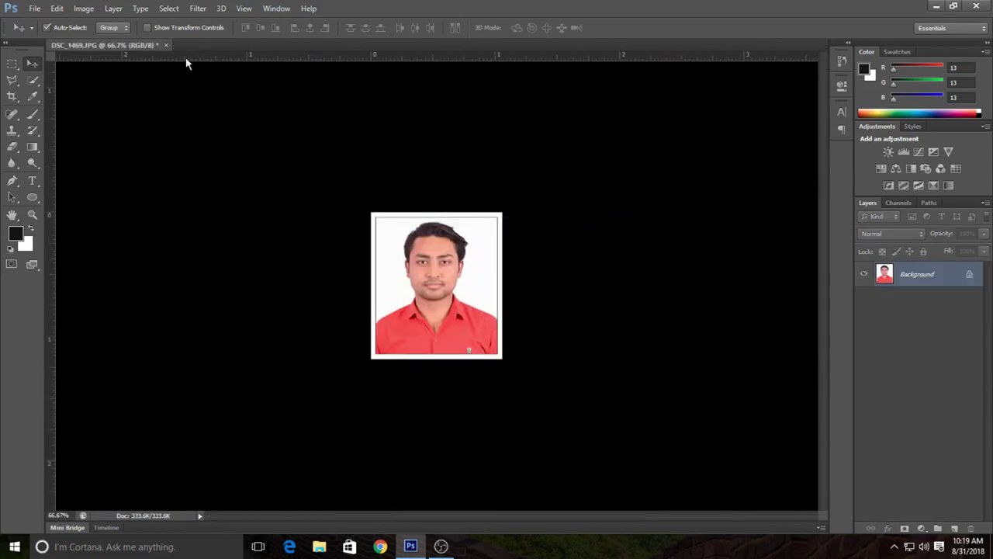
{"action": "left_click", "coordinate": [935, 6]}
Bring the two photo files together and preview Auto Size Photo in the viewer.
{"action": "left_click_drag", "start_coordinate": [352, 150], "coordinate": [450, 158]}
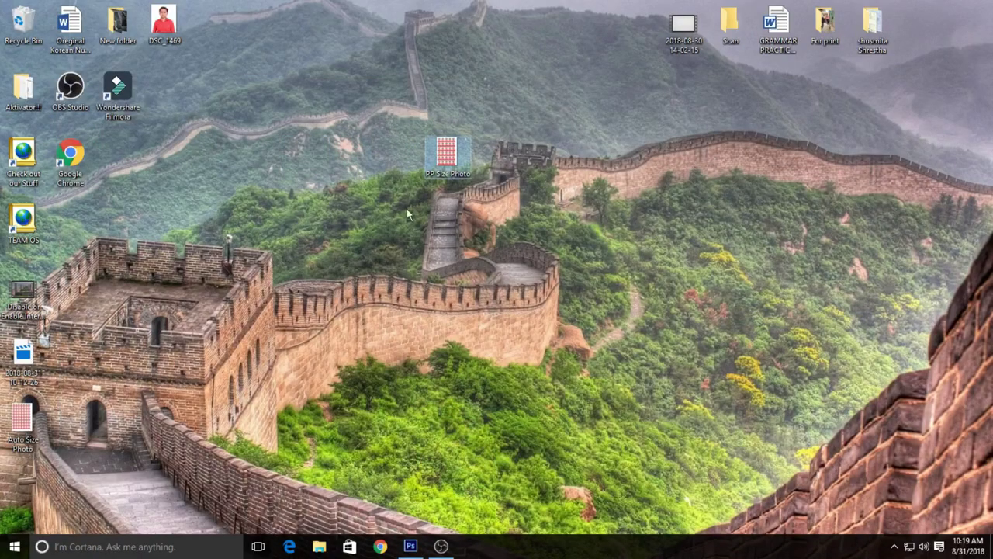
{"action": "left_click_drag", "start_coordinate": [22, 419], "coordinate": [494, 171]}
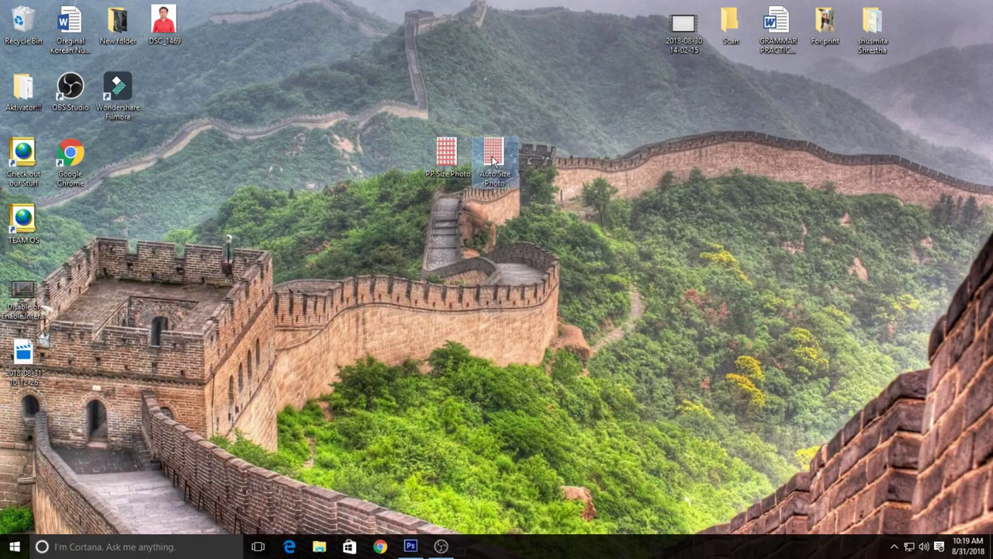
{"action": "double_click", "coordinate": [494, 162]}
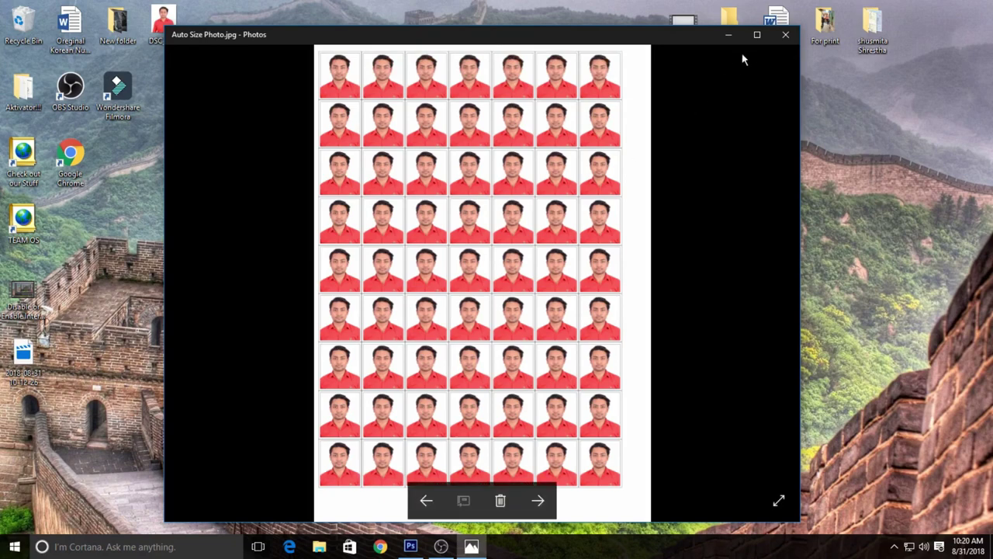
{"action": "left_click", "coordinate": [782, 45]}
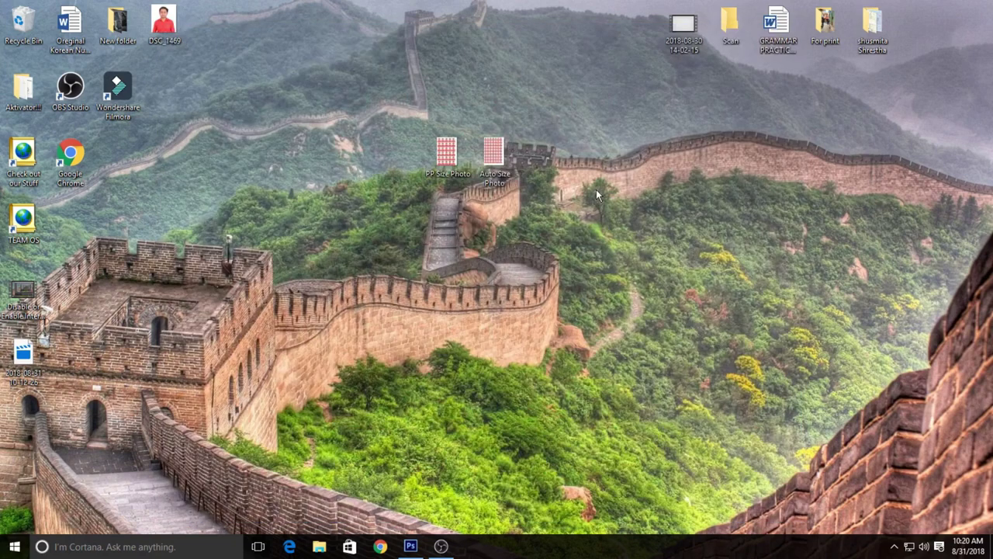
Move Auto Size Photo and PP Size Photo up to sit side by side near the top.
{"action": "mouse_move", "coordinate": [495, 155]}
{"action": "left_mouse_down"}
{"action": "mouse_move", "coordinate": [477, 94]}
{"action": "mouse_move", "coordinate": [459, 95]}
{"action": "left_mouse_up"}
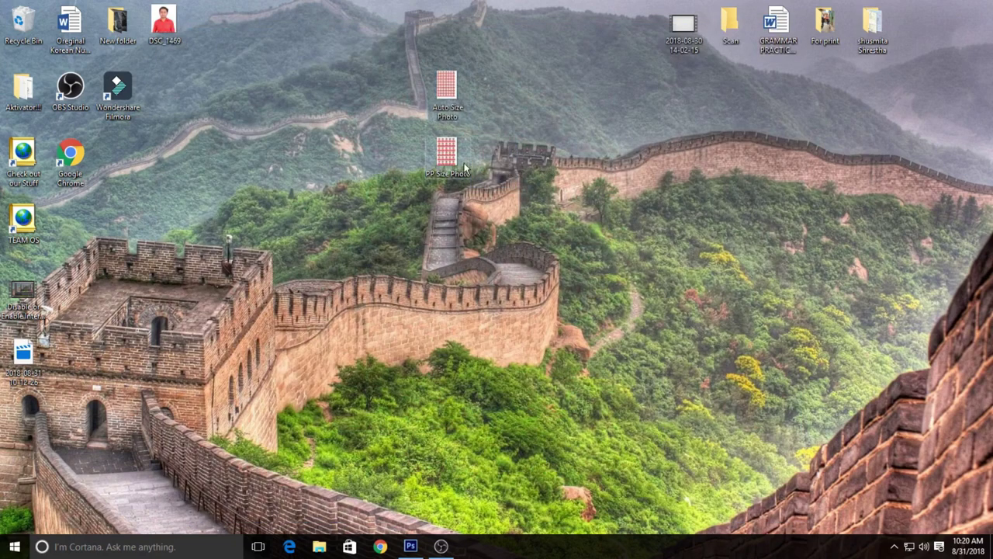
{"action": "left_click_drag", "start_coordinate": [446, 155], "coordinate": [501, 85]}
{"action": "left_click", "coordinate": [551, 167]}
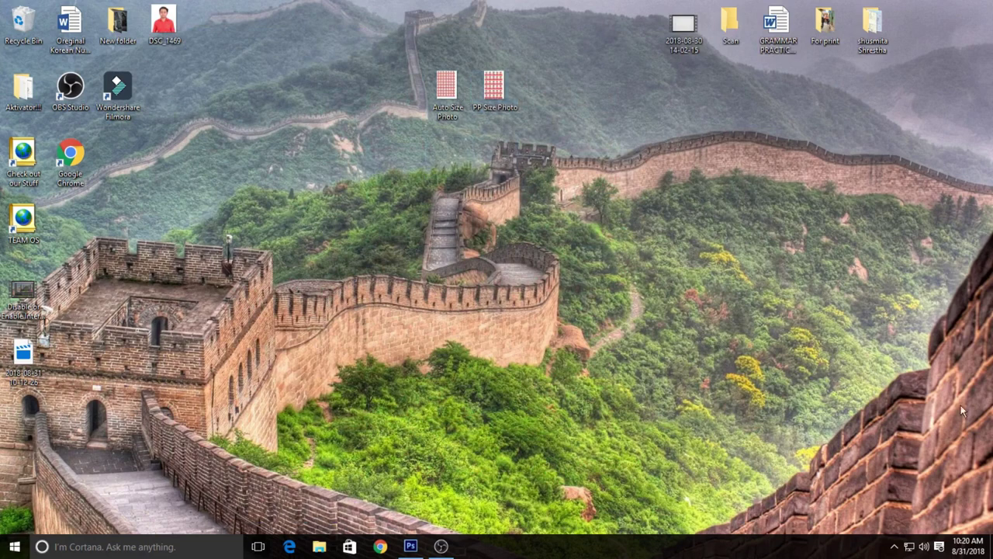
{"action": "left_click_drag", "start_coordinate": [381, 58], "coordinate": [526, 108]}
{"action": "left_click", "coordinate": [514, 118]}
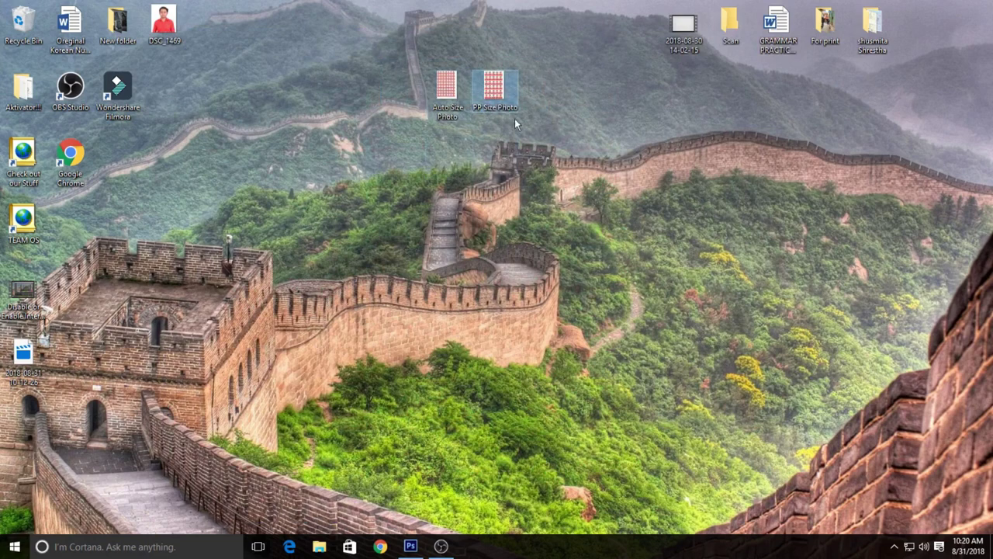
{"action": "left_click_drag", "start_coordinate": [410, 65], "coordinate": [520, 118]}
{"action": "mouse_move", "coordinate": [447, 86]}
{"action": "left_mouse_down"}
{"action": "mouse_move", "coordinate": [494, 20]}
{"action": "mouse_move", "coordinate": [563, 48]}
{"action": "left_mouse_up"}
{"action": "left_click_drag", "start_coordinate": [493, 23], "coordinate": [399, 86]}
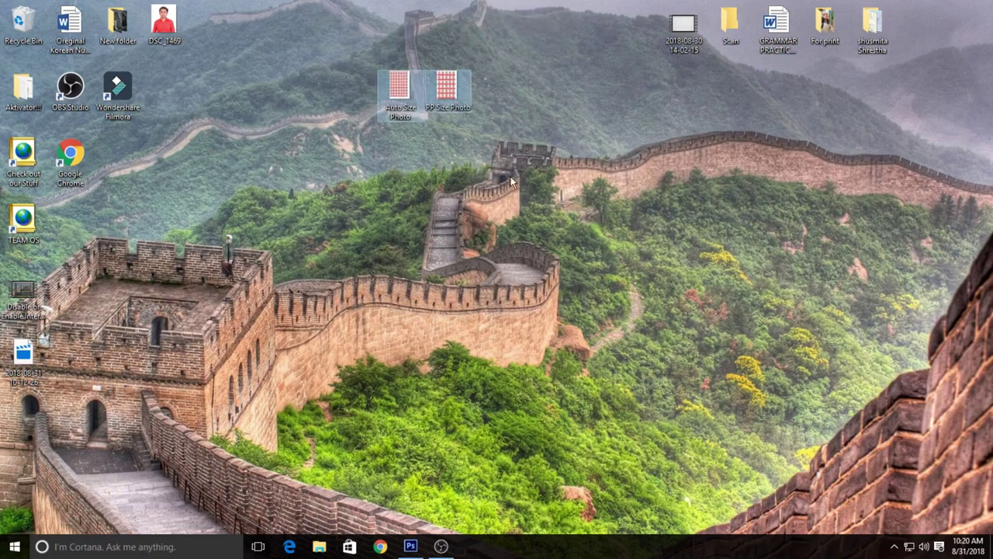
{"action": "left_click_drag", "start_coordinate": [495, 246], "coordinate": [419, 291]}
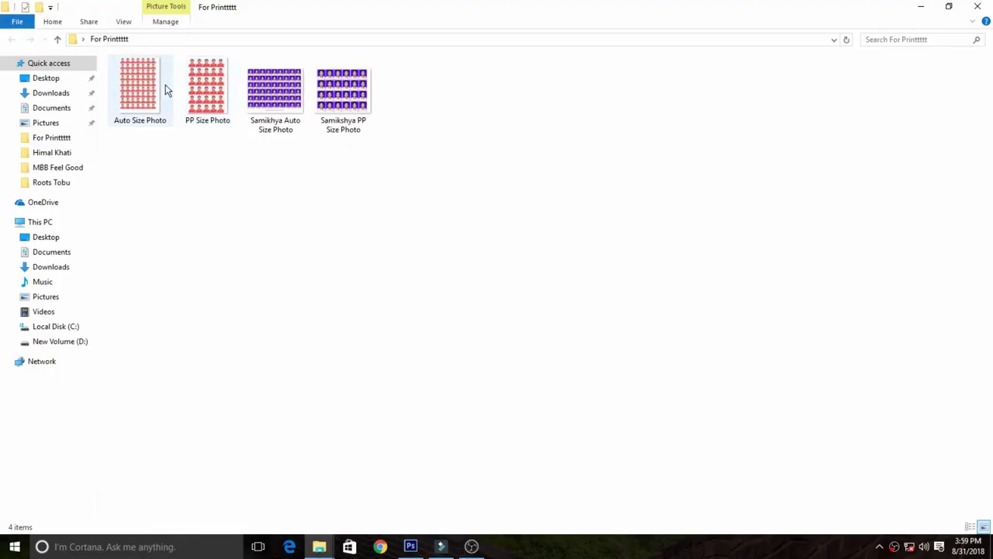
{"action": "double_click", "coordinate": [152, 87]}
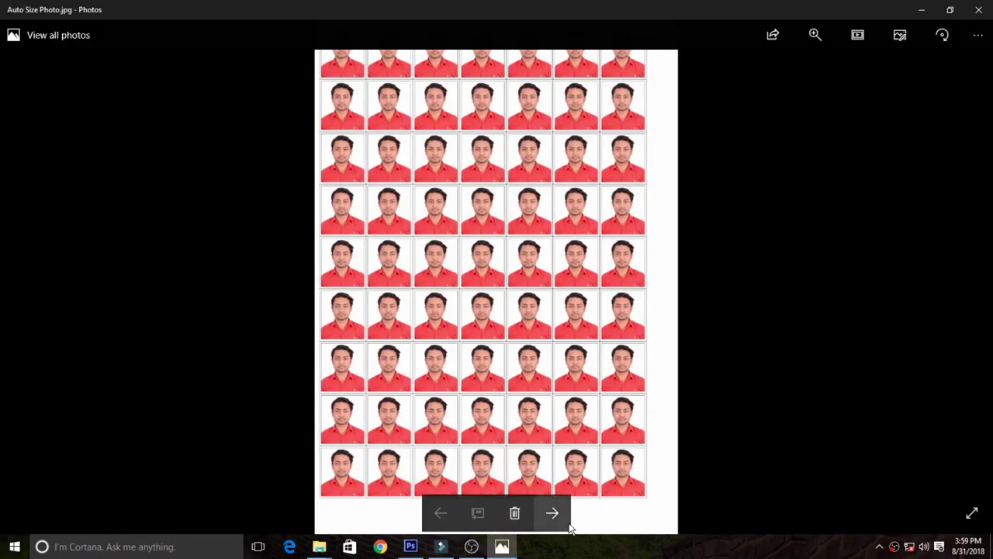
{"action": "left_click", "coordinate": [554, 513]}
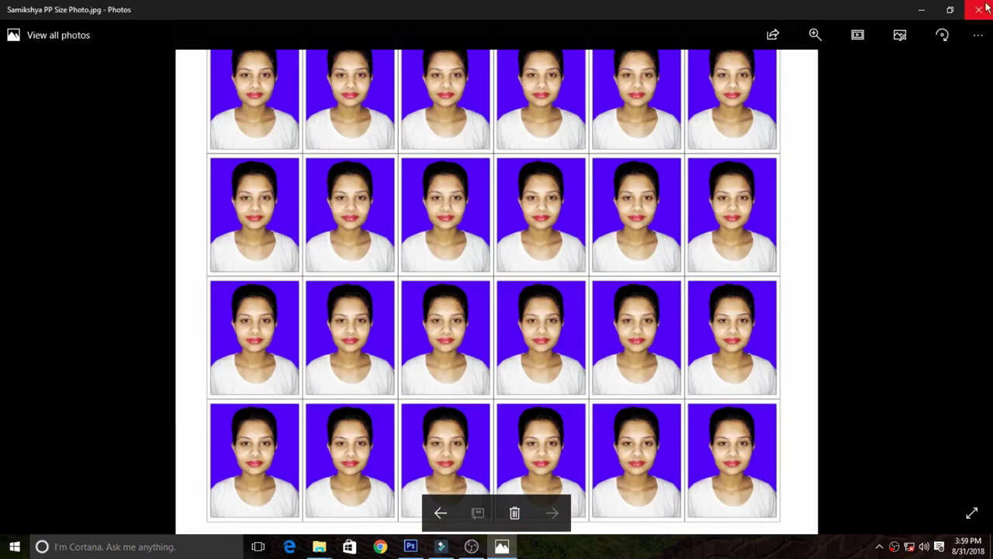
{"action": "left_click", "coordinate": [978, 10]}
{"action": "double_click", "coordinate": [286, 77]}
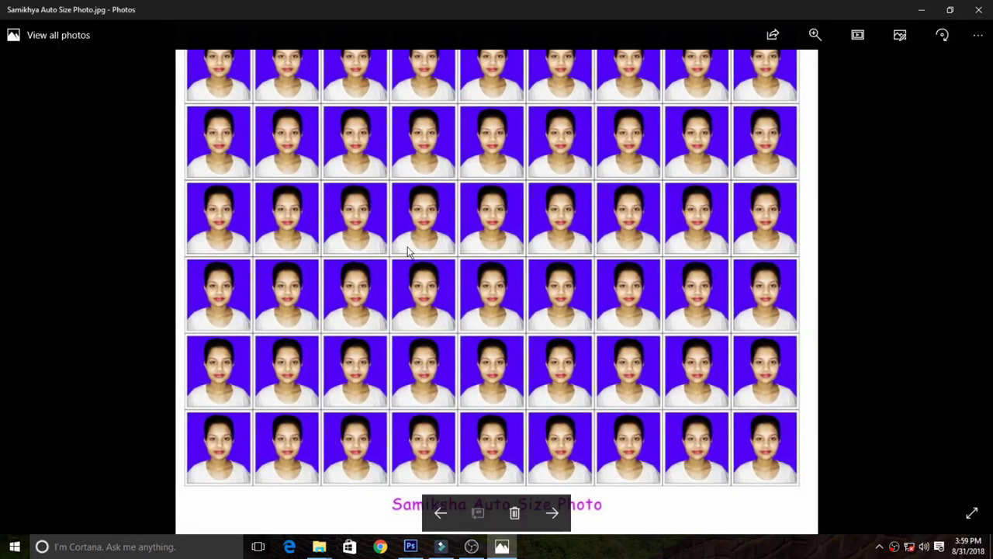
{"action": "left_click", "coordinate": [553, 514]}
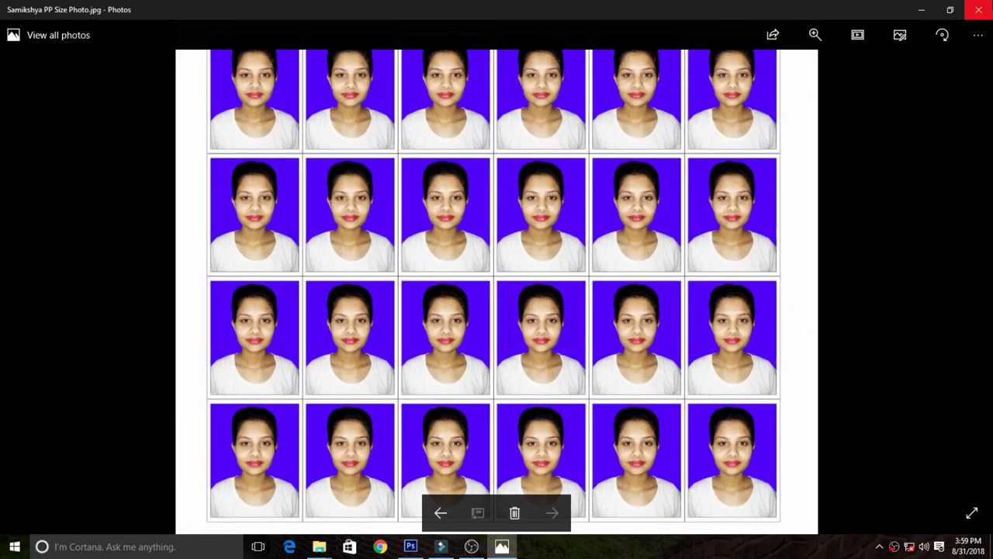
{"action": "key", "text": "Left"}
{"action": "left_click", "coordinate": [563, 522]}
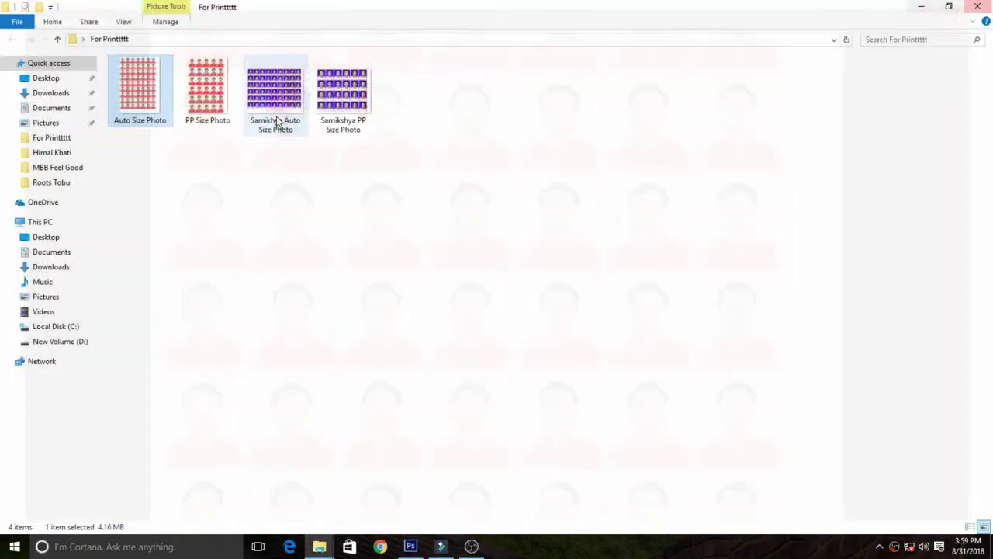
{"action": "left_click", "coordinate": [277, 204]}
{"action": "left_click_drag", "start_coordinate": [450, 122], "coordinate": [207, 127]}
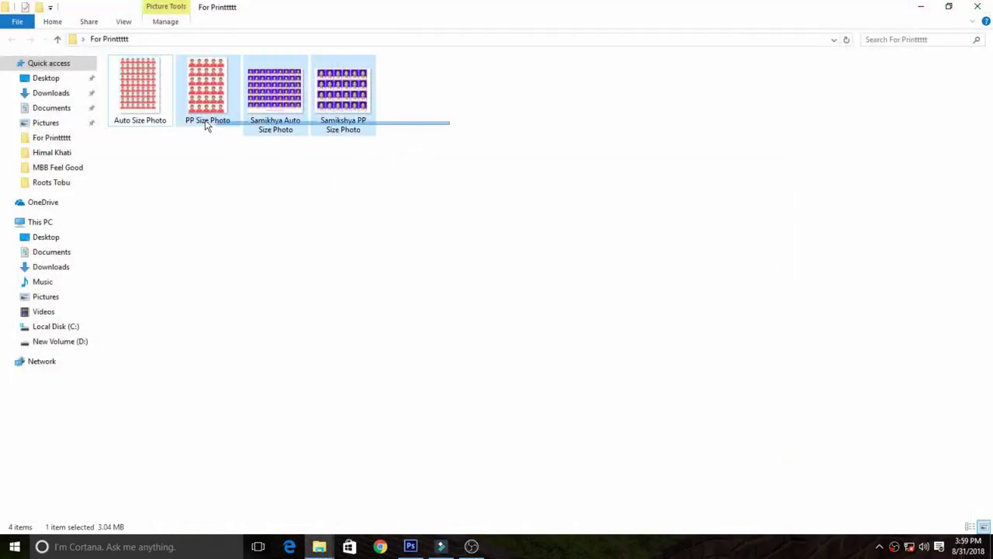
{"action": "left_click", "coordinate": [207, 163]}
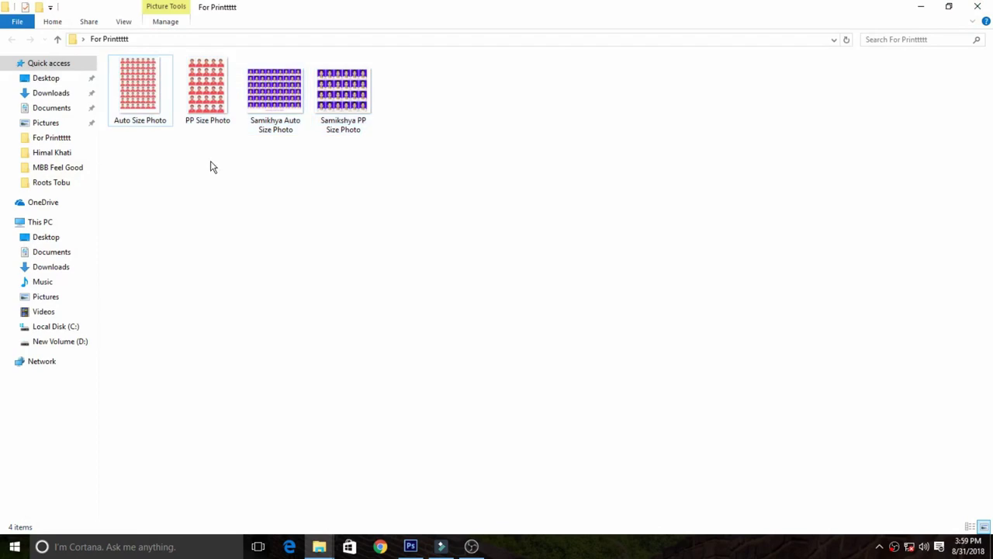
{"action": "left_click", "coordinate": [266, 111]}
{"action": "left_click", "coordinate": [262, 173]}
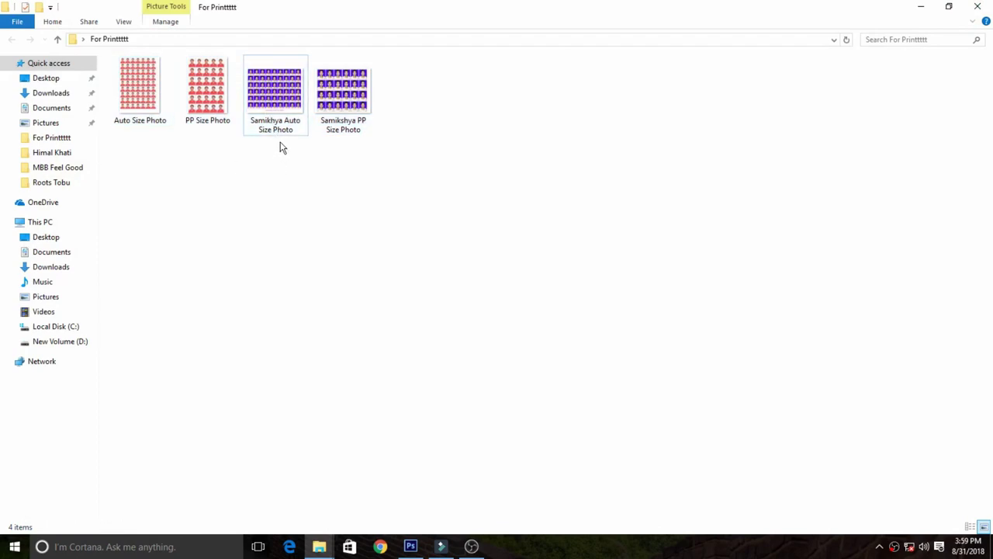
{"action": "left_click", "coordinate": [288, 129]}
{"action": "left_click", "coordinate": [336, 105]}
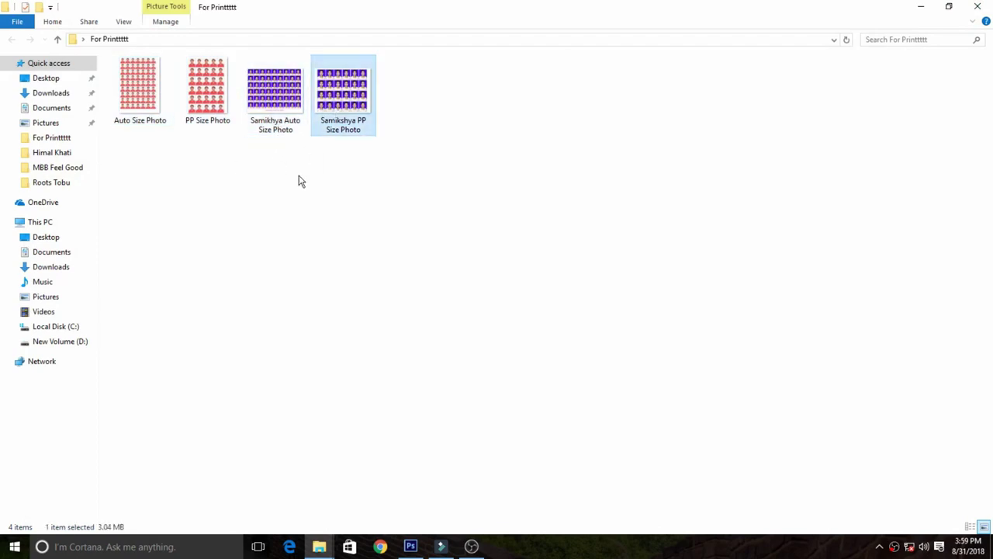
{"action": "left_click", "coordinate": [286, 125]}
{"action": "left_click", "coordinate": [252, 190]}
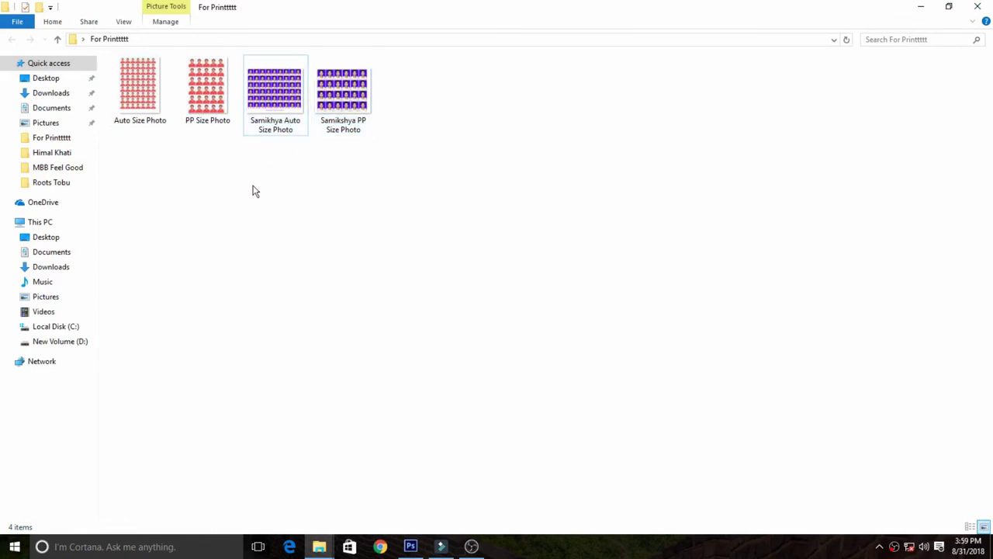
{"action": "left_click", "coordinate": [342, 110]}
{"action": "left_click", "coordinate": [316, 222]}
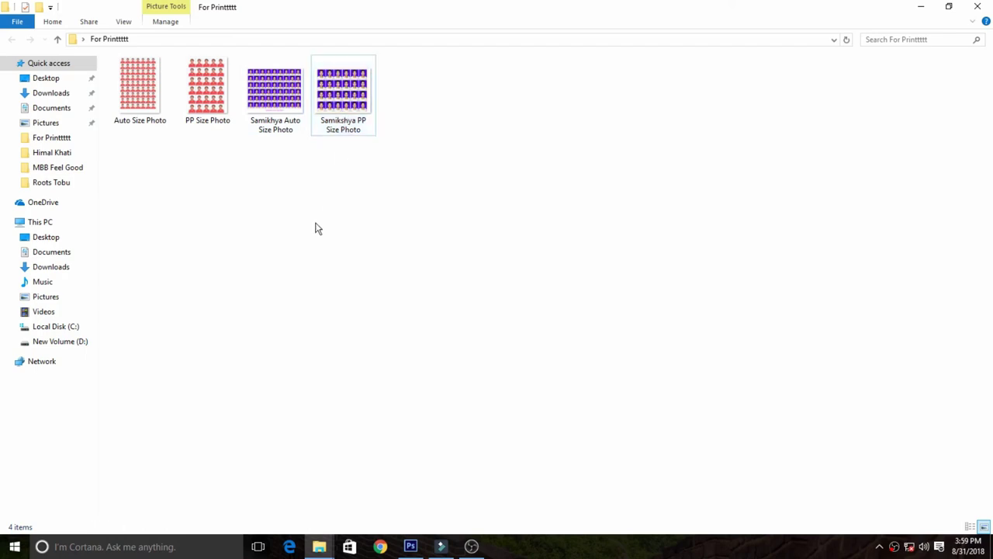
{"action": "left_click_drag", "start_coordinate": [392, 151], "coordinate": [143, 75]}
{"action": "left_click", "coordinate": [253, 172]}
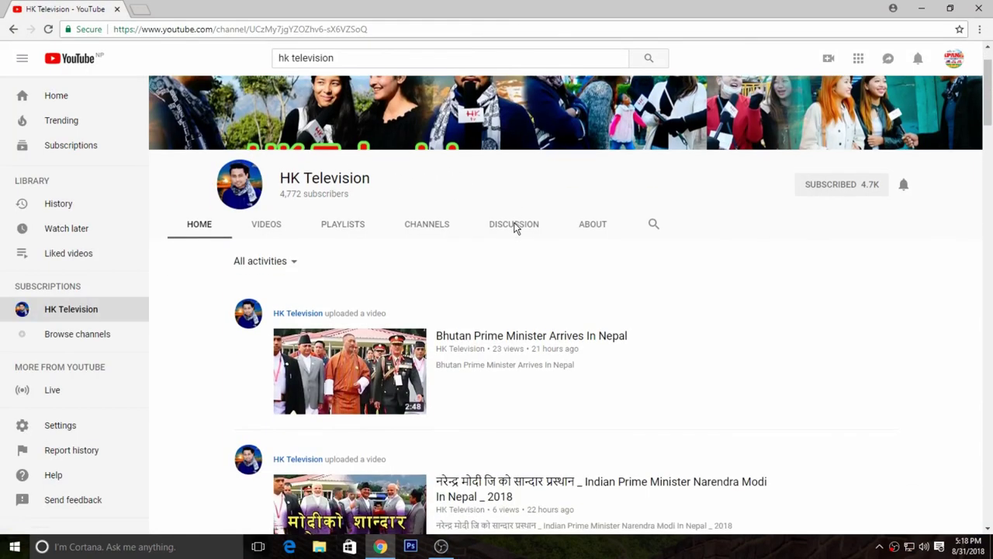
Scroll through the HK Television channel page, zooming it in to 400%.
{"action": "scroll", "coordinate": [570, 284], "scroll_direction": "down", "scroll_amount": 4}
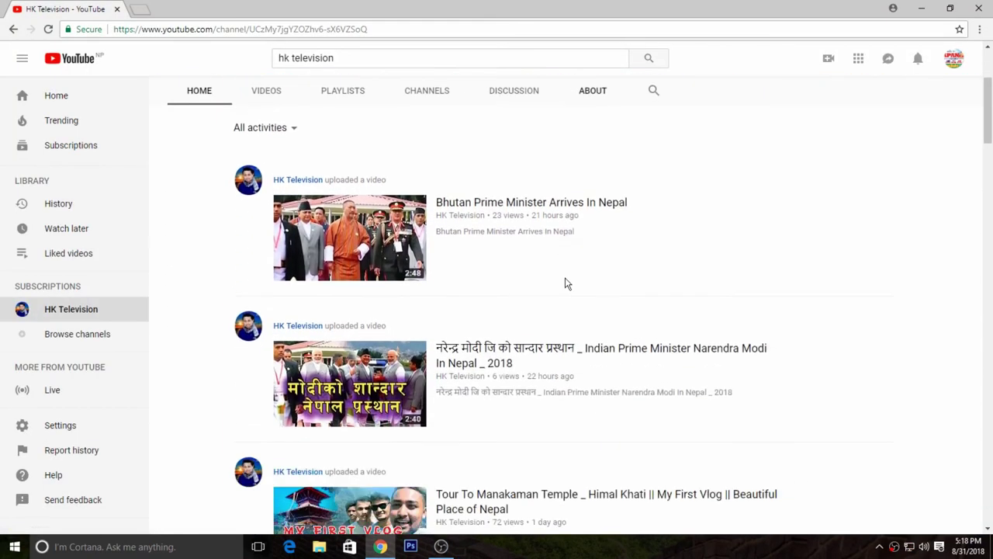
{"action": "scroll", "coordinate": [400, 335], "scroll_direction": "down", "scroll_amount": 2}
{"action": "scroll", "coordinate": [445, 337], "scroll_direction": "down", "scroll_amount": 2}
{"action": "scroll", "coordinate": [445, 336], "scroll_direction": "down", "scroll_amount": 3}
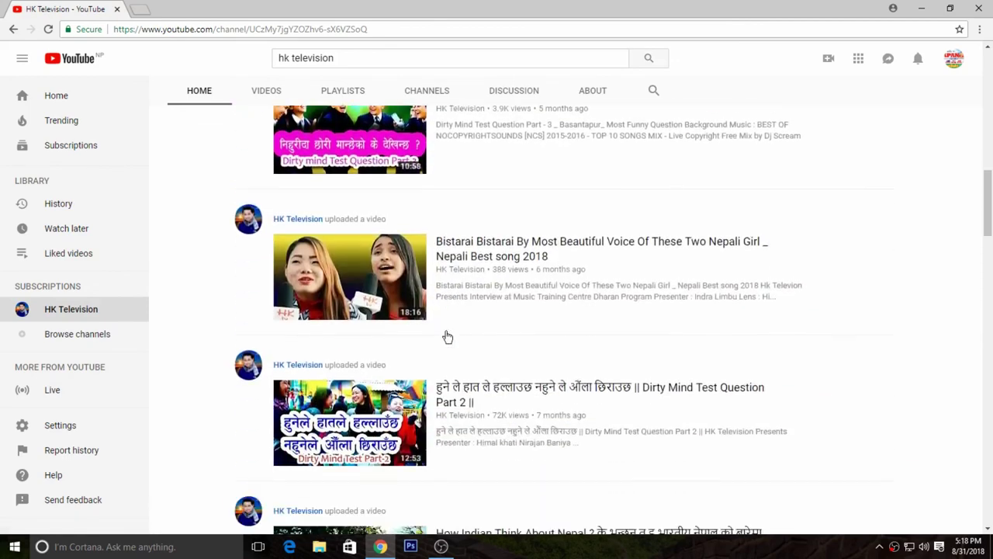
{"action": "key", "text": "ctrl+plus"}
{"action": "key", "text": "ctrl+plus"}
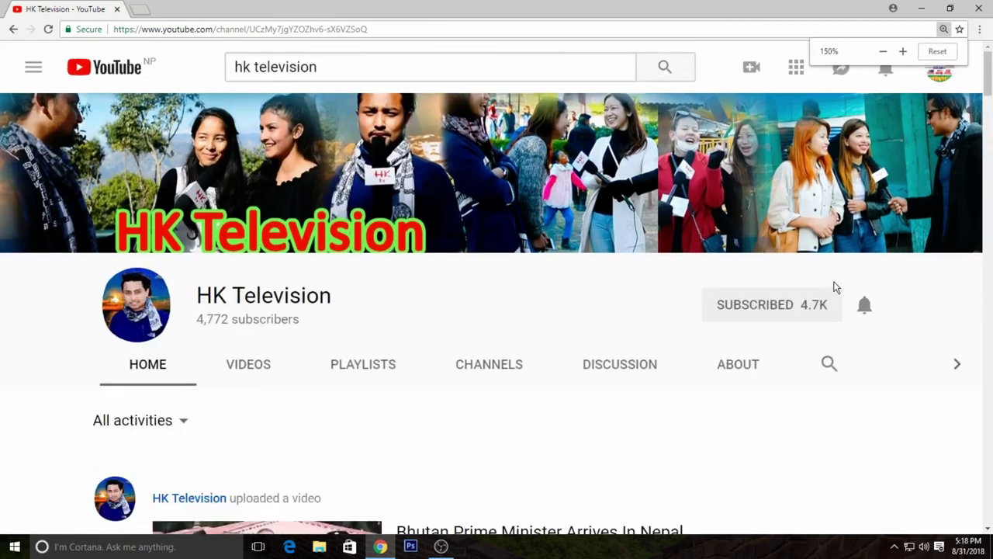
{"action": "key", "text": "ctrl+plus"}
{"action": "key", "text": "ctrl+plus"}
{"action": "key", "text": "ctrl+plus"}
{"action": "key", "text": "ctrl+plus"}
{"action": "key", "text": "ctrl+plus"}
{"action": "key", "text": "ctrl+plus"}
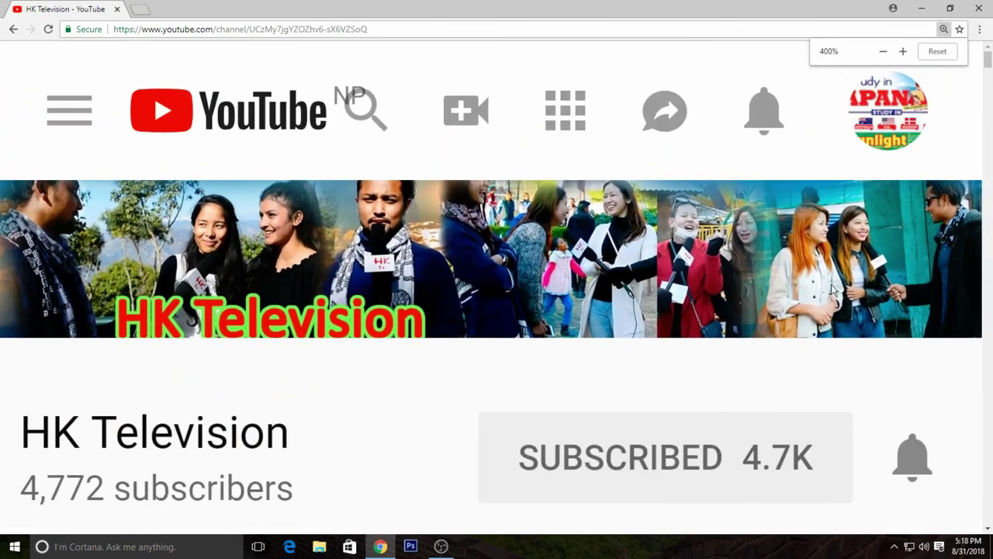
{"action": "scroll", "coordinate": [651, 430], "scroll_direction": "down", "scroll_amount": 2}
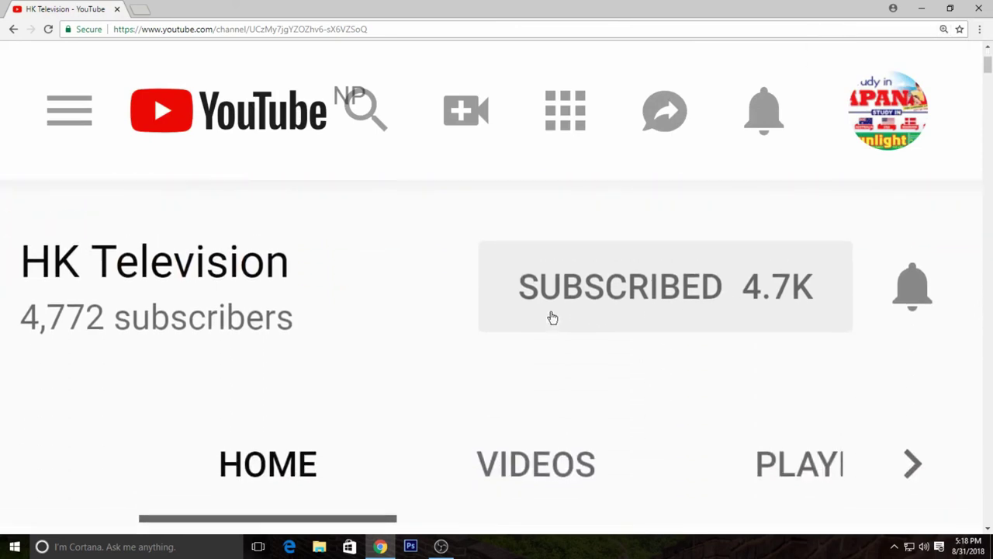
{"action": "scroll", "coordinate": [552, 316], "scroll_direction": "up", "scroll_amount": 2}
{"action": "scroll", "coordinate": [625, 342], "scroll_direction": "down", "scroll_amount": 1}
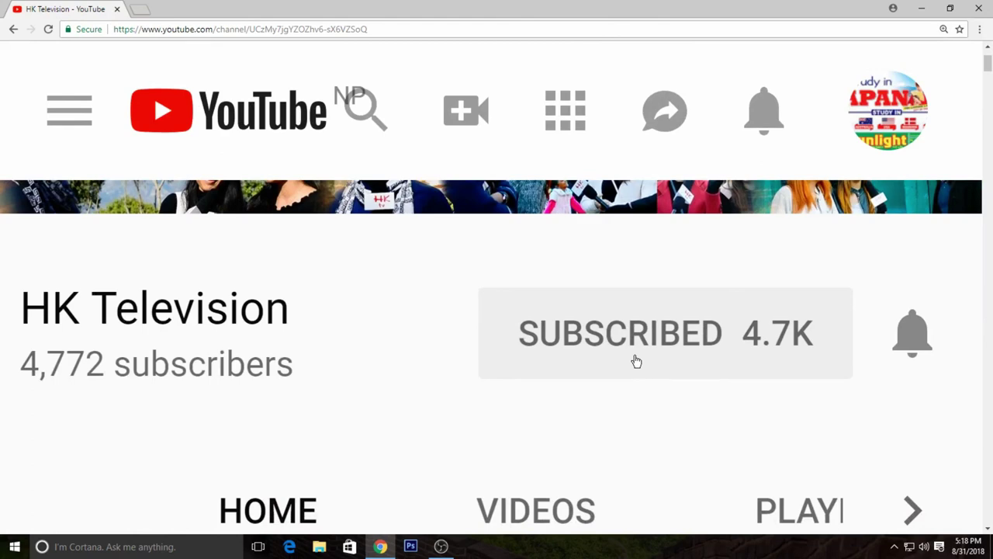
{"action": "scroll", "coordinate": [636, 361], "scroll_direction": "down", "scroll_amount": 1}
{"action": "scroll", "coordinate": [636, 360], "scroll_direction": "down", "scroll_amount": 1}
{"action": "scroll", "coordinate": [637, 361], "scroll_direction": "down", "scroll_amount": 1}
{"action": "scroll", "coordinate": [637, 361], "scroll_direction": "down", "scroll_amount": 2}
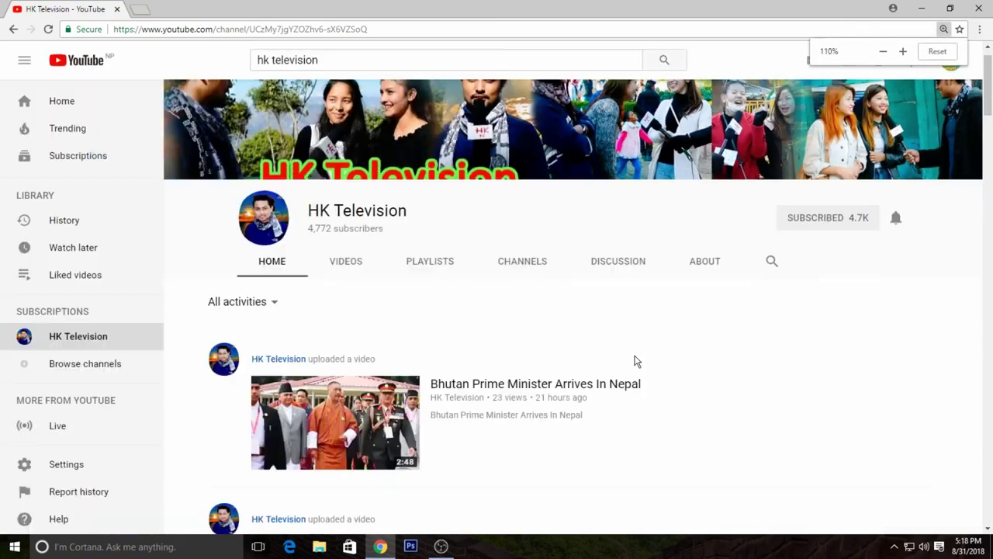
{"action": "scroll", "coordinate": [637, 361], "scroll_direction": "up", "scroll_amount": 1}
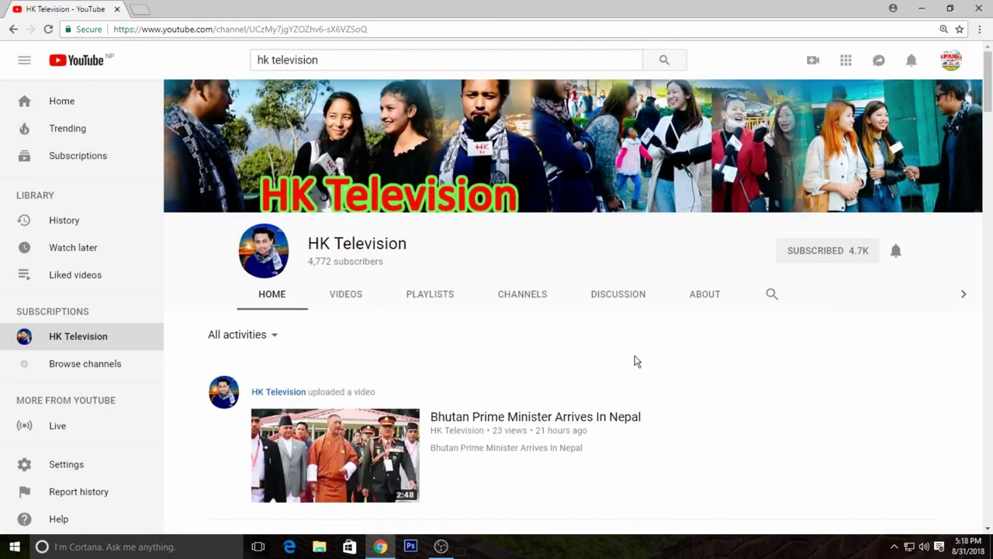